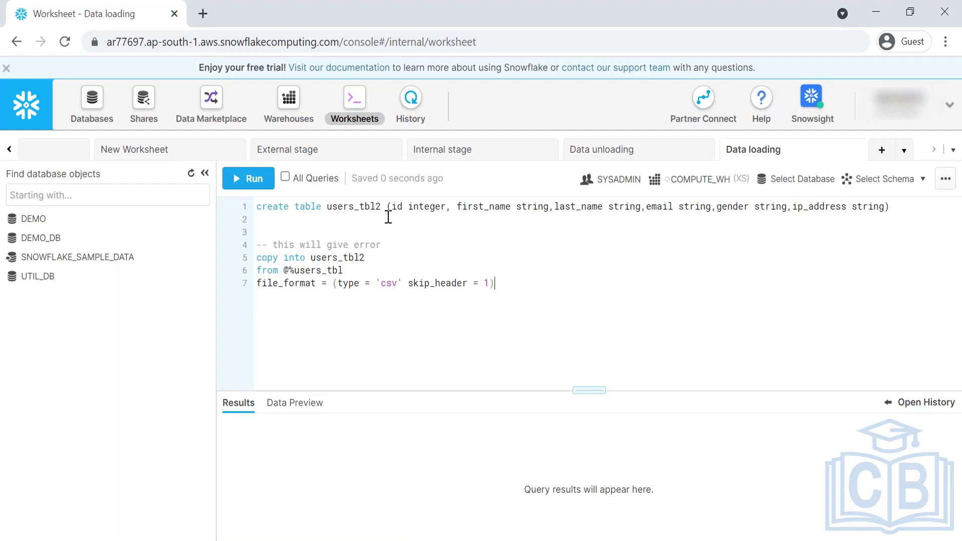
# - Rename the table in the create table statement to users
pyautogui.doubleClick(375, 207)
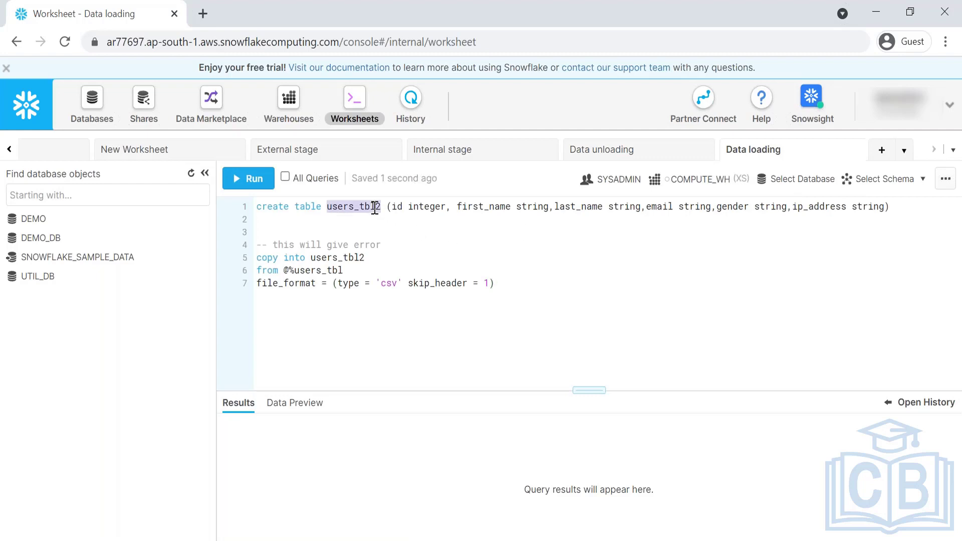
pyautogui.write('users')
pyautogui.doubleClick(341, 206)
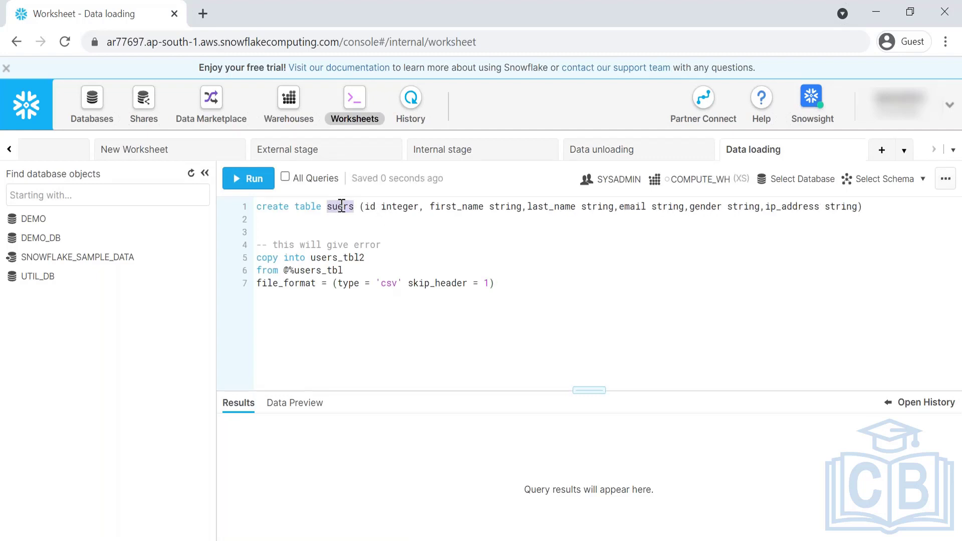
pyautogui.write('users')
# - Add the statement "create database demo1" above the create table statement and run it
pyautogui.press('Home')
pyautogui.press('Return')
pyautogui.press('Return')
pyautogui.press('Up')
pyautogui.press('Up')
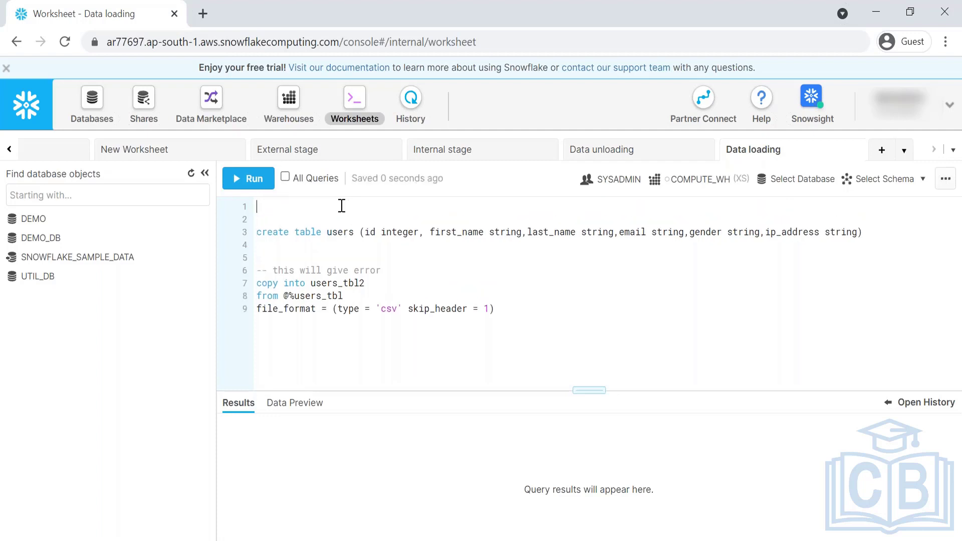
pyautogui.write('create')
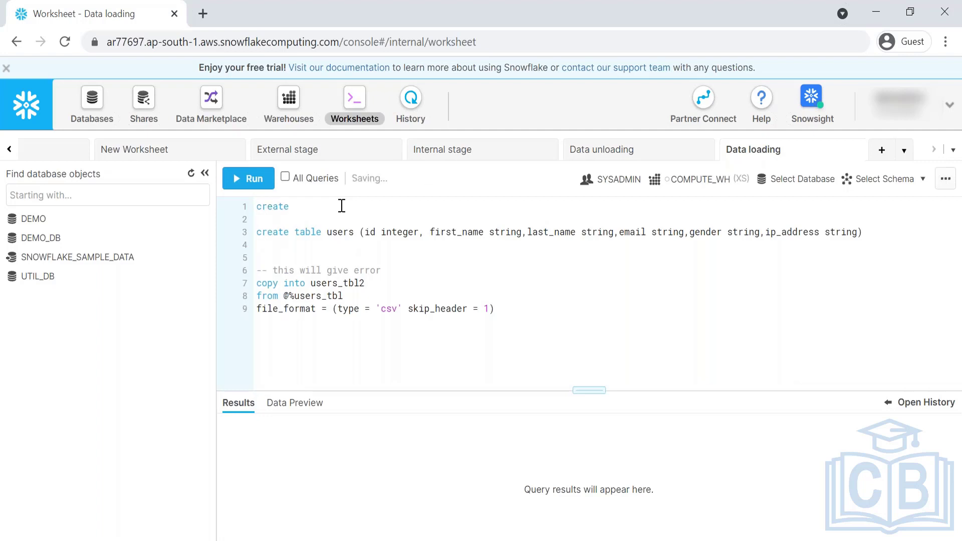
pyautogui.write(' database demo1')
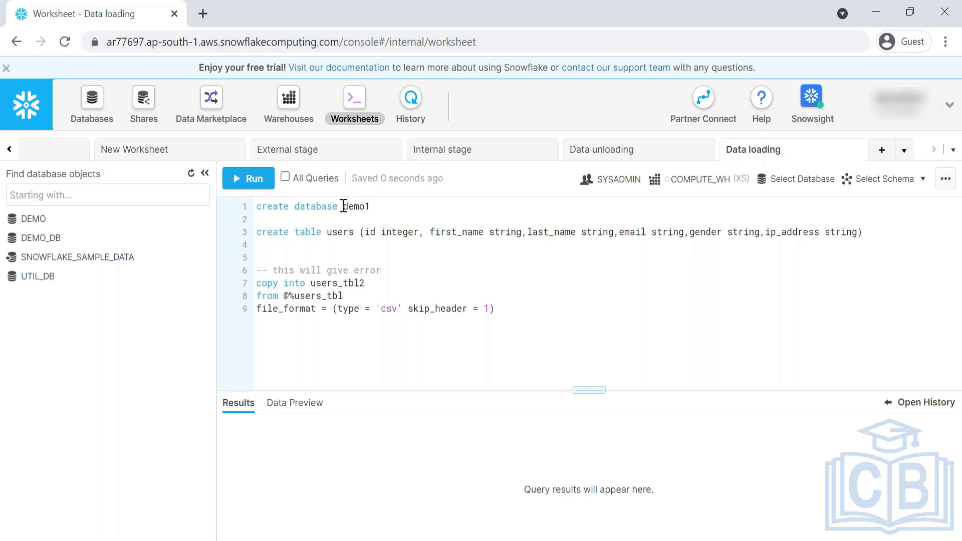
pyautogui.hotkey('ctrl', 'Return')
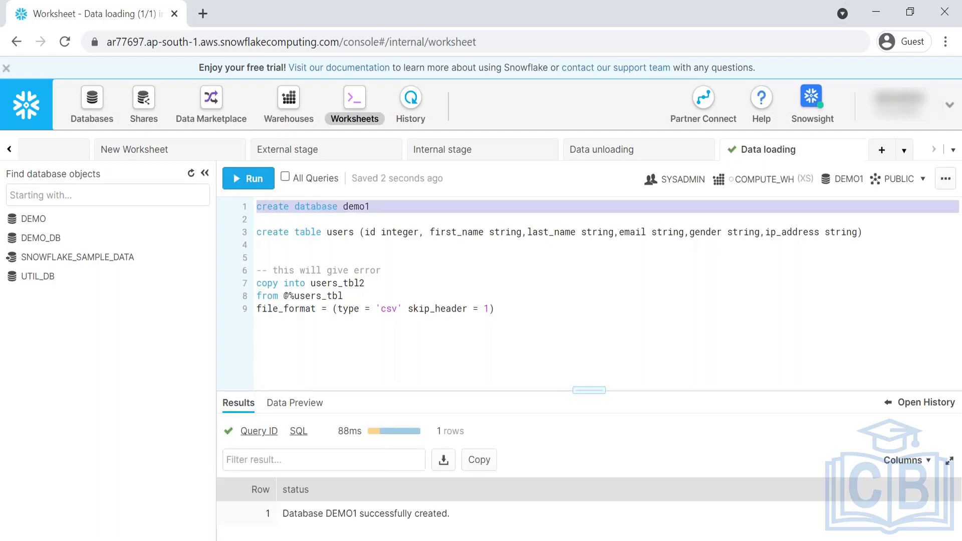
# - Change the first_name column's data type to varchar(60) in the create table statement
pyautogui.doubleClick(406, 233)
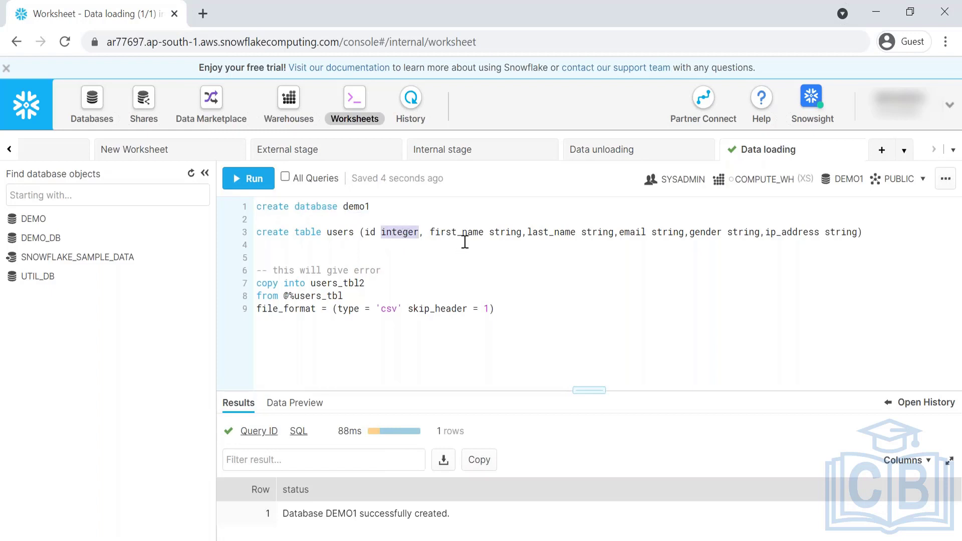
pyautogui.doubleClick(507, 232)
pyautogui.write('varchar')
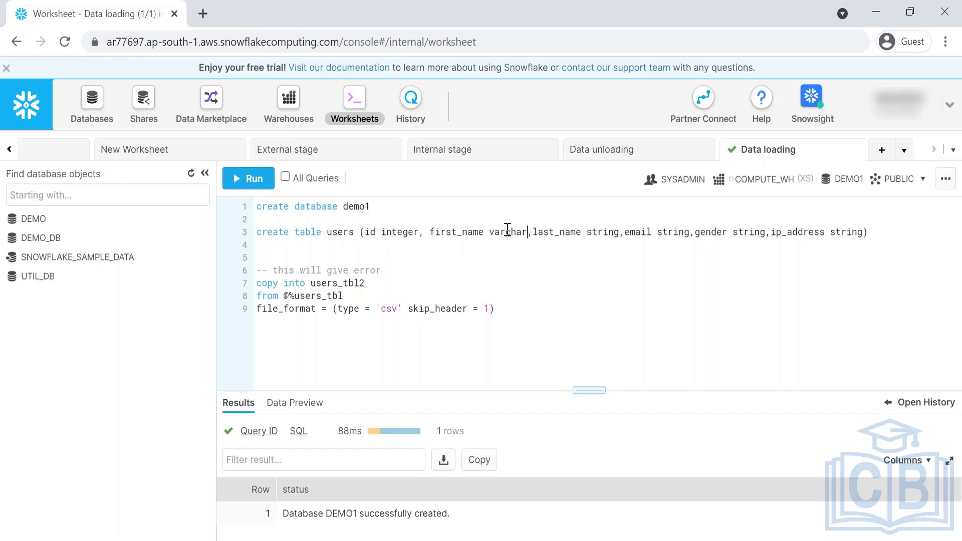
pyautogui.write('(')
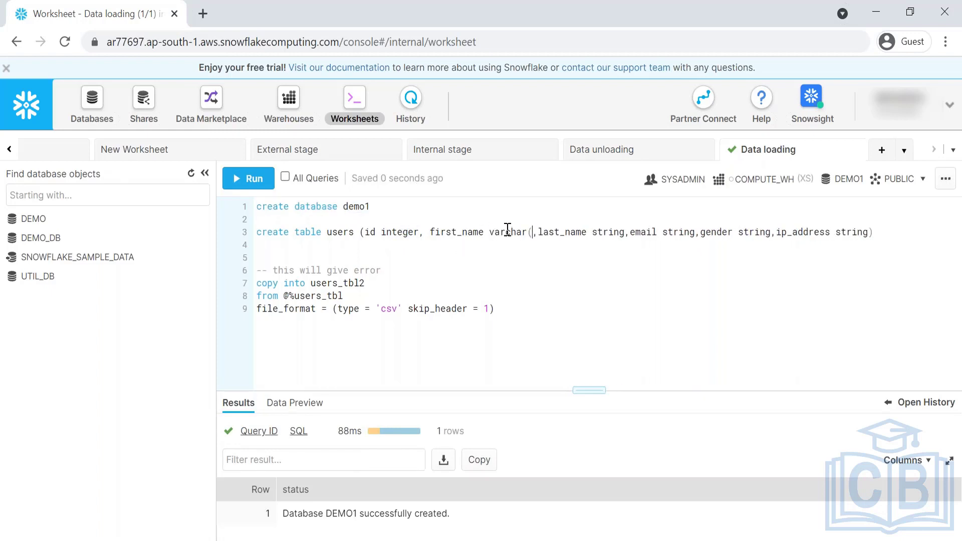
pyautogui.write('60)')
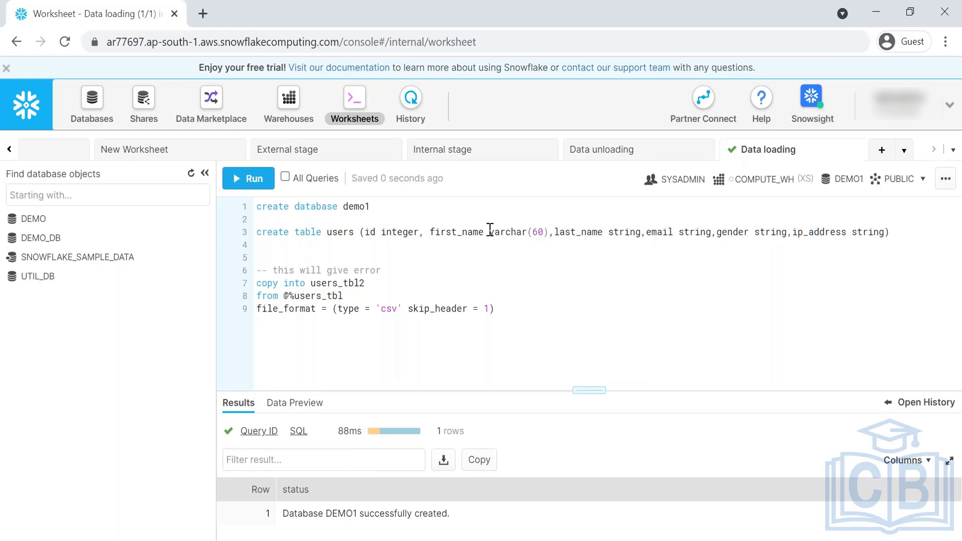
# - Replace the string type of the last_name and email columns with varchar(60), reusing the first_name type
pyautogui.moveTo(491, 232); pyautogui.dragTo(544, 232)
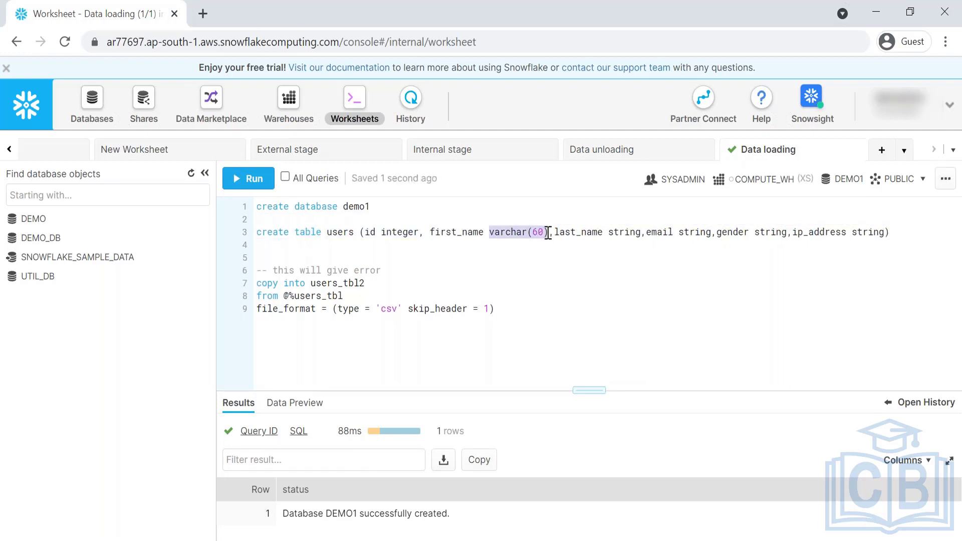
pyautogui.hotkey('ctrl', 'c')
pyautogui.doubleClick(627, 232)
pyautogui.hotkey('ctrl', 'v')
pyautogui.doubleClick(704, 231)
pyautogui.hotkey('ctrl', 'v')
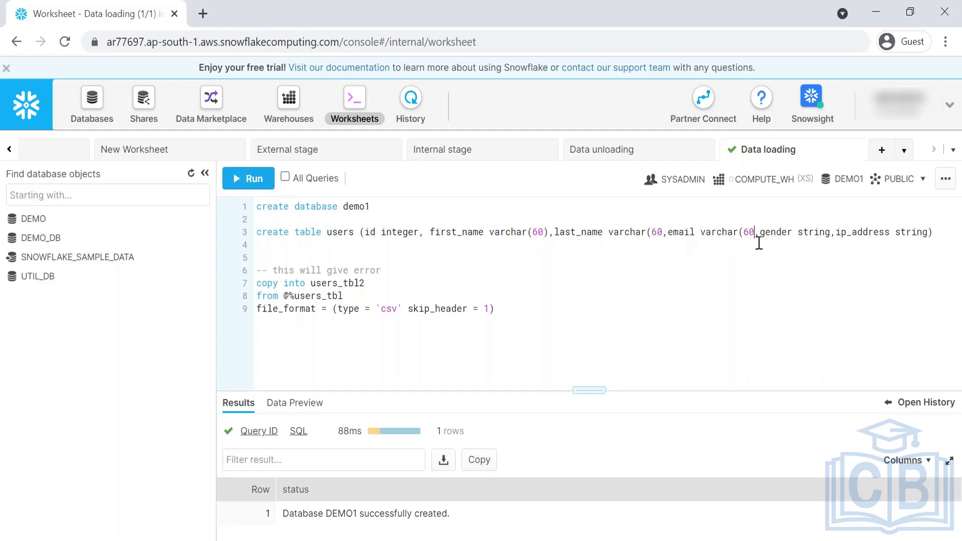
pyautogui.click(663, 235)
pyautogui.write(')')
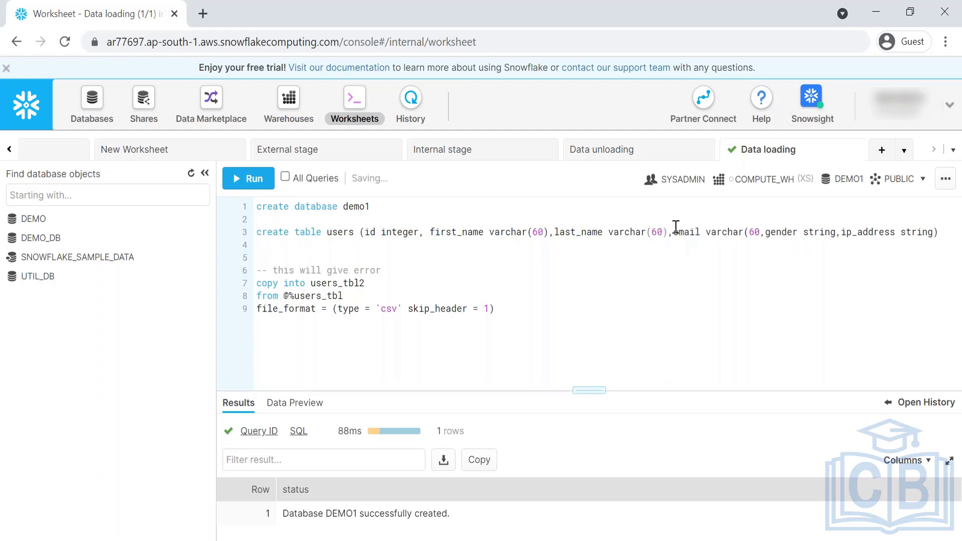
pyautogui.click(761, 233)
pyautogui.write('),')
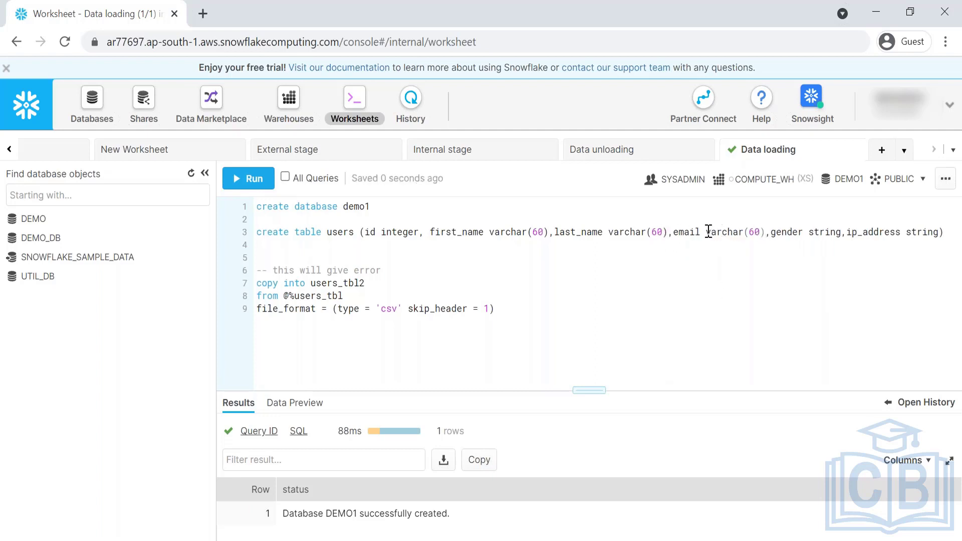
# - Replace the string type of the gender and ip_address columns with varchar(60)
pyautogui.moveTo(709, 232); pyautogui.dragTo(766, 234)
pyautogui.doubleClick(825, 232)
pyautogui.hotkey('ctrl', 'v')
pyautogui.doubleClick(945, 232)
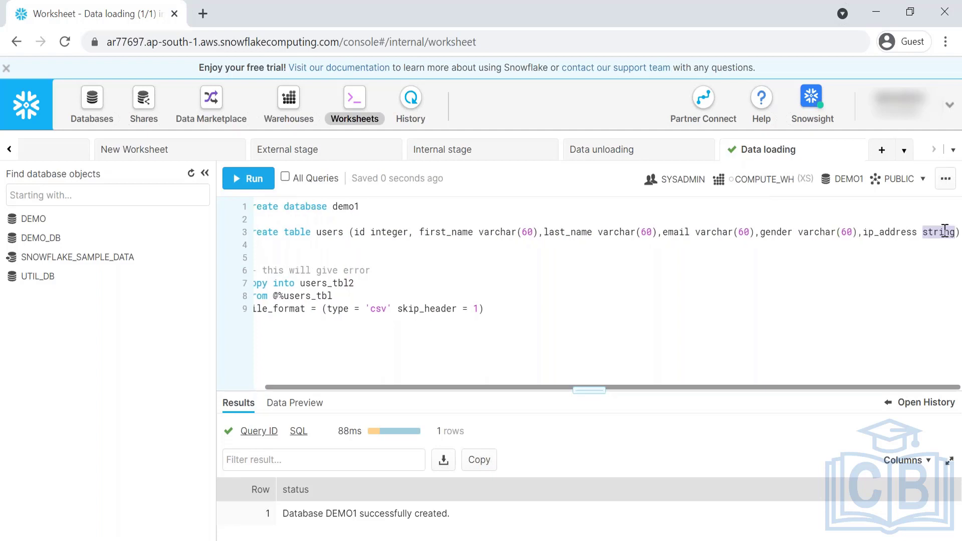
pyautogui.hotkey('ctrl', 'v')
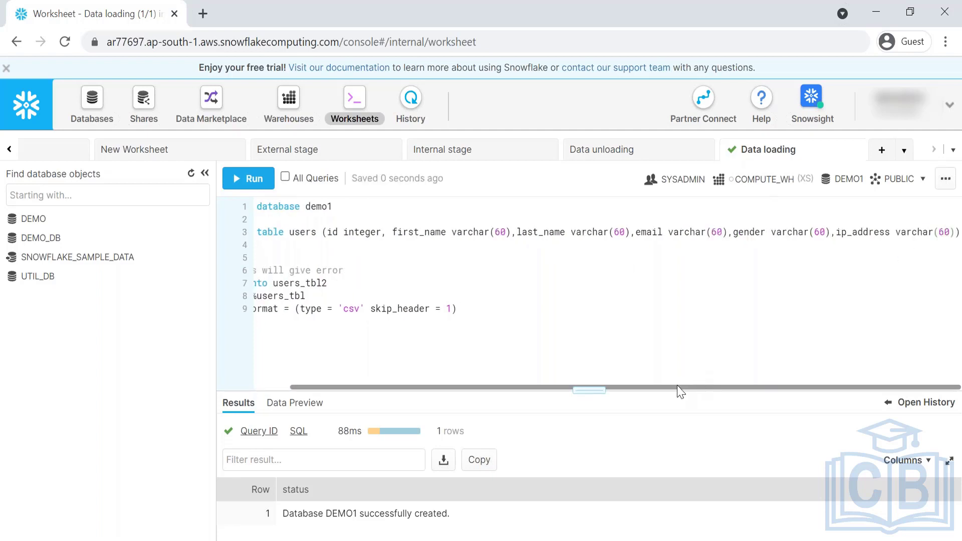
# - Run the create table users statement on its own
pyautogui.moveTo(679, 389); pyautogui.dragTo(643, 389)
pyautogui.click(378, 225)
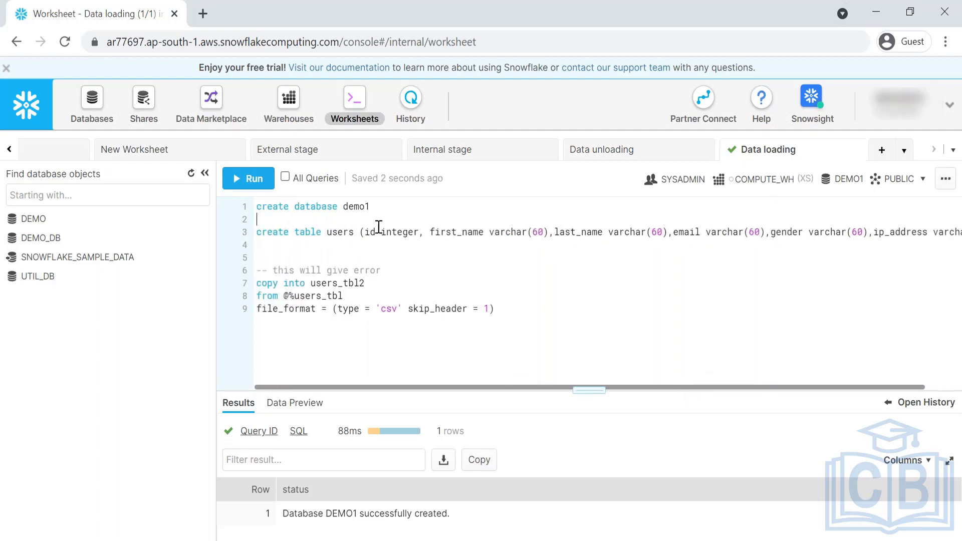
pyautogui.click(380, 228)
pyautogui.hotkey('ctrl', 'Return')
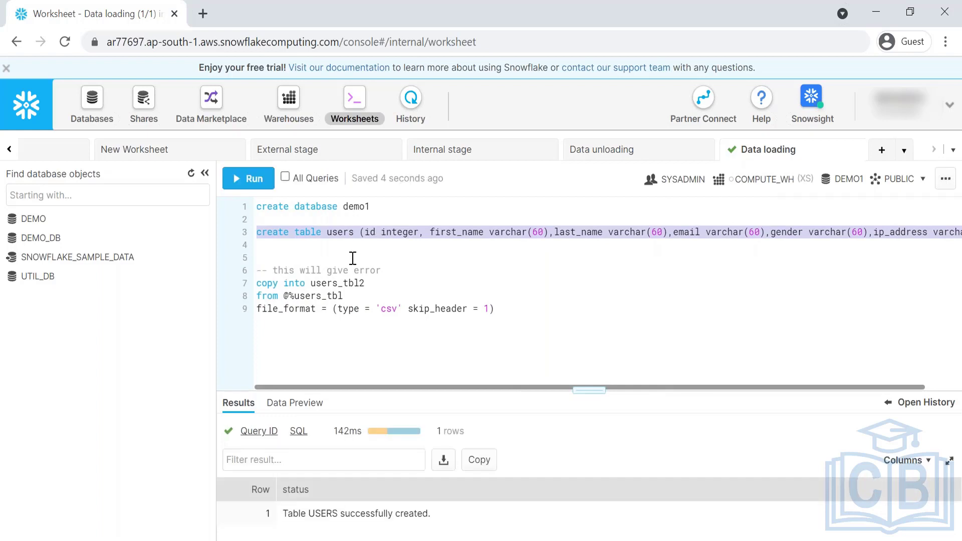
# - Delete the error comment and the whole copy into users_tbl2 statement from the worksheet
pyautogui.tripleClick(341, 270)
pyautogui.press('BackSpace')
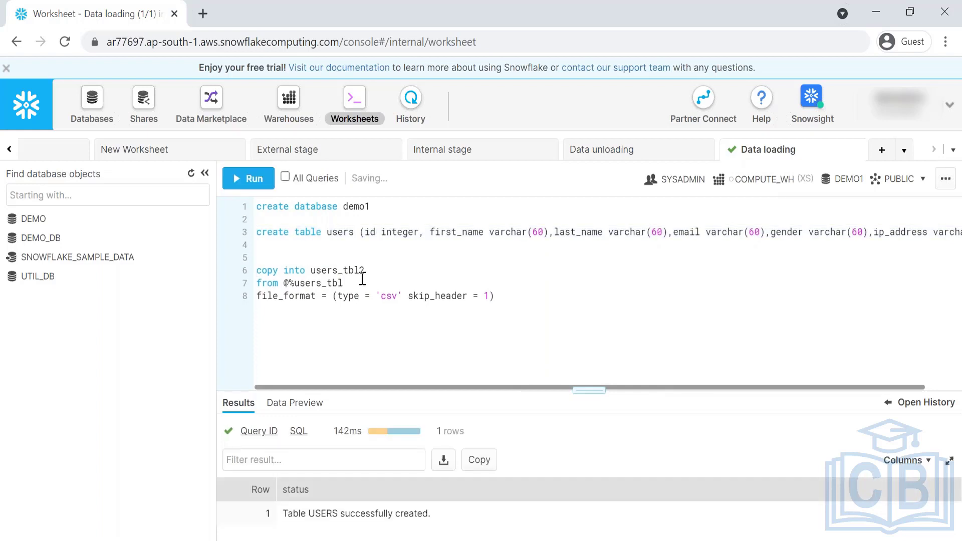
pyautogui.moveTo(495, 296); pyautogui.dragTo(258, 271)
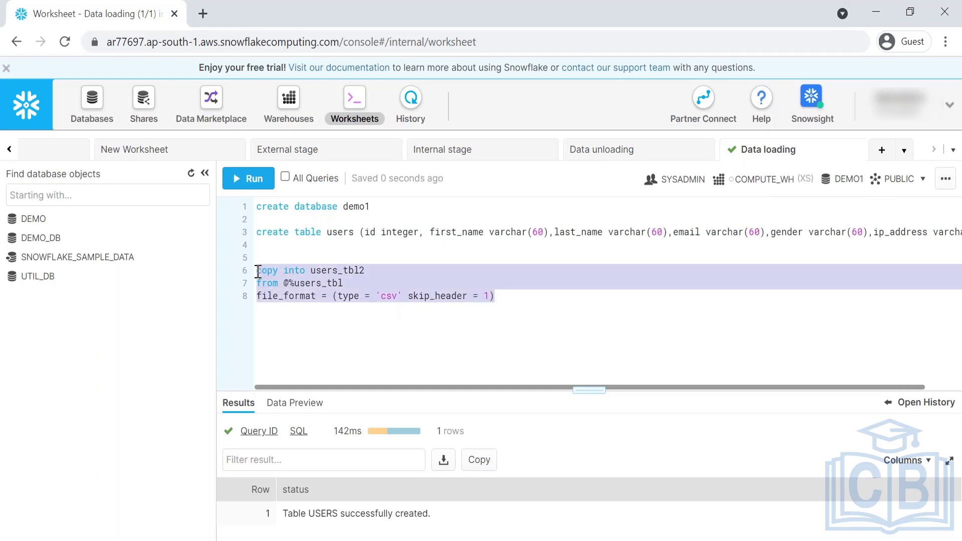
pyautogui.press('BackSpace')
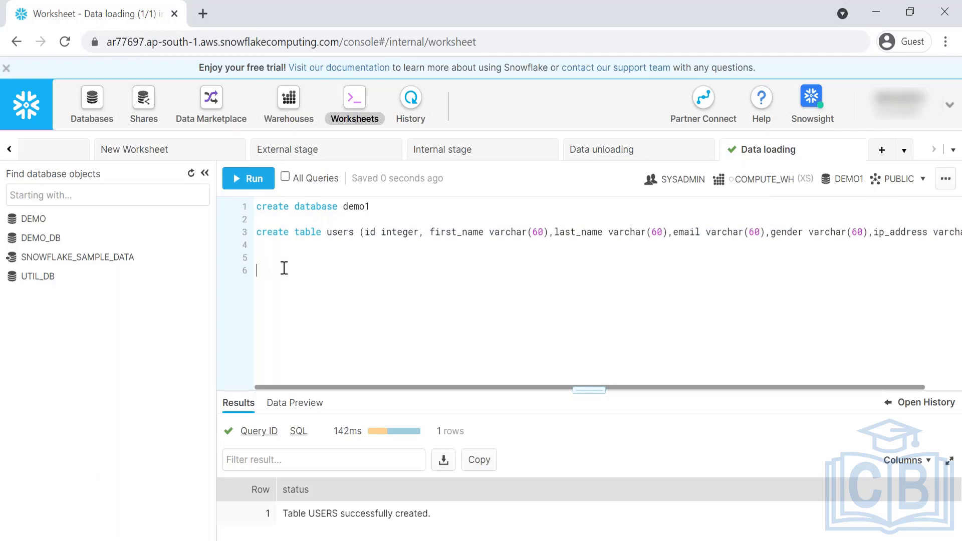
# - Write the statement "create stage my_stage" below the table statement and run it
pyautogui.write('create')
pyautogui.write(' s')
pyautogui.write('tage ')
pyautogui.write('mu')
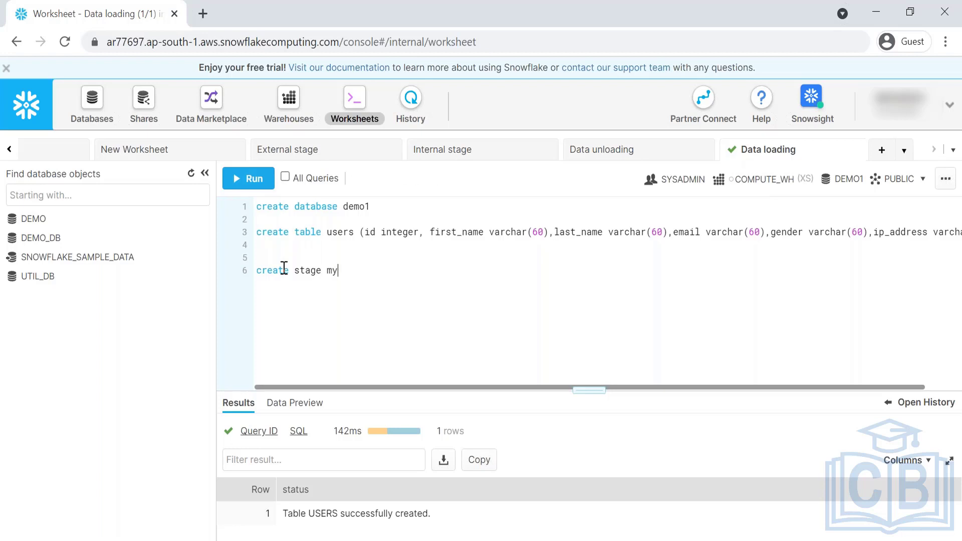
pyautogui.write('_stage')
pyautogui.tripleClick(284, 269)
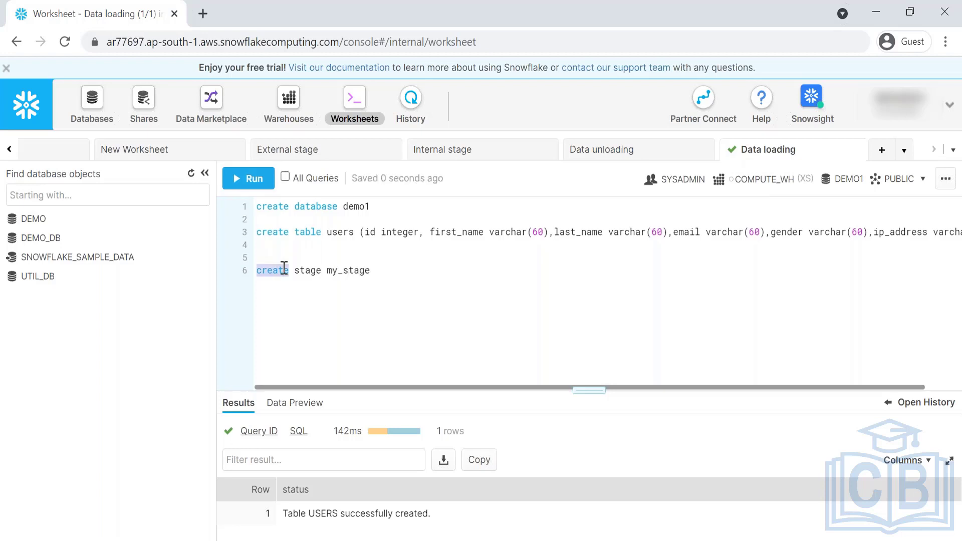
pyautogui.hotkey('ctrl', 'Return')
# - Search Windows for cmd and open Command Prompt as administrator
pyautogui.hotkey('alt', 'Tab')
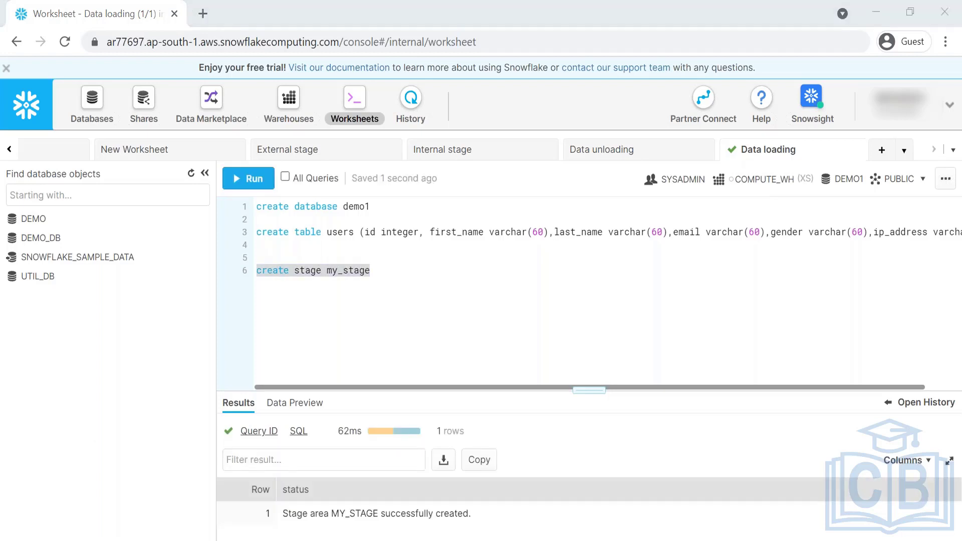
pyautogui.write('cmd')
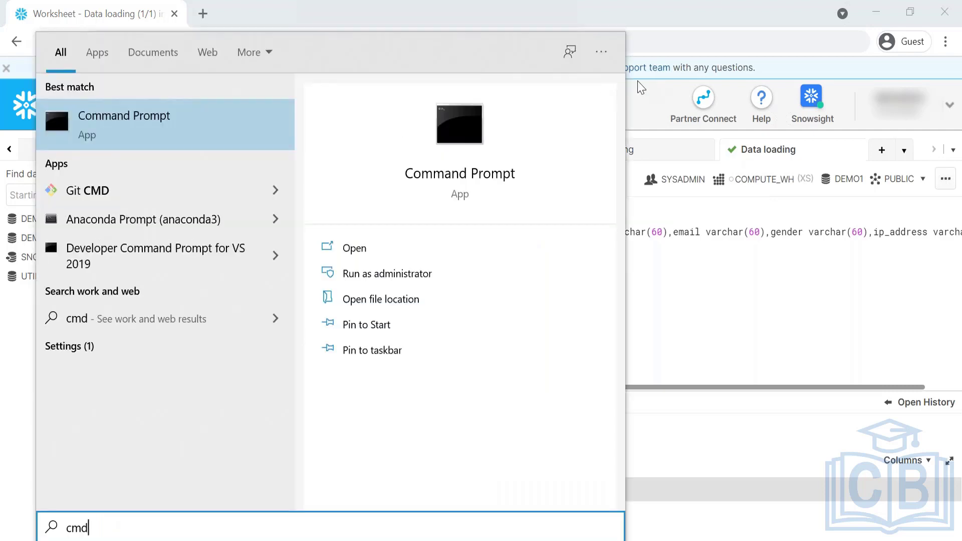
pyautogui.click(431, 273)
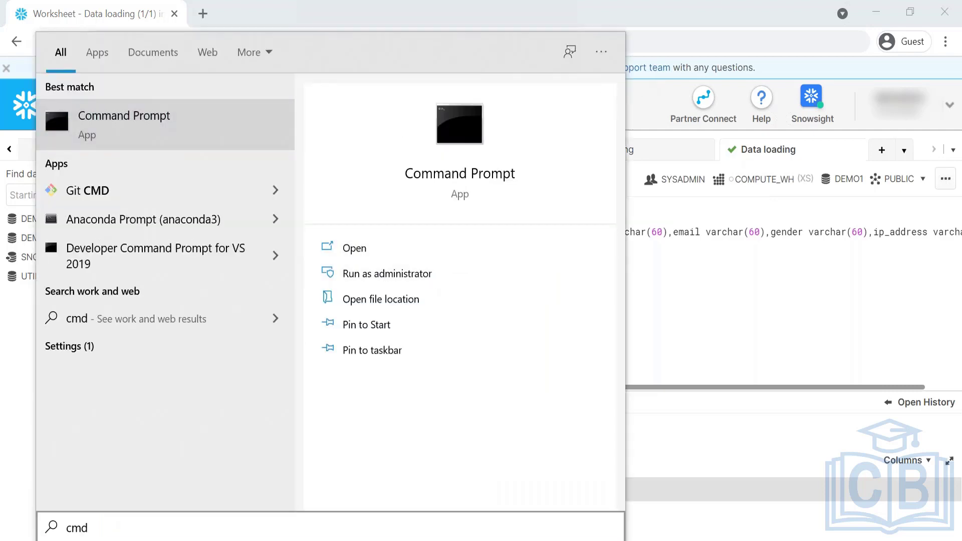
pyautogui.click(718, 275)
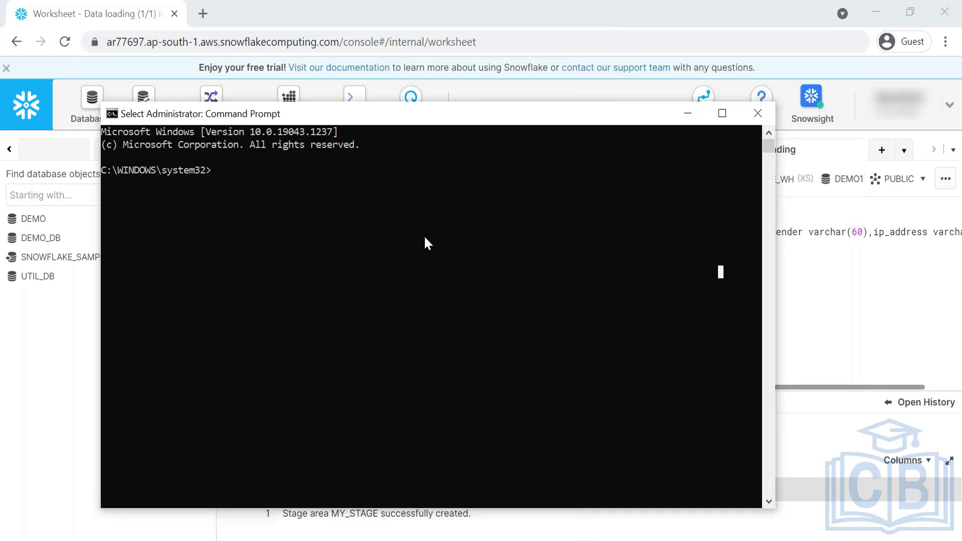
# - Start a snowsql login with -a and the account identifier copied from the worksheet's web address, plus -u and the username
pyautogui.write('snowsql')
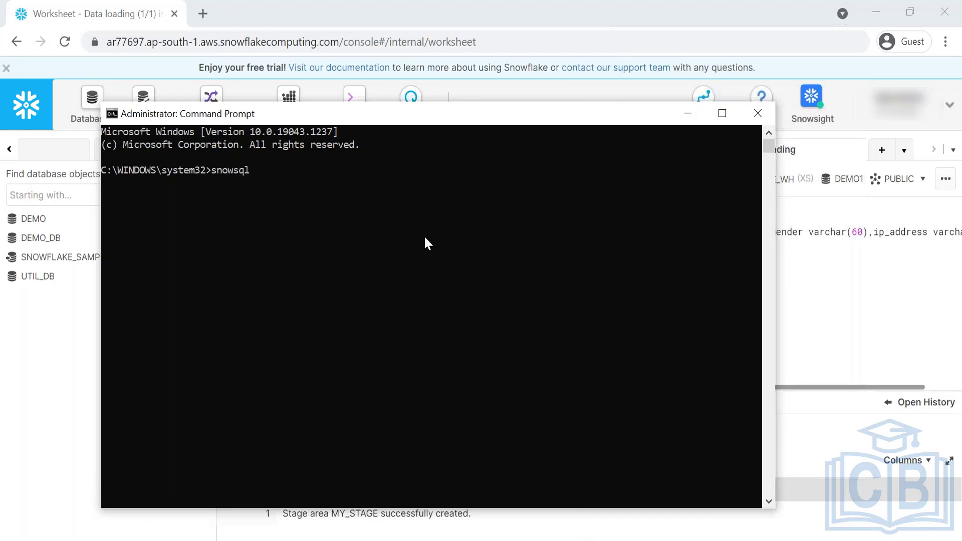
pyautogui.write(' -a')
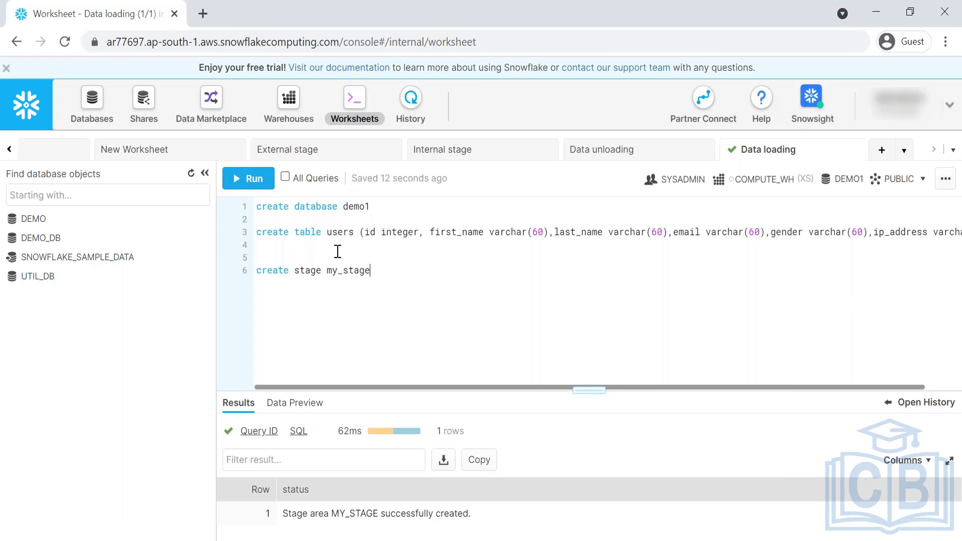
pyautogui.moveTo(199, 42); pyautogui.dragTo(105, 32)
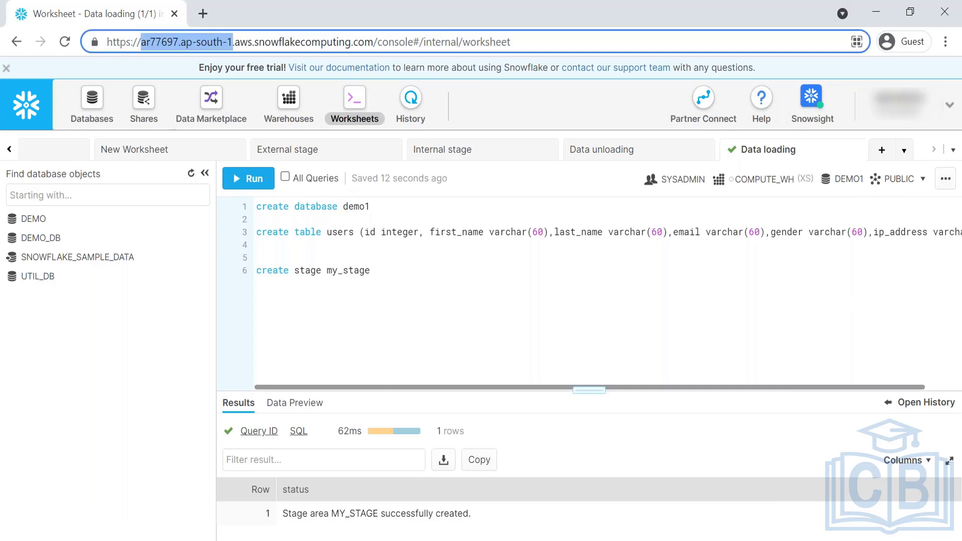
pyautogui.click(367, 540)
pyautogui.hotkey('ctrl', 'v')
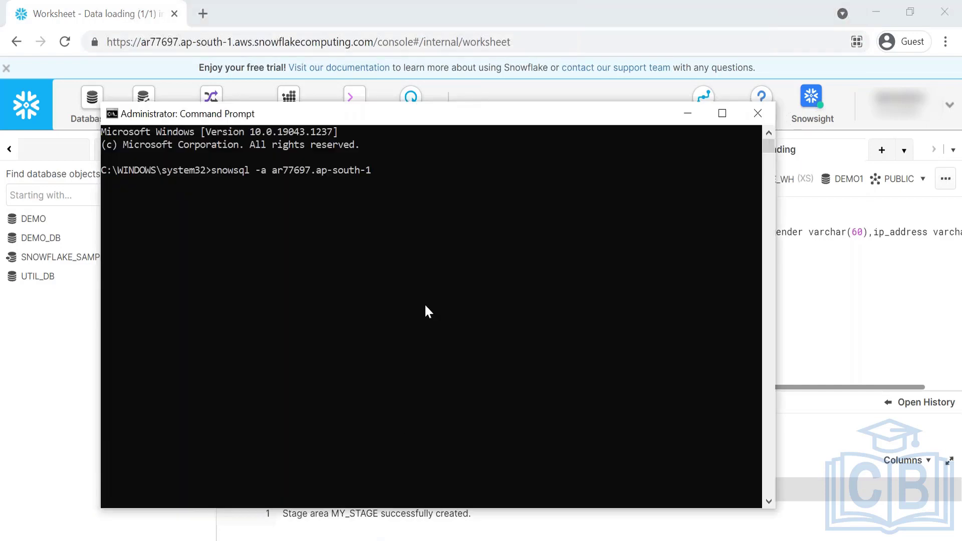
pyautogui.write('-')
pyautogui.write('u ******')
pyautogui.press('Return')
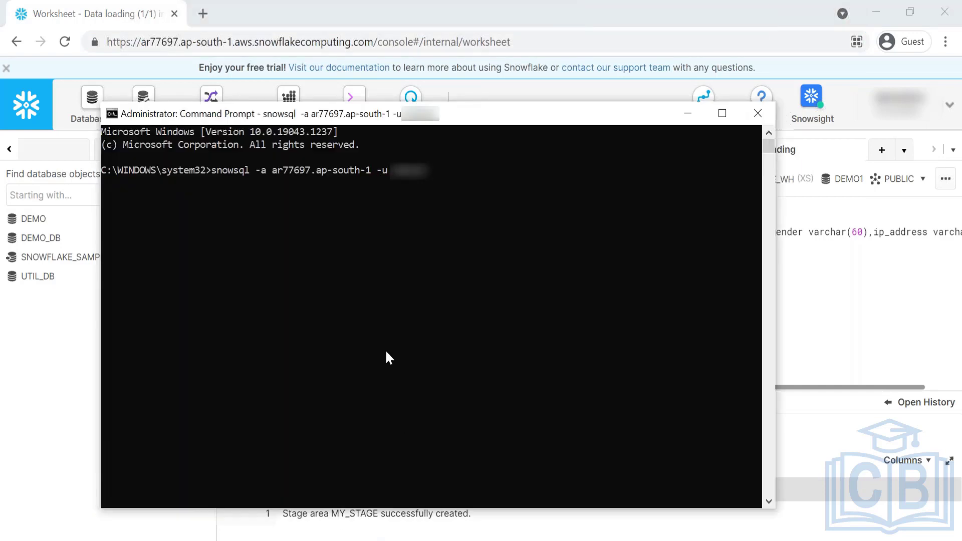
# - Switch to File Explorer, open the users_dataset folder and copy its path D:\Datasets\users_dataset
pyautogui.click(367, 539)
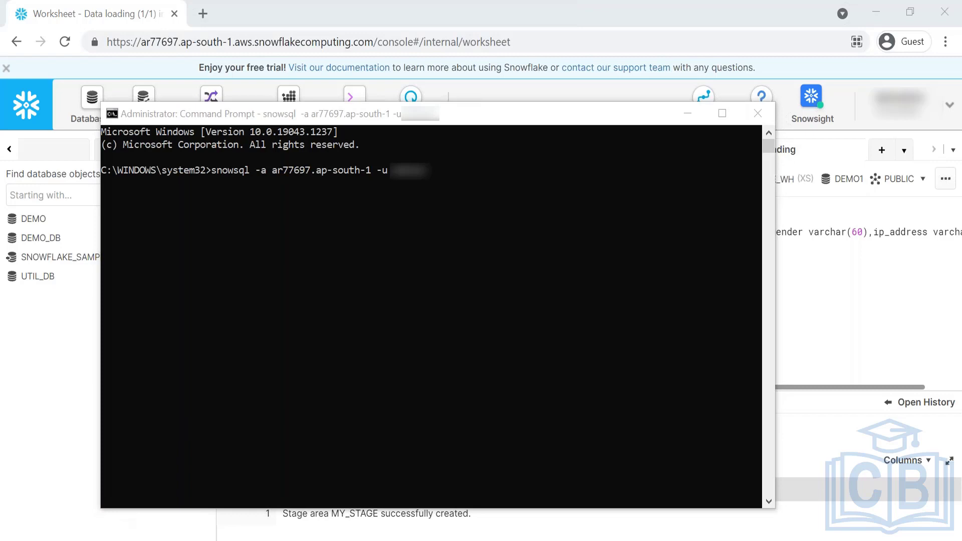
pyautogui.click(637, 114)
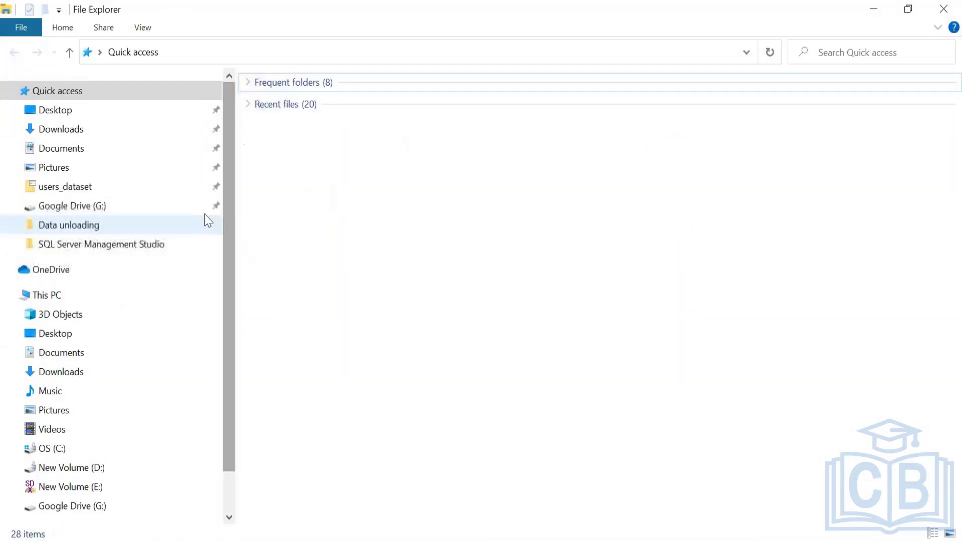
pyautogui.click(121, 190)
pyautogui.click(374, 53)
pyautogui.hotkey('ctrl', 'c')
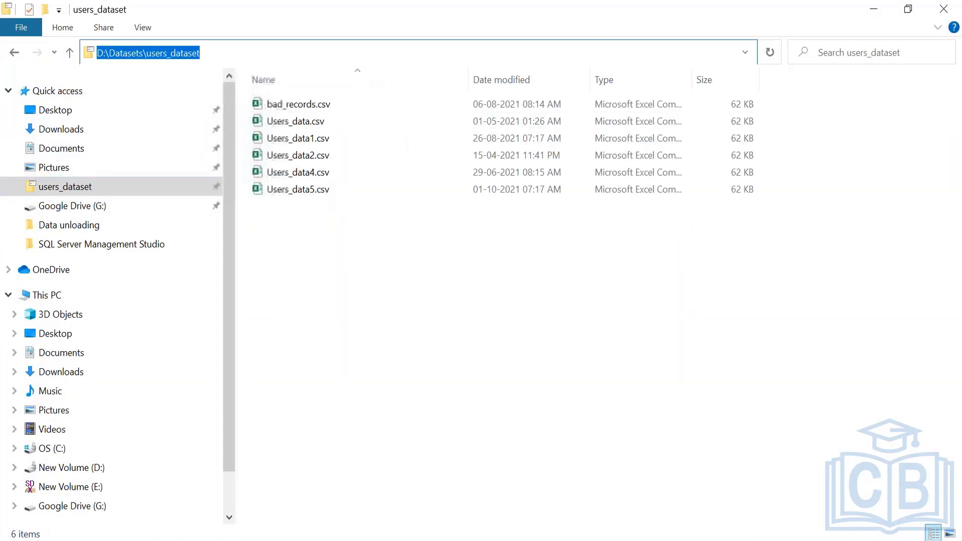
# - Switch to the SnowSQL Command Prompt, select database DEMO1 with "use DATABASE DEMO1;" and clear the screen
pyautogui.click(333, 540)
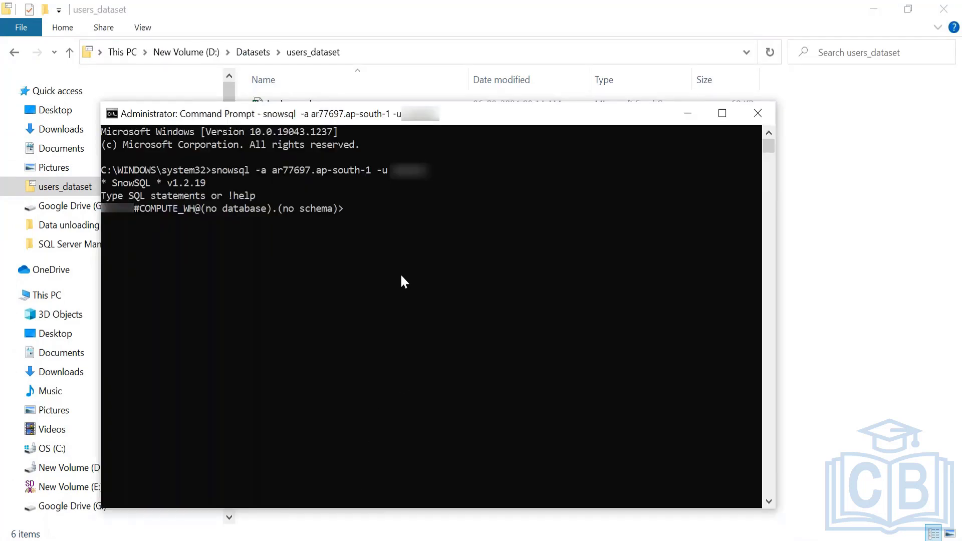
pyautogui.write('use DATABASE')
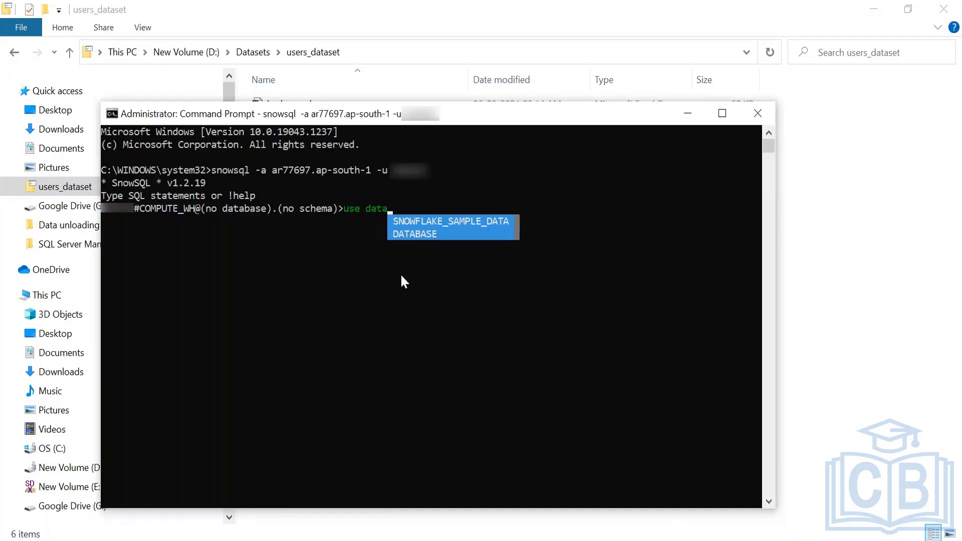
pyautogui.press('Down')
pyautogui.press('Down')
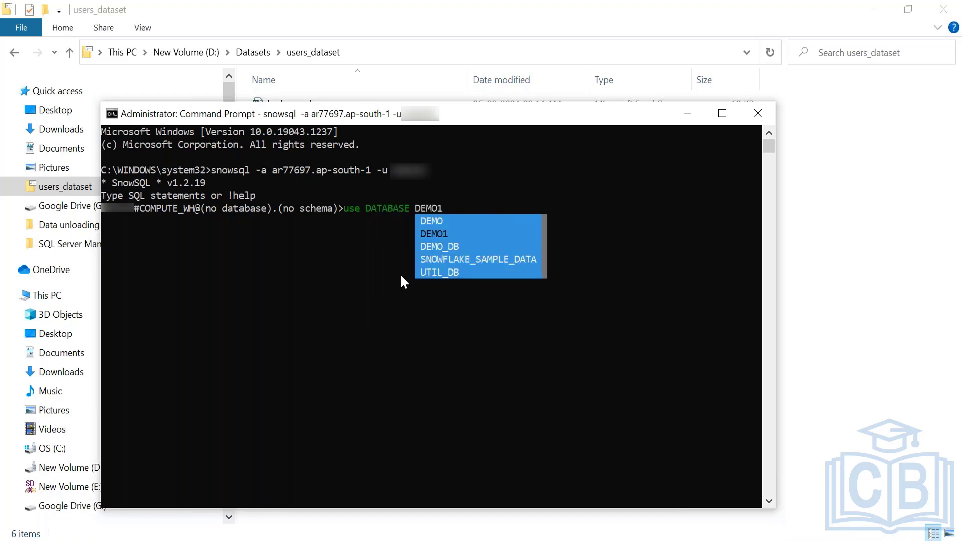
pyautogui.write(';')
pyautogui.press('Return')
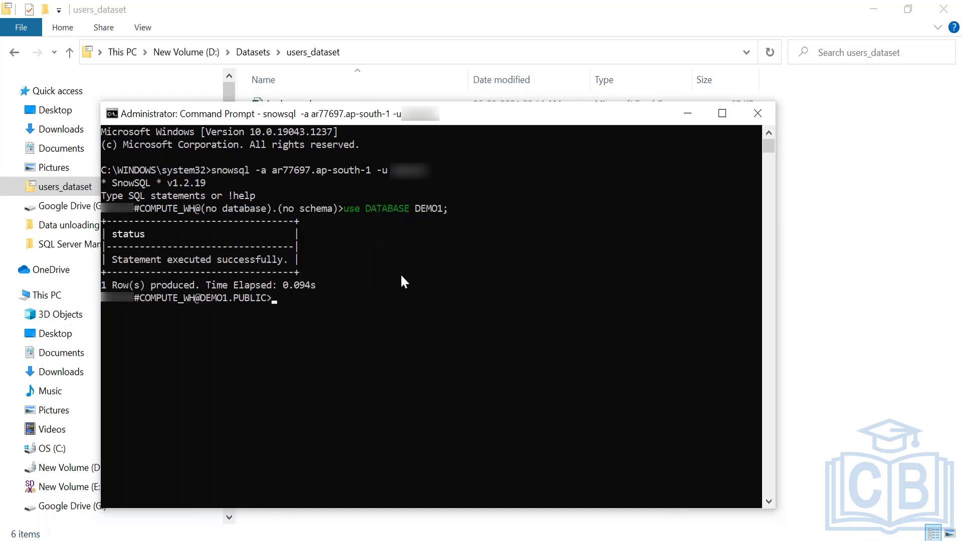
pyautogui.hotkey('ctrl', 'l')
pyautogui.moveTo(460, 118); pyautogui.dragTo(451, 122)
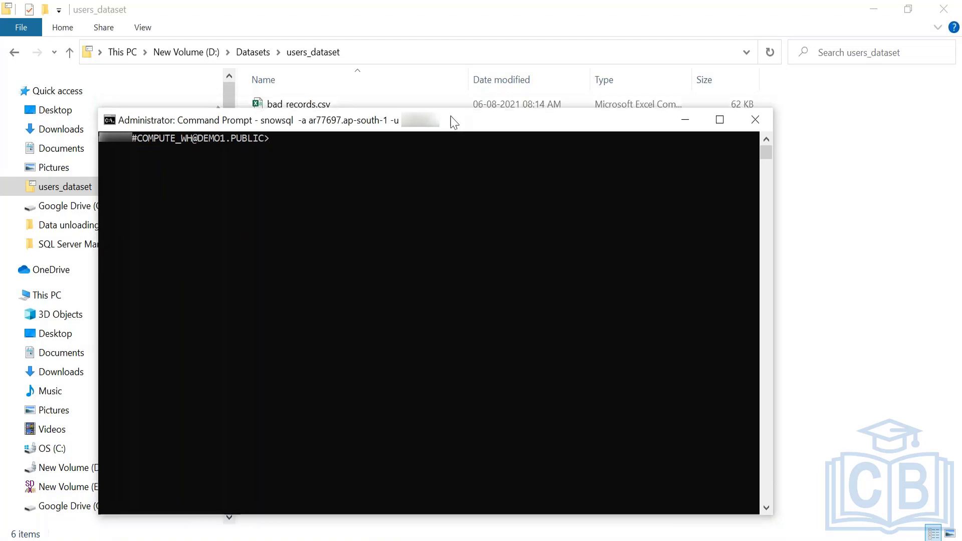
pyautogui.moveTo(178, 15); pyautogui.dragTo(460, 209)
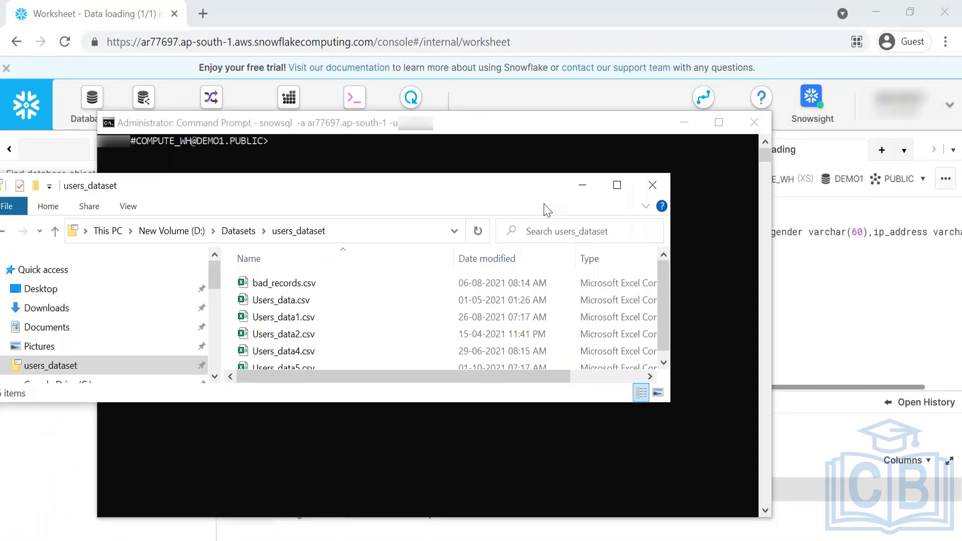
pyautogui.click(893, 311)
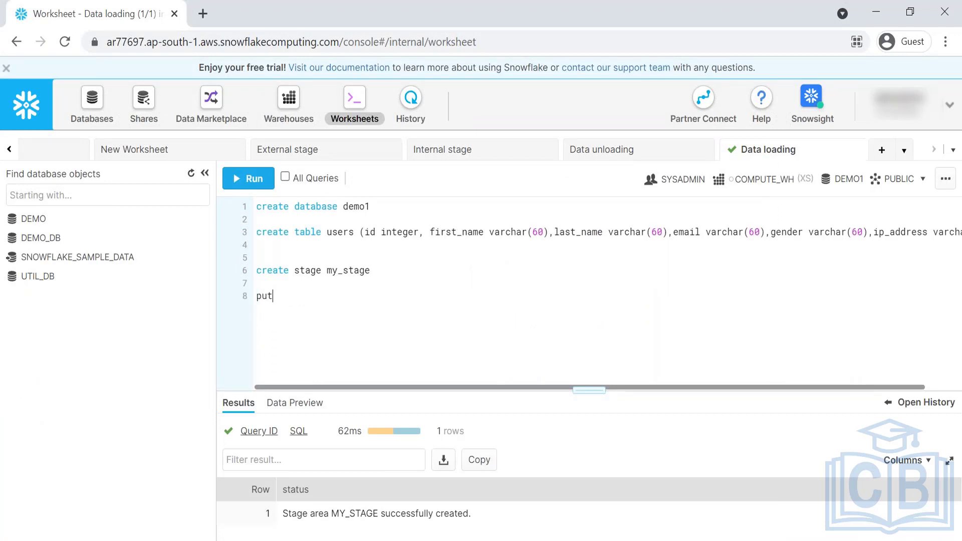
pyautogui.press('BackSpace')
pyautogui.write('file:///')
pyautogui.hotkey('ctrl', 'v')
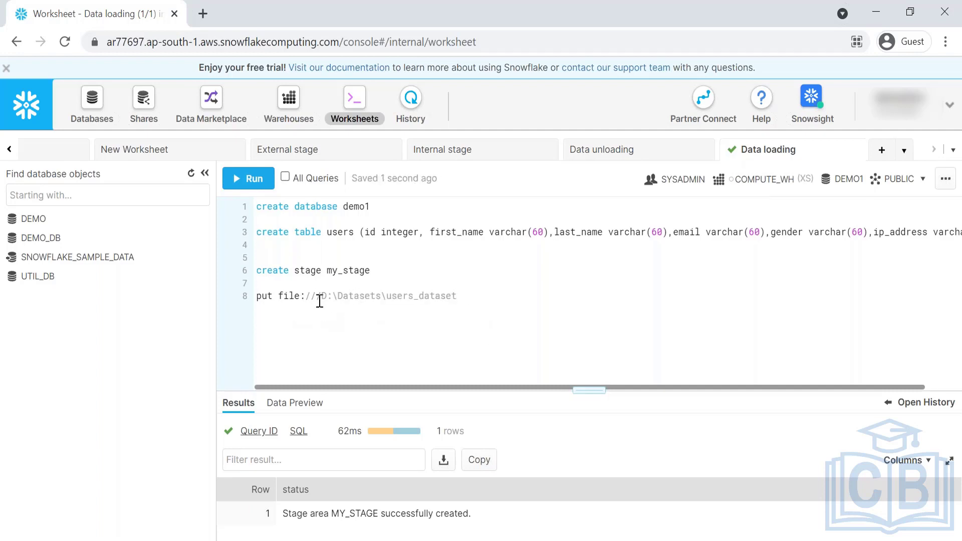
pyautogui.click(321, 297)
pyautogui.click(467, 295)
pyautogui.write('@m')
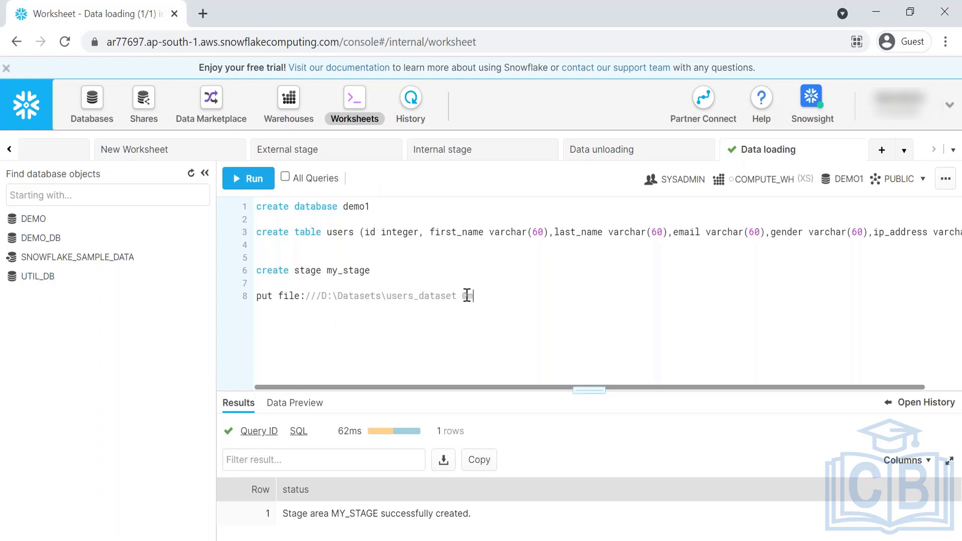
pyautogui.write('y_stage')
# - Copy the put statement from the worksheet and try running it in SnowSQL with a closing semicolon
pyautogui.moveTo(510, 296); pyautogui.dragTo(232, 306)
pyautogui.hotkey('ctrl', 'c')
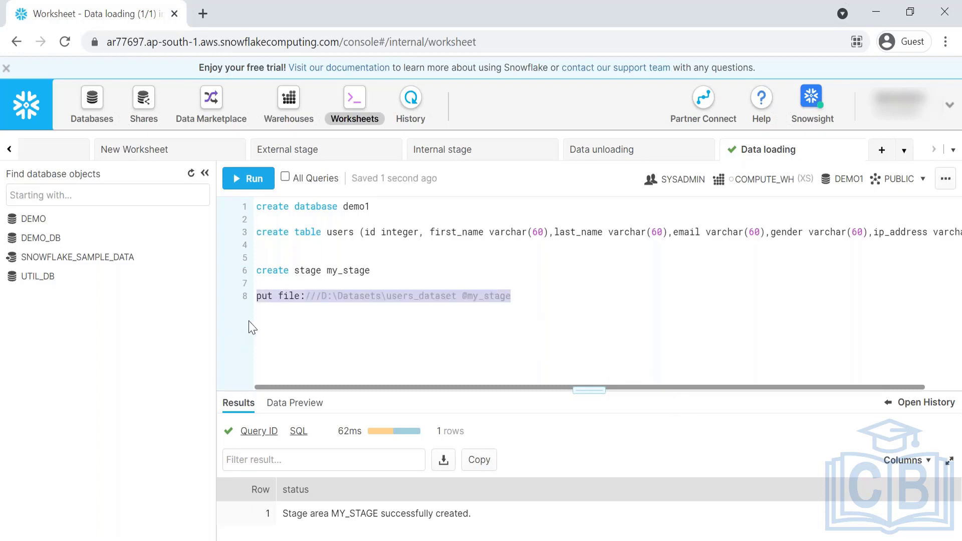
pyautogui.hotkey('alt', 'Tab')
pyautogui.rightClick(363, 306)
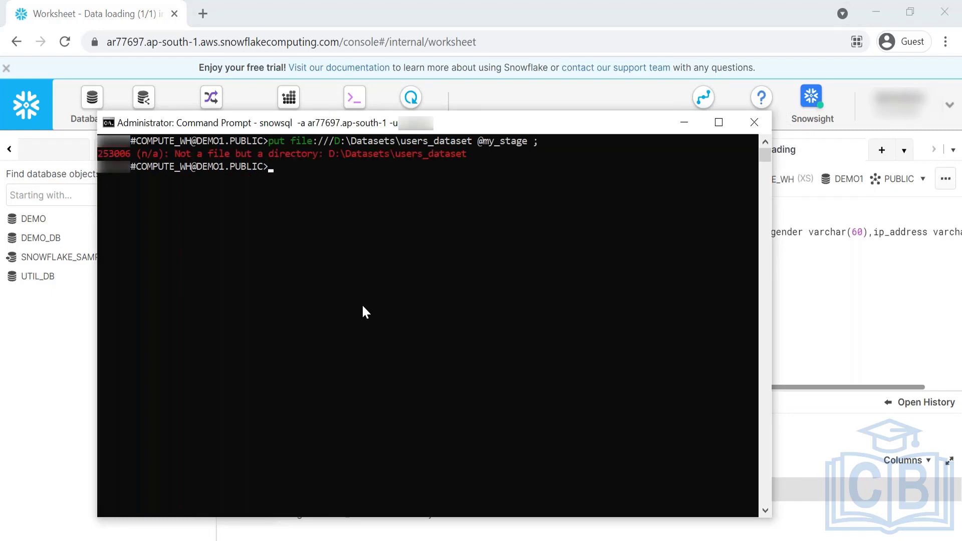
# - Rerun the put statement with \*.csv added after users_dataset, and maximize the Command Prompt to view the upload results
pyautogui.press('Up')
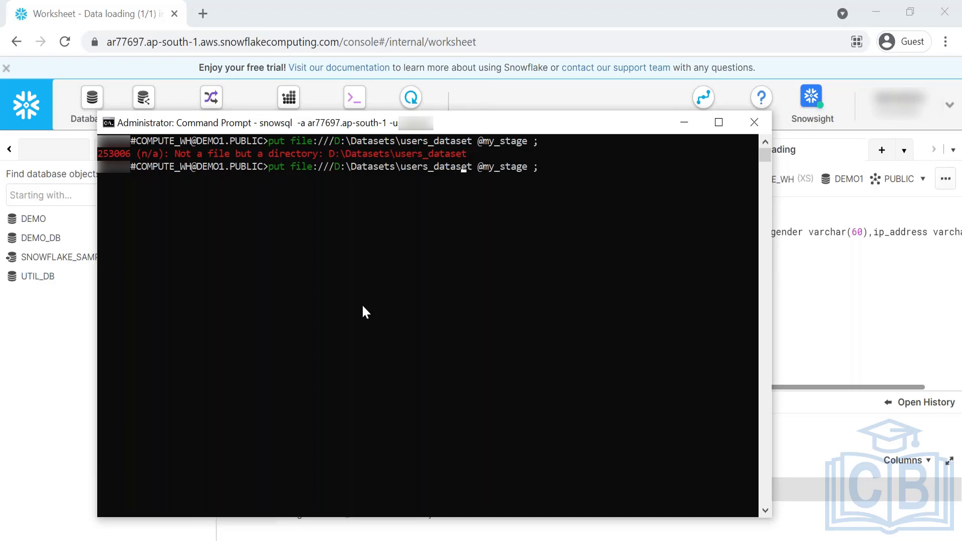
pyautogui.write('\\*.csv')
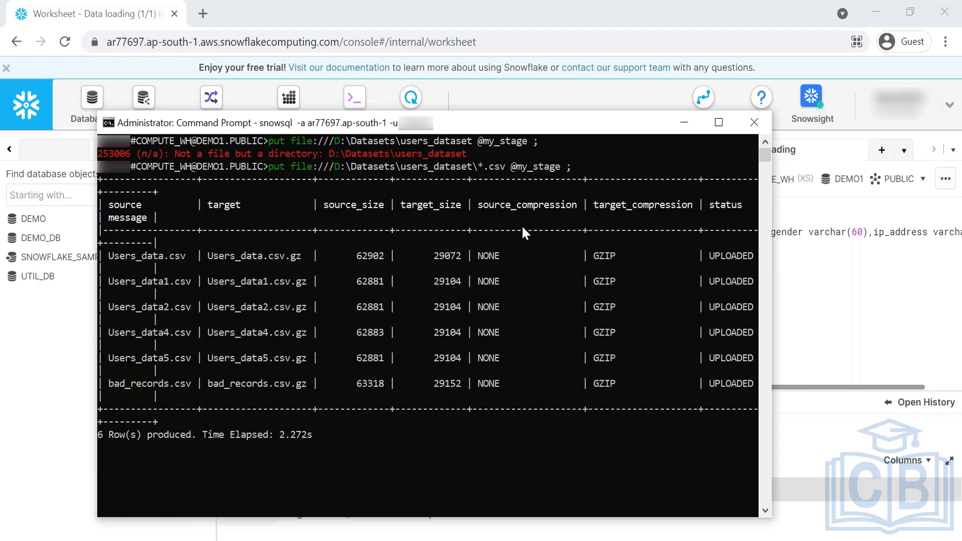
pyautogui.click(684, 122)
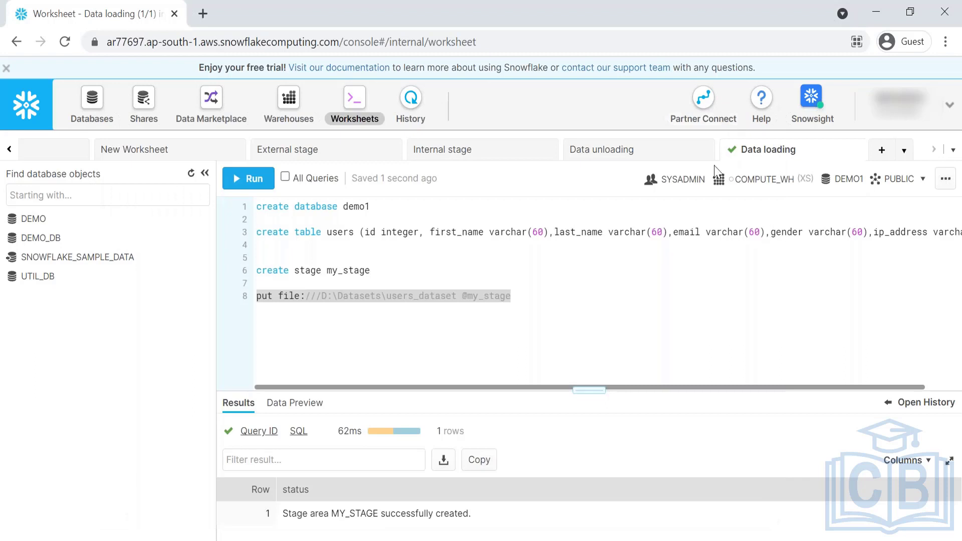
pyautogui.click(262, 540)
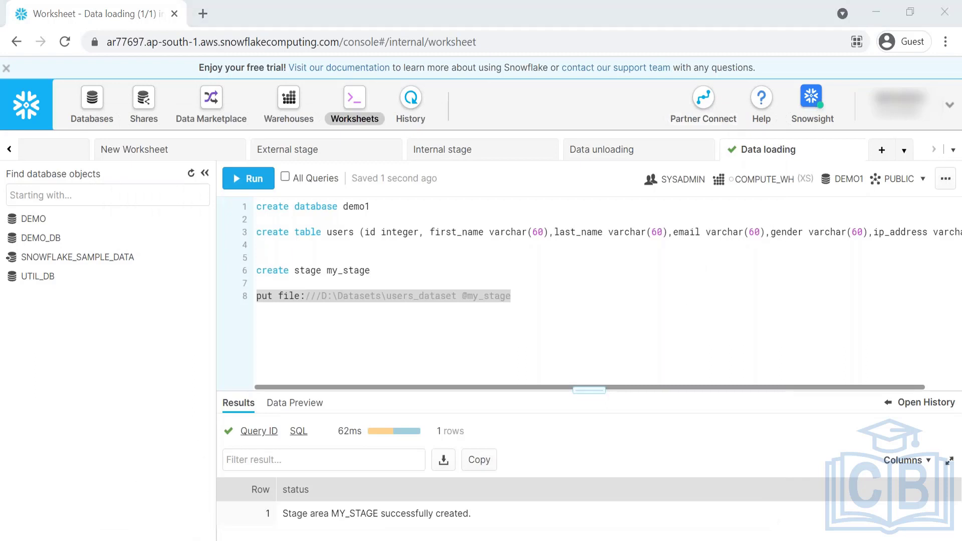
pyautogui.click(719, 123)
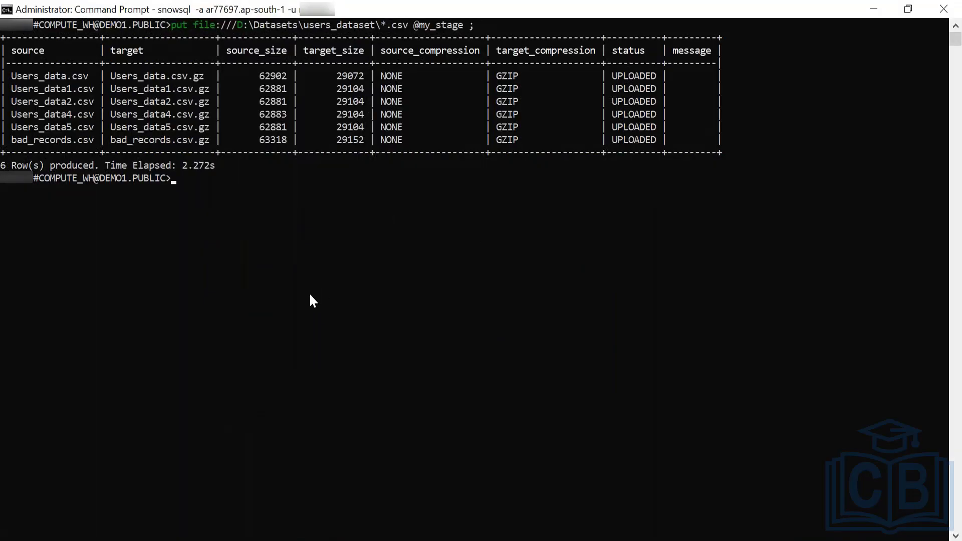
pyautogui.scroll(1, 118, 116)
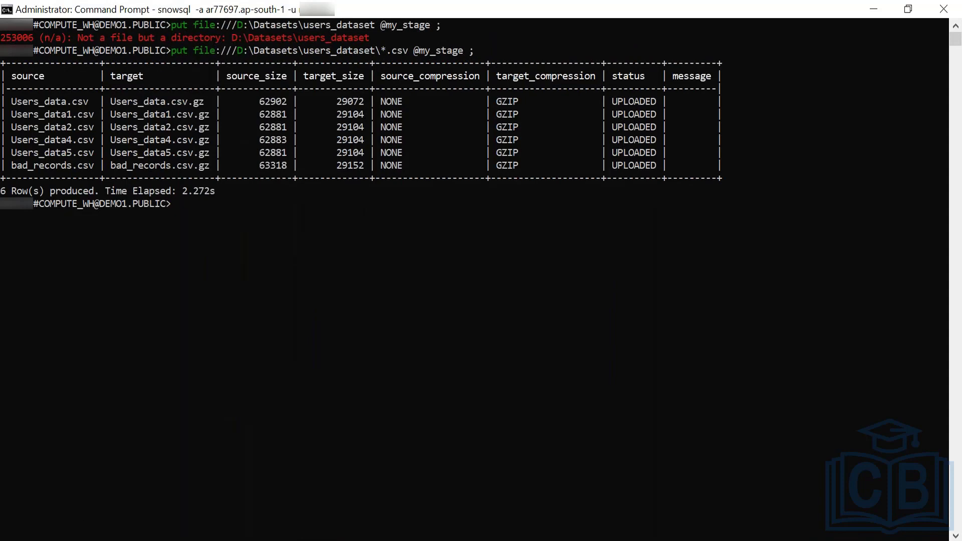
# - Switch to the users_dataset folder in File Explorer, maximize it and open bad_records.csv in Excel
pyautogui.hotkey('alt', 'Tab')
pyautogui.click(621, 191)
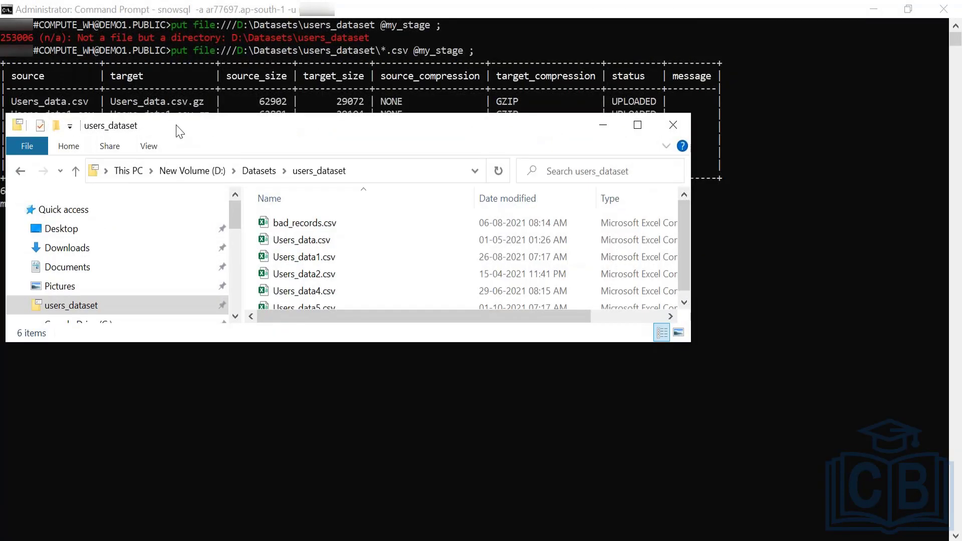
pyautogui.doubleClick(178, 129)
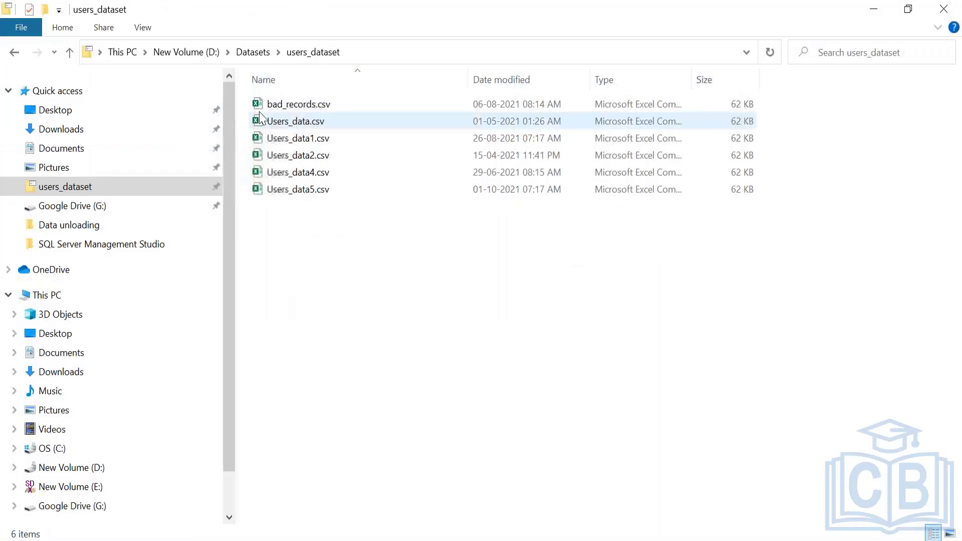
pyautogui.doubleClick(261, 104)
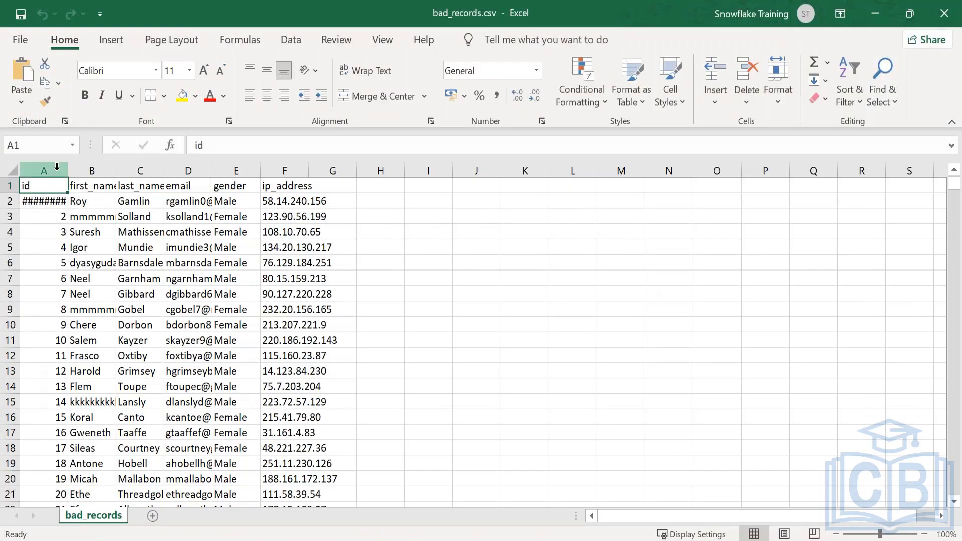
# - Center the contents of columns A to G and widen these columns equally
pyautogui.moveTo(56, 167); pyautogui.dragTo(333, 171)
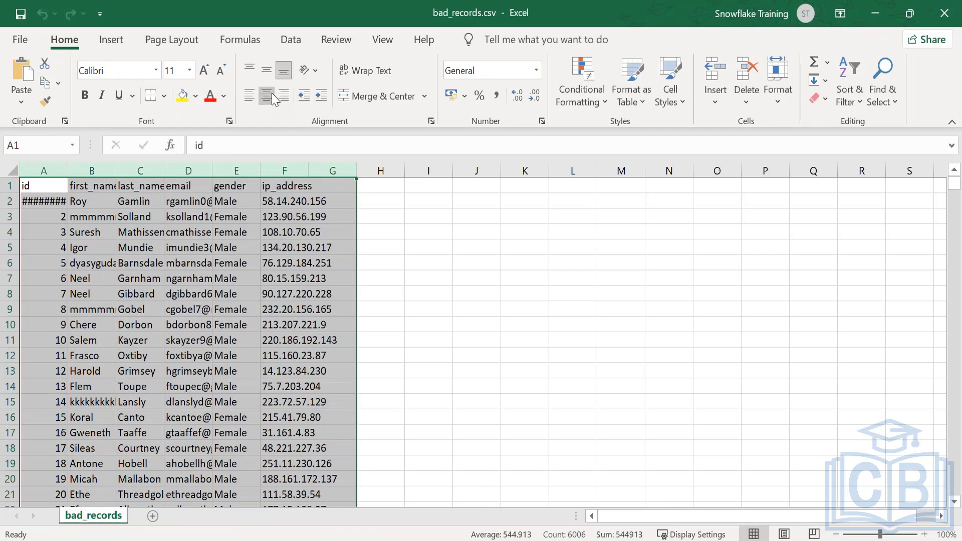
pyautogui.click(273, 94)
pyautogui.moveTo(68, 166); pyautogui.dragTo(155, 166)
# - Examine the id and first_name columns for invalid values and compare them with the column definitions in the worksheet's create table statement
pyautogui.click(70, 205)
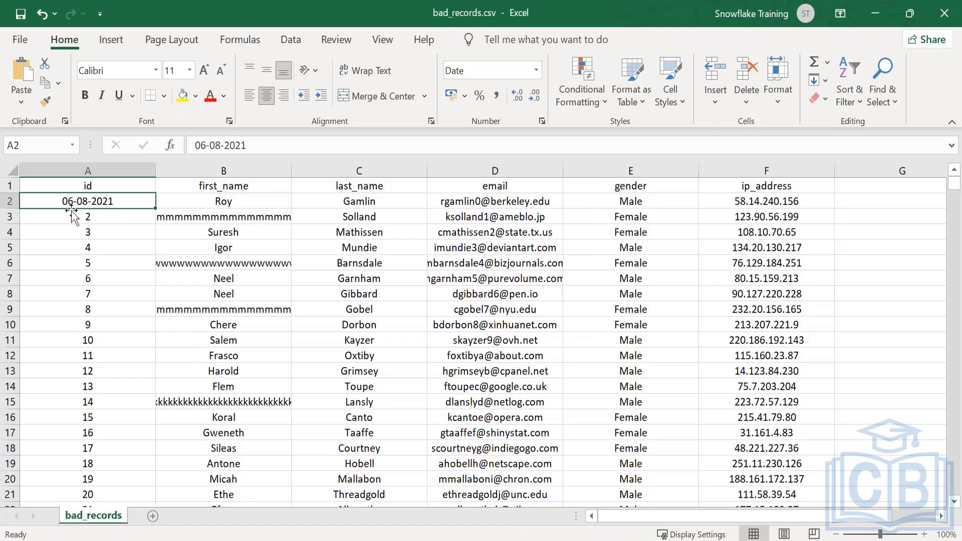
pyautogui.moveTo(70, 217); pyautogui.dragTo(68, 455)
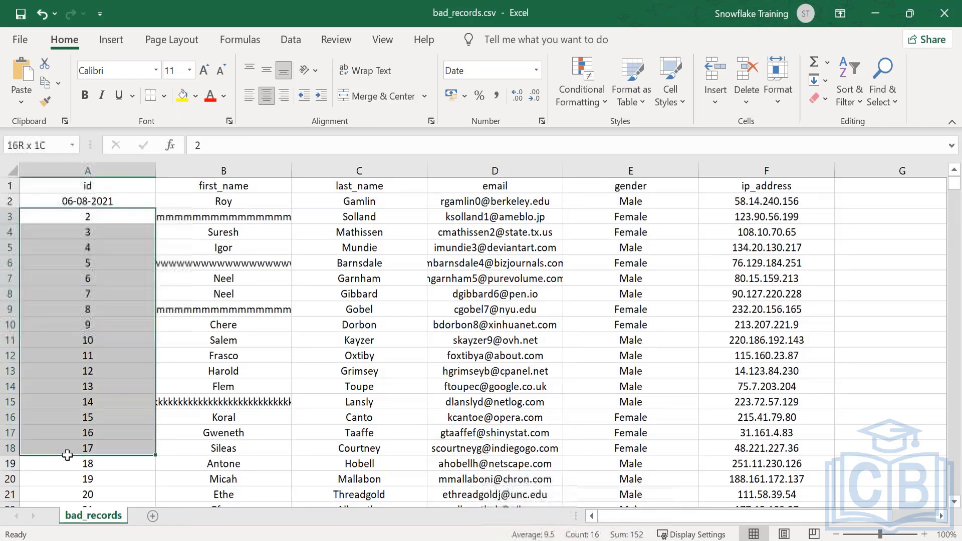
pyautogui.click(117, 200)
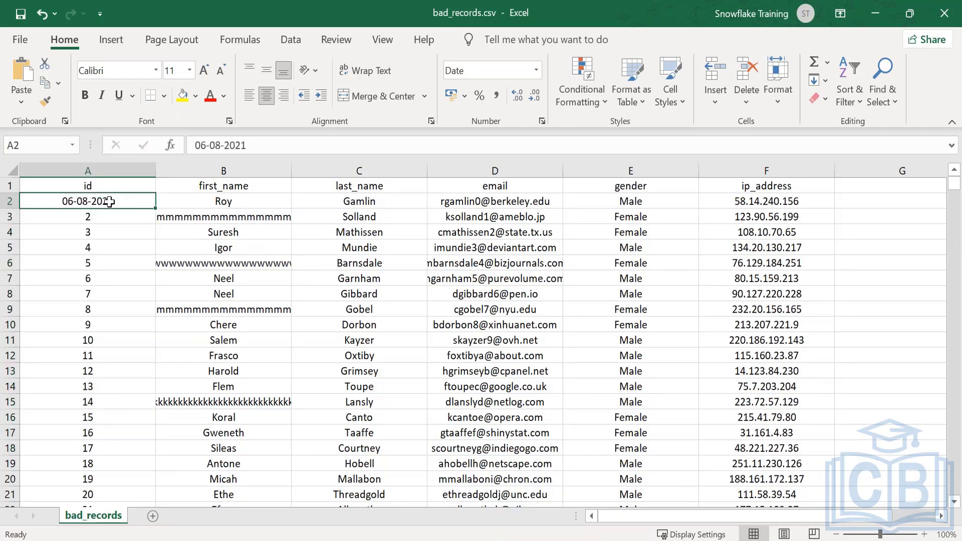
pyautogui.moveTo(253, 146); pyautogui.dragTo(195, 146)
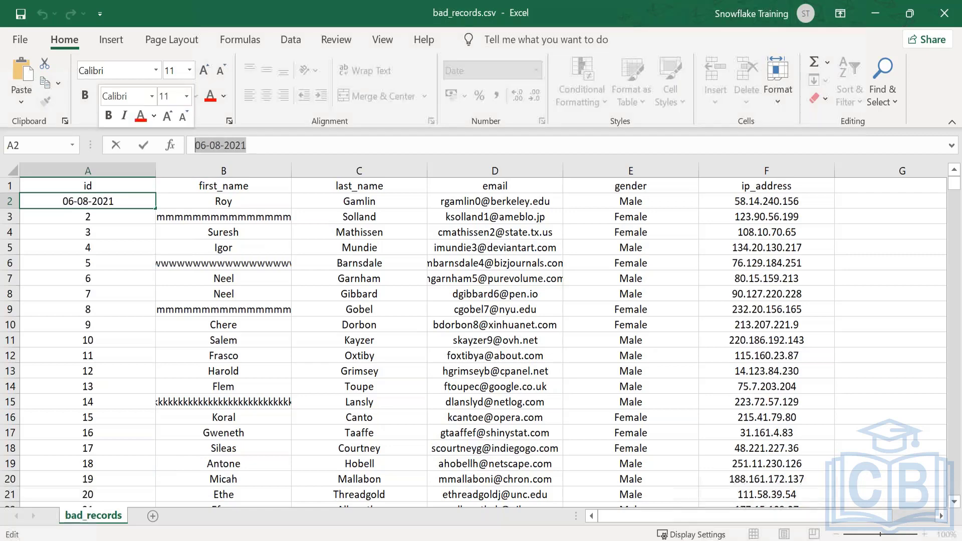
pyautogui.click(28, 279)
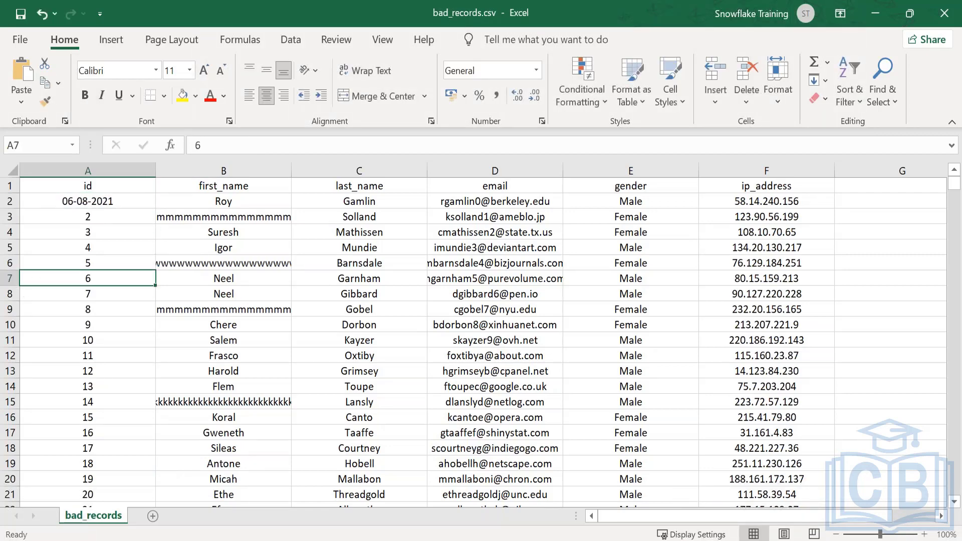
pyautogui.click(238, 221)
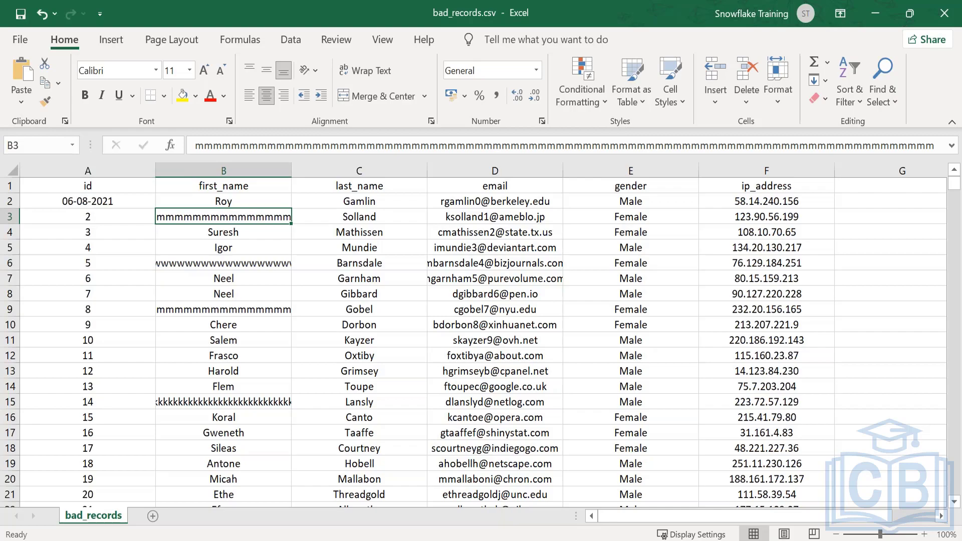
pyautogui.hotkey('alt', 'Tab')
pyautogui.click(538, 231)
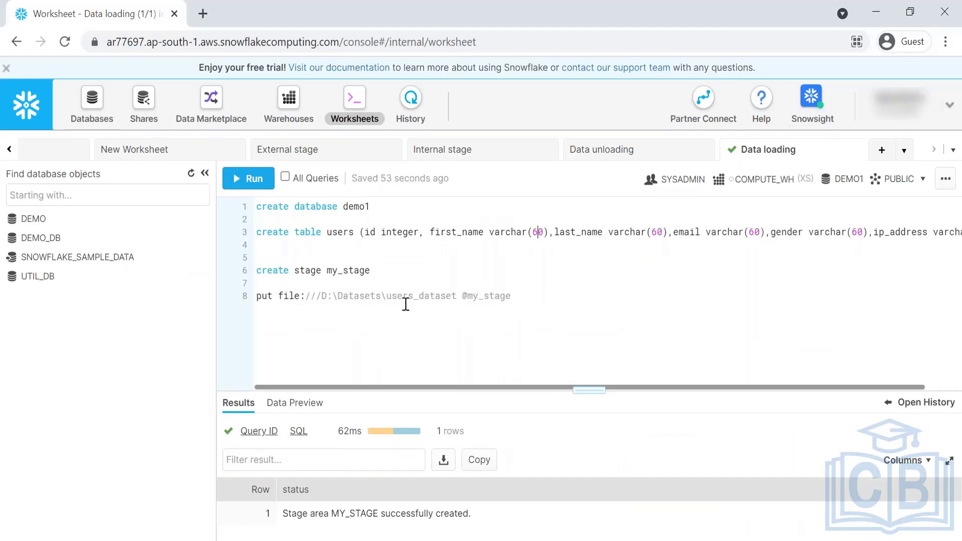
pyautogui.hotkey('alt', 'Tab')
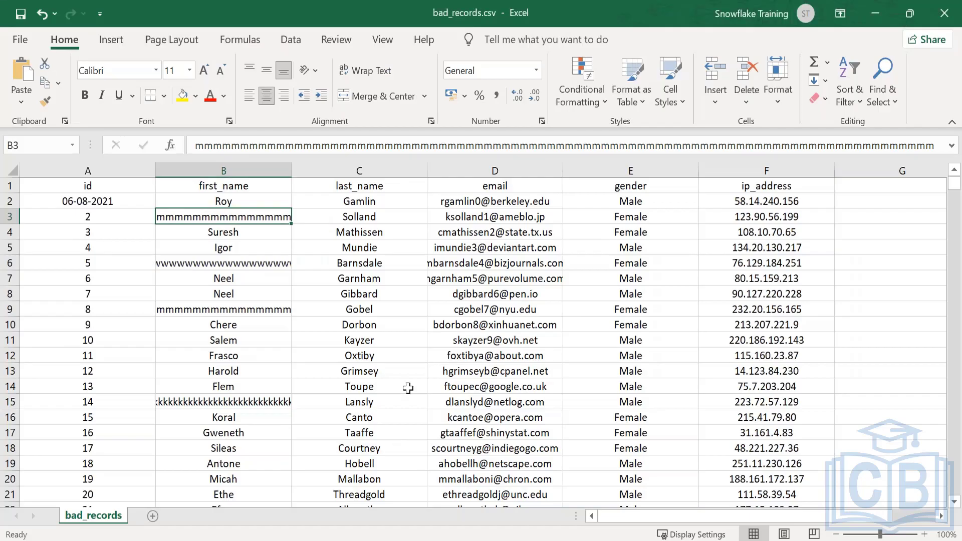
# - Enter the formula =LEN(B3) in cell G3 to calculate the length of the first_name value
pyautogui.click(867, 214)
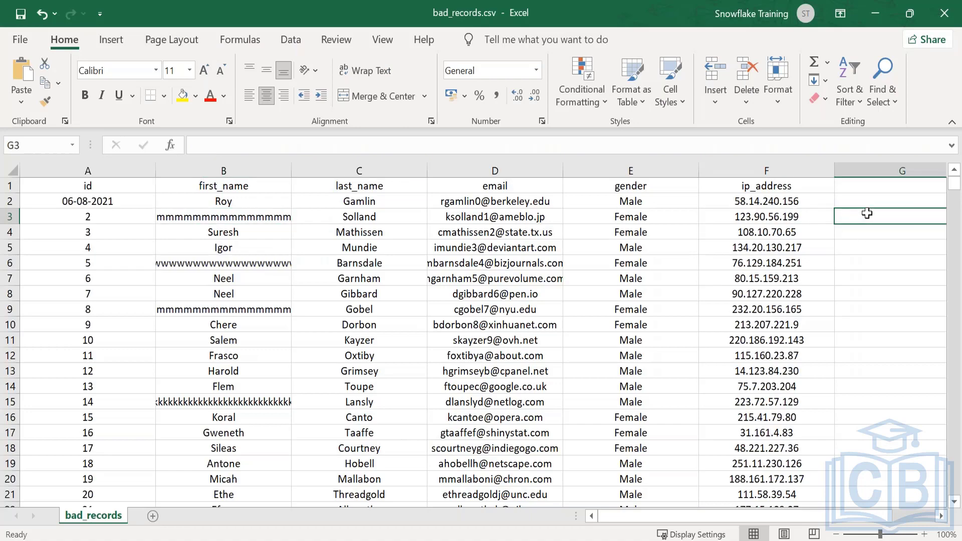
pyautogui.write('=len')
pyautogui.press('Tab')
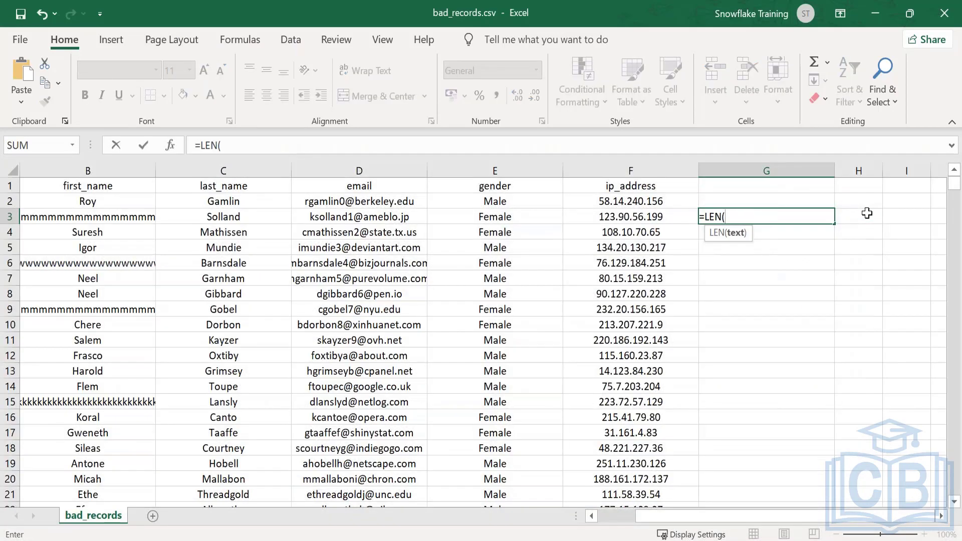
pyautogui.press('Left')
pyautogui.press('Left')
pyautogui.press('Left')
pyautogui.press('Left')
pyautogui.press('Left')
pyautogui.press('Left')
pyautogui.press('Right')
pyautogui.hotkey('ctrl', 'Return')
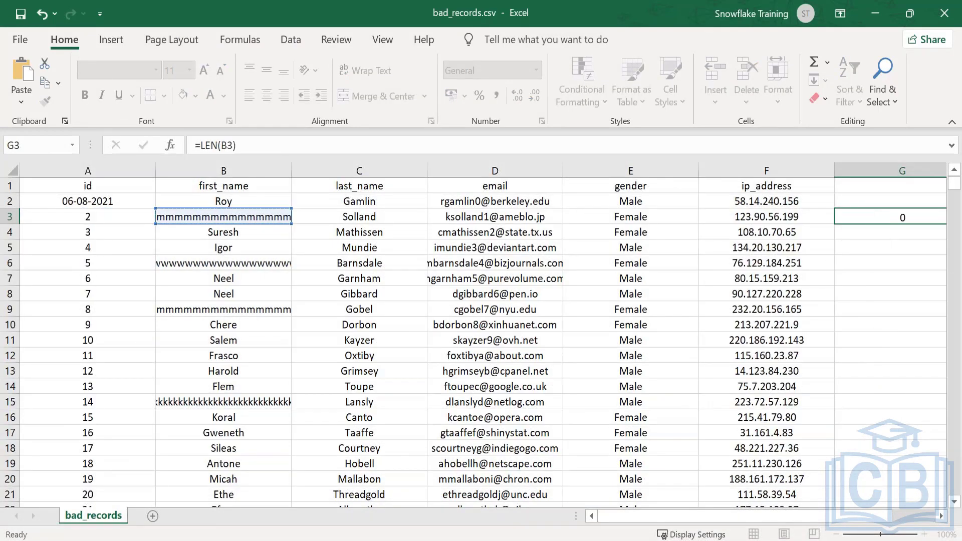
# - Fill the LEN formula from G3 down to G20 and check the length for row 6
pyautogui.hotkey('shift', 'Down')
pyautogui.hotkey('shift', 'Down')
pyautogui.hotkey('shift', 'Down')
pyautogui.hotkey('shift', 'Down')
pyautogui.hotkey('shift', 'Down')
pyautogui.hotkey('shift', 'Down')
pyautogui.hotkey('shift', 'Down')
pyautogui.hotkey('shift', 'Down')
pyautogui.hotkey('shift', 'Down')
pyautogui.hotkey('shift', 'Down')
pyautogui.hotkey('shift', 'Down')
pyautogui.hotkey('shift', 'Down')
pyautogui.hotkey('shift', 'Down')
pyautogui.hotkey('shift', 'Down')
pyautogui.hotkey('shift', 'Down')
pyautogui.hotkey('shift', 'Down')
pyautogui.hotkey('shift', 'Down')
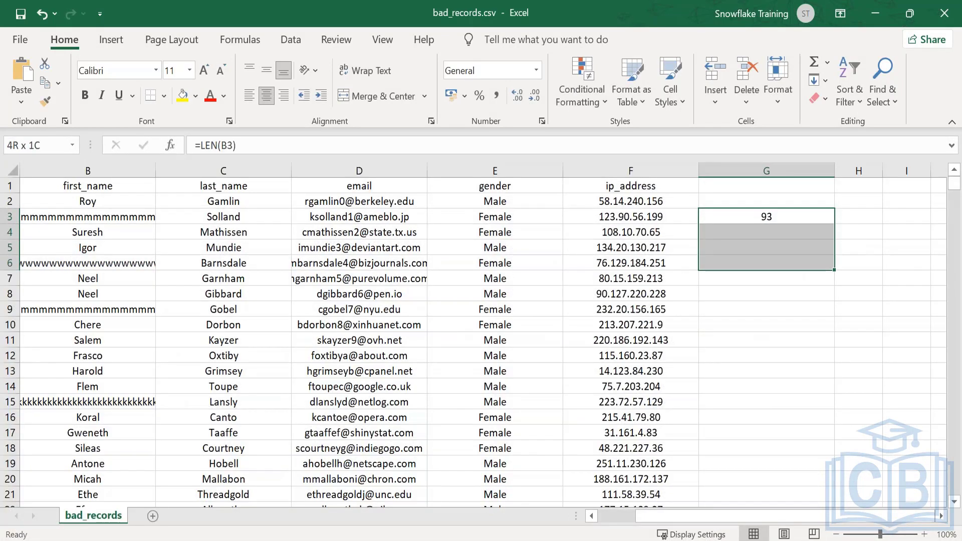
pyautogui.hotkey('ctrl', 'd')
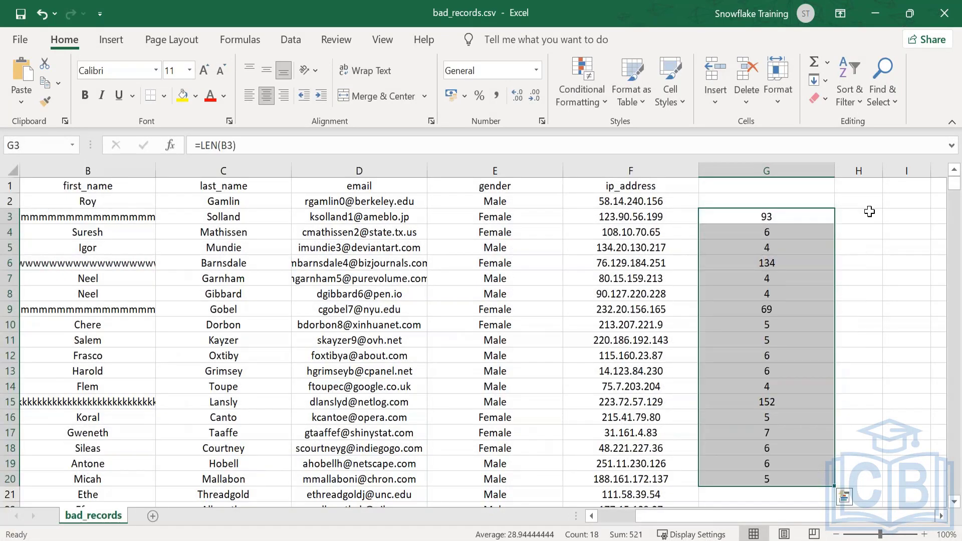
pyautogui.click(789, 262)
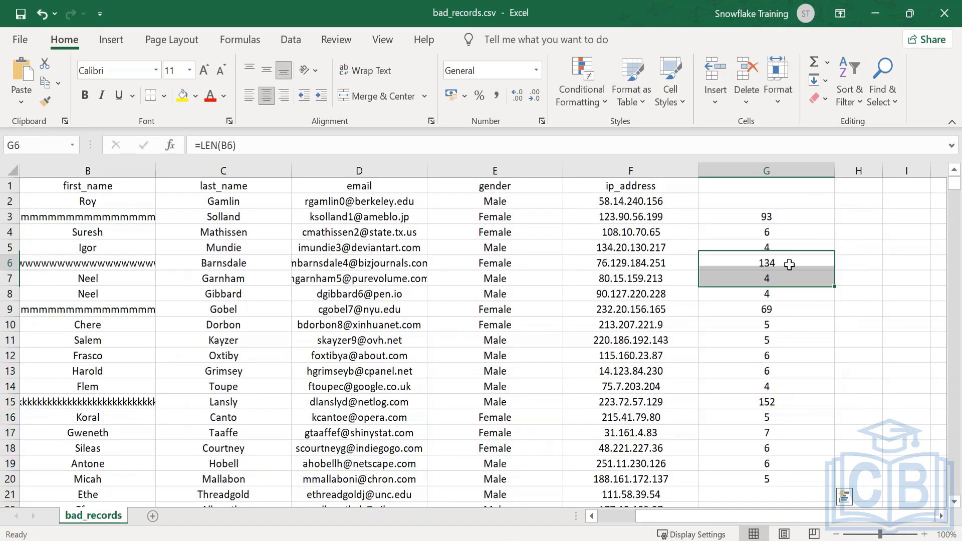
# - Check the first_name lengths in G3 and G15, and clear all contents of column G
pyautogui.click(777, 219)
pyautogui.click(766, 397)
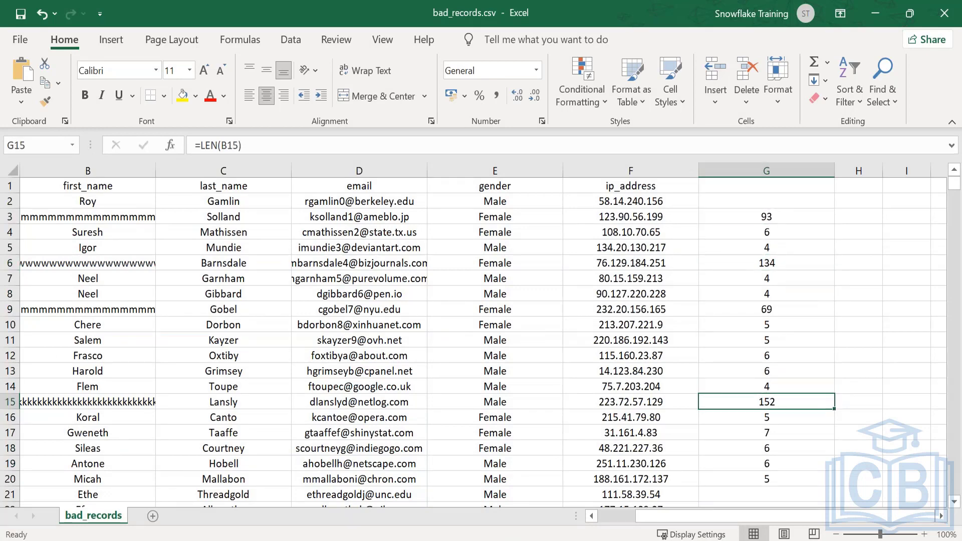
pyautogui.hotkey('ctrl', 'Up')
pyautogui.hotkey('ctrl', 'Up')
pyautogui.click(755, 171)
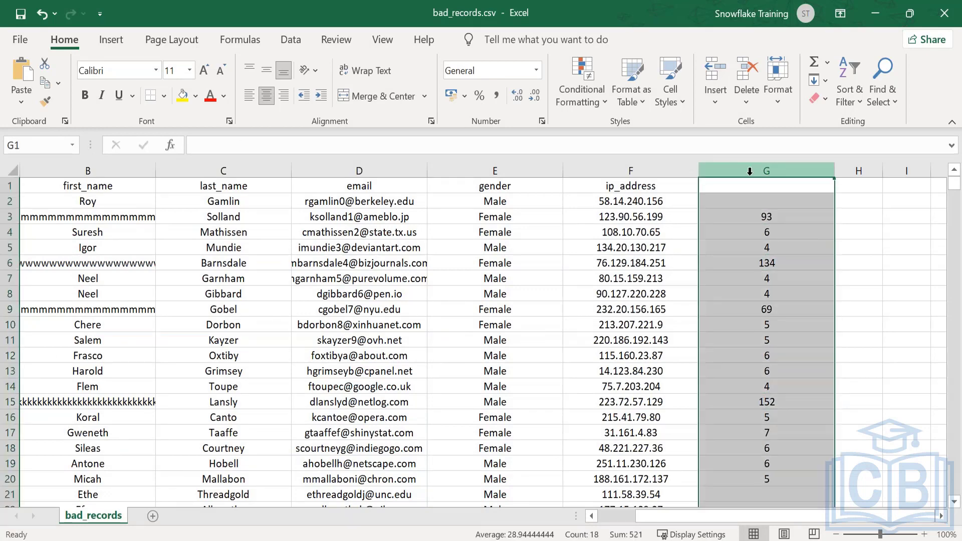
pyautogui.press('Delete')
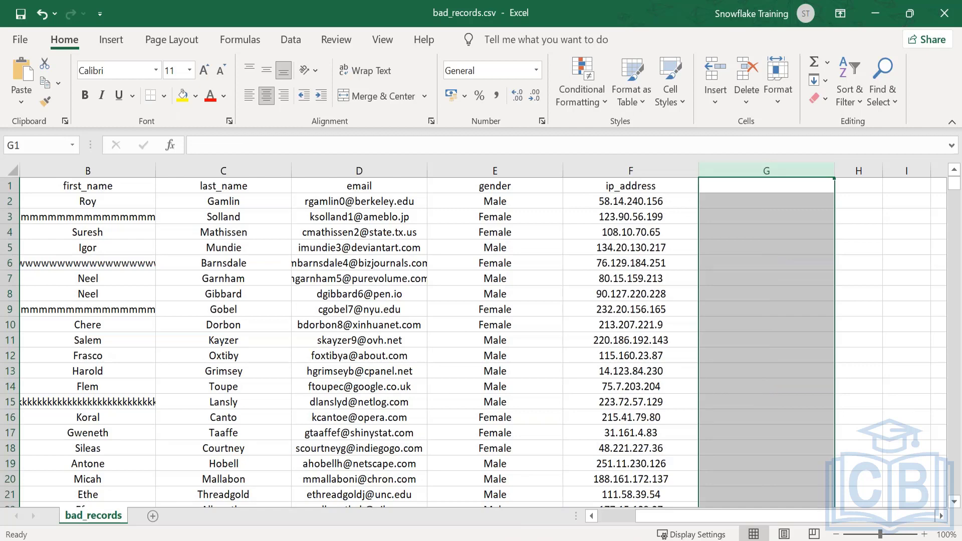
pyautogui.hotkey('alt', 'Tab')
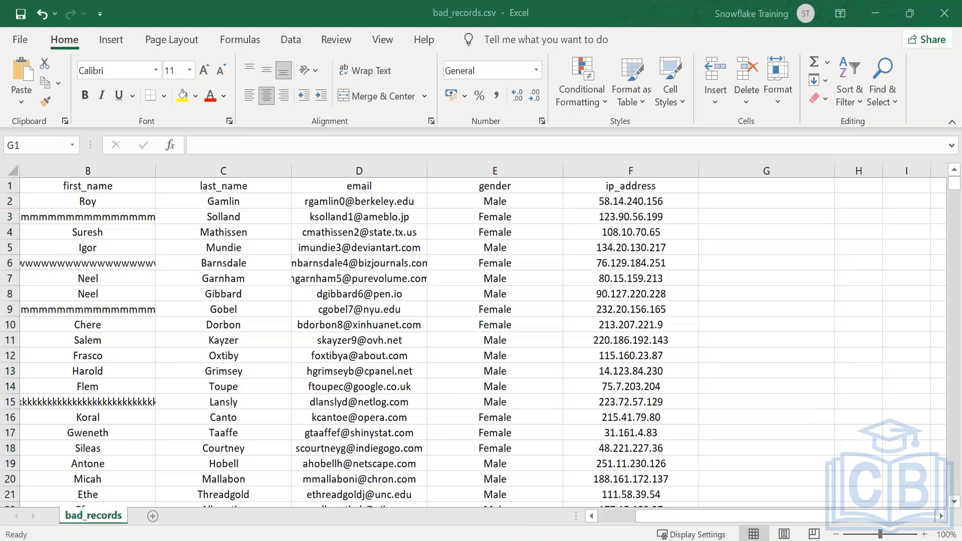
pyautogui.hotkey('alt', 'Tab')
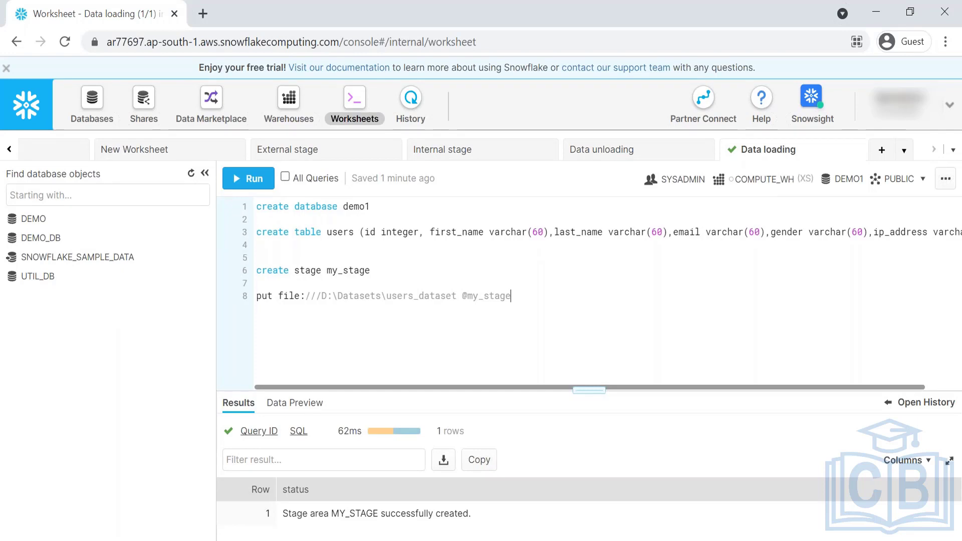
pyautogui.hotkey('alt', 'Tab')
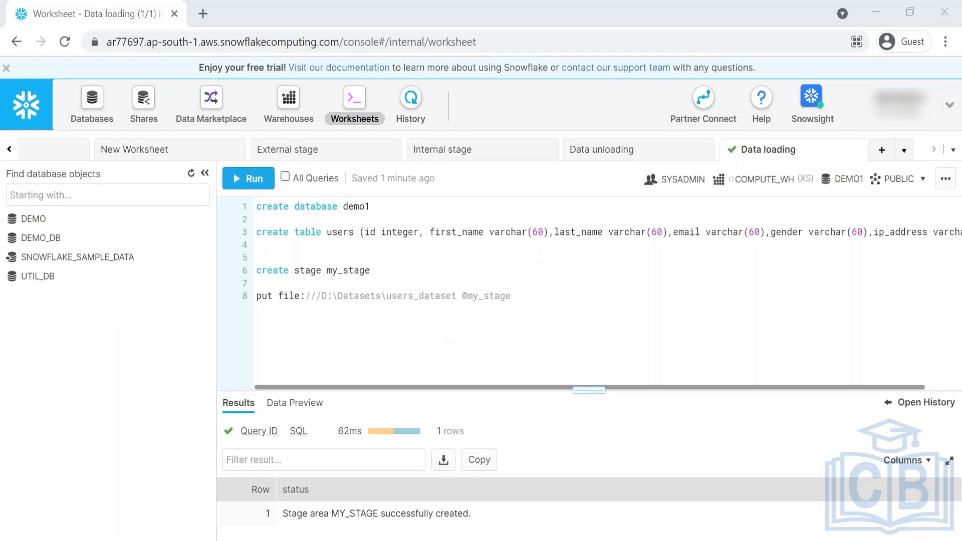
pyautogui.click(445, 322)
pyautogui.tripleClick(431, 296)
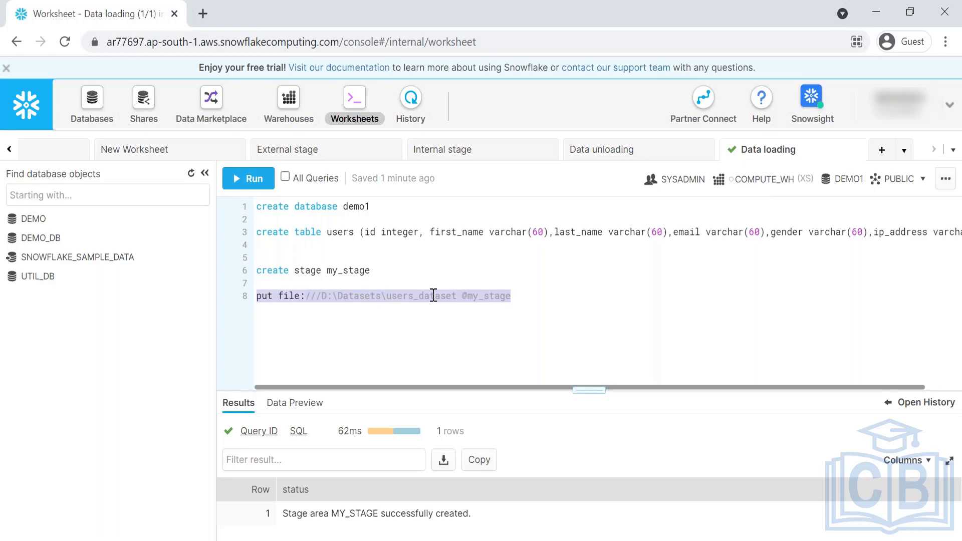
pyautogui.click(404, 296)
pyautogui.click(513, 296)
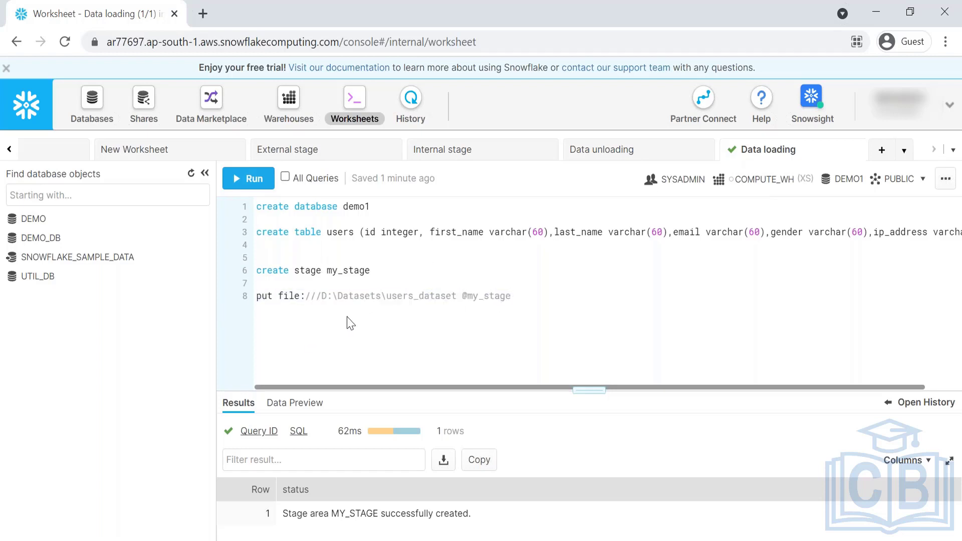
pyautogui.press('Return')
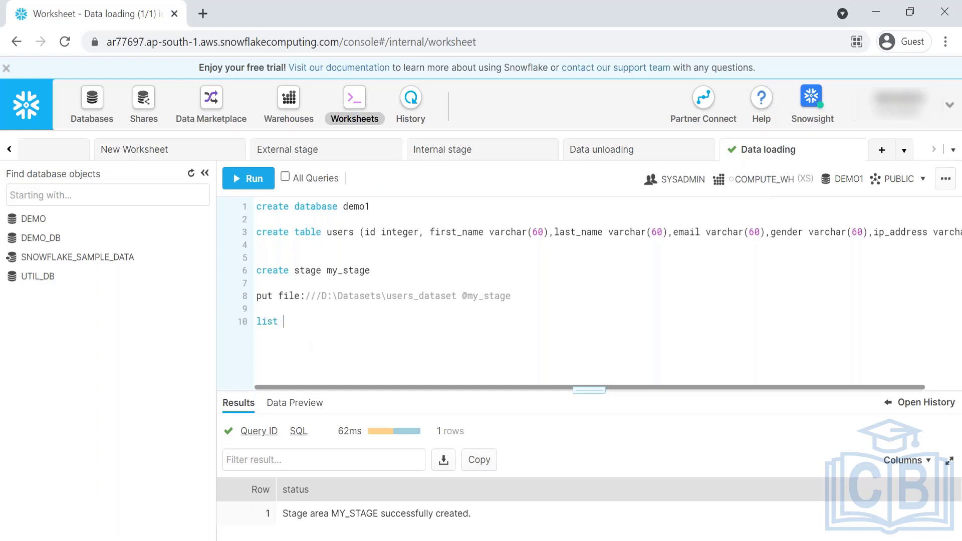
pyautogui.doubleClick(348, 271)
pyautogui.hotkey('ctrl', 'c')
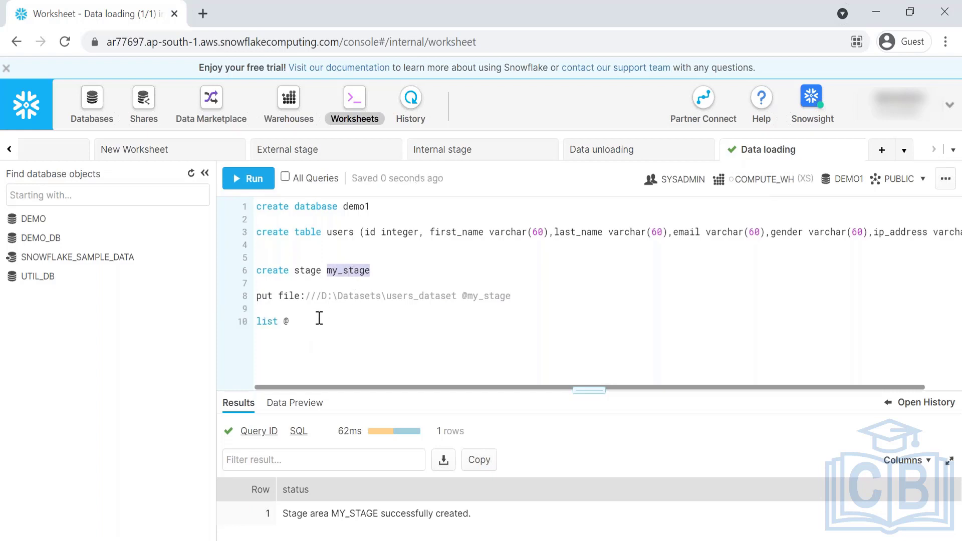
pyautogui.click(318, 319)
pyautogui.hotkey('ctrl', 'v')
pyautogui.hotkey('shift', 'Home')
pyautogui.hotkey('ctrl', 'Return')
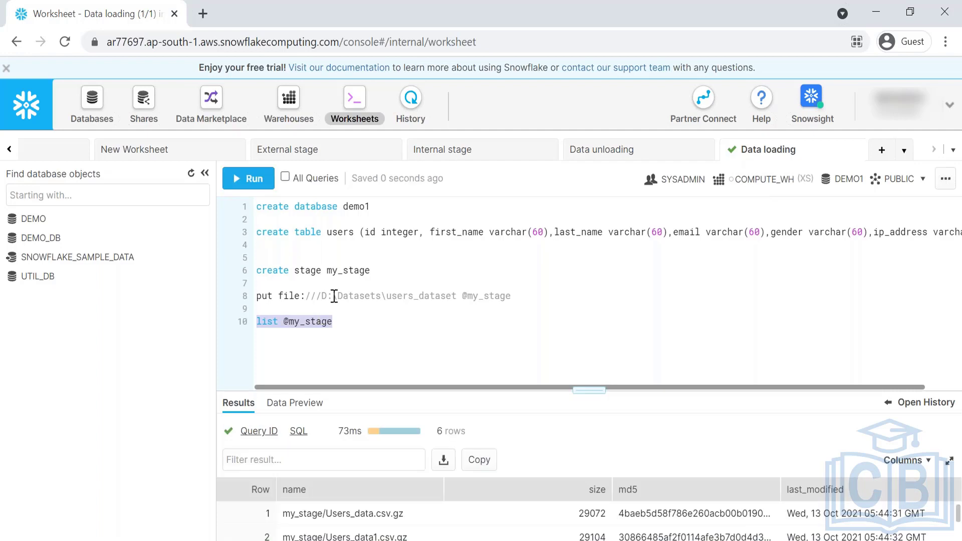
# - Add blank lines below the list statement and enter a dashed separator on line 12
pyautogui.click(447, 359)
pyautogui.press('Return')
pyautogui.press('Return')
pyautogui.press('Return')
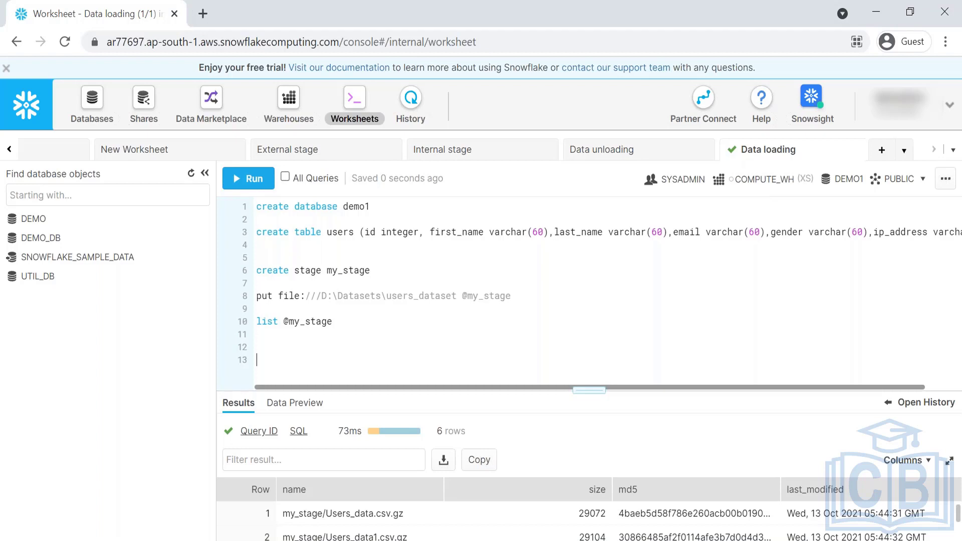
pyautogui.click(289, 350)
pyautogui.write('---------------------------------------------')
pyautogui.press('Return')
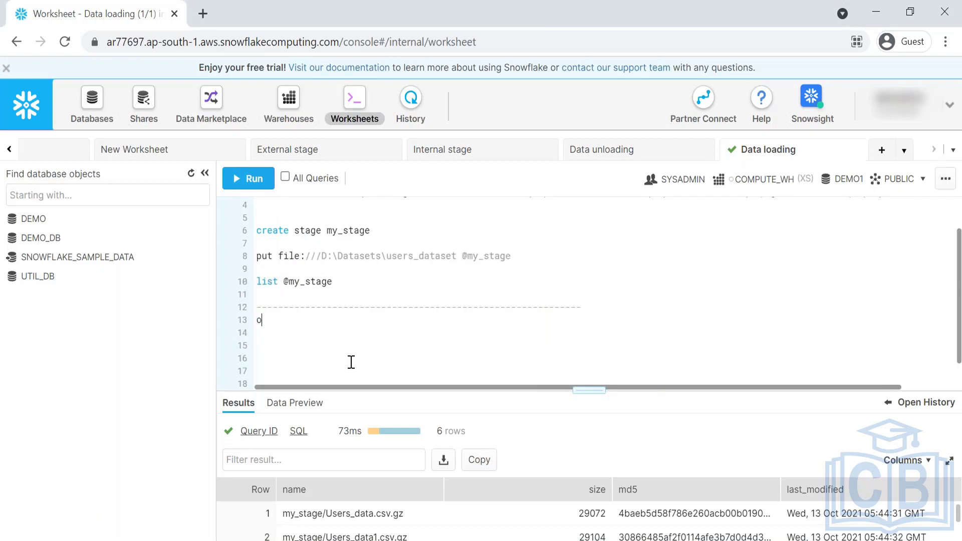
# - Write the topic notes "data validation", "on error" and "filter" on separate lines below the separator
pyautogui.write('one')
pyautogui.press('BackSpace')
pyautogui.write('data validation')
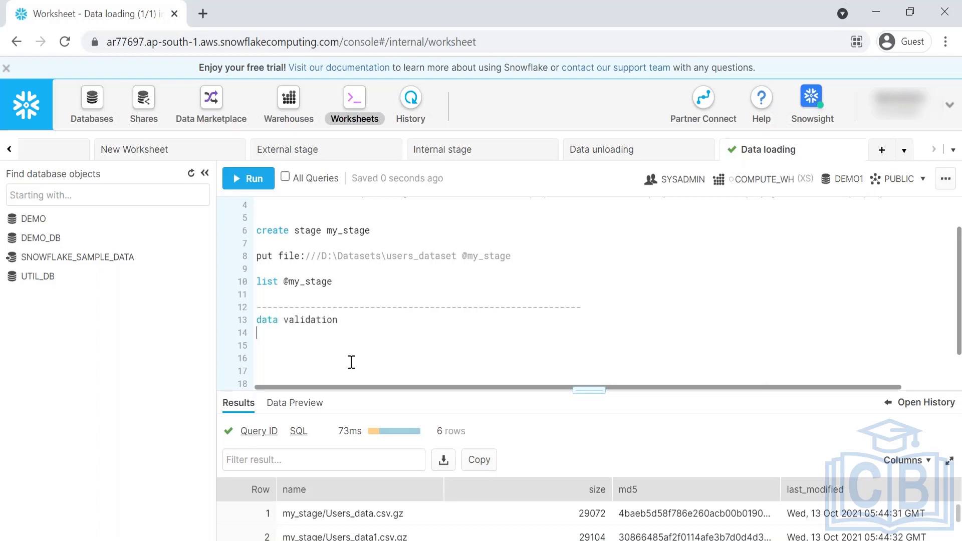
pyautogui.write(' on')
pyautogui.write(' error')
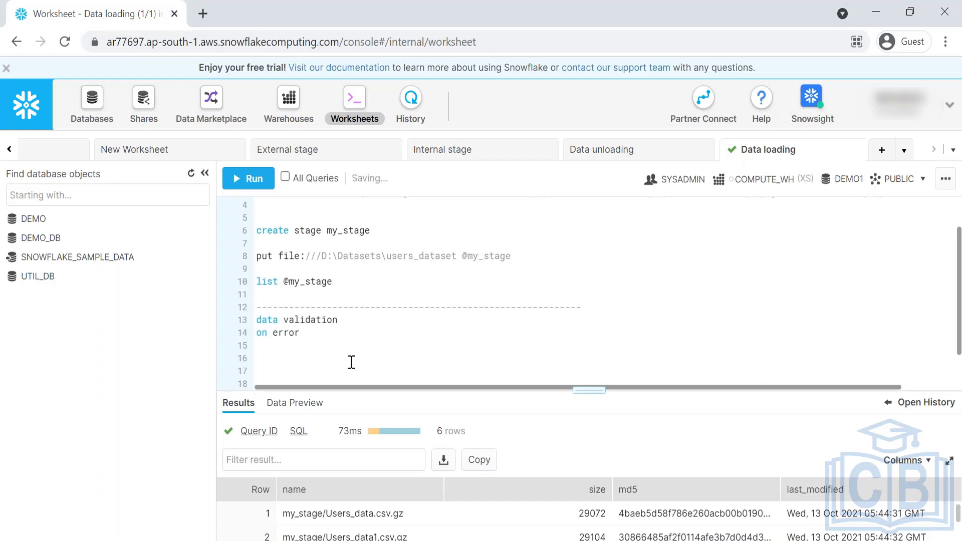
pyautogui.press('Return')
pyautogui.write('filt')
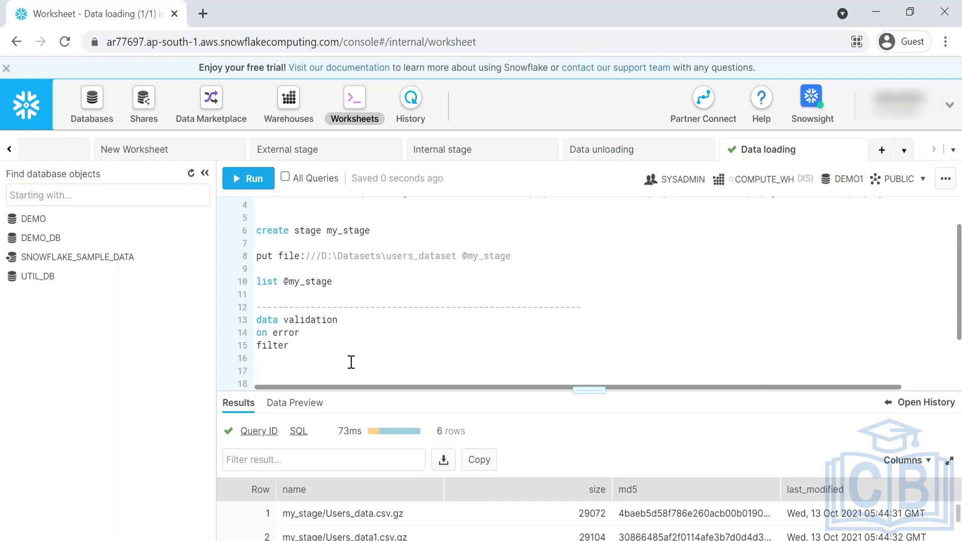
pyautogui.write('er')
# - Add the topic notes "pattern", "reading data from stage" and "purge" on lines 16 to 18
pyautogui.press('Return')
pyautogui.write('pat')
pyautogui.write('readi')
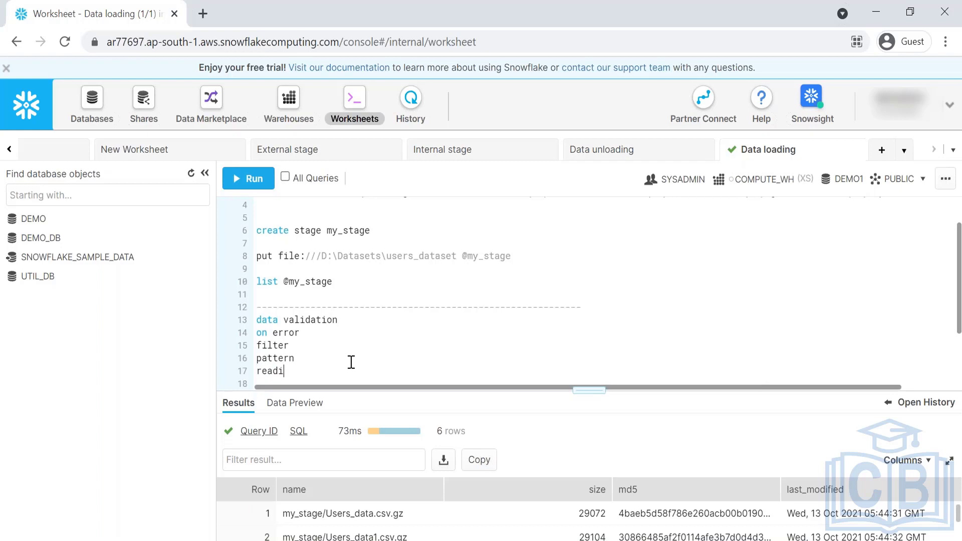
pyautogui.write('ng data from stage')
pyautogui.press('Return')
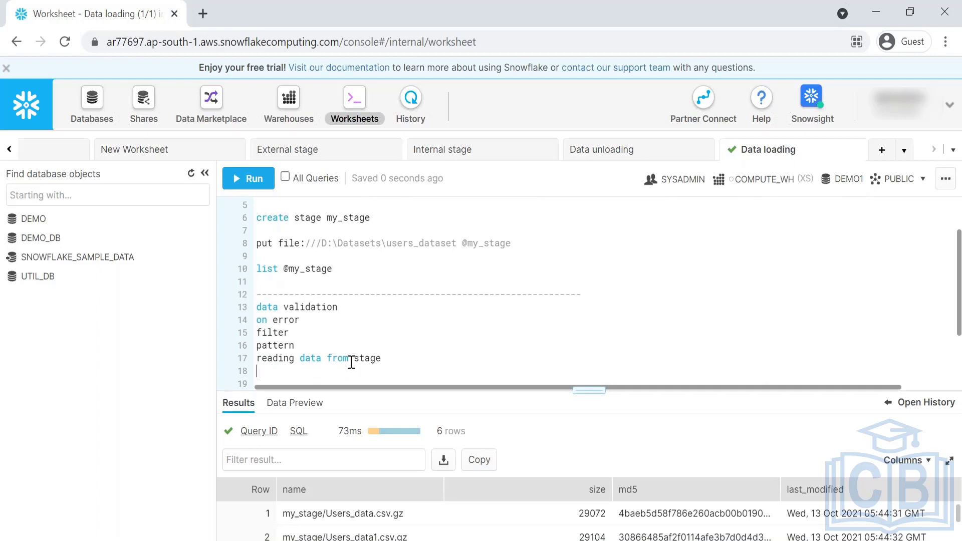
pyautogui.write('purge')
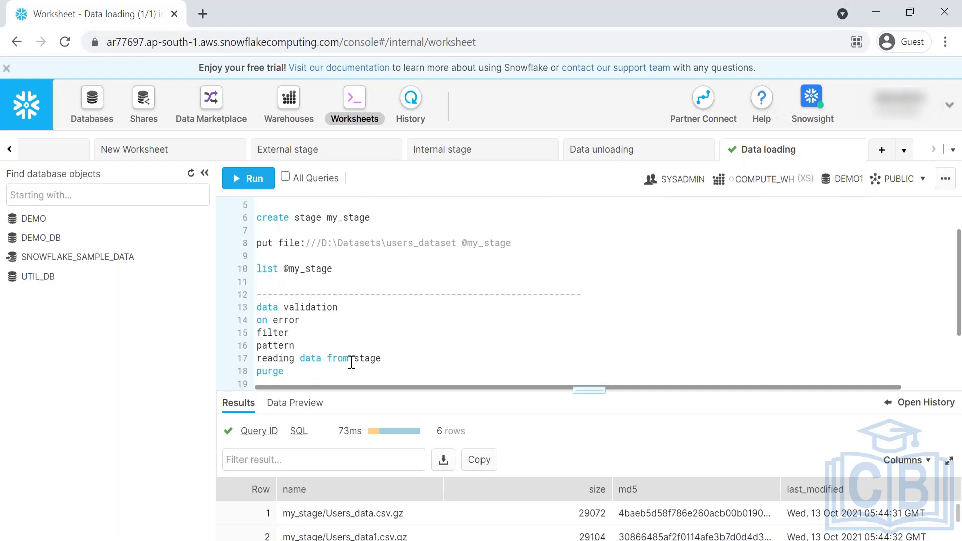
# - Add the topic note "column (truncate + enforce length)" on line 19
pyautogui.press('Return')
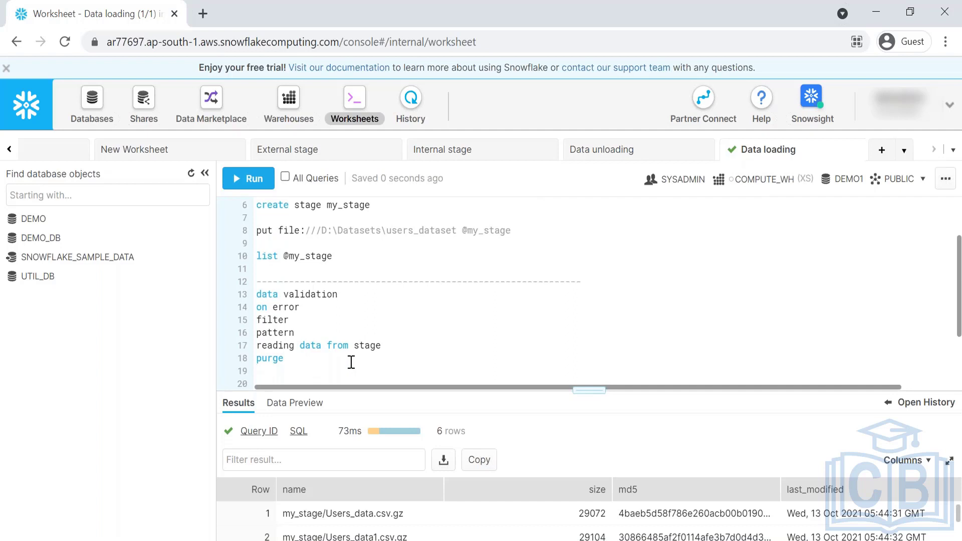
pyautogui.write('le')
pyautogui.press('BackSpace')
pyautogui.press('BackSpace')
pyautogui.press('BackSpace')
pyautogui.press('BackSpace')
pyautogui.write('co')
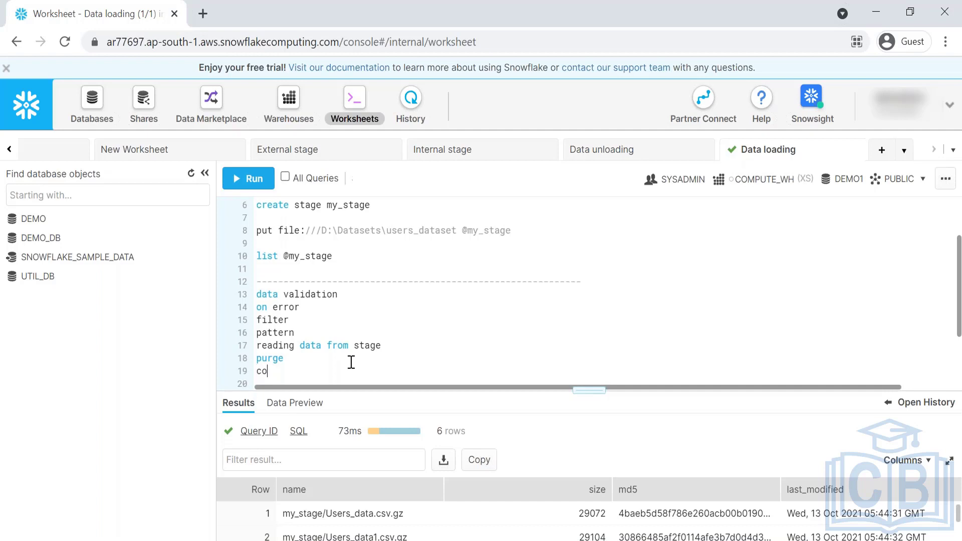
pyautogui.write('lumn')
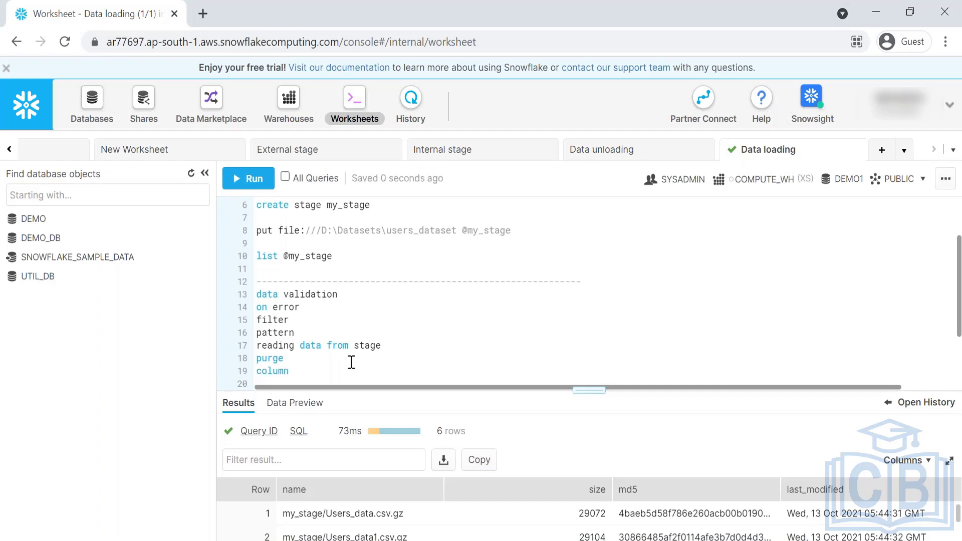
pyautogui.write(' (truncate')
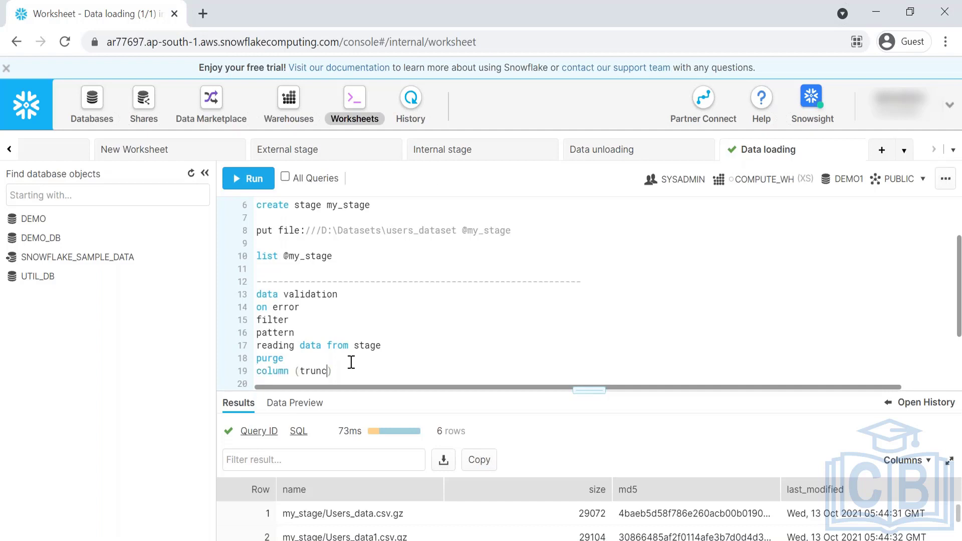
pyautogui.write(' = ')
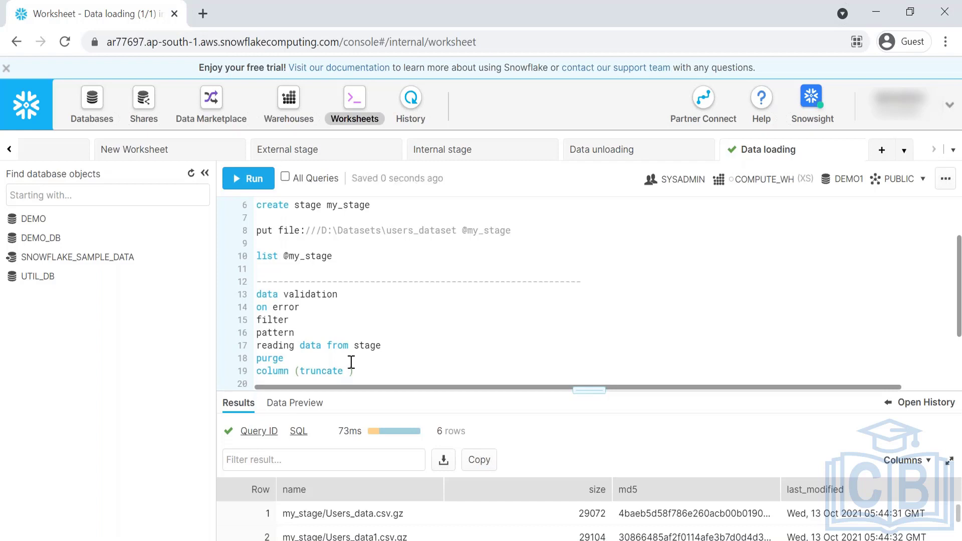
pyautogui.write('enfore')
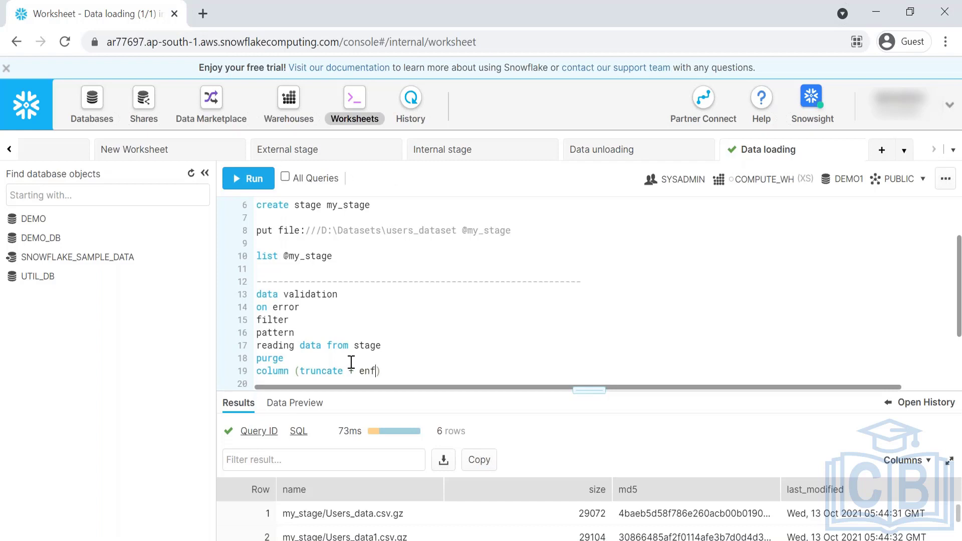
pyautogui.write('e length')
pyautogui.press('End')
# - Add the topic notes "collect invalid records to different tables" and "etl metadata columns" on lines 20 and 21
pyautogui.press('Return')
pyautogui.write('col')
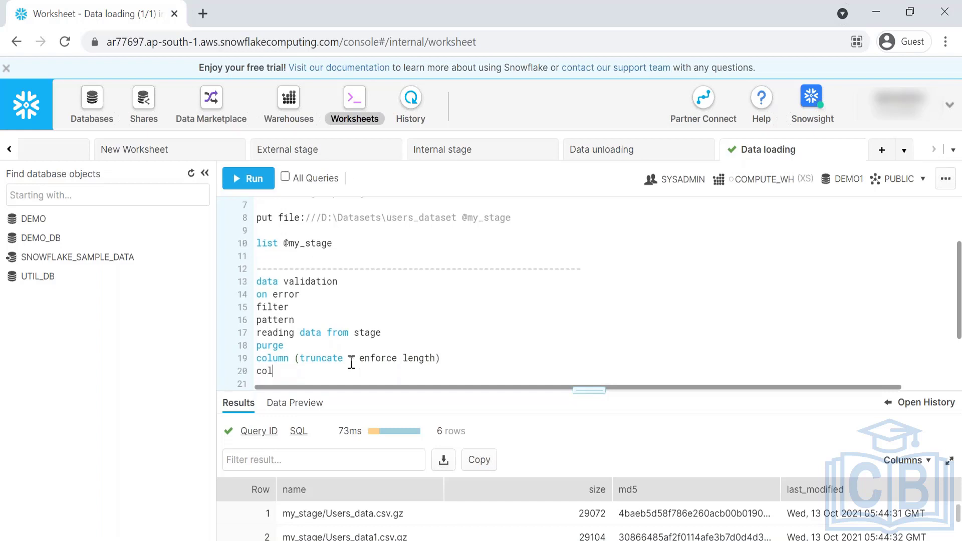
pyautogui.write('lect ')
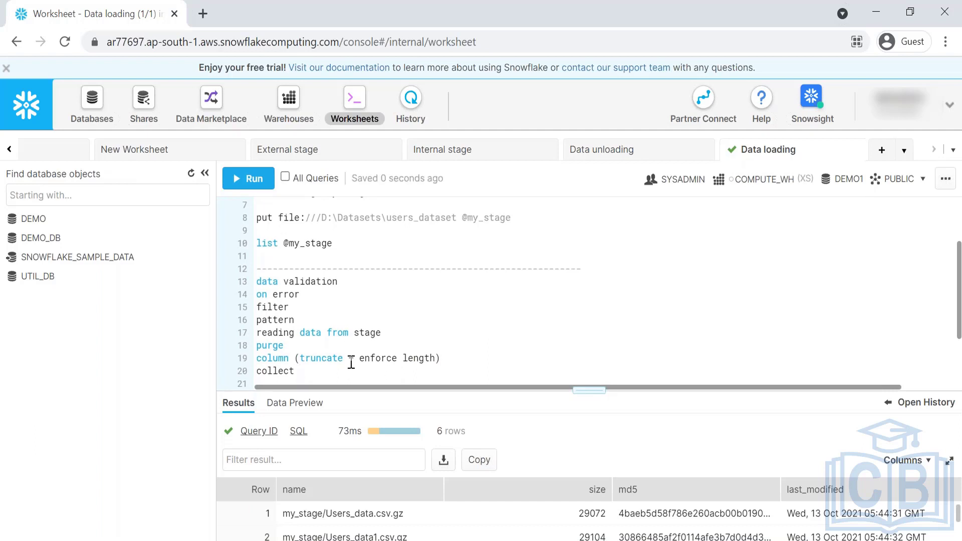
pyautogui.write('invalid re')
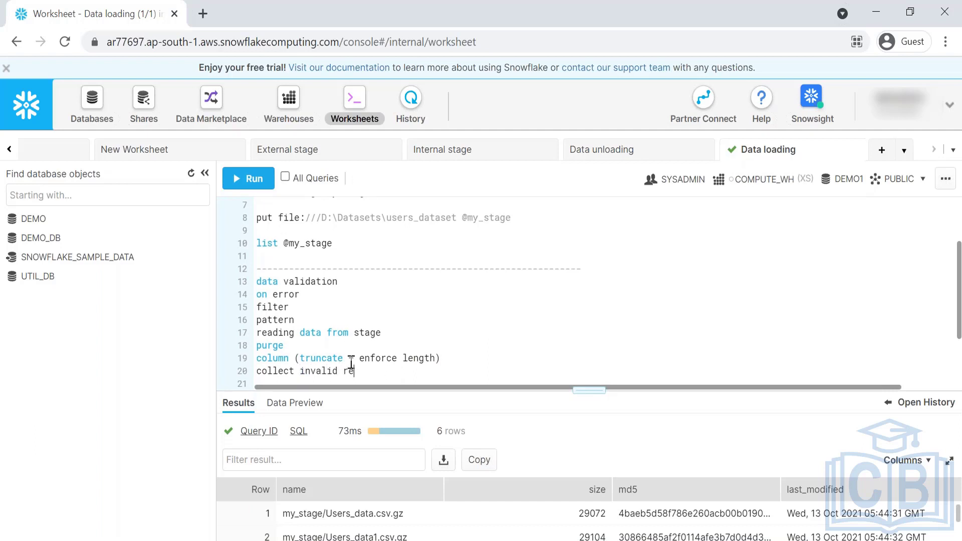
pyautogui.write('cords to different tables')
pyautogui.press('Return')
pyautogui.press('Return')
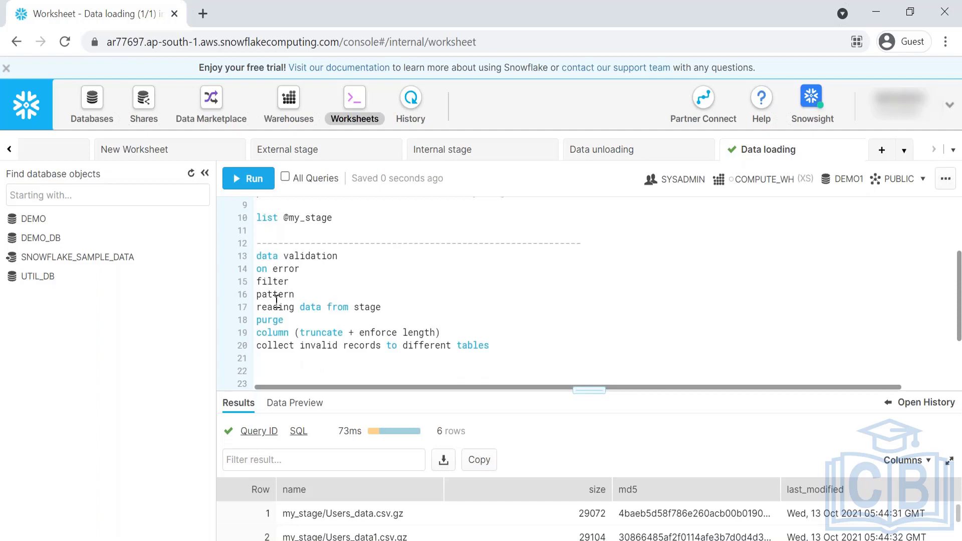
pyautogui.write('et')
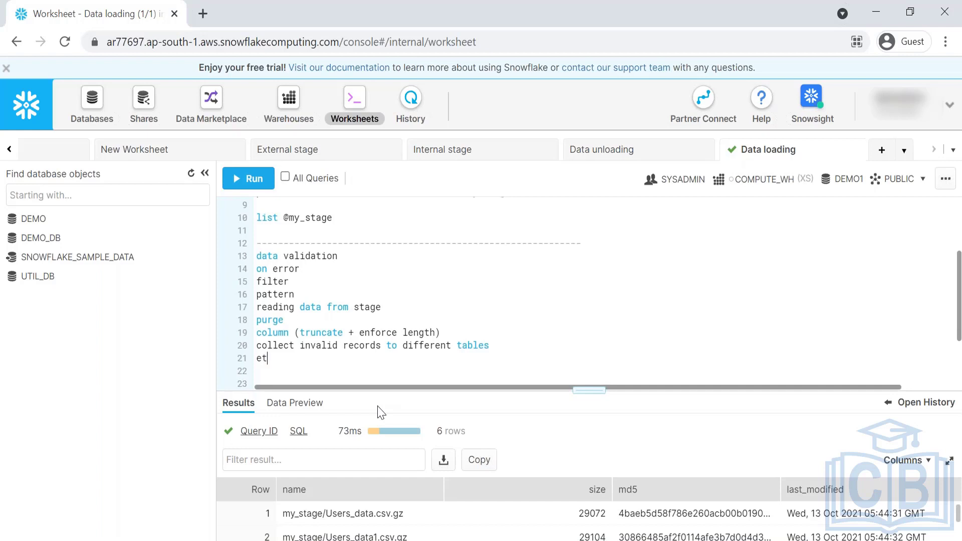
pyautogui.write('l')
pyautogui.press('BackSpace')
pyautogui.write('metadata columns')
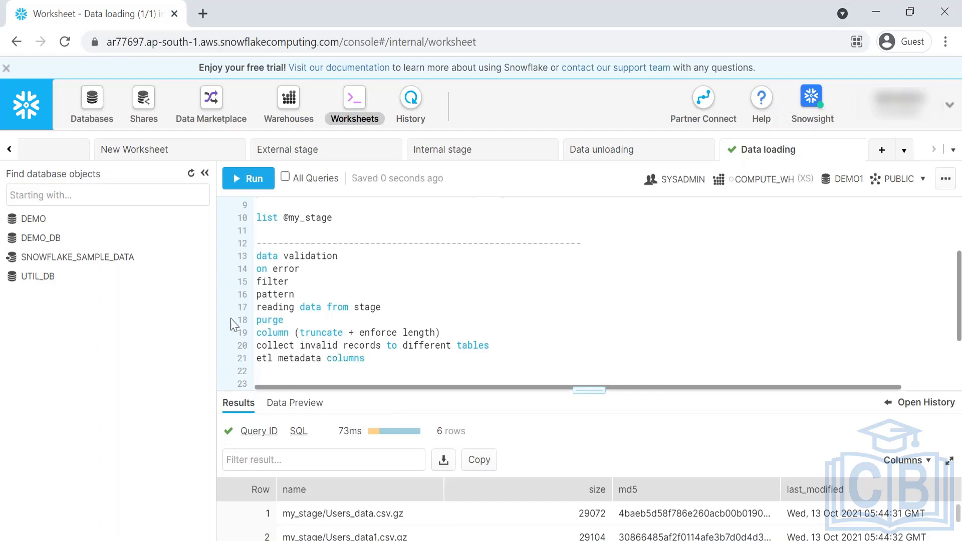
# - Add a dashed comment heading reading "data validation" on line 23, below the topic list
pyautogui.moveTo(256, 254); pyautogui.dragTo(290, 307)
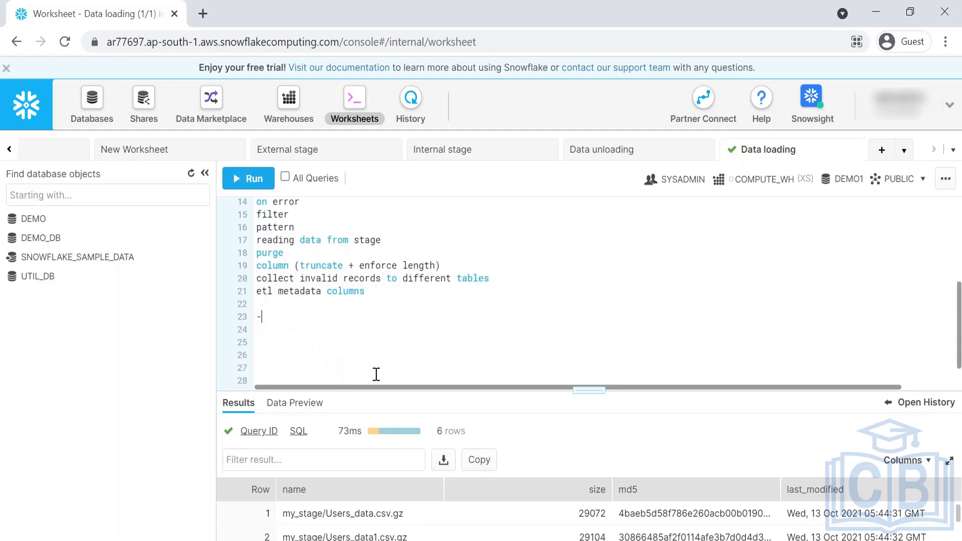
pyautogui.write('----------- data validation ------------')
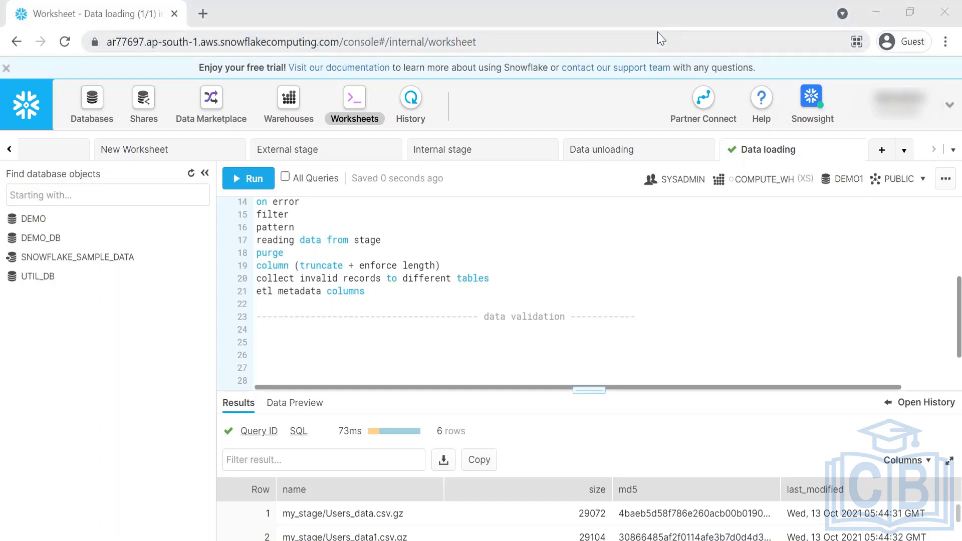
pyautogui.click(363, 352)
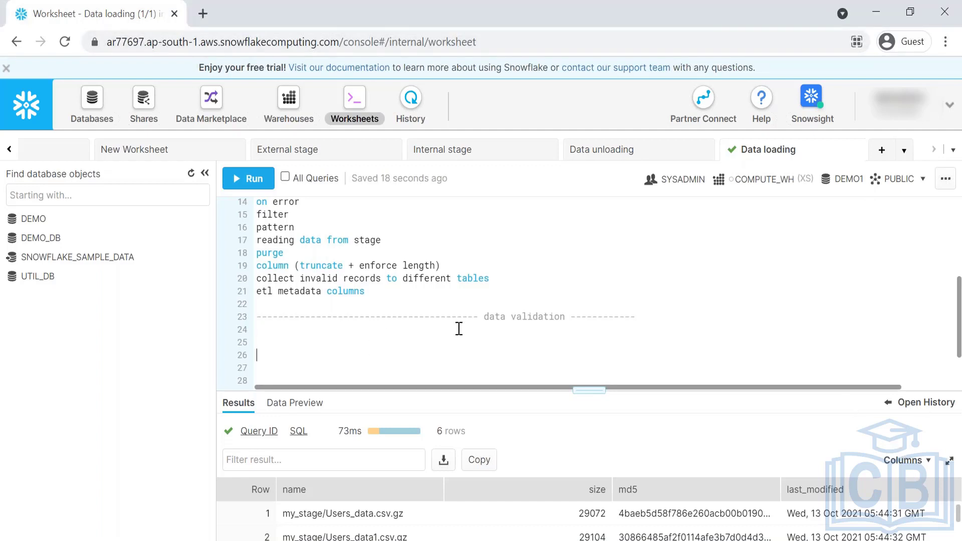
pyautogui.moveTo(484, 307); pyautogui.dragTo(519, 315)
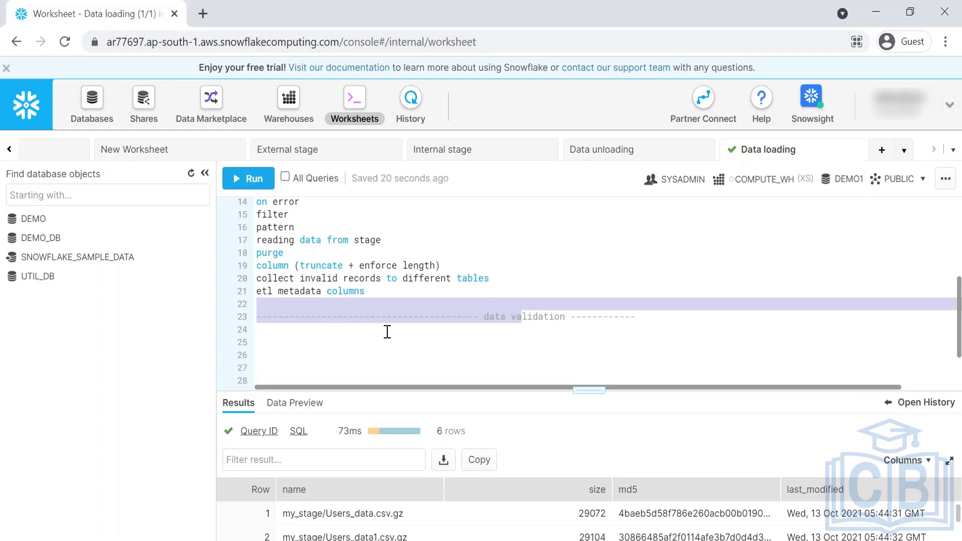
# - Switch to File Explorer and open Users_data4.csv from the users_dataset folder in Excel
pyautogui.hotkey('alt', 'Tab')
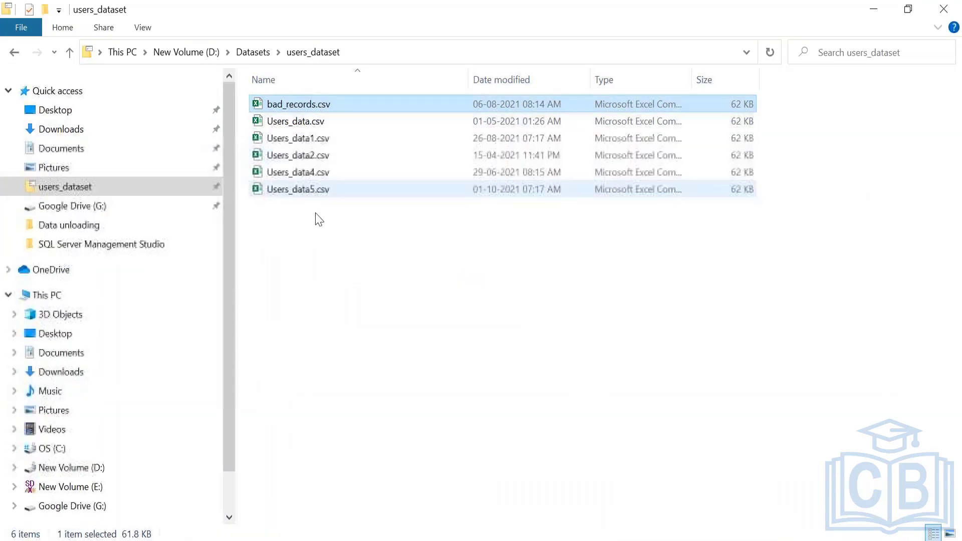
pyautogui.moveTo(335, 247); pyautogui.dragTo(281, 50)
pyautogui.click(313, 173)
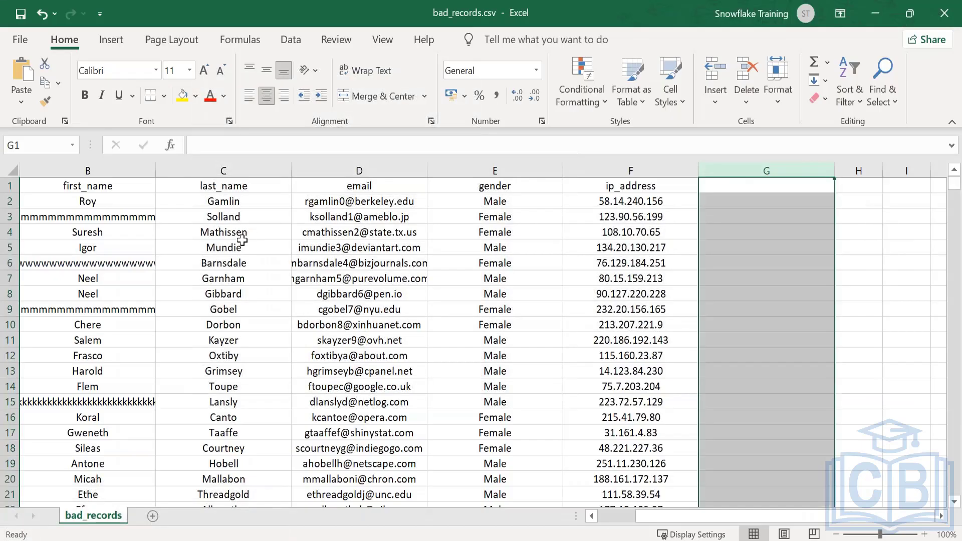
pyautogui.click(224, 245)
pyautogui.click(205, 331)
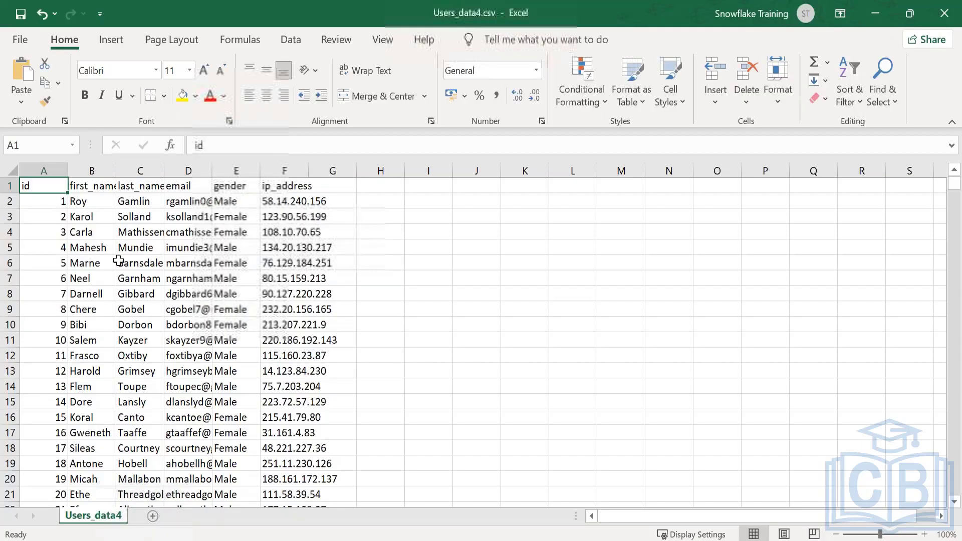
# - Examine the first_name and last_name values down the rows of Users_data4.csv and close that workbook
pyautogui.moveTo(85, 217); pyautogui.dragTo(140, 419)
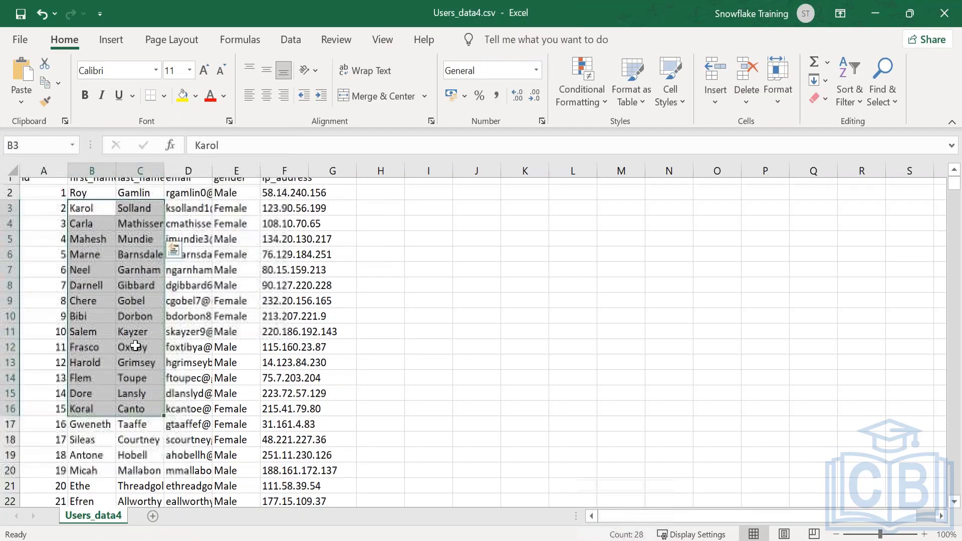
pyautogui.scroll(-13, 136, 357)
pyautogui.scroll(10, 137, 357)
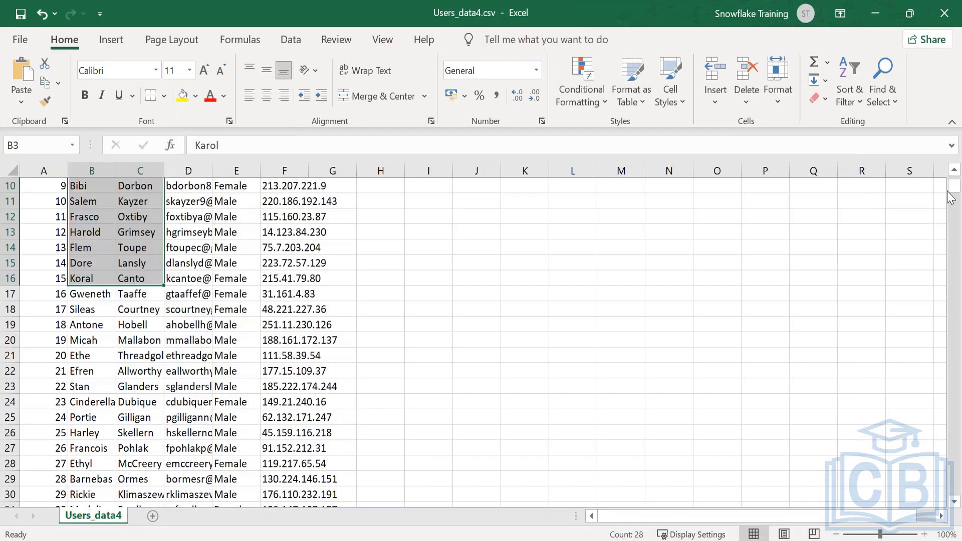
pyautogui.moveTo(952, 259); pyautogui.dragTo(952, 481)
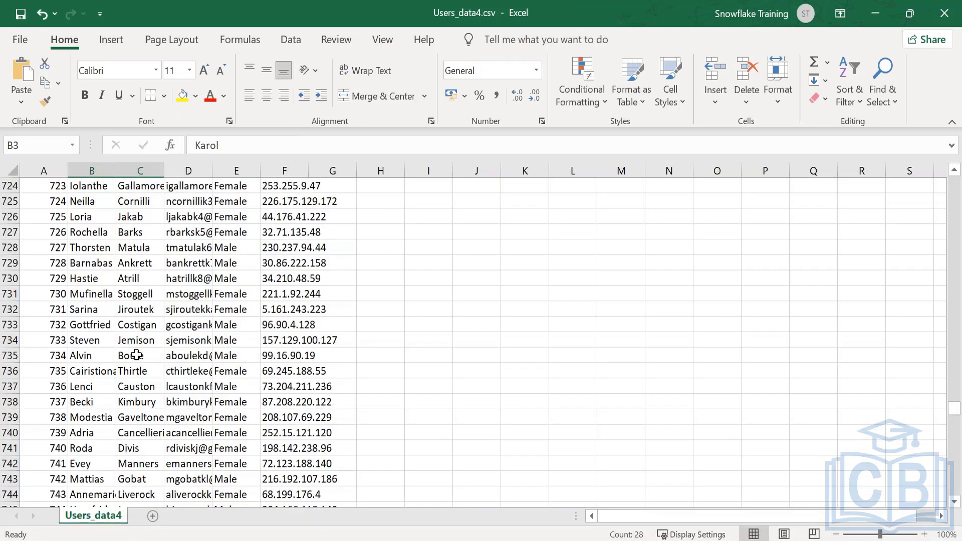
pyautogui.scroll(-5, 137, 356)
pyautogui.moveTo(236, 10); pyautogui.dragTo(180, 246)
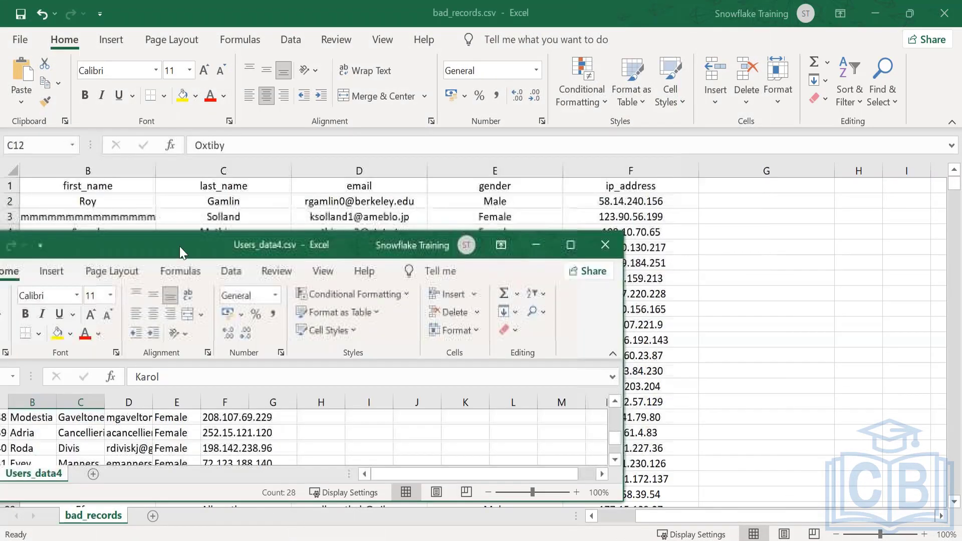
pyautogui.click(603, 245)
# - Inspect the first_name and last_name values in the upper rows of bad_records.csv for overlong entries
pyautogui.click(190, 241)
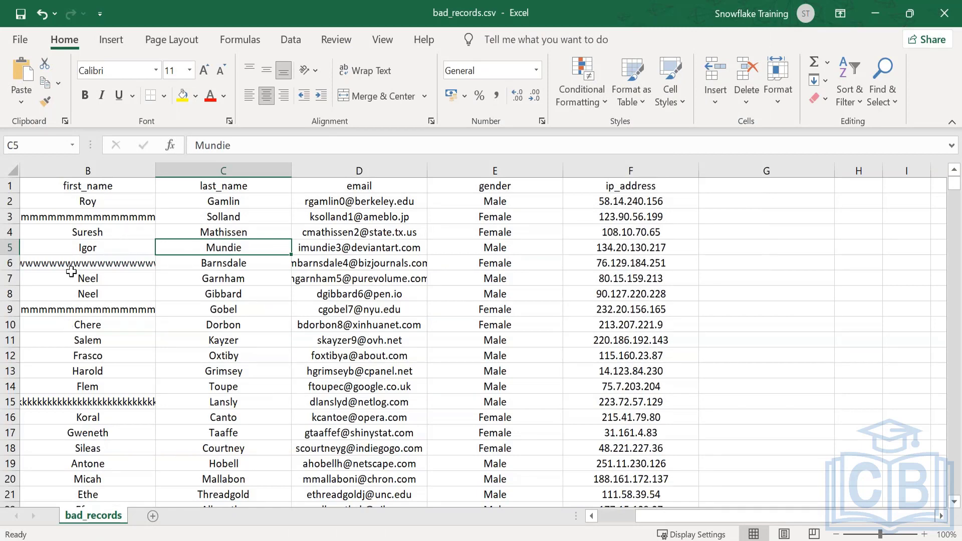
pyautogui.click(71, 203)
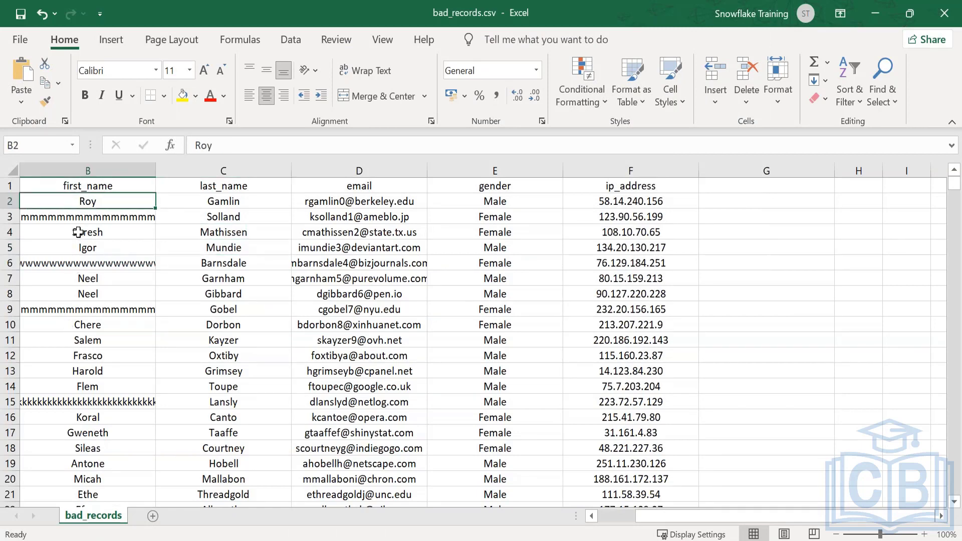
pyautogui.click(116, 216)
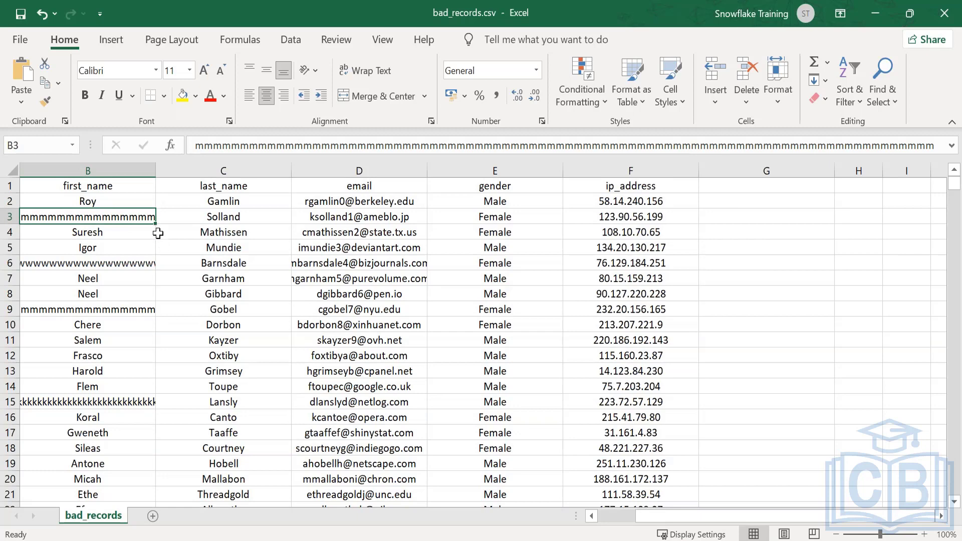
pyautogui.moveTo(192, 171); pyautogui.dragTo(181, 397)
pyautogui.click(243, 280)
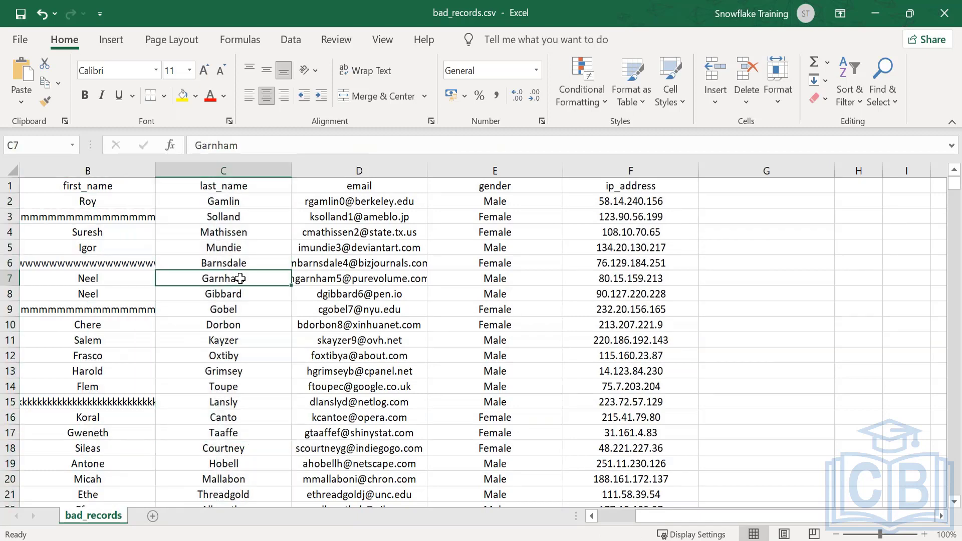
pyautogui.moveTo(203, 213); pyautogui.dragTo(224, 340)
pyautogui.click(212, 245)
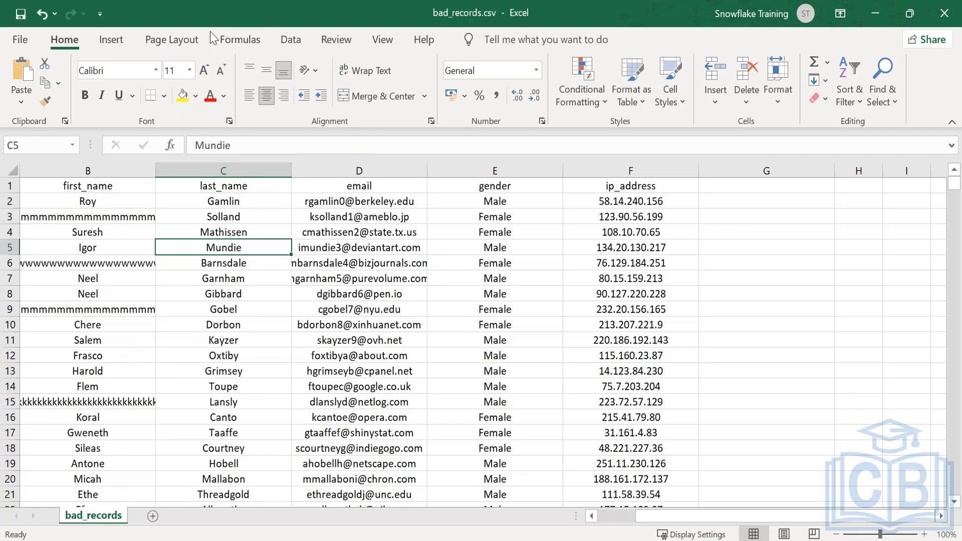
pyautogui.moveTo(216, 15); pyautogui.dragTo(128, 259)
pyautogui.click(571, 258)
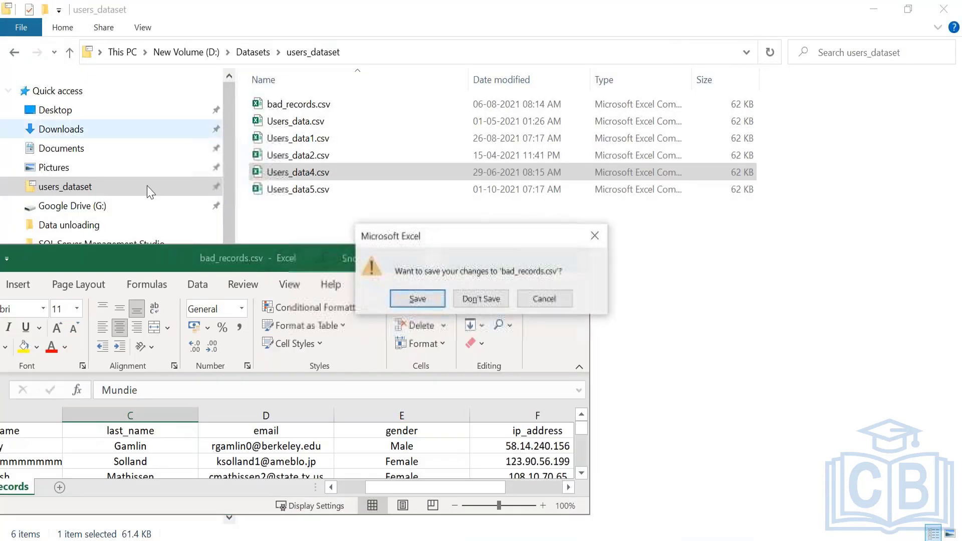
pyautogui.click(544, 299)
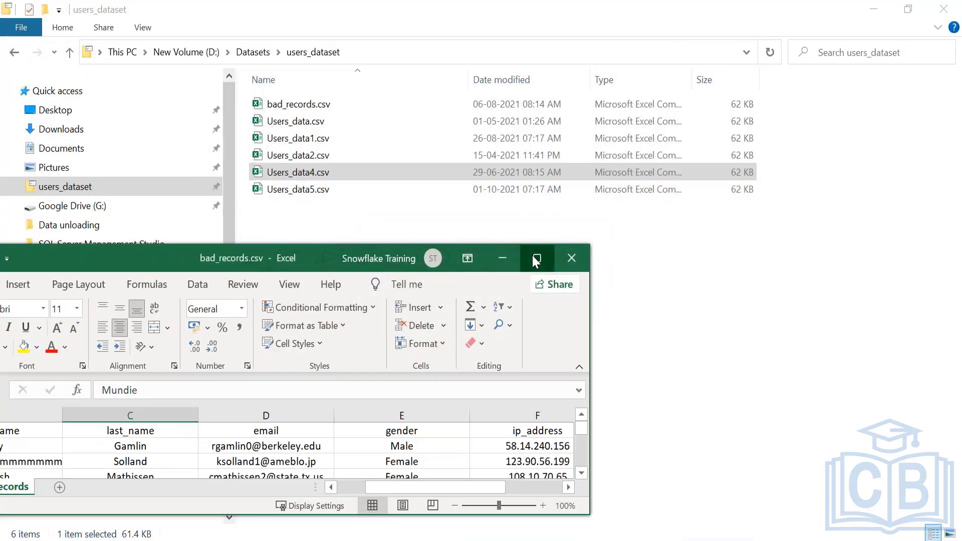
pyautogui.click(544, 258)
# - Check the id column and the overlong first_name entries in bad_records.csv, starting with cell B3
pyautogui.click(64, 220)
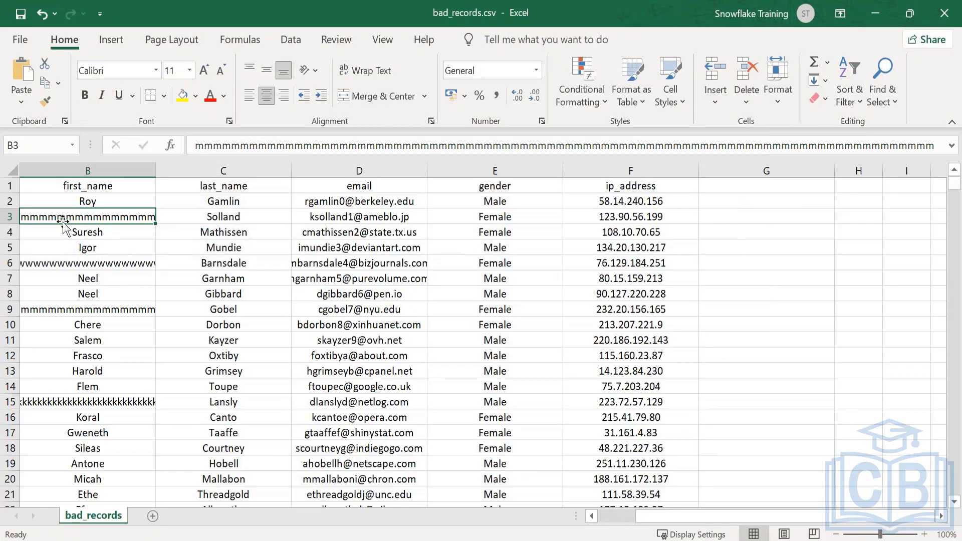
pyautogui.hscroll(-1, 64, 224)
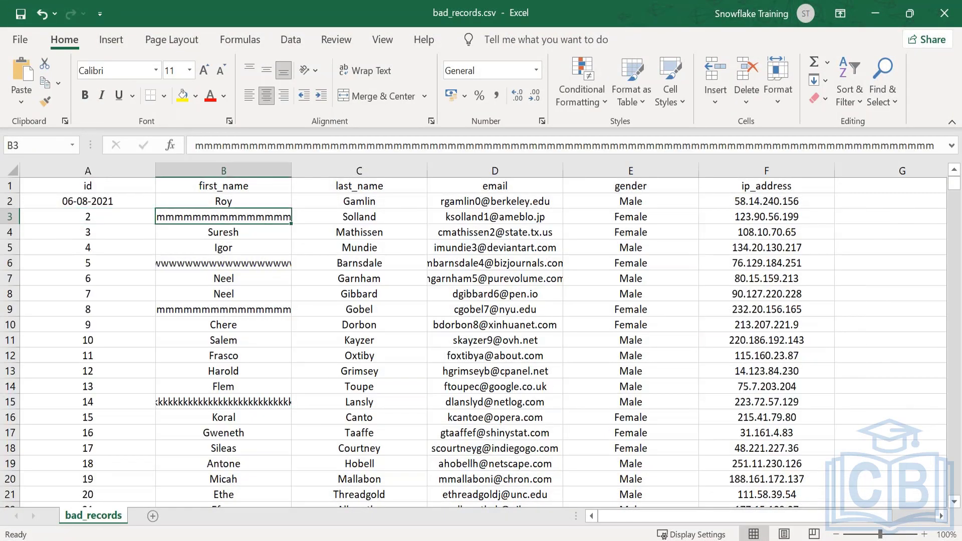
pyautogui.press('Down')
pyautogui.press('Up')
pyautogui.click(218, 281)
pyautogui.moveTo(216, 201); pyautogui.dragTo(202, 382)
pyautogui.click(223, 232)
pyautogui.moveTo(219, 240); pyautogui.dragTo(220, 387)
pyautogui.click(512, 325)
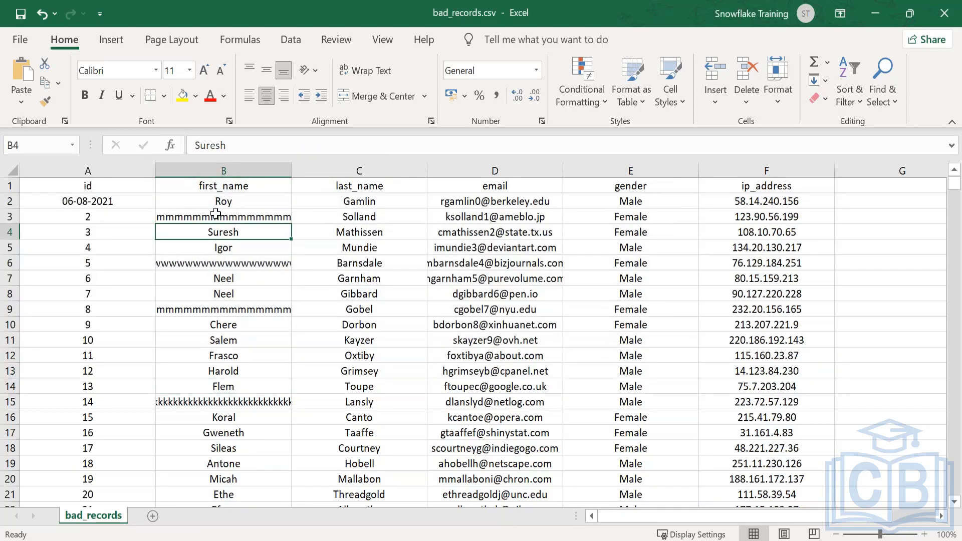
# - Close bad_records.csv without saving changes and switch back to the Snowflake Data loading worksheet
pyautogui.moveTo(191, 2); pyautogui.dragTo(149, 260)
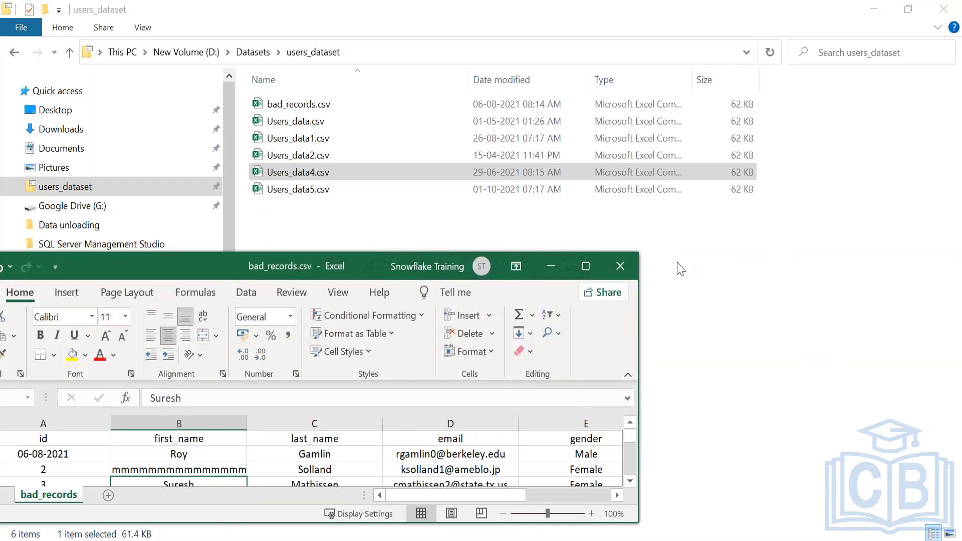
pyautogui.click(622, 268)
pyautogui.click(480, 299)
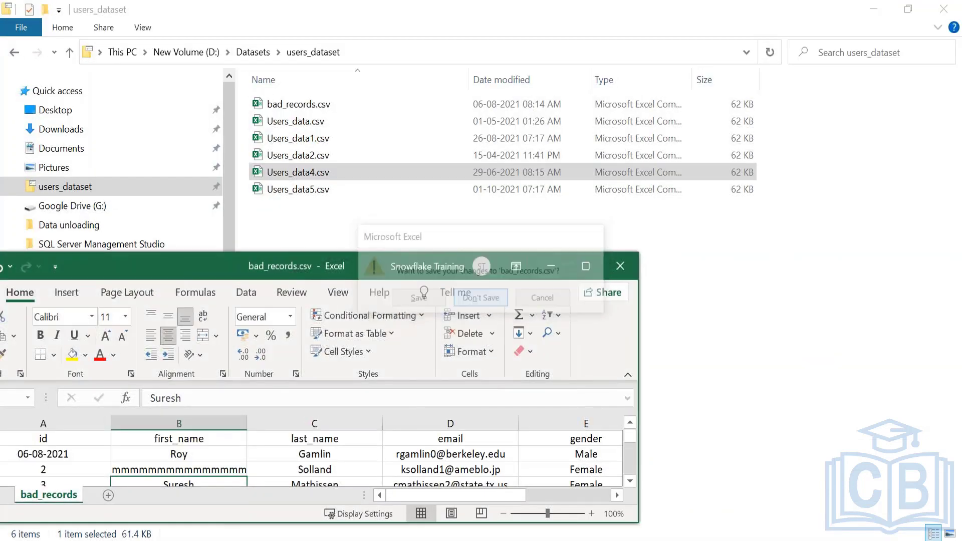
pyautogui.click(210, 540)
# - Write "copy into users" on line 26 below the data validation heading, reusing the table name from the create table statement
pyautogui.click(347, 356)
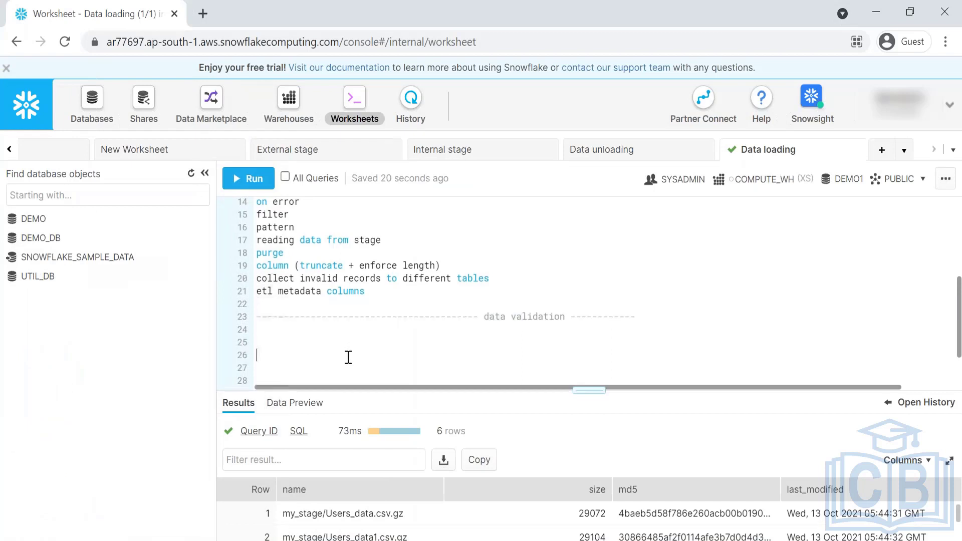
pyautogui.write('copy into')
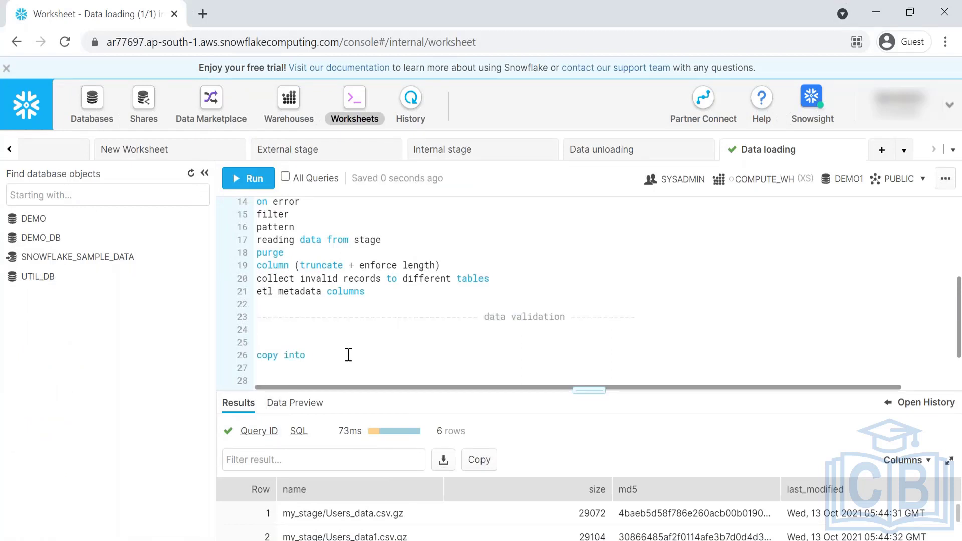
pyautogui.scroll(5, 346, 355)
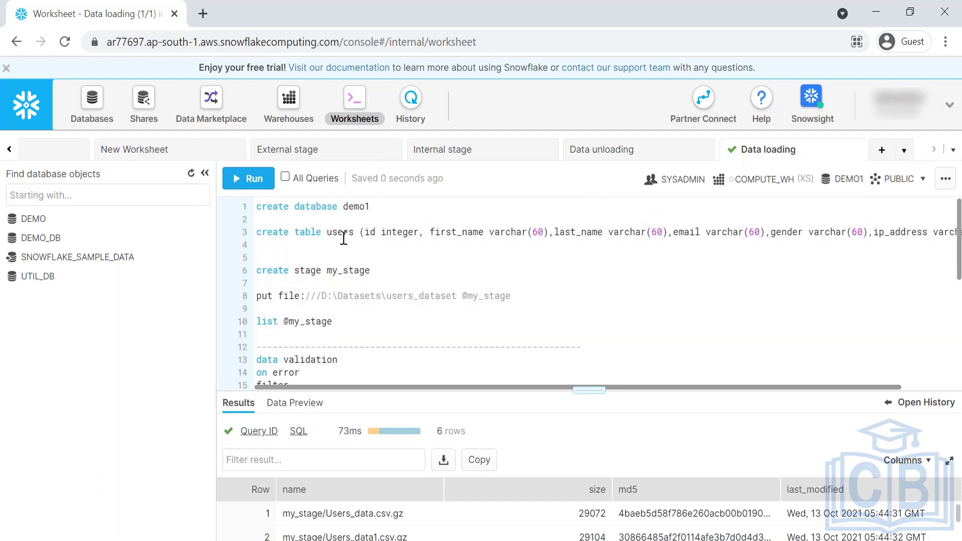
pyautogui.doubleClick(344, 232)
pyautogui.hotkey('ctrl', 'c')
pyautogui.scroll(-5, 348, 265)
pyautogui.click(347, 311)
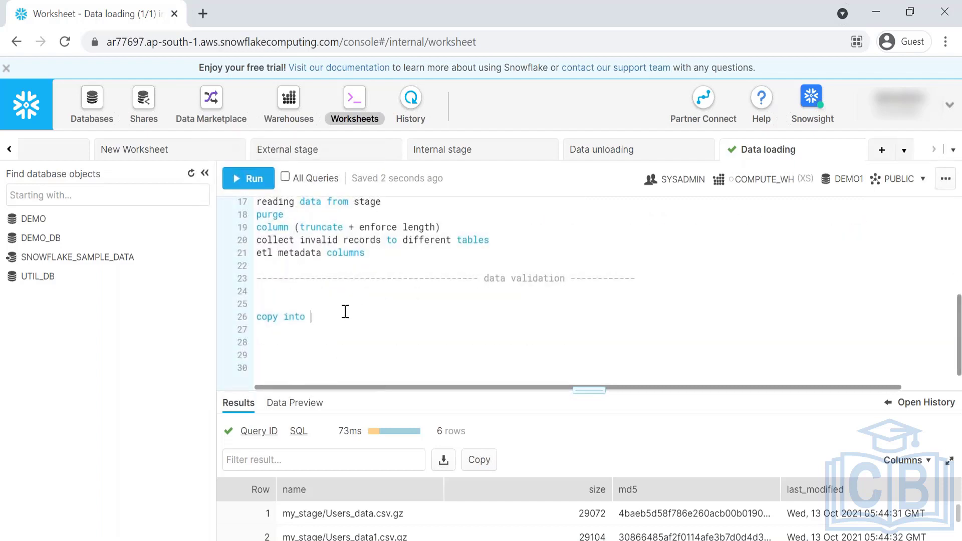
pyautogui.hotkey('ctrl', 'v')
pyautogui.press('Return')
pyautogui.write('from')
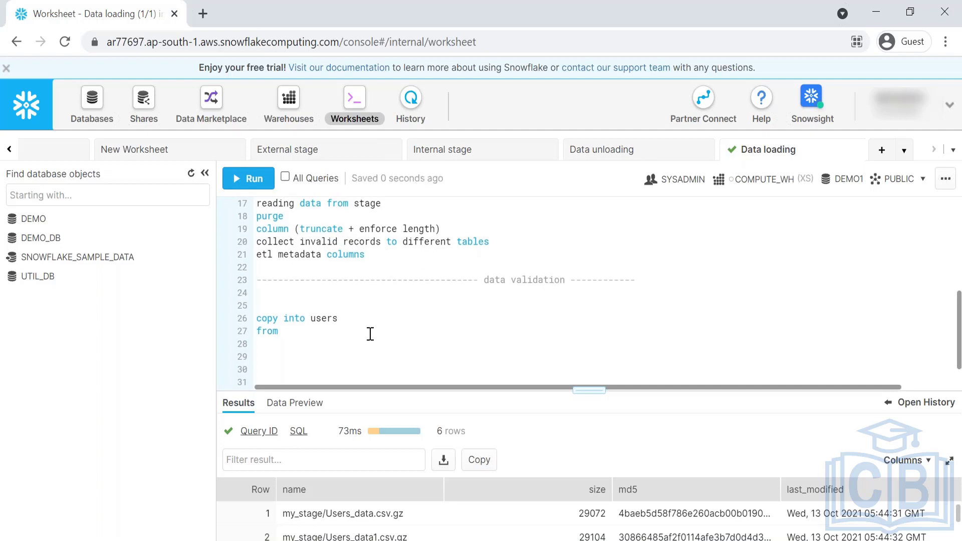
pyautogui.scroll(5, 369, 310)
pyautogui.doubleClick(359, 271)
pyautogui.hotkey('ctrl', 'c')
pyautogui.scroll(-5, 316, 327)
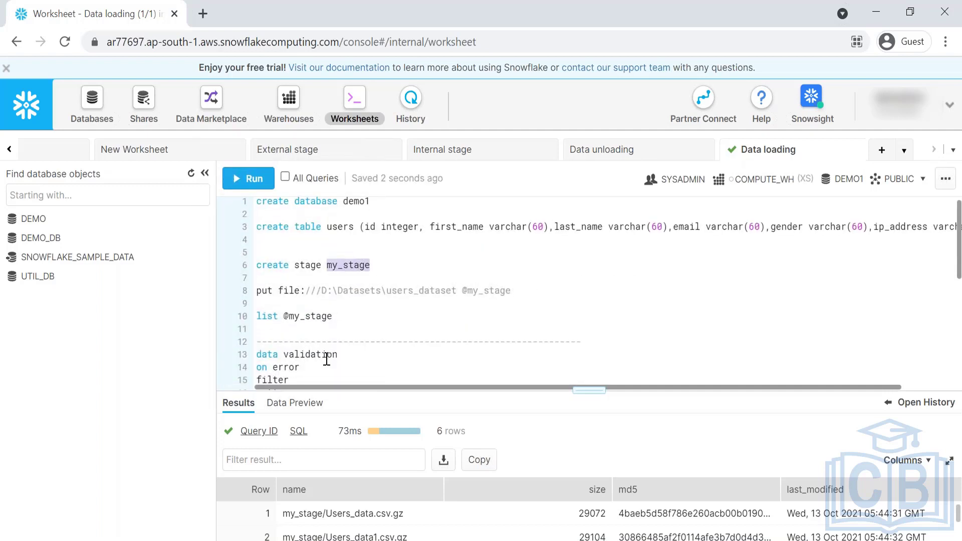
pyautogui.write('@')
pyautogui.hotkey('ctrl', 'v')
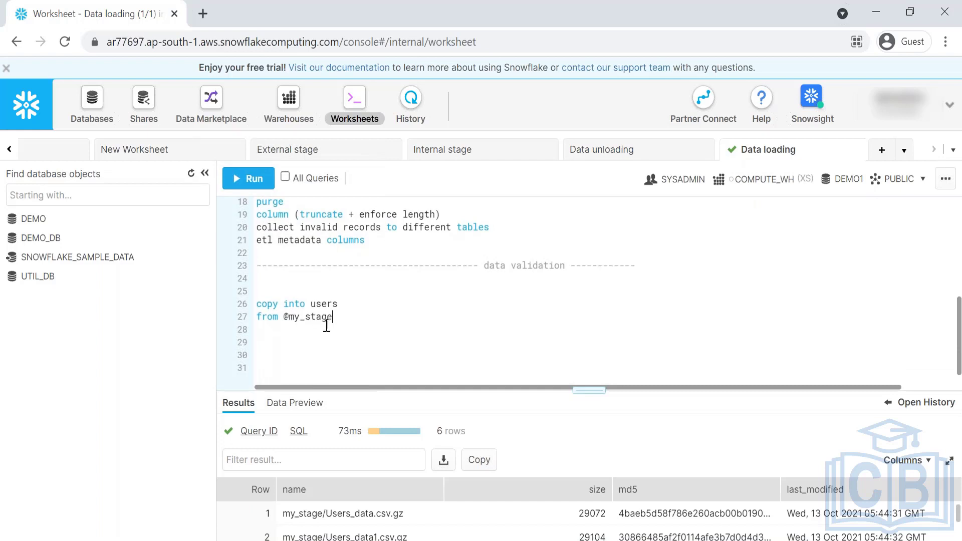
# - Add the clause "file_format (type = csv skip_header = 1)" on line 28 of the copy statement
pyautogui.press('Return')
pyautogui.write('file_format (type = csv ')
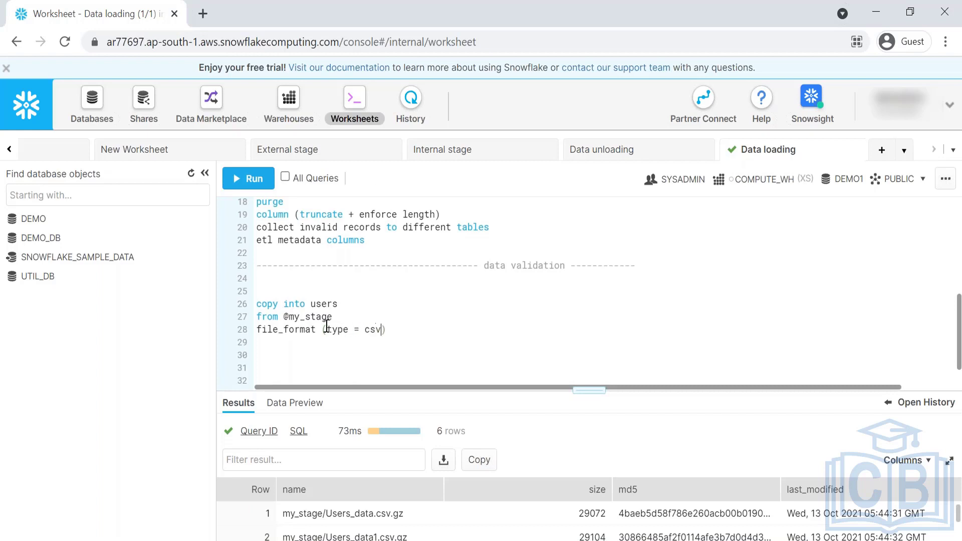
pyautogui.write('sk')
pyautogui.press('BackSpace')
pyautogui.press('BackSpace')
pyautogui.press('BackSpace')
pyautogui.write('skip_header = 1')
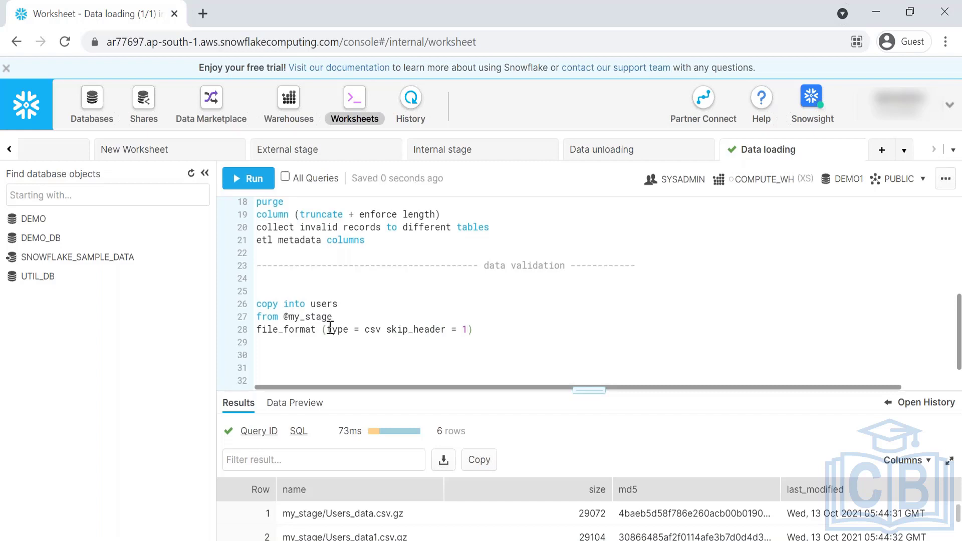
# - Add "validate_mode = return_errors" on line 29 and run the whole copy statement on lines 26 to 29
pyautogui.moveTo(529, 328); pyautogui.dragTo(257, 284)
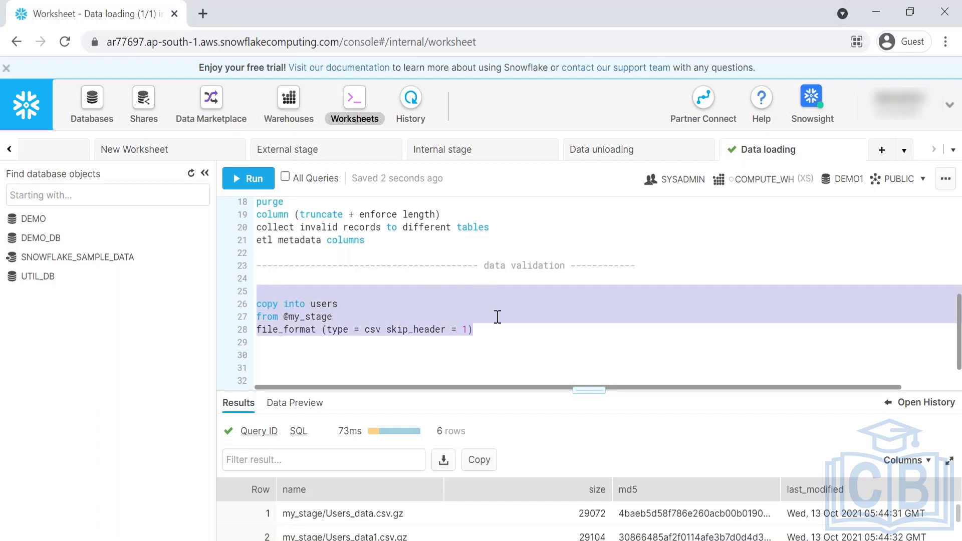
pyautogui.click(494, 359)
pyautogui.click(501, 332)
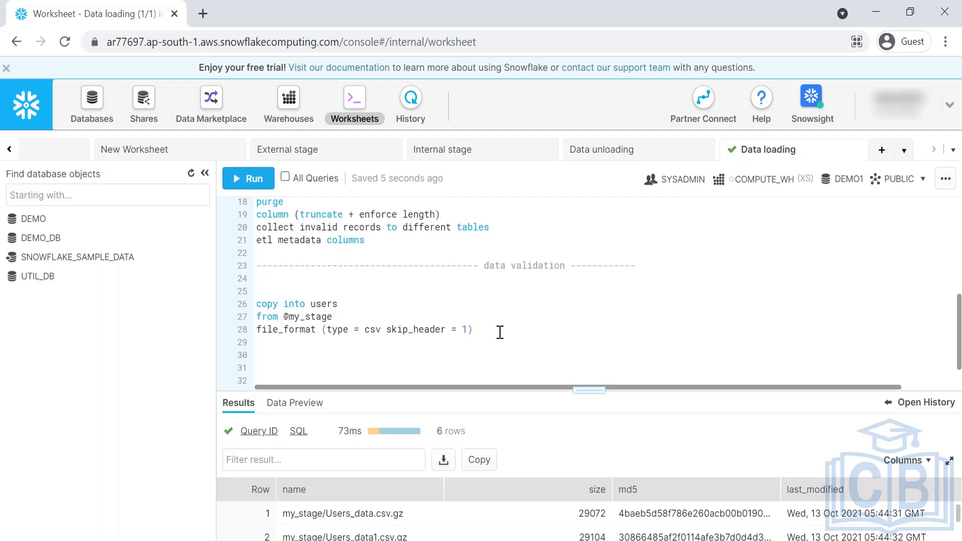
pyautogui.press('Return')
pyautogui.write('val')
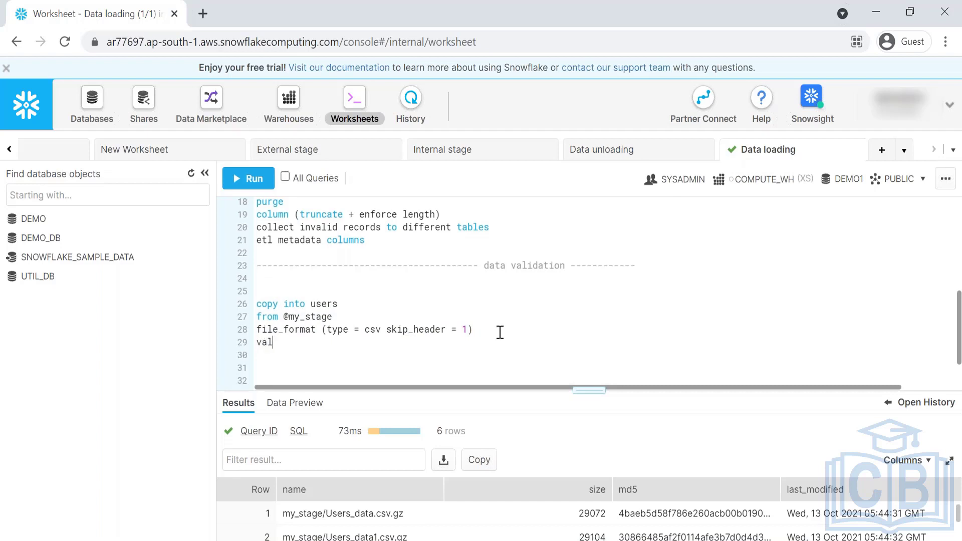
pyautogui.write('idate_mode = ')
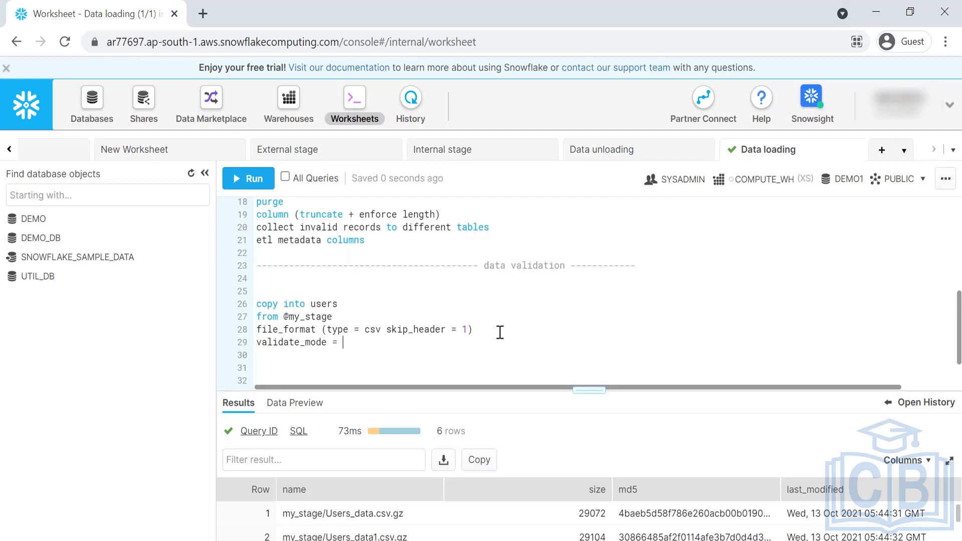
pyautogui.write('return')
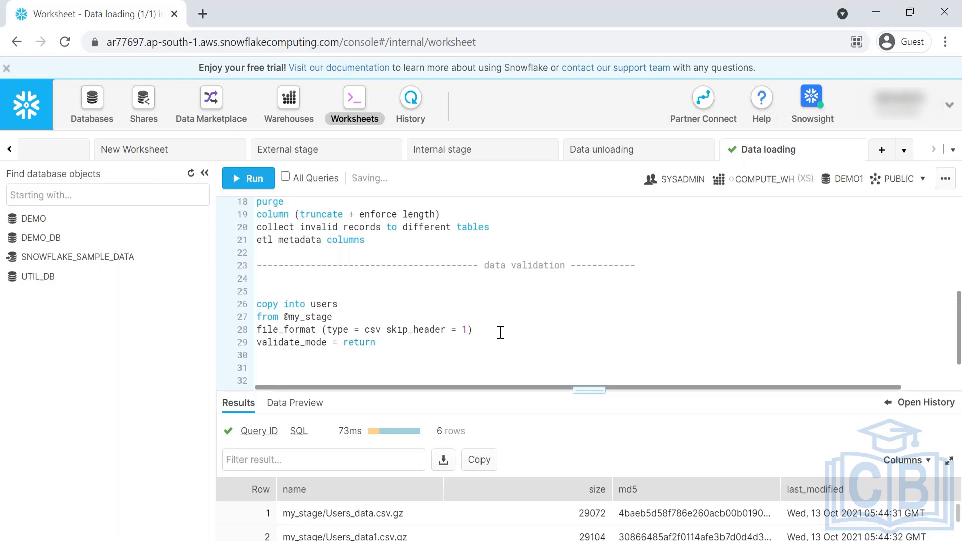
pyautogui.press('BackSpace')
pyautogui.write('_errors')
pyautogui.moveTo(413, 346); pyautogui.dragTo(256, 301)
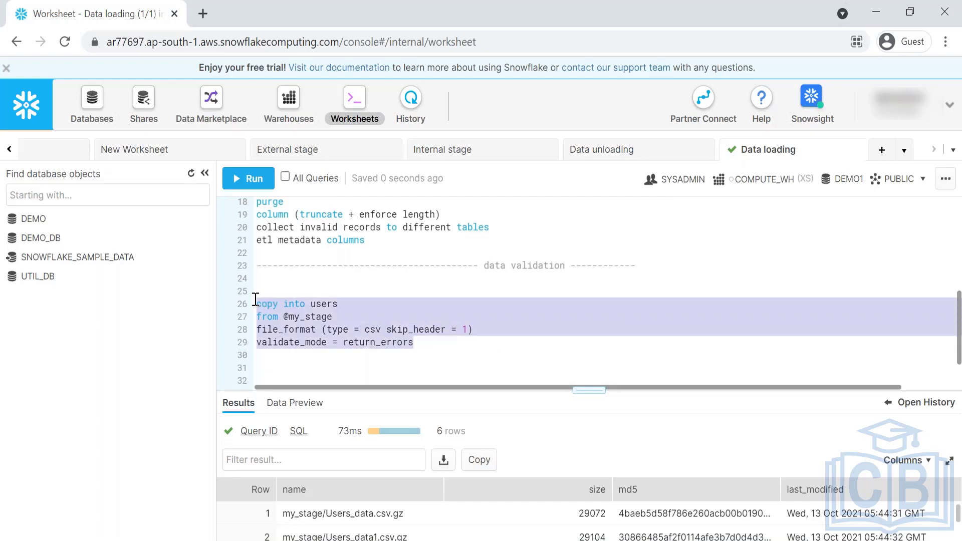
pyautogui.hotkey('ctrl', 'Return')
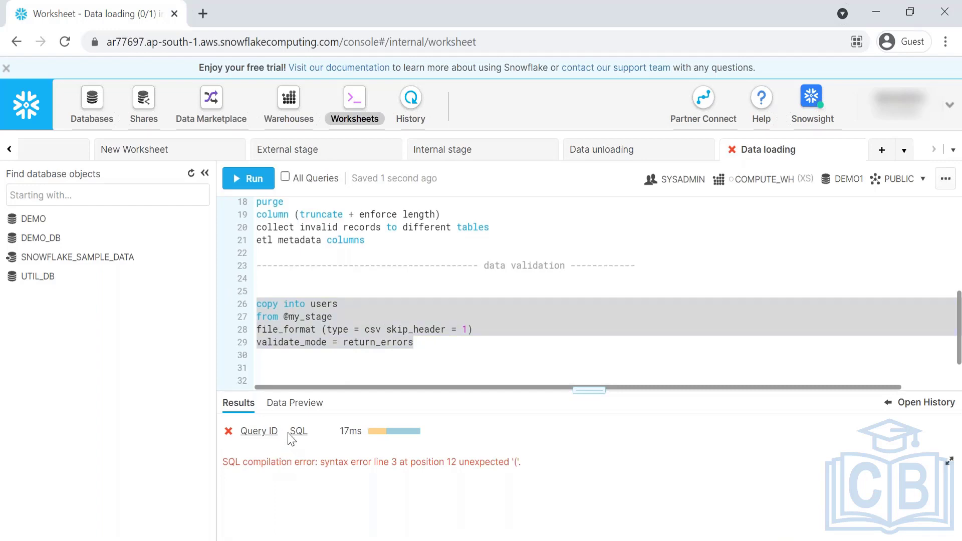
# - Insert the missing equals sign after file_format on line 28 and rerun the copy statement on lines 26 to 29
pyautogui.click(291, 434)
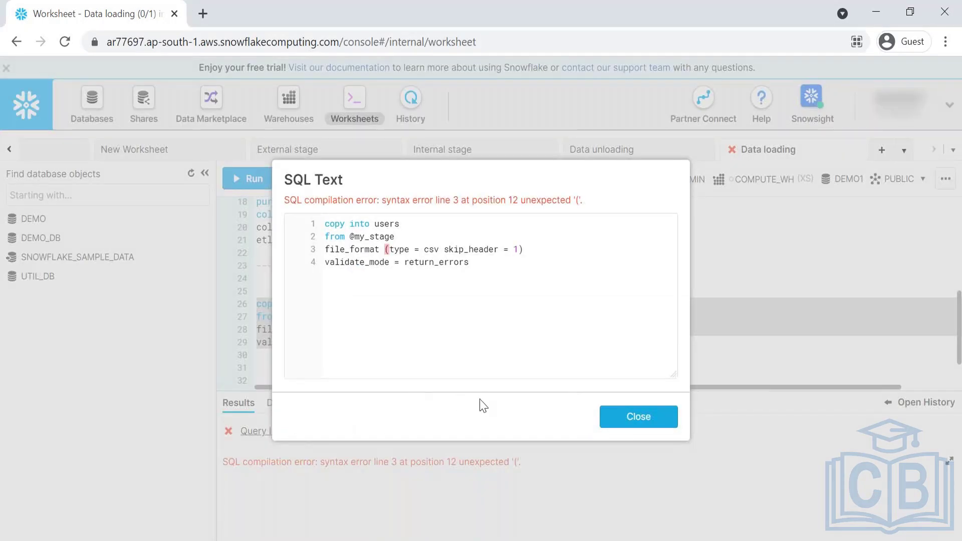
pyautogui.click(627, 423)
pyautogui.click(321, 334)
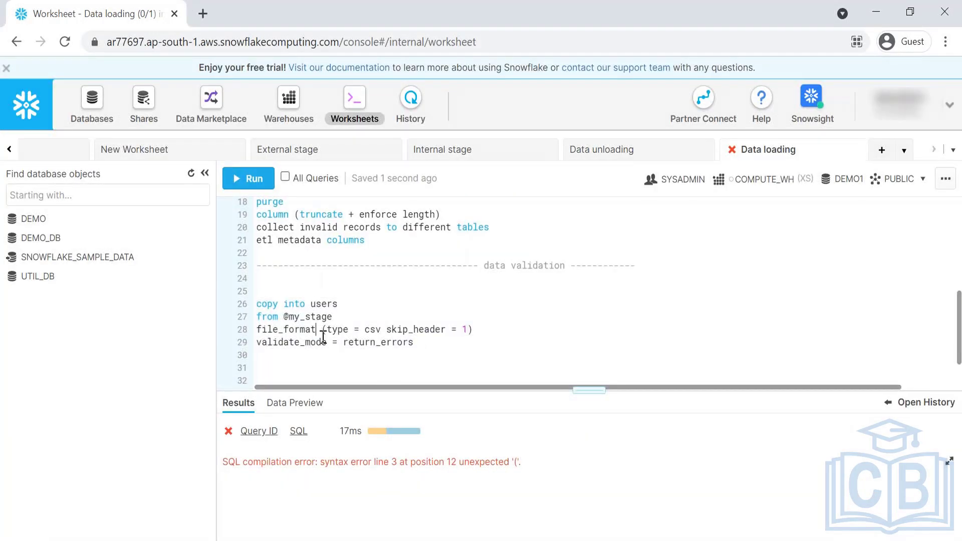
pyautogui.write('=')
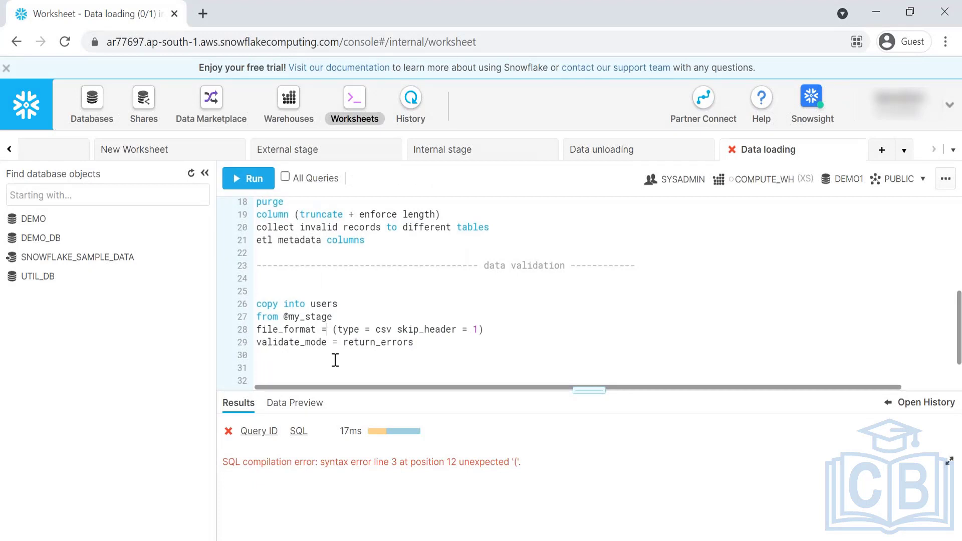
pyautogui.moveTo(423, 345); pyautogui.dragTo(254, 307)
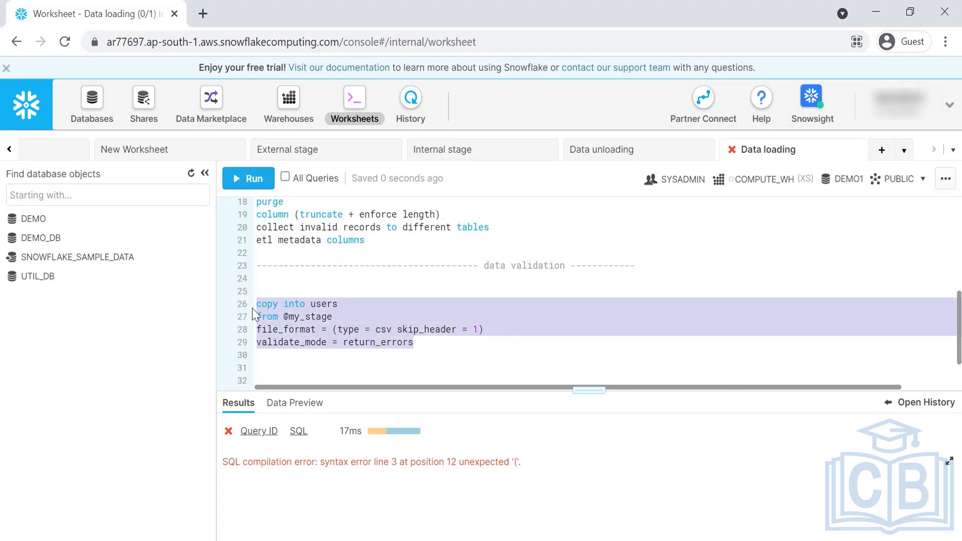
pyautogui.click(255, 181)
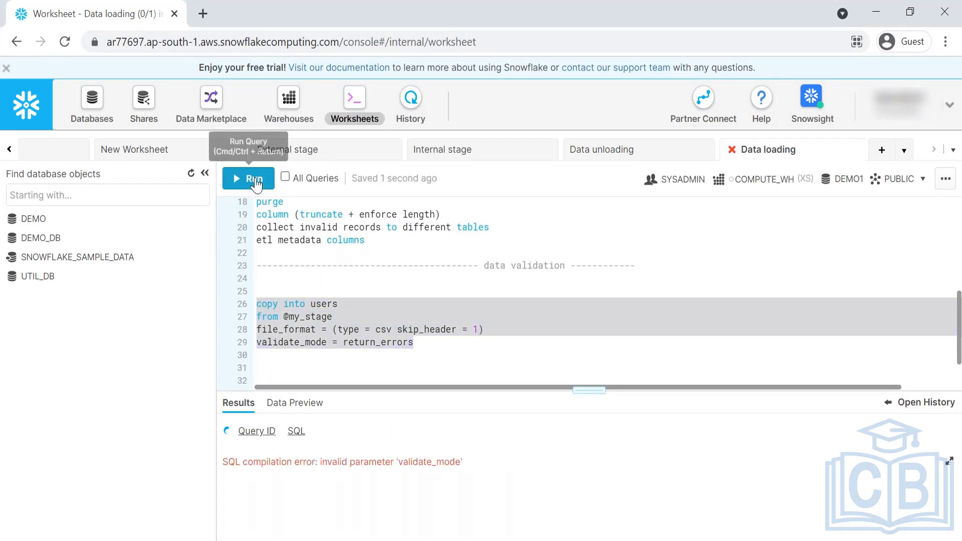
# - Correct the parameter name on line 29 to validation_mode and rerun the copy statement
pyautogui.click(278, 362)
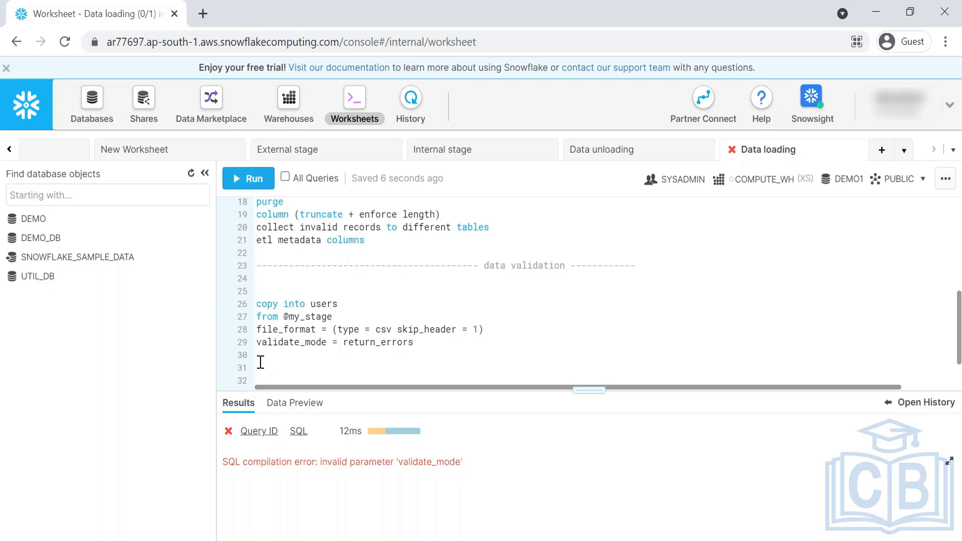
pyautogui.click(297, 343)
pyautogui.press('BackSpace')
pyautogui.write('on')
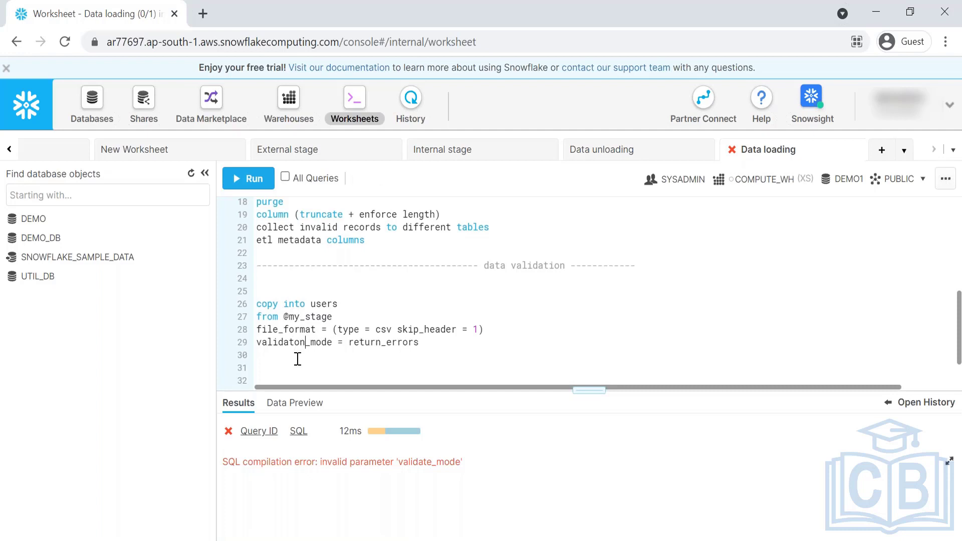
pyautogui.moveTo(420, 345); pyautogui.dragTo(225, 296)
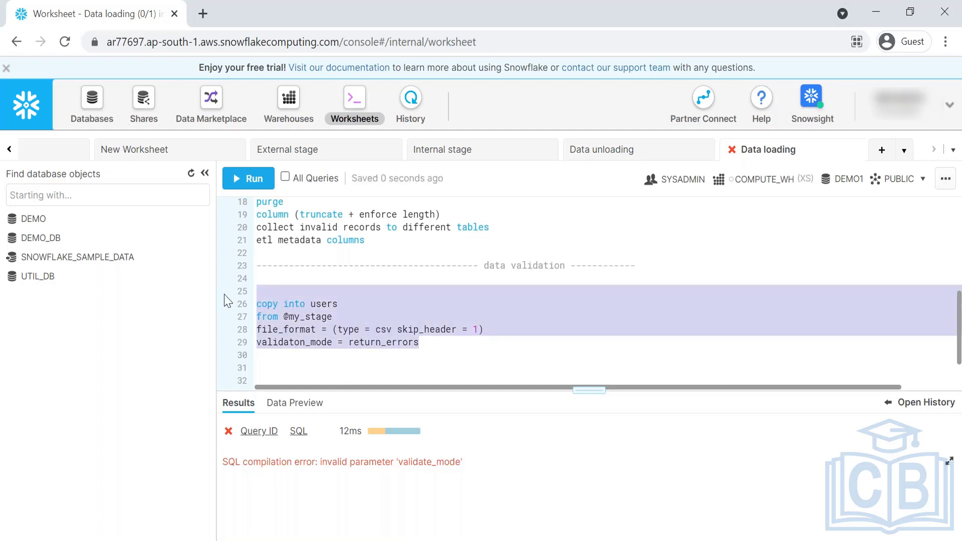
pyautogui.click(249, 178)
pyautogui.click(299, 370)
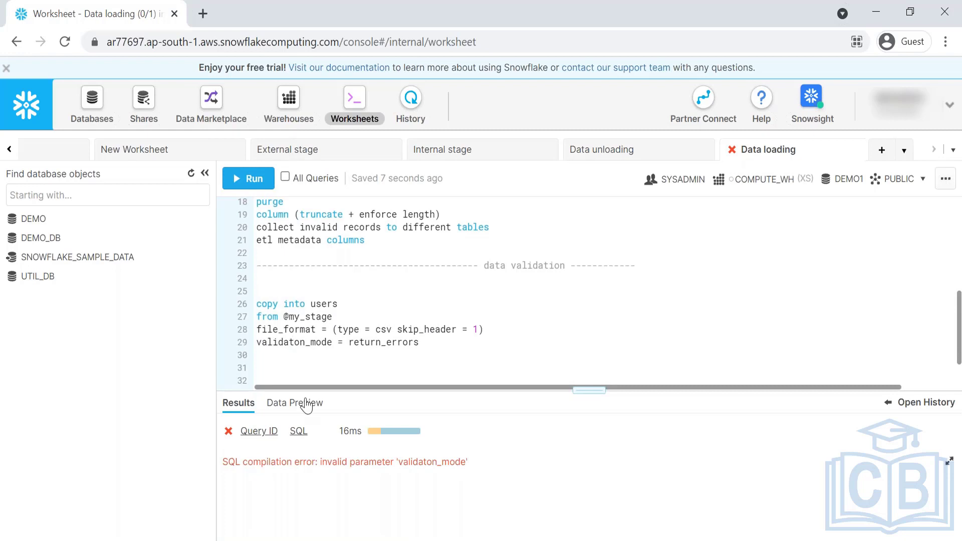
pyautogui.click(299, 343)
pyautogui.write('i')
pyautogui.moveTo(426, 344); pyautogui.dragTo(259, 304)
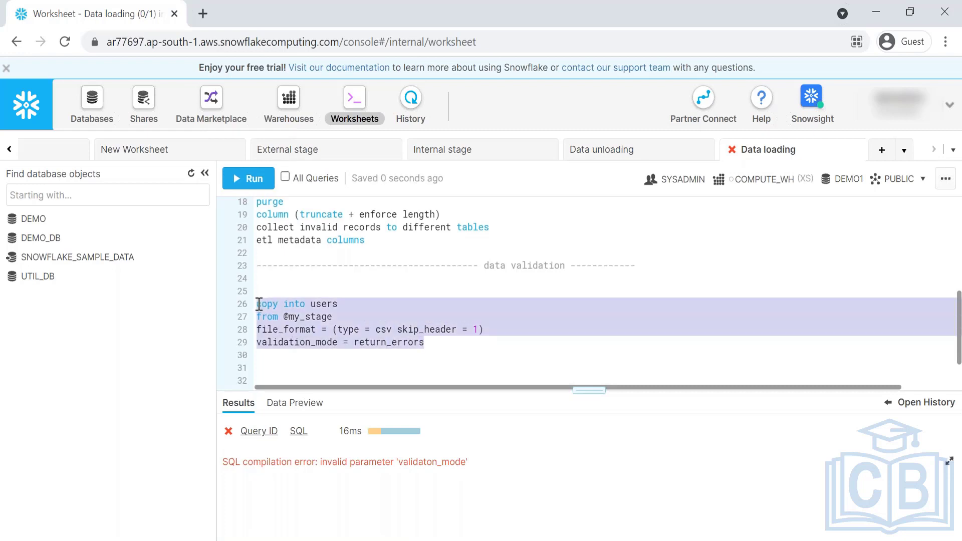
pyautogui.click(249, 180)
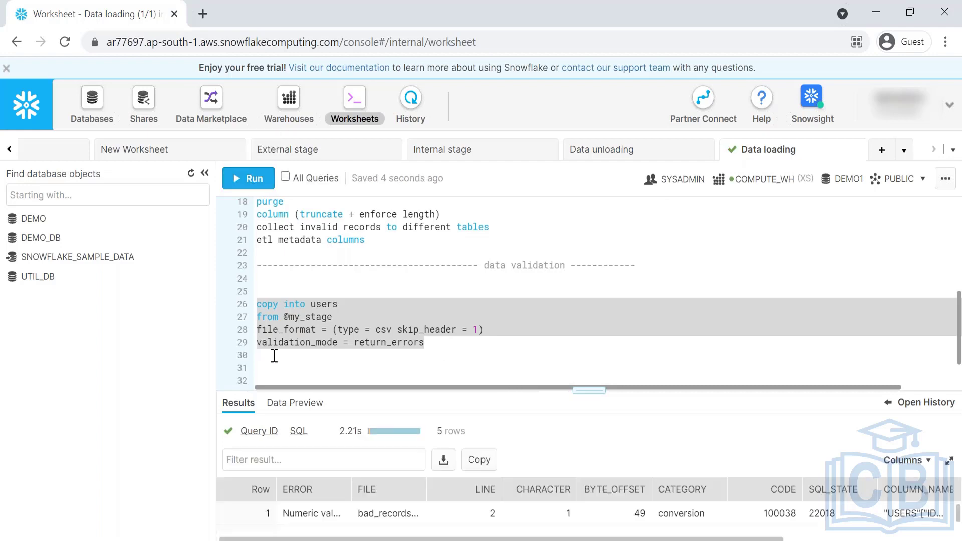
# - Examine the copy statement on lines 26 to 29, focusing on the users table and the validation_mode = return_errors option
pyautogui.doubleClick(295, 339)
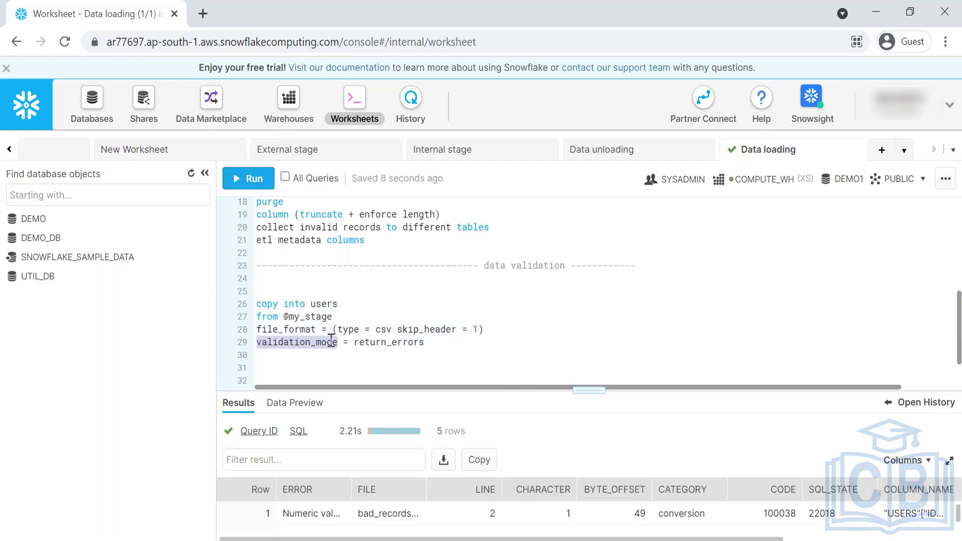
pyautogui.click(385, 350)
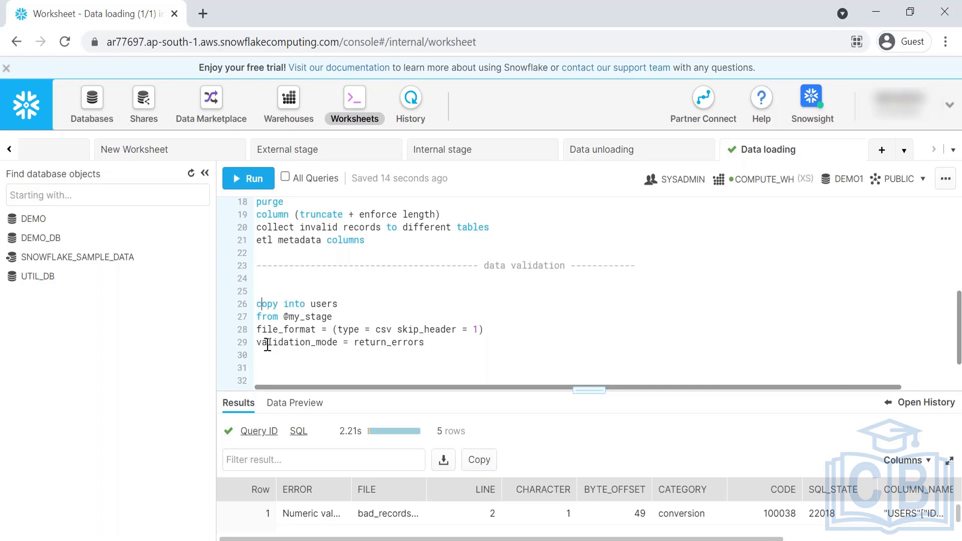
pyautogui.moveTo(267, 342); pyautogui.dragTo(360, 356)
pyautogui.click(431, 359)
pyautogui.moveTo(268, 304); pyautogui.dragTo(280, 316)
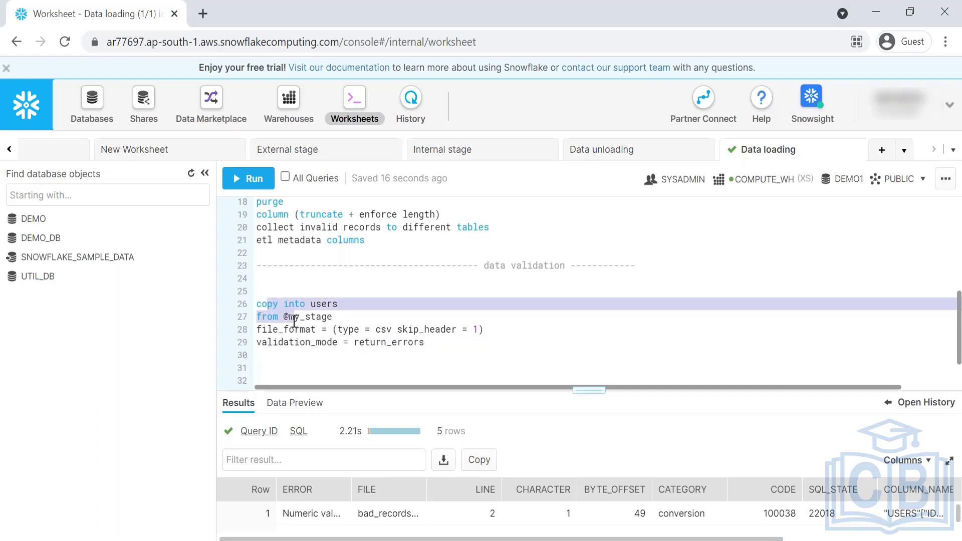
pyautogui.click(373, 359)
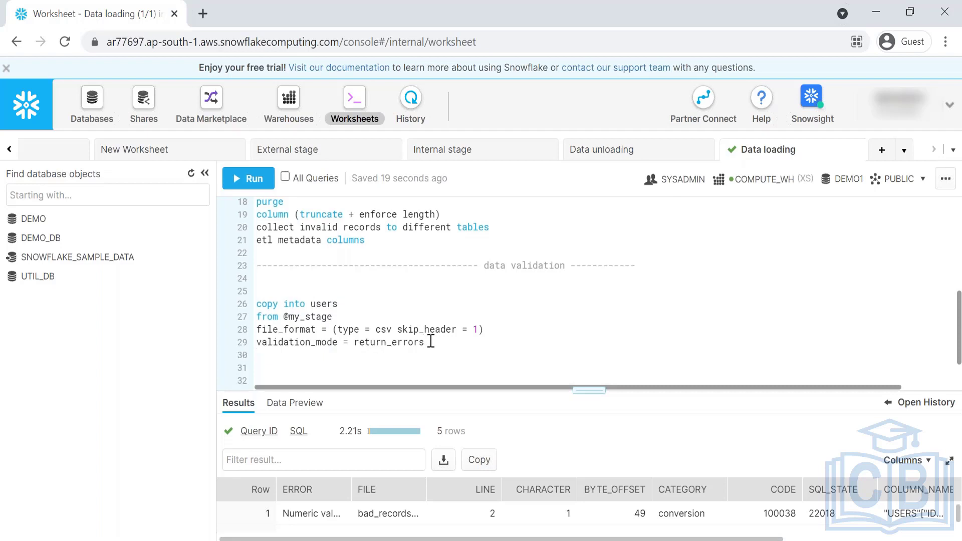
pyautogui.moveTo(431, 342); pyautogui.dragTo(246, 300)
pyautogui.click(319, 305)
pyautogui.doubleClick(320, 304)
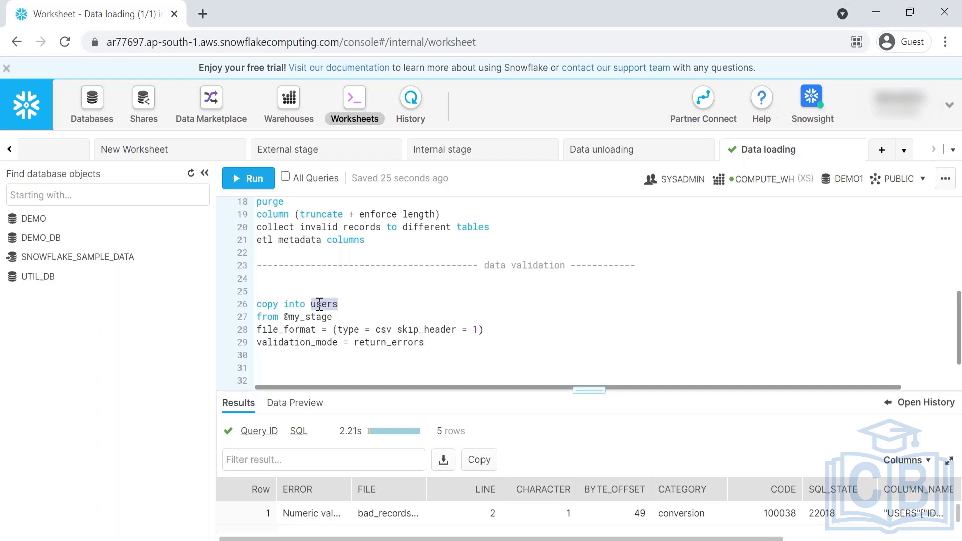
pyautogui.doubleClick(281, 340)
pyautogui.click(403, 343)
pyautogui.doubleClick(319, 342)
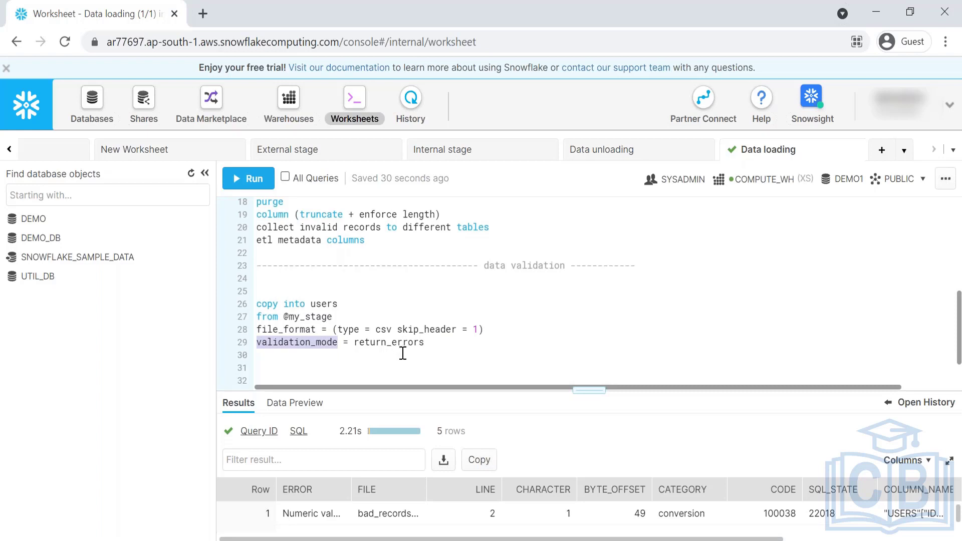
# - Enlarge the results area and review the CSV files of the users_dataset folder in File Explorer before returning to the worksheet
pyautogui.click(578, 391)
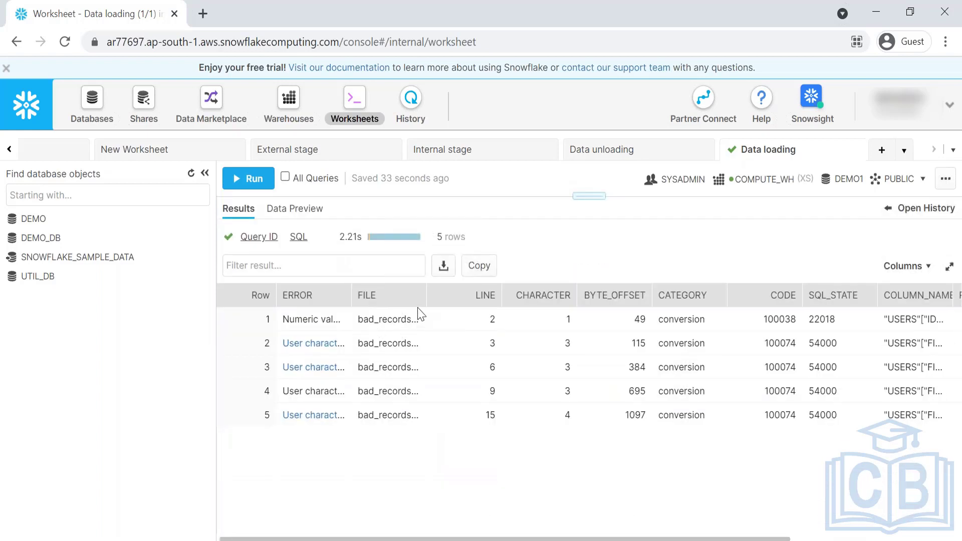
pyautogui.click(146, 540)
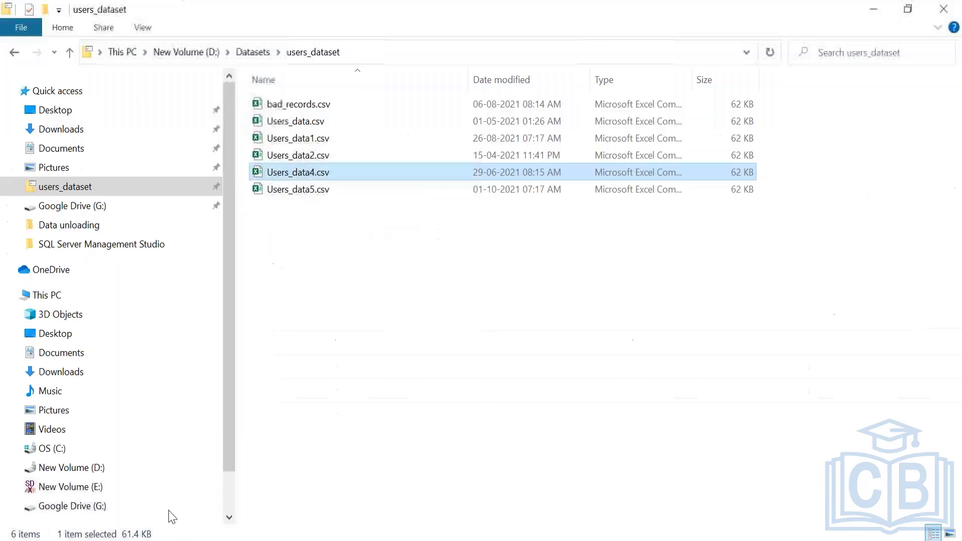
pyautogui.moveTo(430, 430); pyautogui.dragTo(319, 71)
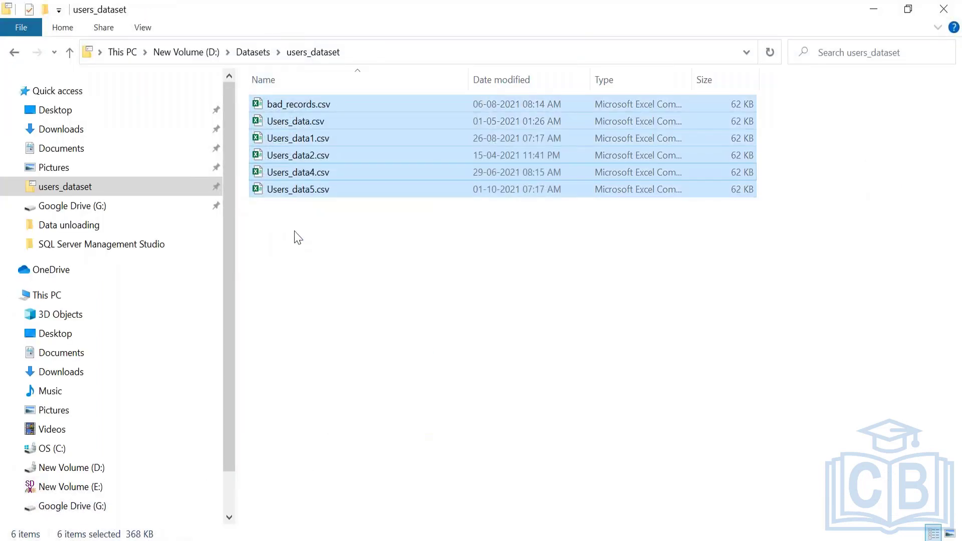
pyautogui.click(314, 275)
pyautogui.moveTo(304, 380); pyautogui.dragTo(320, 100)
pyautogui.doubleClick(216, 13)
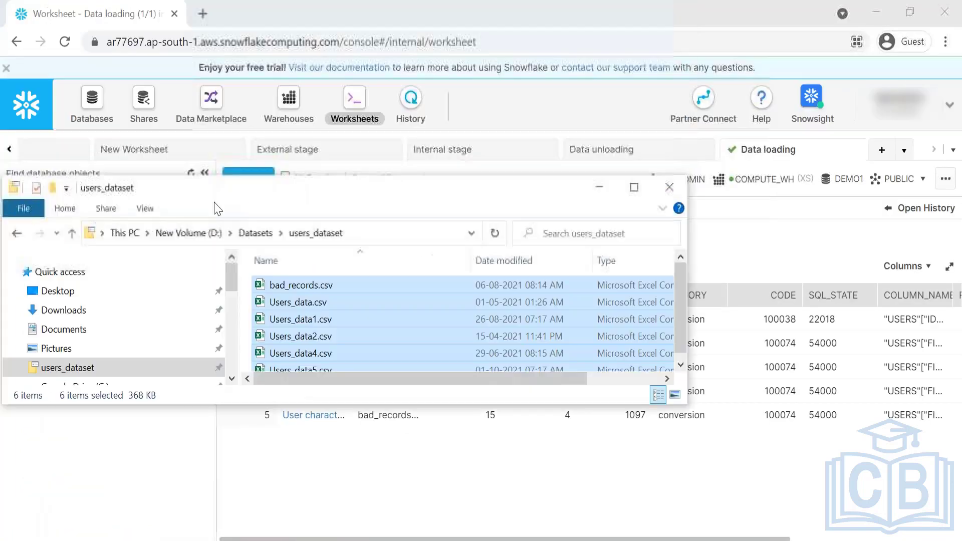
pyautogui.click(596, 197)
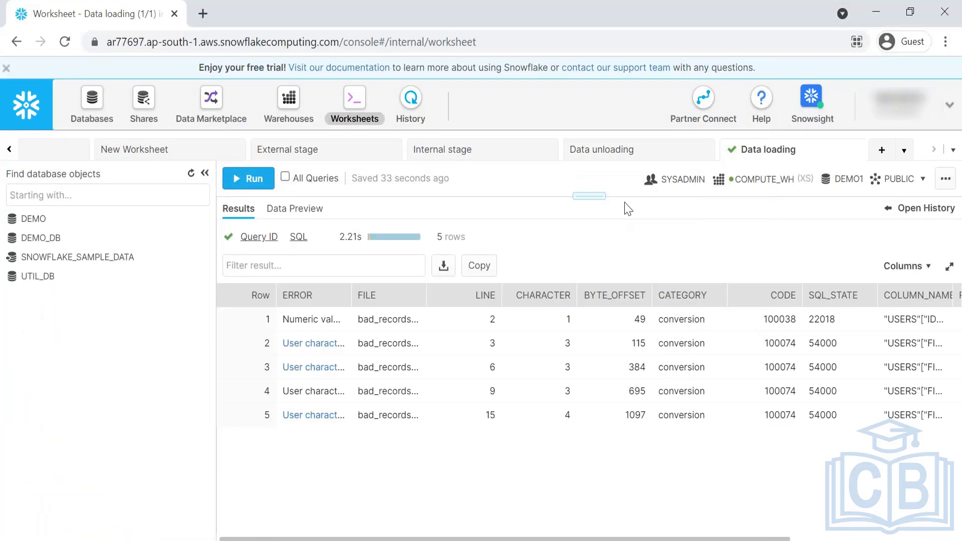
# - Widen the ERROR column to read the full messages, and highlight the rejected value in row 1
pyautogui.doubleClick(351, 295)
pyautogui.moveTo(350, 319); pyautogui.dragTo(401, 321)
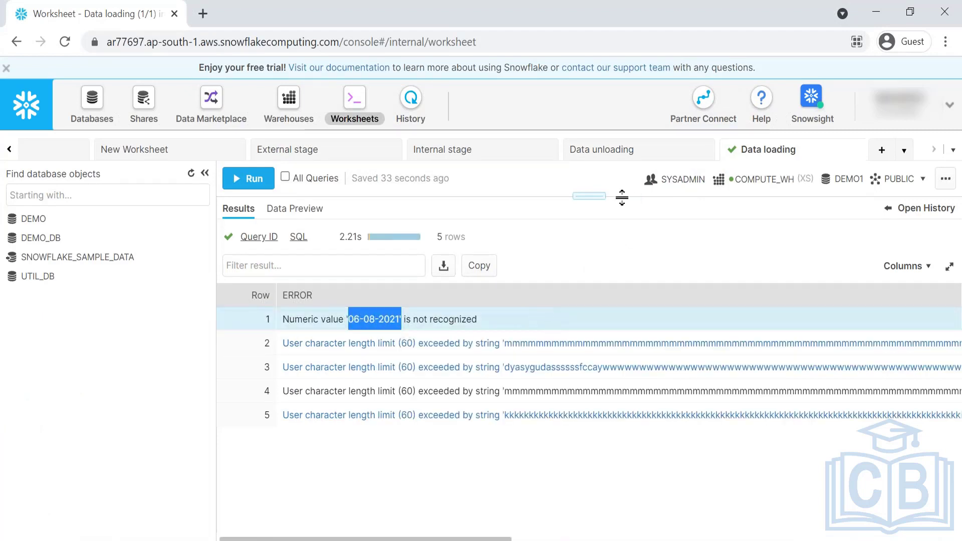
pyautogui.moveTo(602, 195); pyautogui.dragTo(597, 386)
# - Rerun the copy statement and widen the ERROR and FILE columns of the results to show which file contains the errors
pyautogui.moveTo(451, 346); pyautogui.dragTo(256, 292)
pyautogui.click(265, 179)
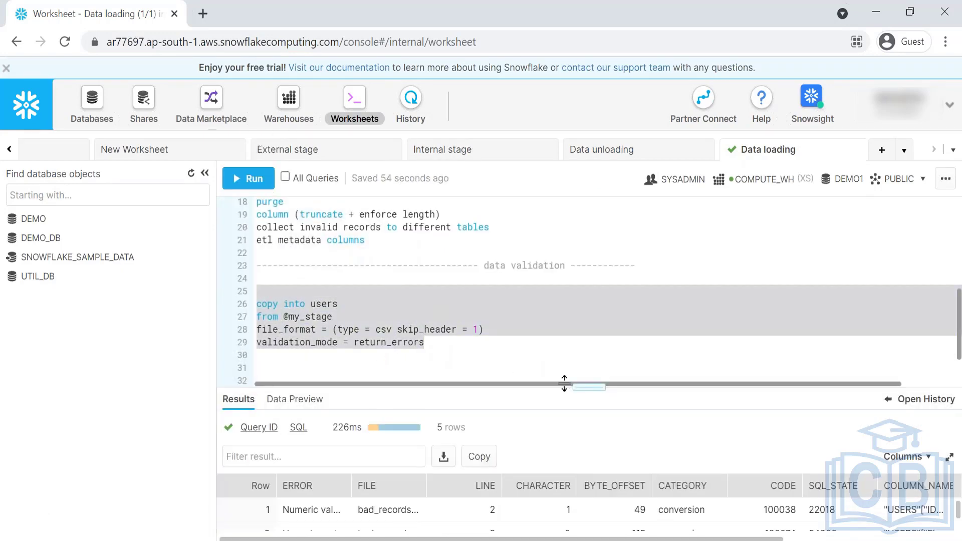
pyautogui.moveTo(576, 382); pyautogui.dragTo(542, 226)
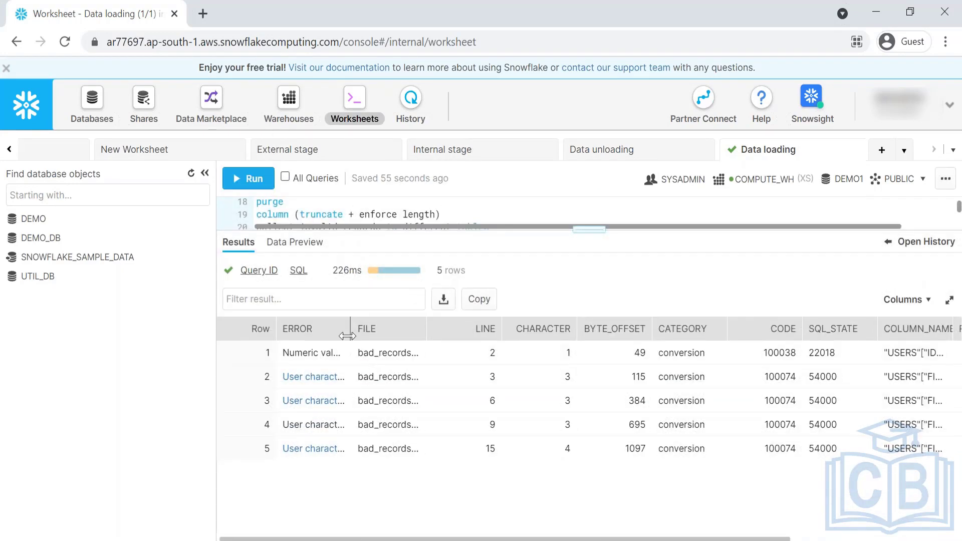
pyautogui.moveTo(353, 329); pyautogui.dragTo(433, 329)
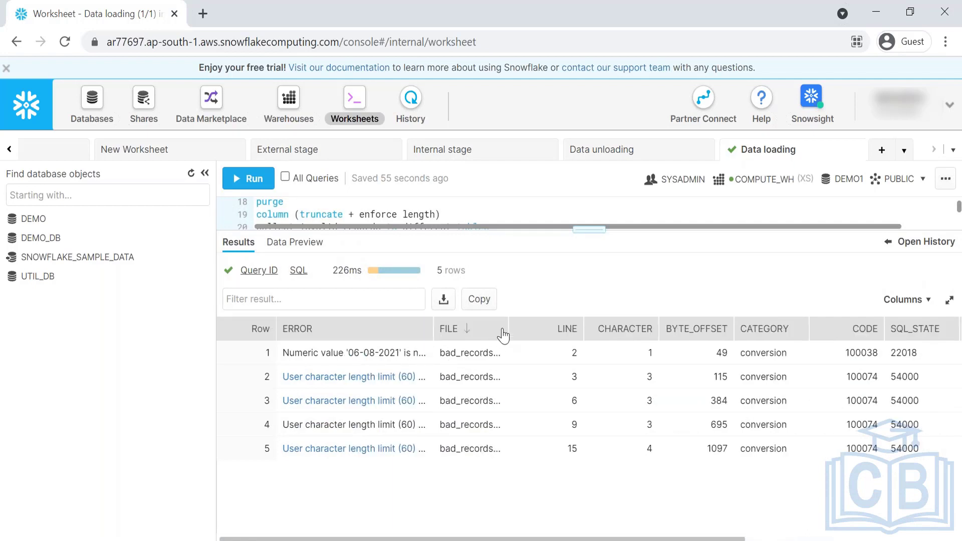
pyautogui.moveTo(508, 326); pyautogui.dragTo(547, 326)
pyautogui.moveTo(450, 352); pyautogui.dragTo(519, 353)
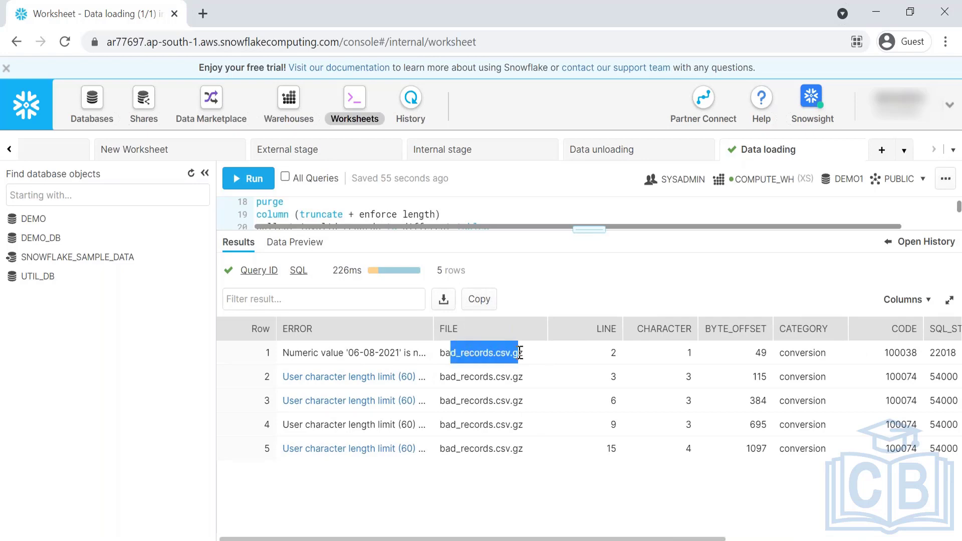
# - Examine the remaining result columns, widening COLUMN_NAME to read which users columns the errors refer to
pyautogui.hscroll(4, 426, 451)
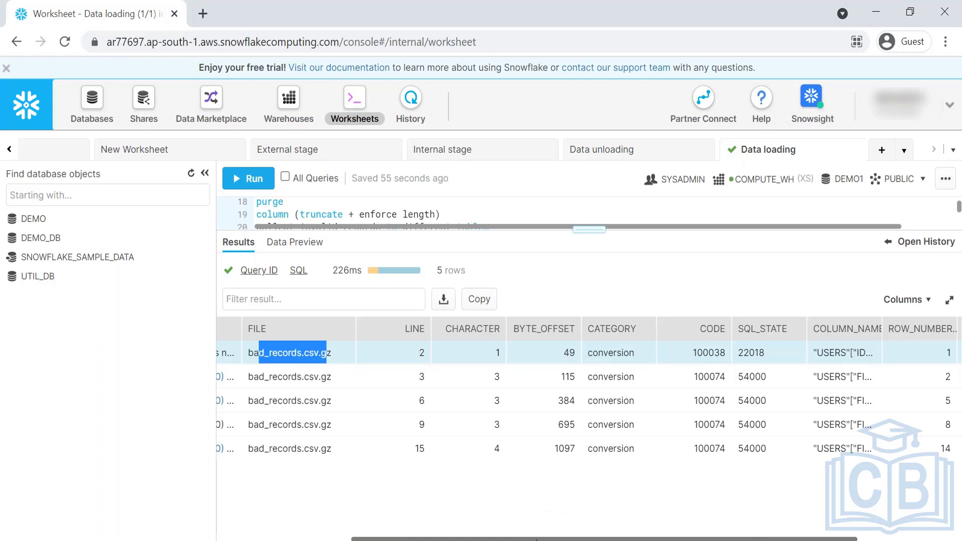
pyautogui.moveTo(536, 540); pyautogui.dragTo(618, 539)
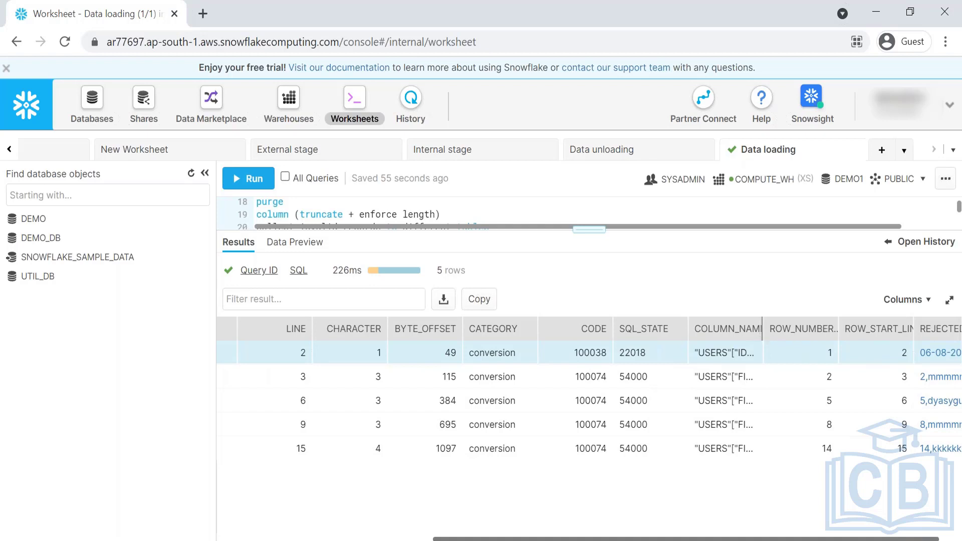
pyautogui.moveTo(762, 329); pyautogui.dragTo(828, 329)
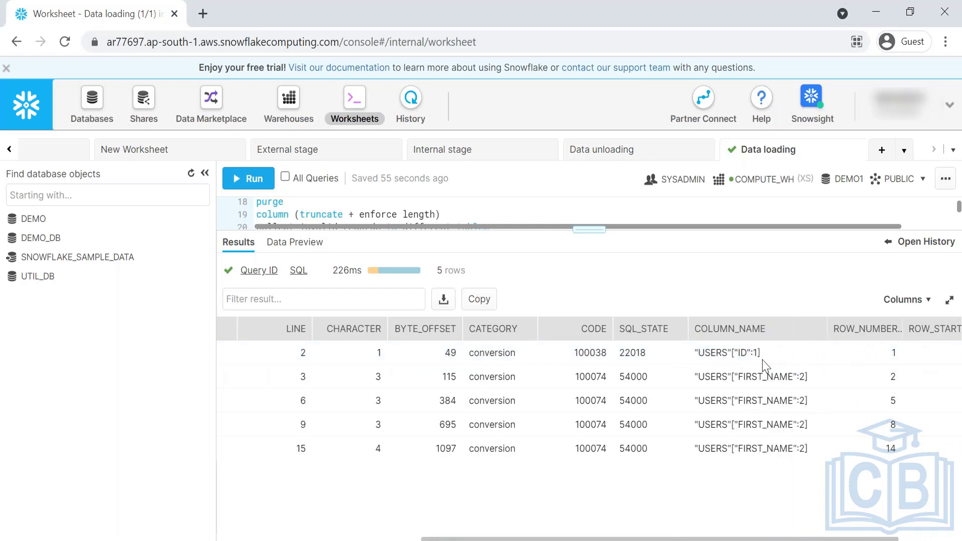
pyautogui.doubleClick(797, 377)
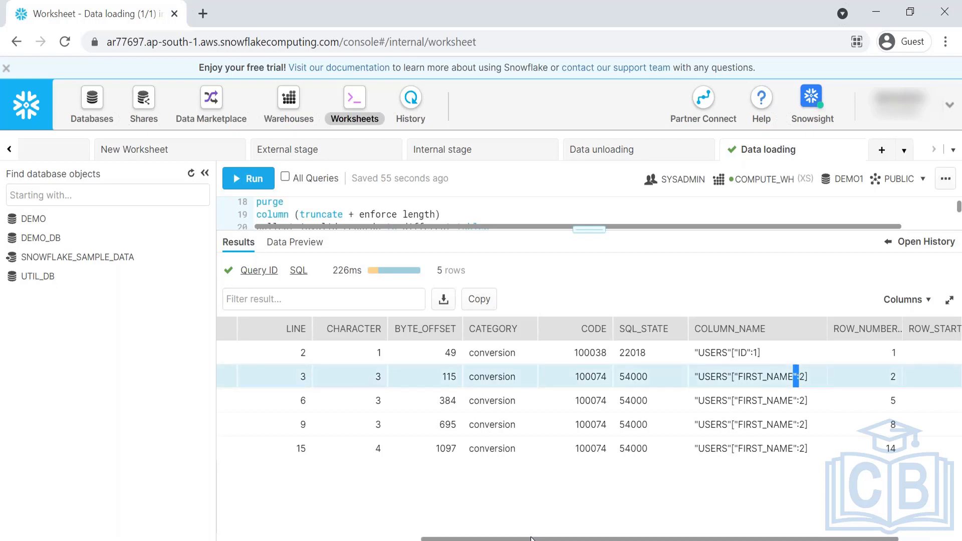
pyautogui.moveTo(532, 539); pyautogui.dragTo(592, 539)
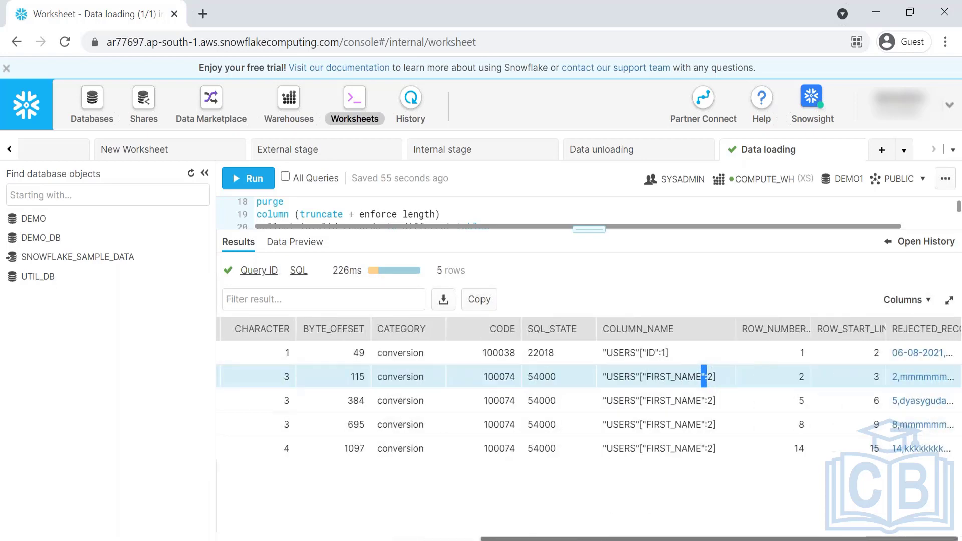
# - Open the rejected records of result rows 1 and 2 and highlight the offending ID and FIRST_NAME values
pyautogui.click(903, 353)
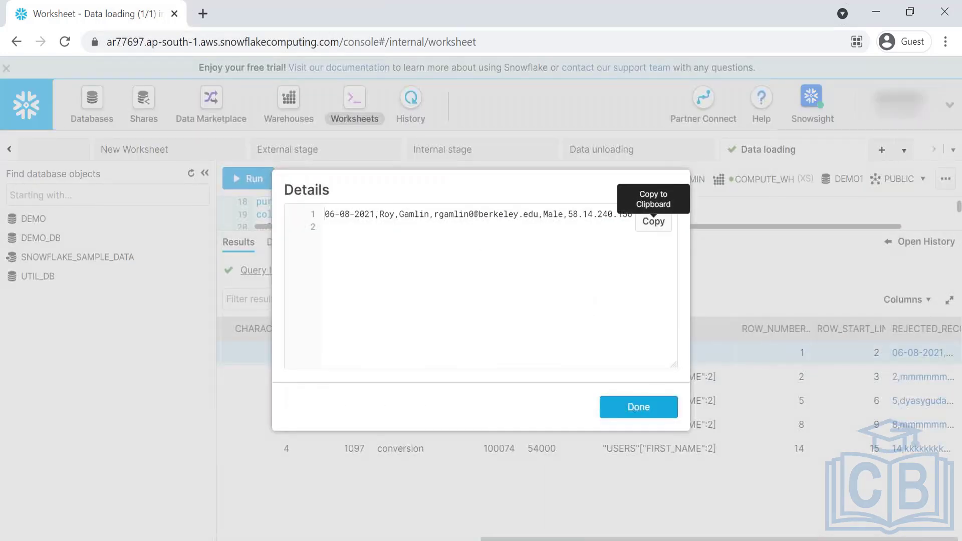
pyautogui.moveTo(564, 214); pyautogui.dragTo(375, 215)
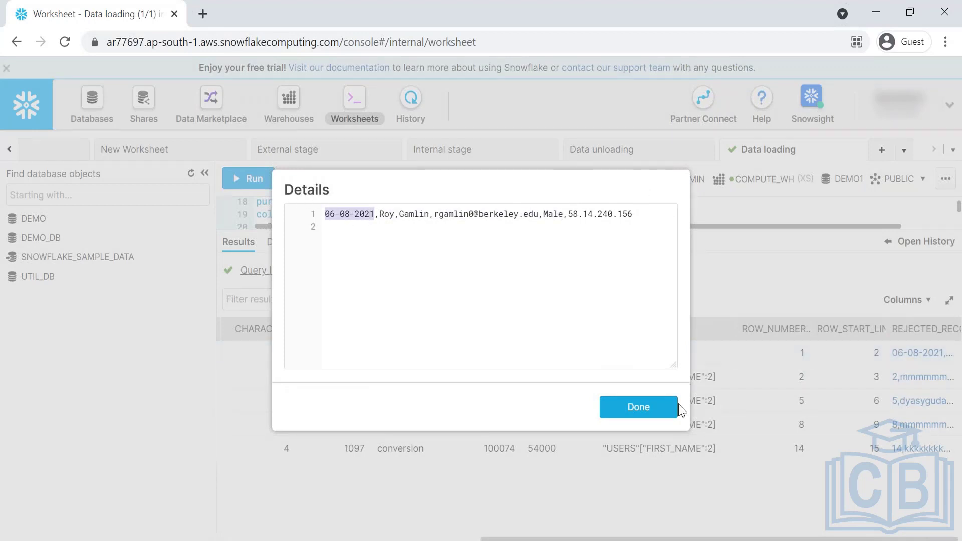
pyautogui.click(661, 413)
pyautogui.click(918, 381)
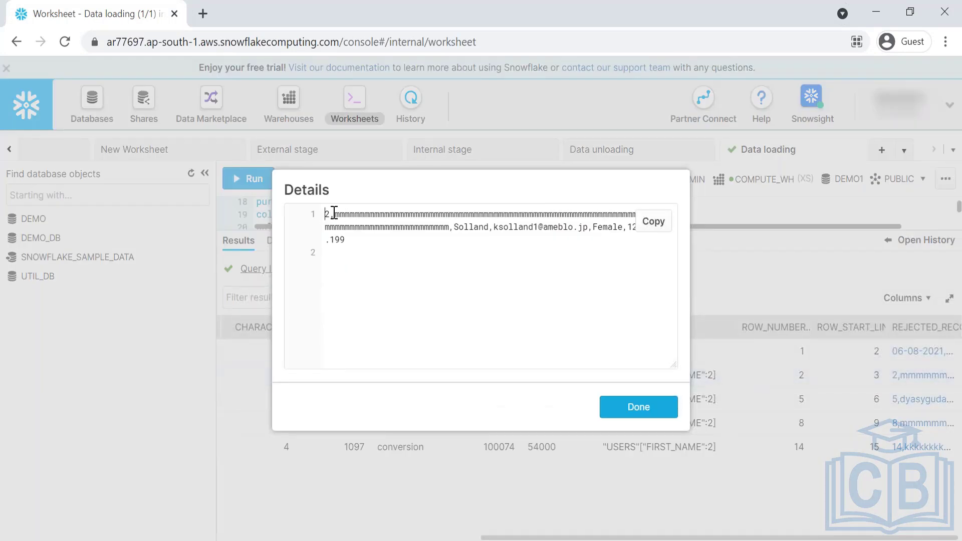
pyautogui.moveTo(334, 212); pyautogui.dragTo(451, 226)
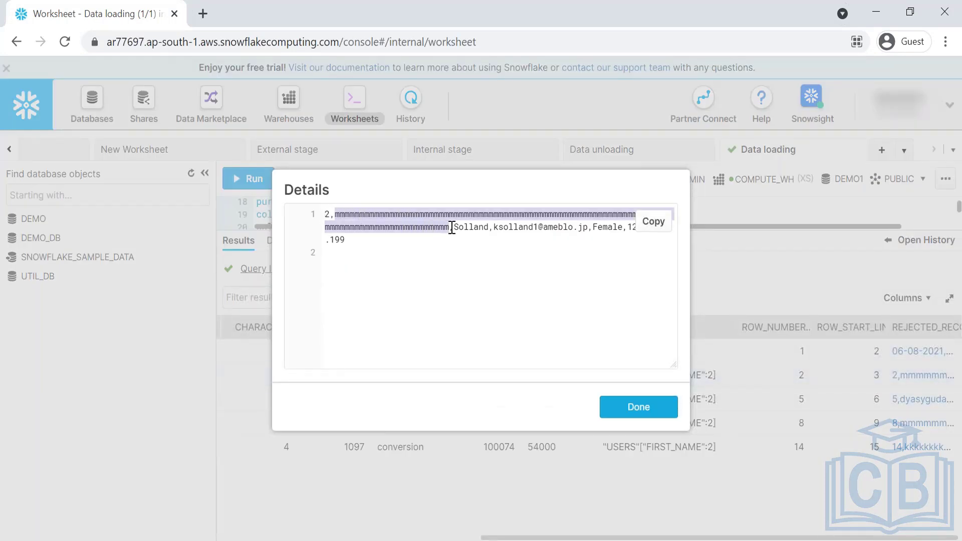
pyautogui.click(637, 407)
# - Enlarge the editor to review the copy statement and its validation_mode line, and bring the results back into view
pyautogui.moveTo(589, 226); pyautogui.dragTo(589, 445)
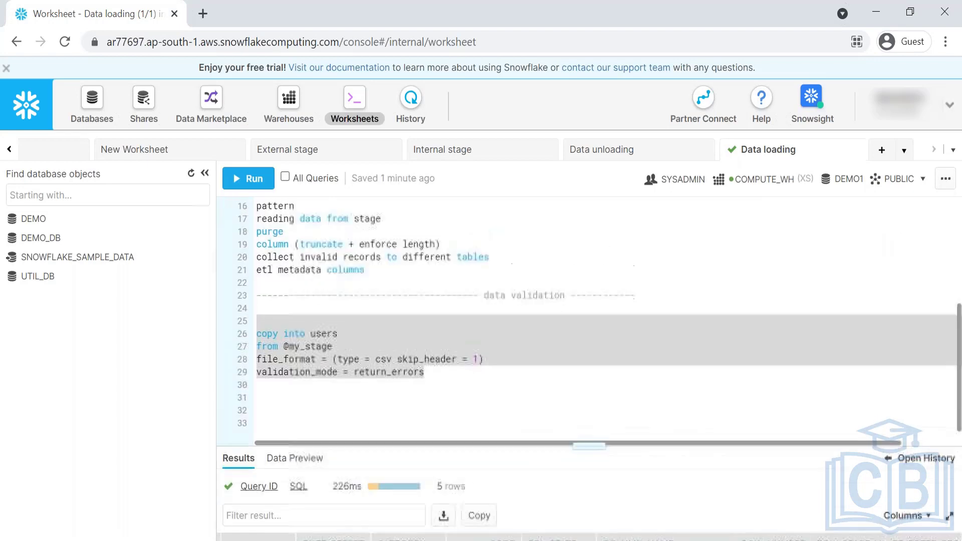
pyautogui.click(376, 395)
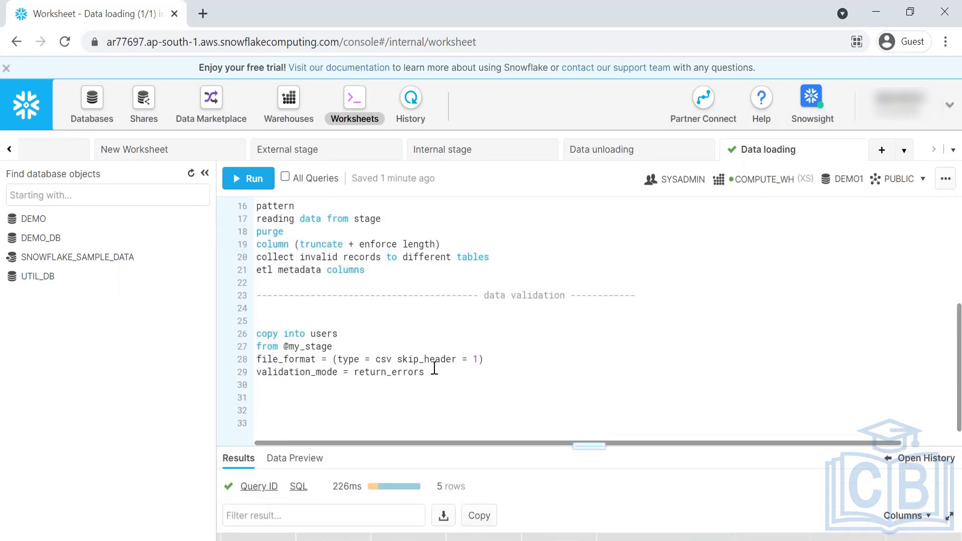
pyautogui.moveTo(424, 372); pyautogui.dragTo(254, 333)
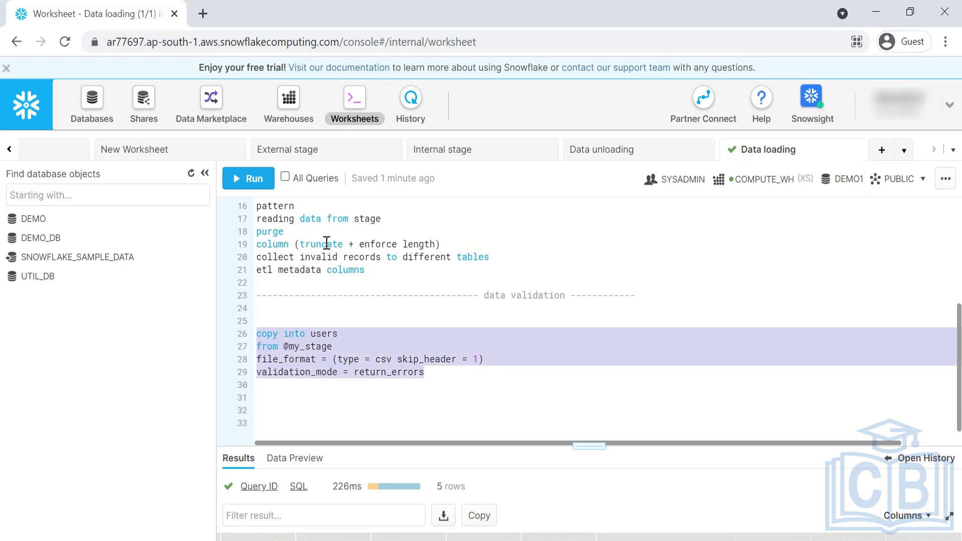
pyautogui.click(341, 343)
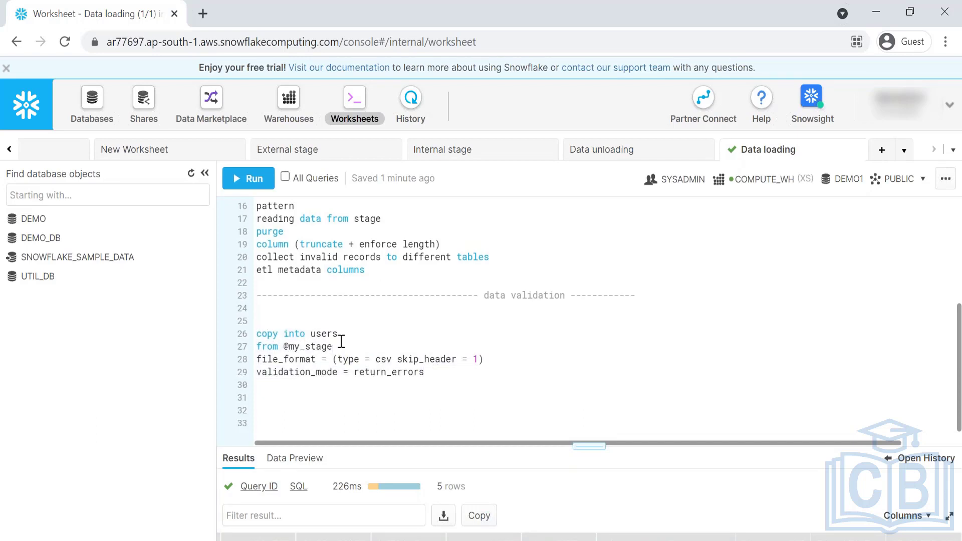
pyautogui.doubleClick(303, 374)
pyautogui.click(379, 382)
pyautogui.moveTo(588, 445); pyautogui.dragTo(572, 337)
pyautogui.scroll(-1, 515, 288)
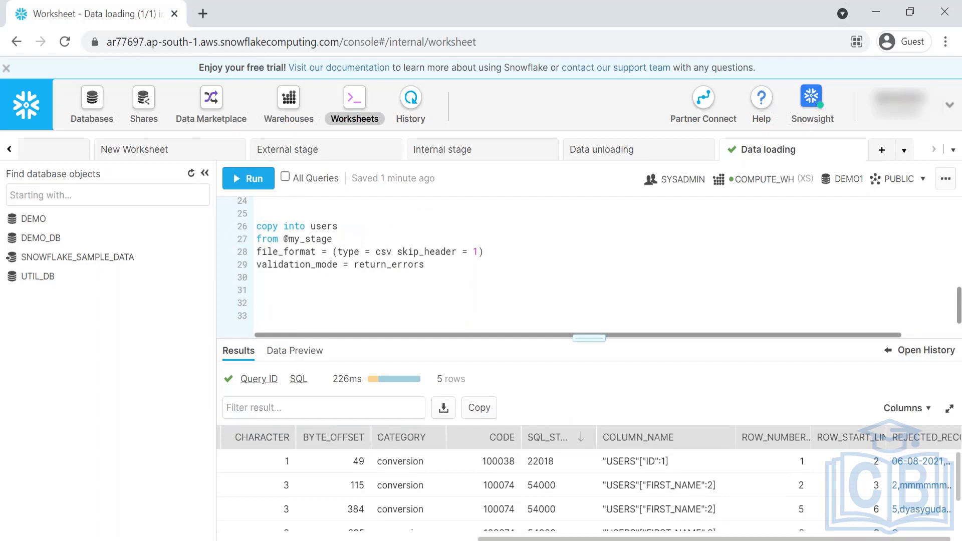
# - Check the create table users statement, highlighting the varchar length of first_name and the integer type of id
pyautogui.scroll(8, 414, 283)
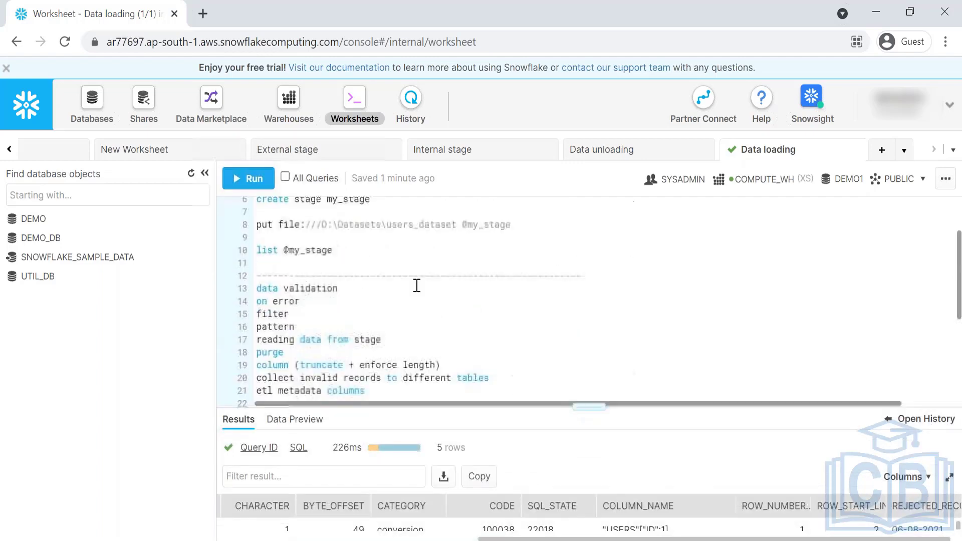
pyautogui.doubleClick(508, 232)
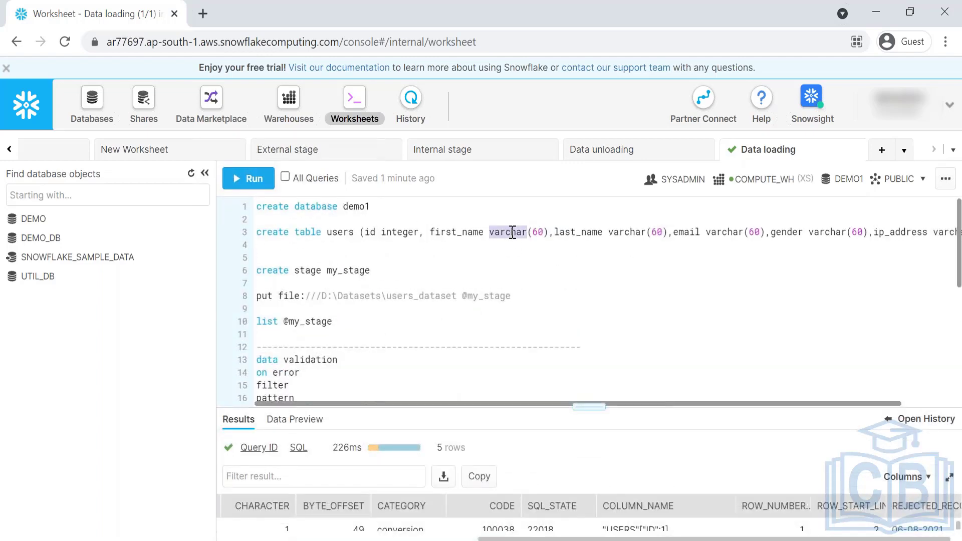
pyautogui.click(545, 233)
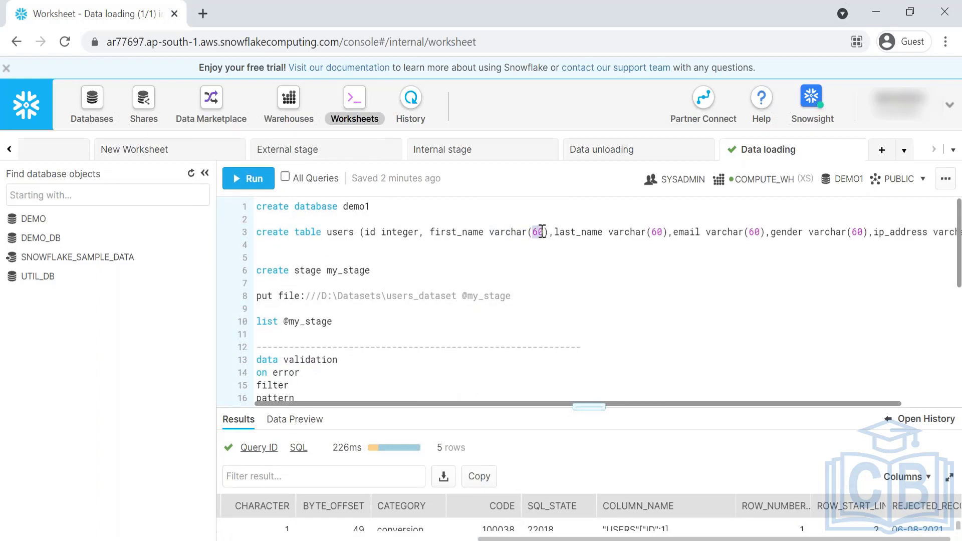
pyautogui.click(393, 232)
pyautogui.doubleClick(392, 232)
pyautogui.scroll(-5, 420, 251)
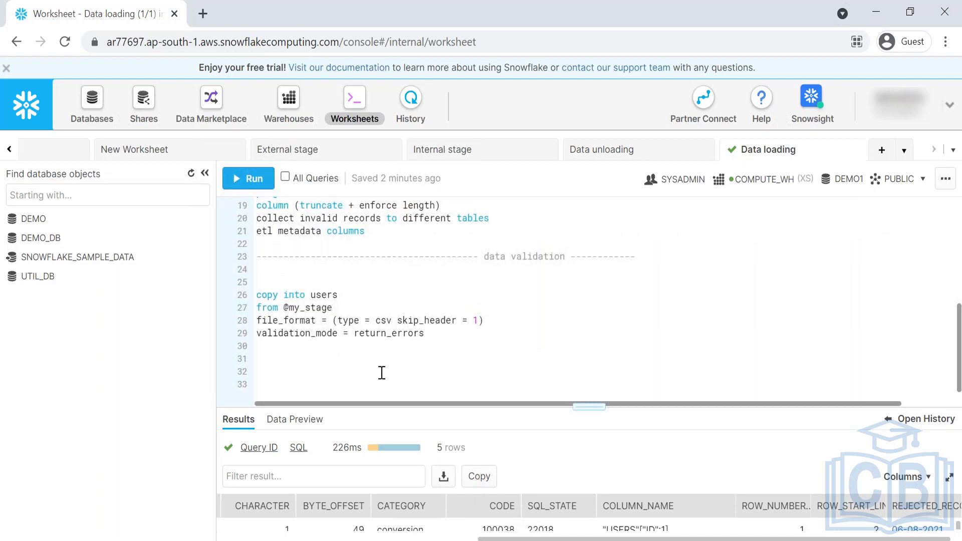
# - Go back over the copy into users statement, highlighting its lines and the validation_mode option
pyautogui.moveTo(267, 296); pyautogui.dragTo(387, 322)
pyautogui.moveTo(472, 349); pyautogui.dragTo(254, 297)
pyautogui.click(350, 346)
pyautogui.moveTo(583, 409); pyautogui.dragTo(512, 407)
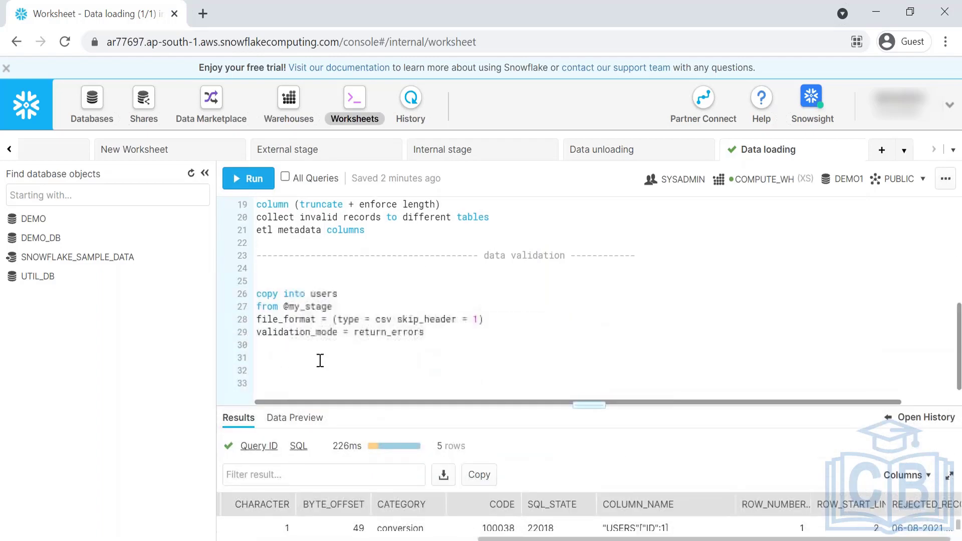
pyautogui.moveTo(267, 331); pyautogui.dragTo(365, 344)
pyautogui.click(355, 350)
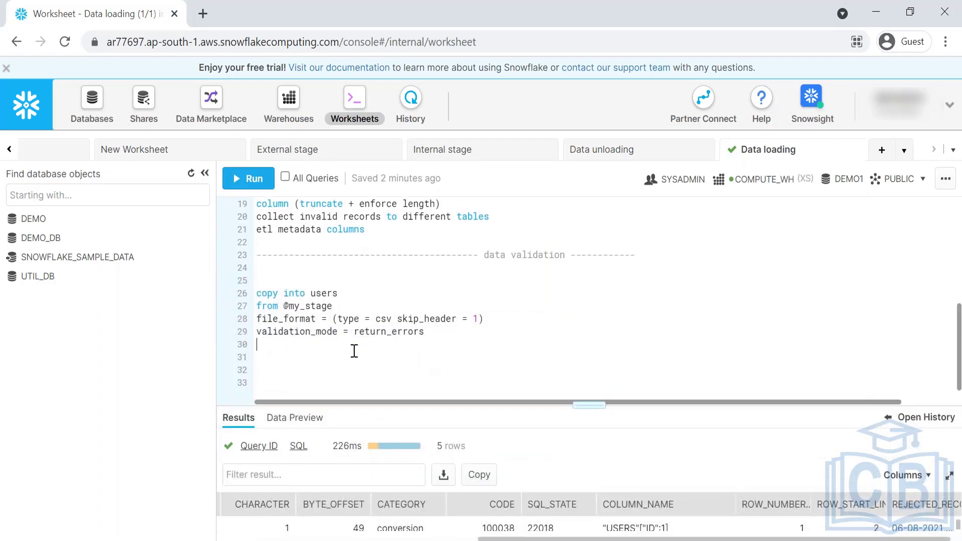
# - Duplicate the copy into users statement below the original and set the duplicate's validation_mode to return_all_errors
pyautogui.moveTo(256, 332); pyautogui.dragTo(258, 279)
pyautogui.hotkey('ctrl', 'c')
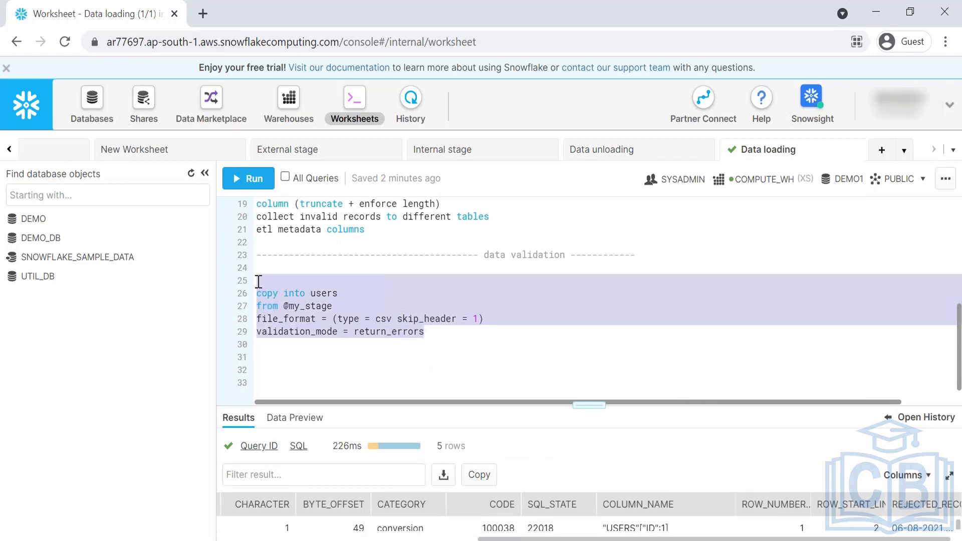
pyautogui.click(293, 365)
pyautogui.hotkey('ctrl', 'v')
pyautogui.doubleClick(375, 392)
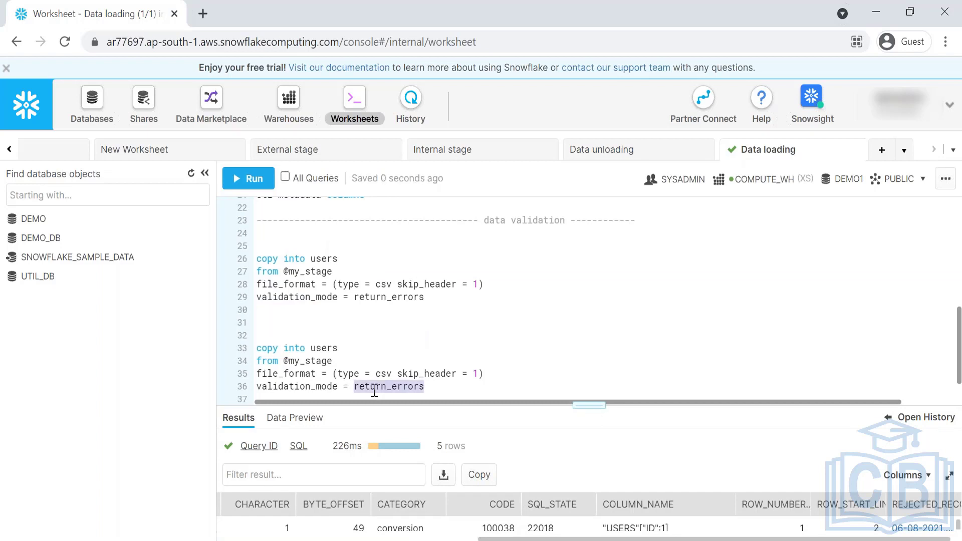
pyautogui.click(401, 382)
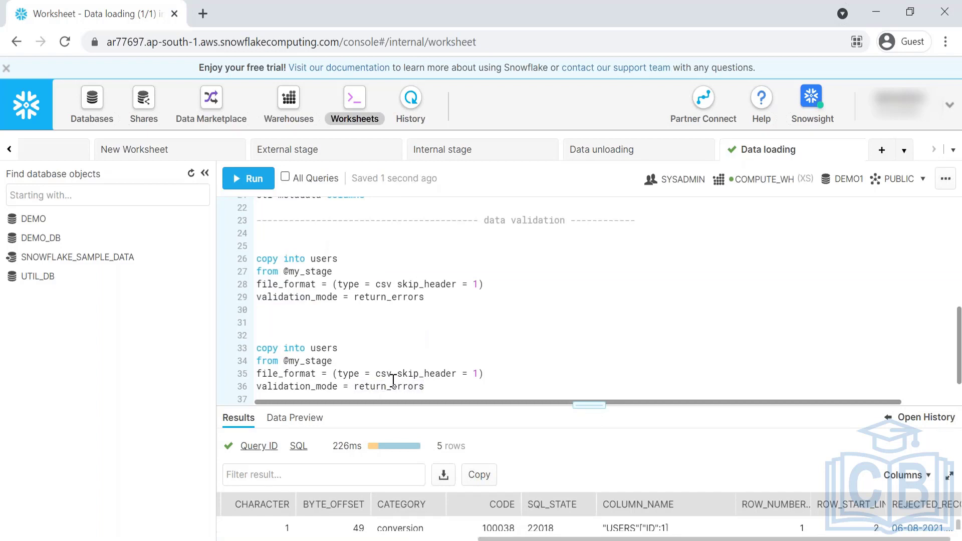
pyautogui.write('all_')
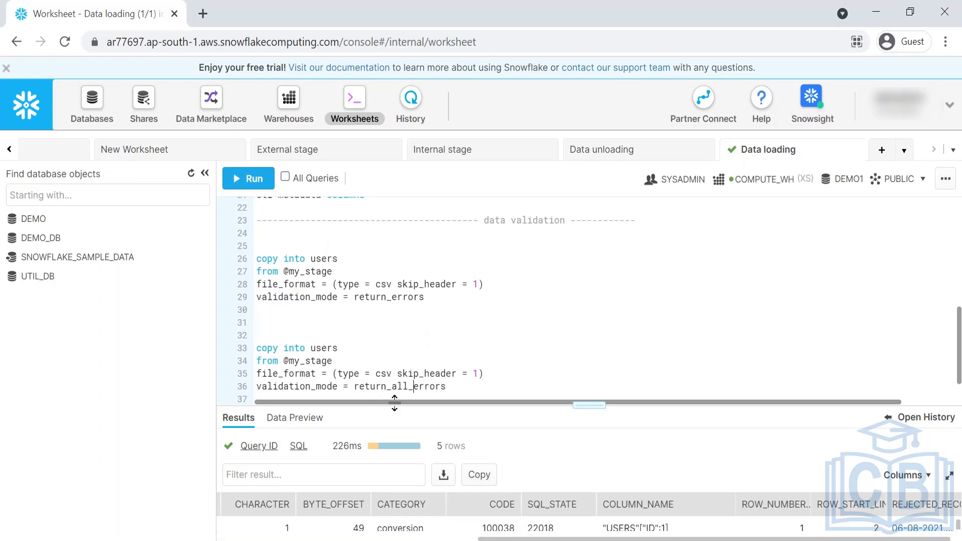
# - Run the copy statement that uses return_all_errors and enlarge the editor area
pyautogui.moveTo(449, 387); pyautogui.dragTo(257, 333)
pyautogui.click(252, 179)
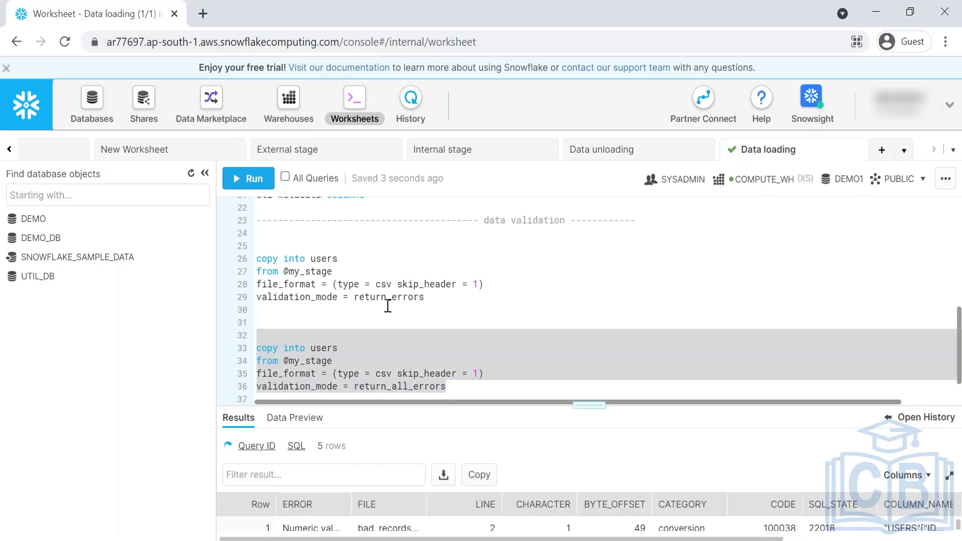
pyautogui.moveTo(610, 404); pyautogui.dragTo(565, 522)
# - Highlight return_all_errors, return_errors and the on error topic to compare the validation options
pyautogui.doubleClick(433, 485)
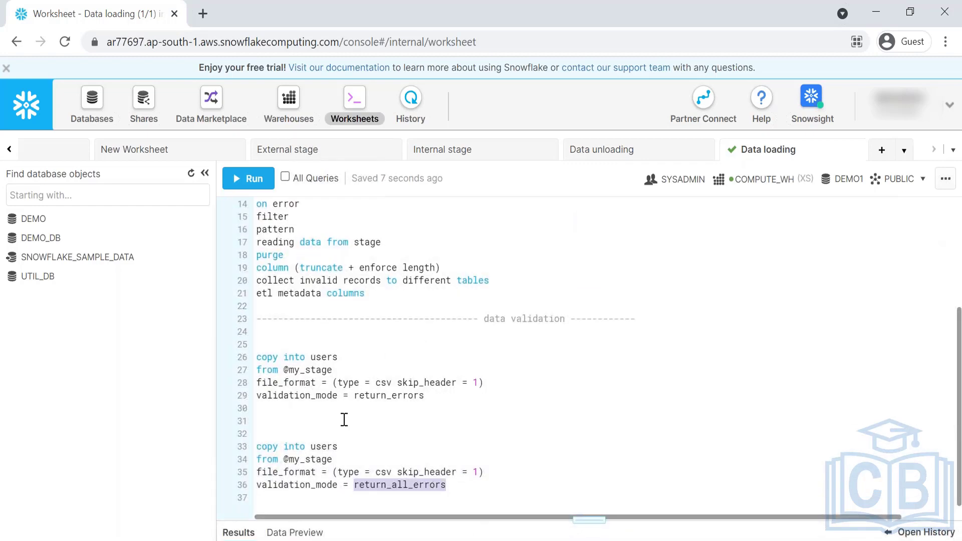
pyautogui.doubleClick(390, 396)
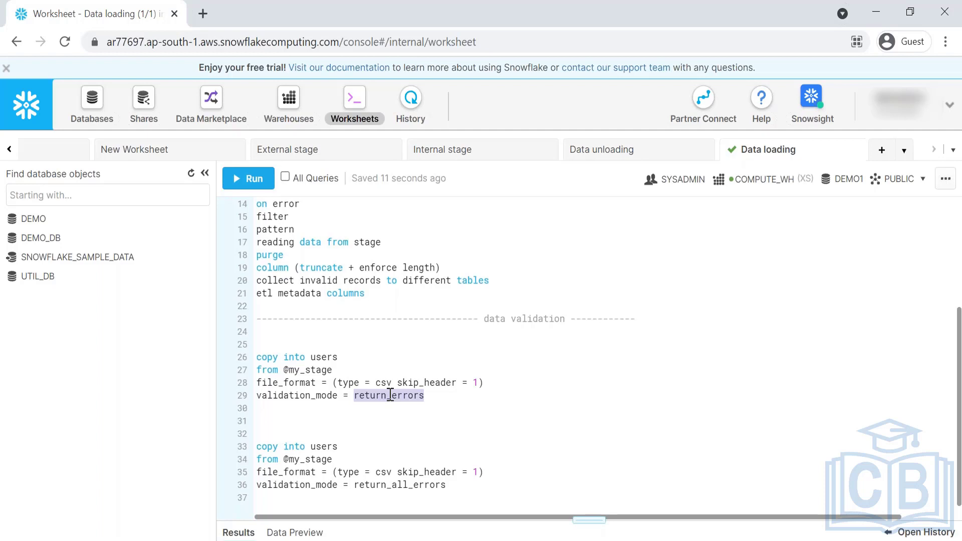
pyautogui.moveTo(256, 203); pyautogui.dragTo(299, 205)
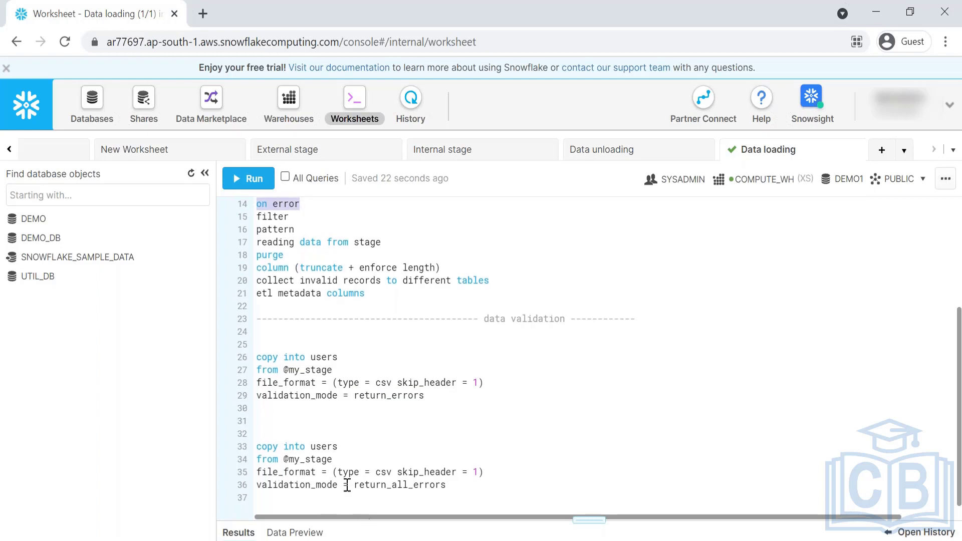
pyautogui.click(259, 204)
pyautogui.moveTo(259, 204); pyautogui.dragTo(306, 203)
pyautogui.click(375, 486)
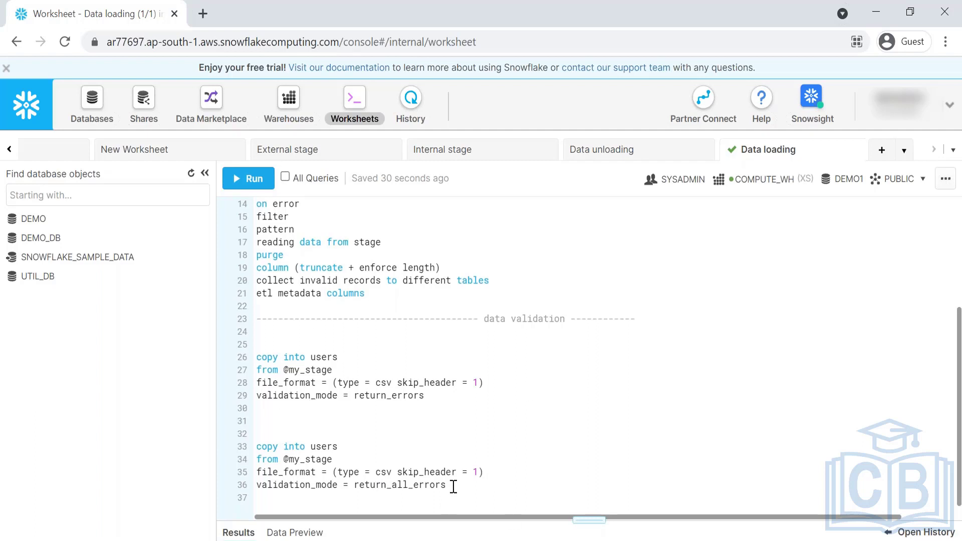
# - Add the note "copy-- 64 days" on the empty line under the data validation heading
pyautogui.click(339, 337)
pyautogui.write('0-- 64 days')
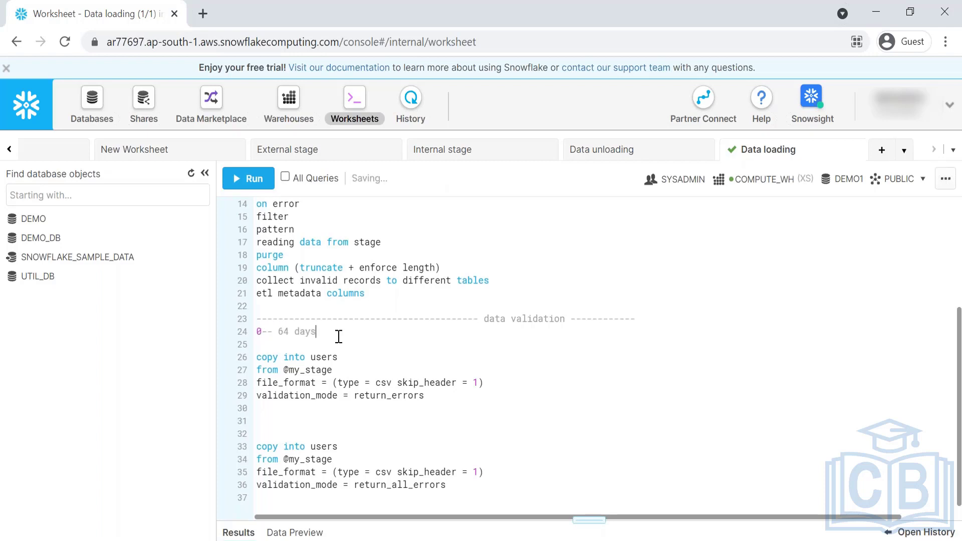
pyautogui.doubleClick(259, 331)
pyautogui.write('copy')
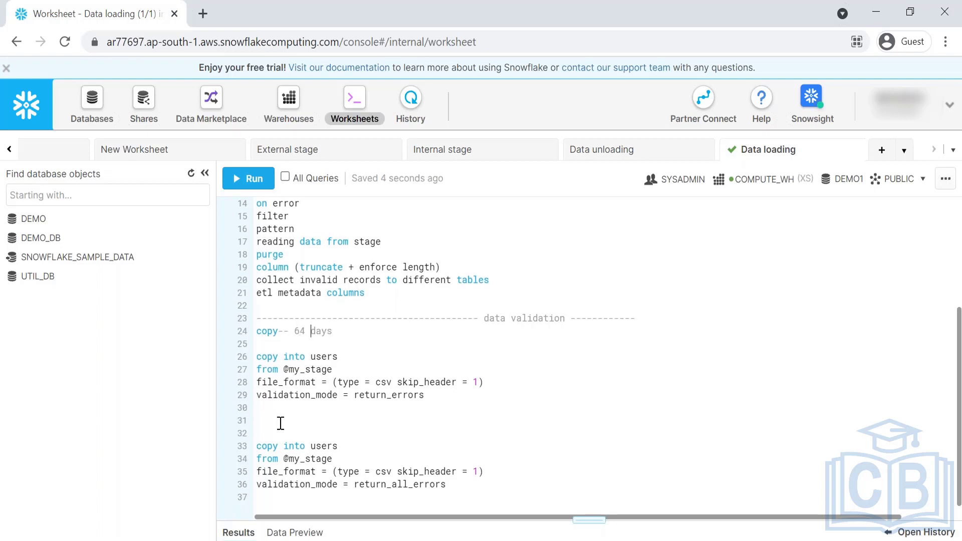
# - Compare the two copy statements, highlighting the return_all_errors value and the whole return_errors statement
pyautogui.doubleClick(388, 486)
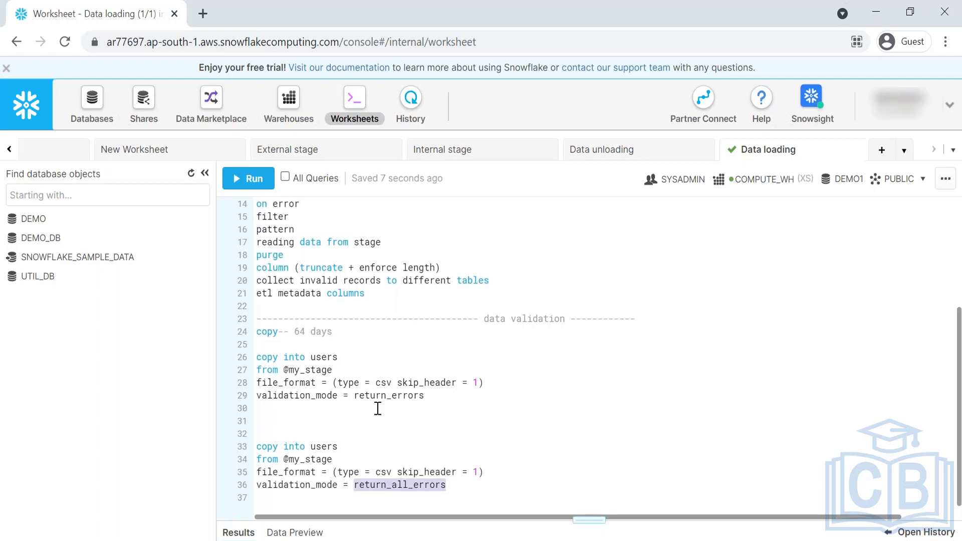
pyautogui.click(368, 476)
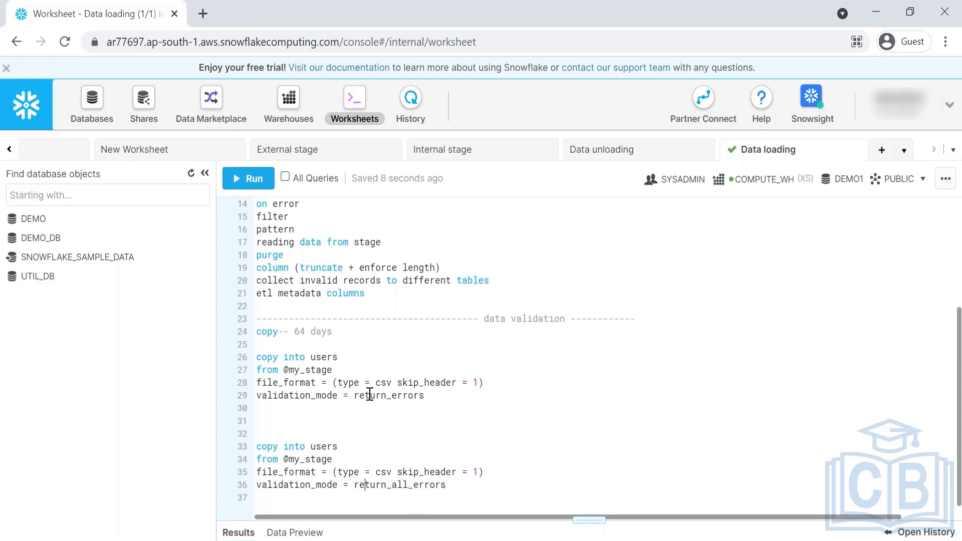
pyautogui.moveTo(360, 488); pyautogui.dragTo(432, 482)
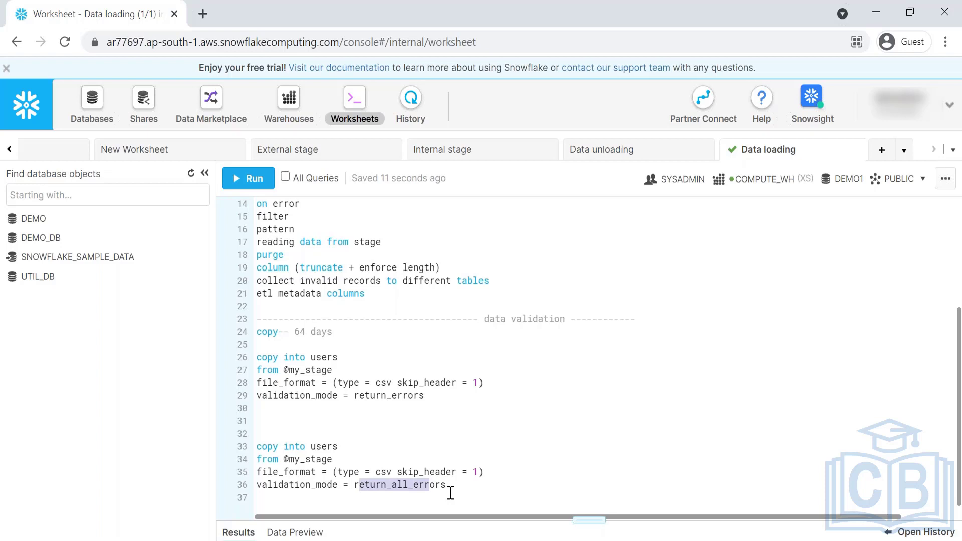
pyautogui.moveTo(262, 446); pyautogui.dragTo(429, 483)
pyautogui.moveTo(445, 404); pyautogui.dragTo(240, 361)
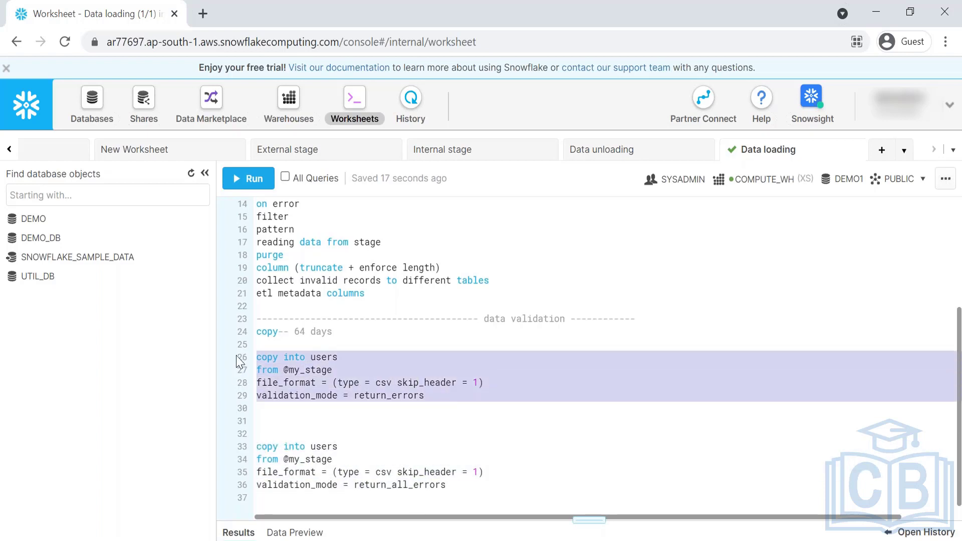
# - Copy the return_errors copy statement and paste it below the return_all_errors one
pyautogui.moveTo(435, 397); pyautogui.dragTo(257, 352)
pyautogui.hotkey('ctrl', 'c')
pyautogui.hotkey('ctrl', '-')
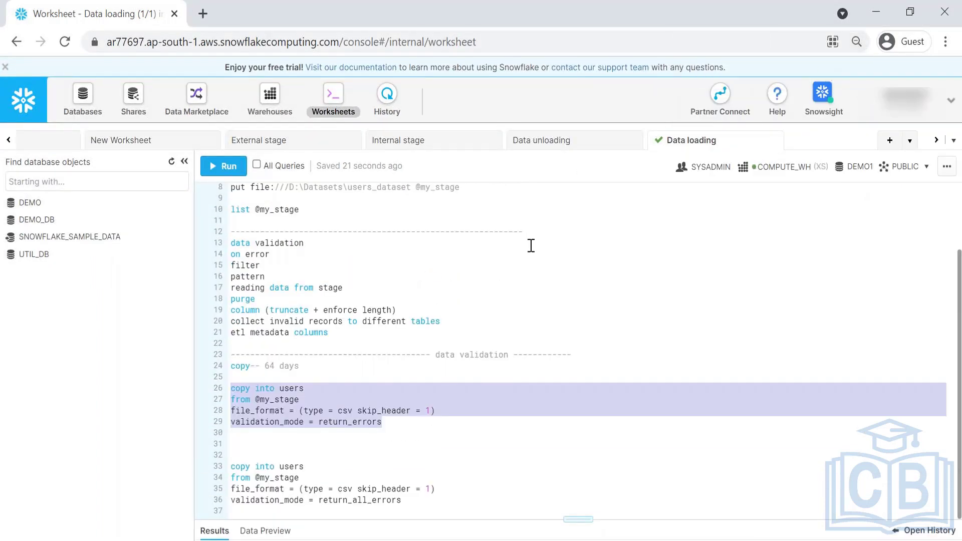
pyautogui.hotkey('ctrl', '+')
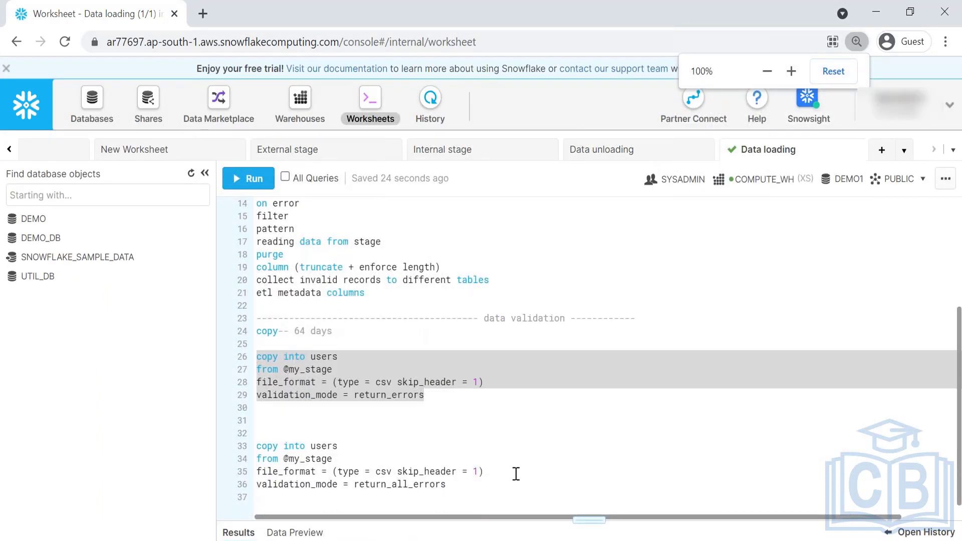
pyautogui.click(520, 491)
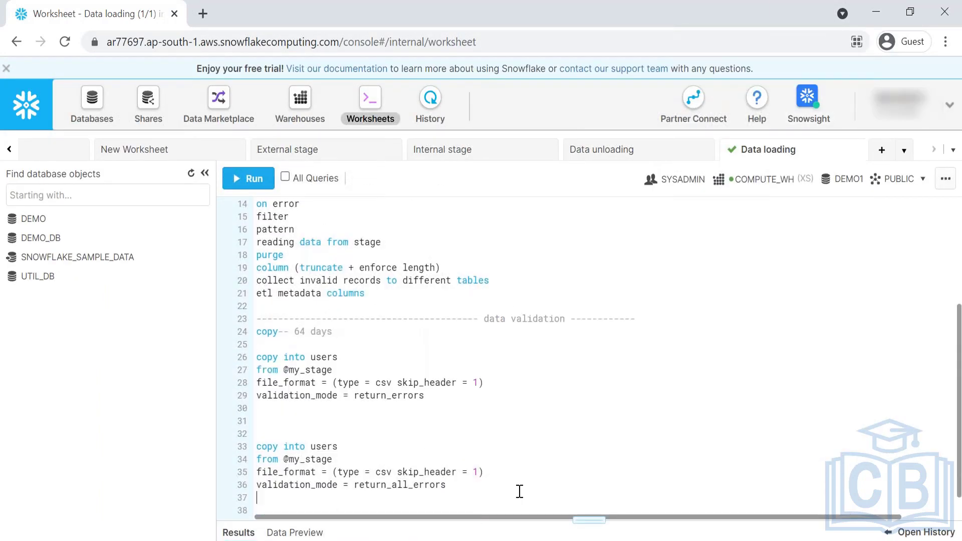
pyautogui.press('Return')
pyautogui.press('Return')
pyautogui.hotkey('ctrl', 'v')
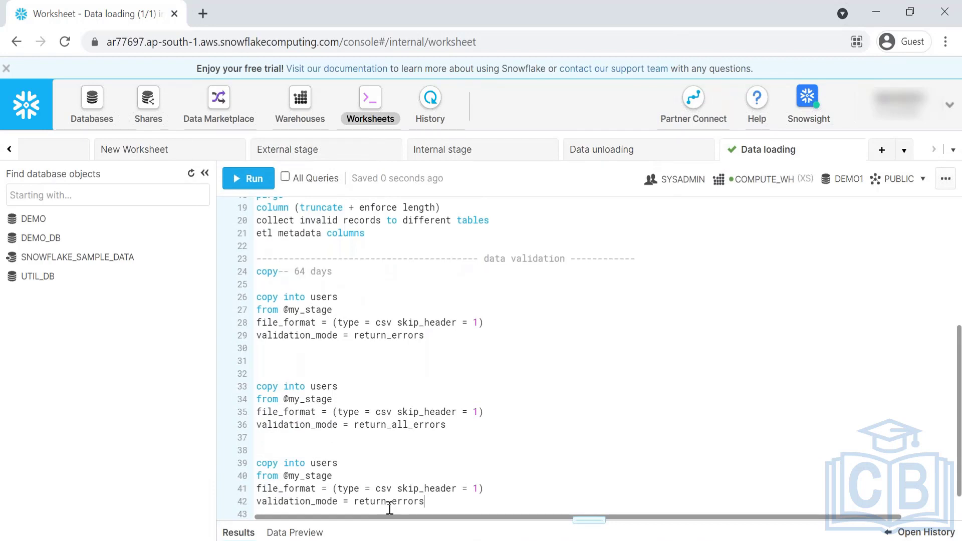
# - Change the pasted copy statement's validation_mode to return_2_rows and run that statement
pyautogui.click(390, 506)
pyautogui.write('10_')
pyautogui.press('BackSpace')
pyautogui.press('Delete')
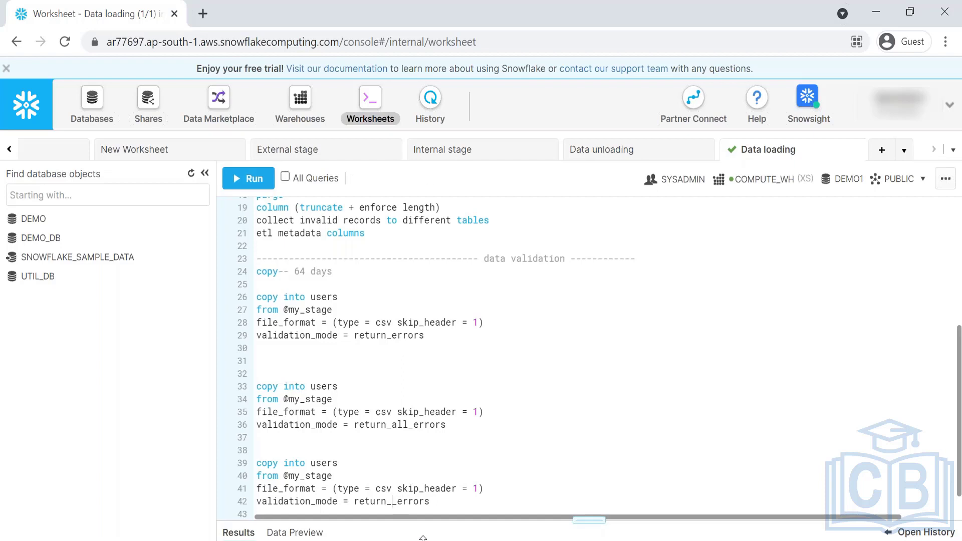
pyautogui.write('2')
pyautogui.hotkey('ctrl', 'Return')
pyautogui.moveTo(417, 444); pyautogui.dragTo(236, 401)
pyautogui.write('rows')
pyautogui.click(245, 178)
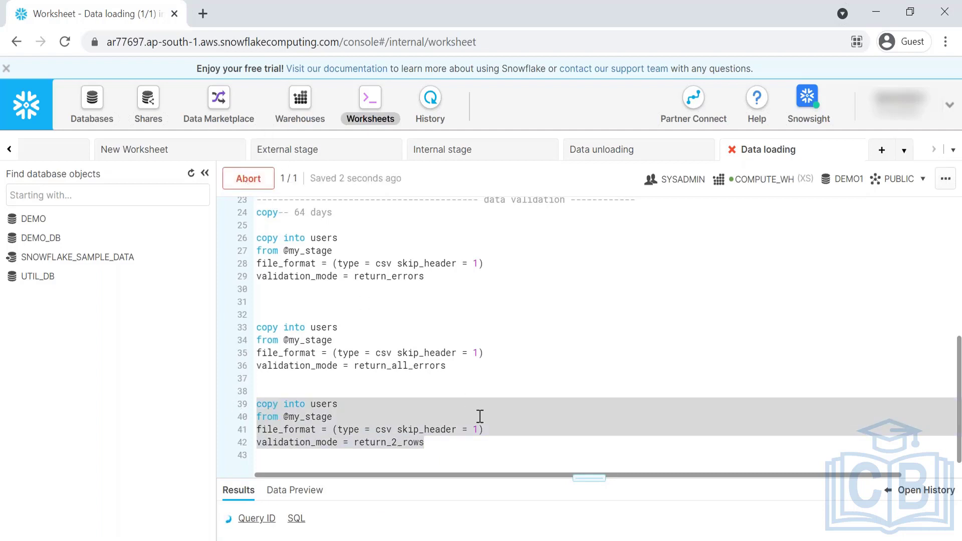
# - Change the last copy statement's validation_mode to return_200_rows and run it
pyautogui.click(429, 464)
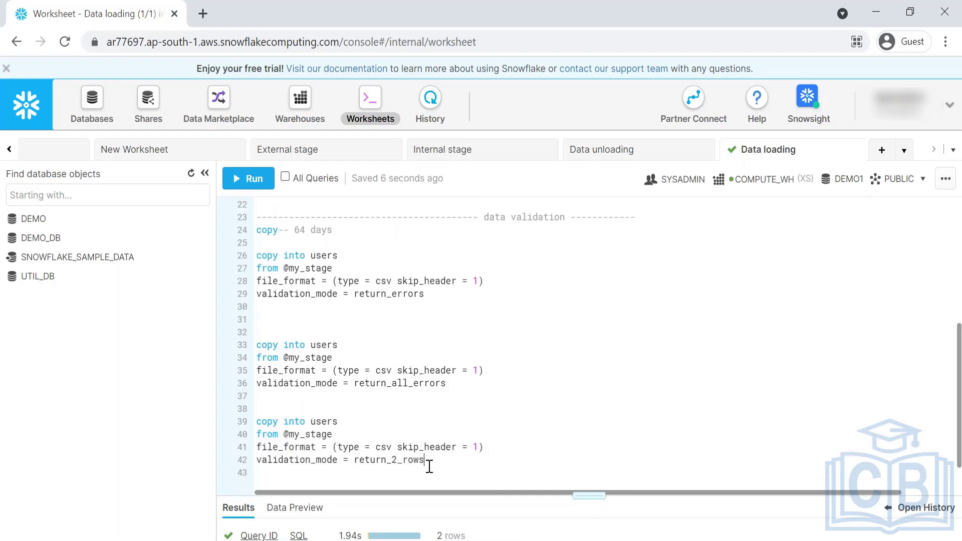
pyautogui.click(360, 461)
pyautogui.moveTo(379, 461); pyautogui.dragTo(407, 456)
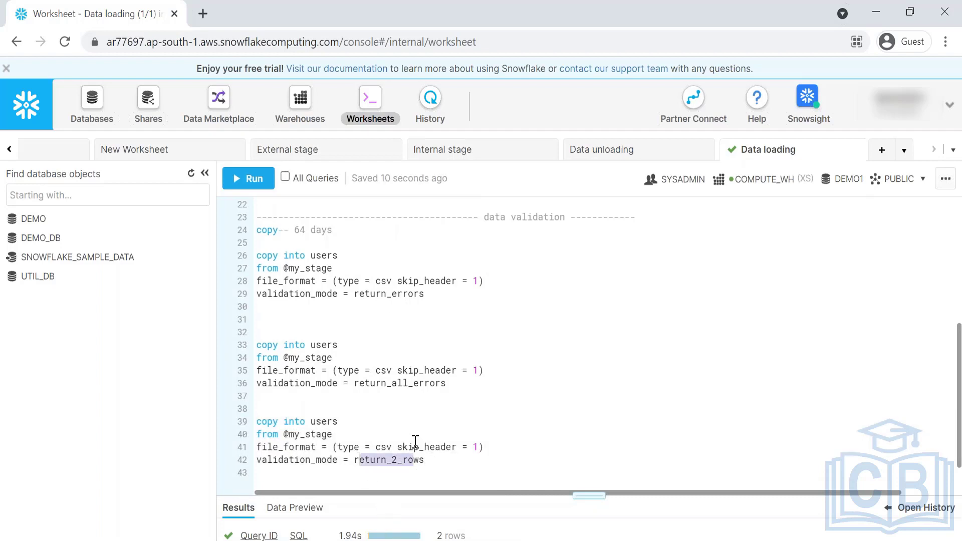
pyautogui.click(399, 461)
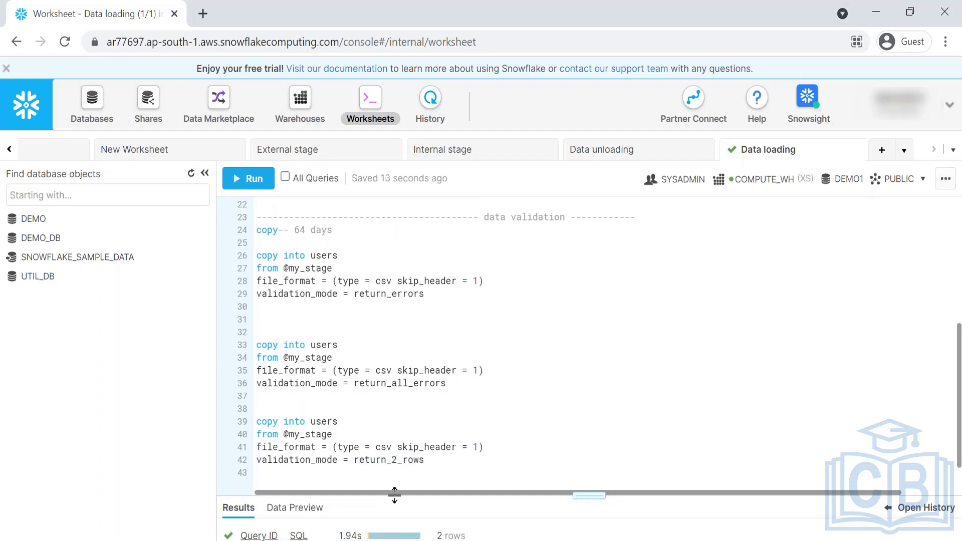
pyautogui.write('00')
pyautogui.moveTo(440, 460); pyautogui.dragTo(232, 415)
pyautogui.click(253, 179)
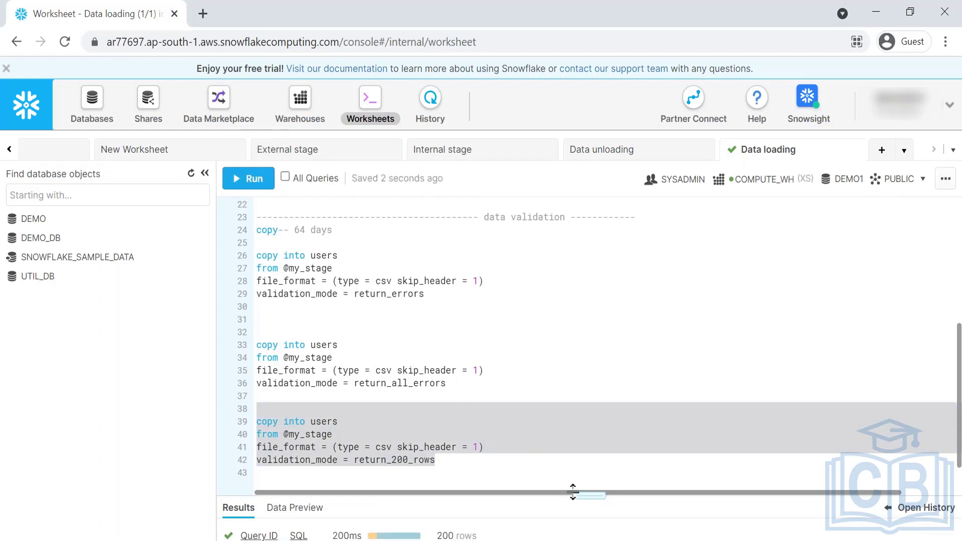
# - Enlarge the results area to look through the returned user rows, and shrink it again to show the copy statements
pyautogui.moveTo(573, 492); pyautogui.dragTo(514, 271)
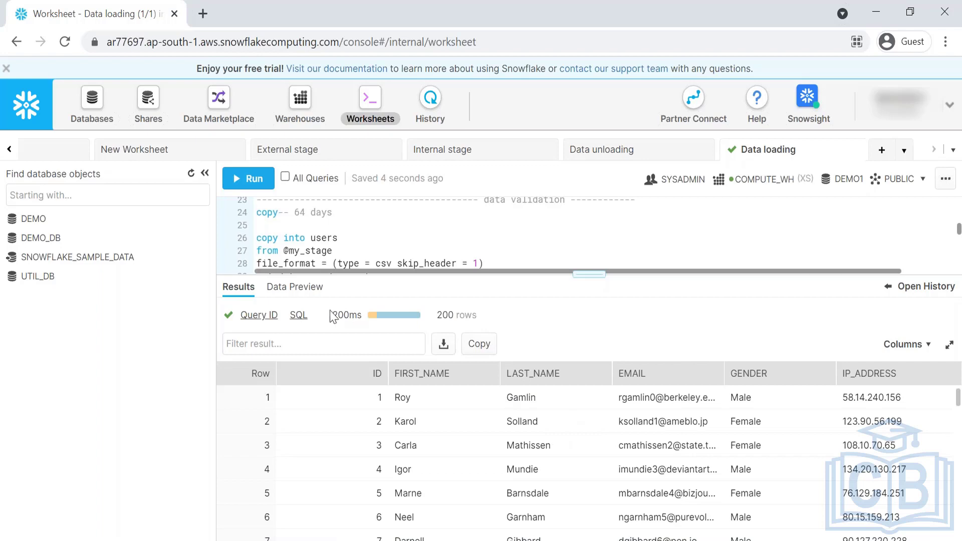
pyautogui.scroll(-20, 442, 473)
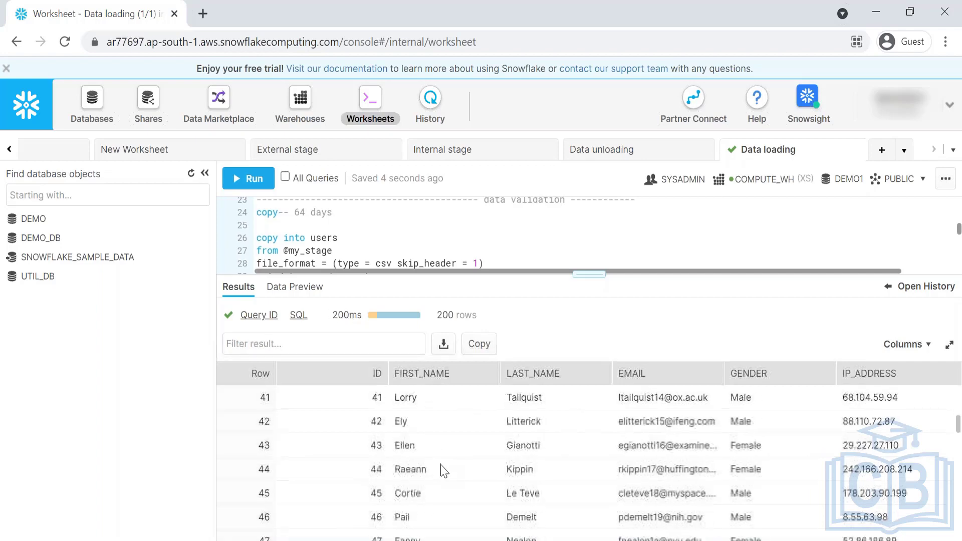
pyautogui.scroll(-20, 443, 472)
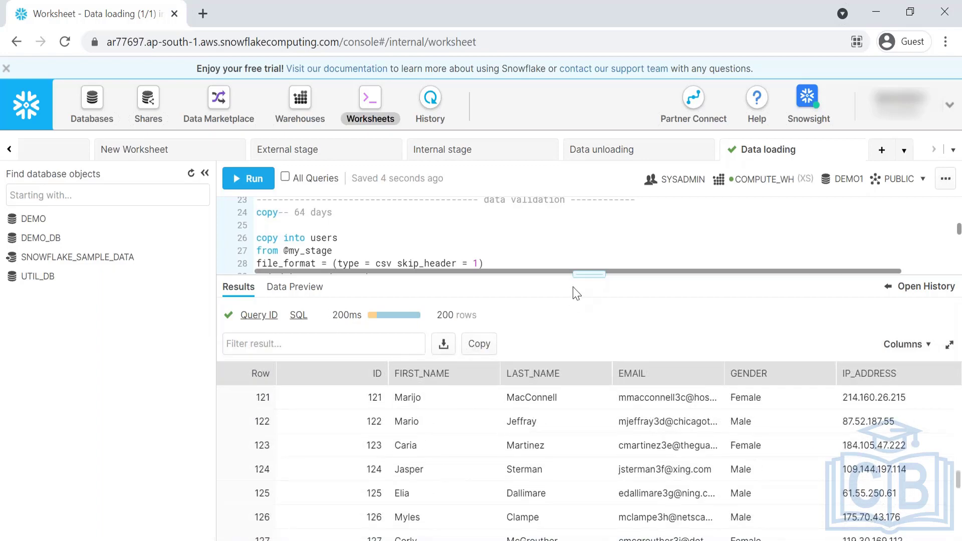
pyautogui.moveTo(584, 275); pyautogui.dragTo(440, 427)
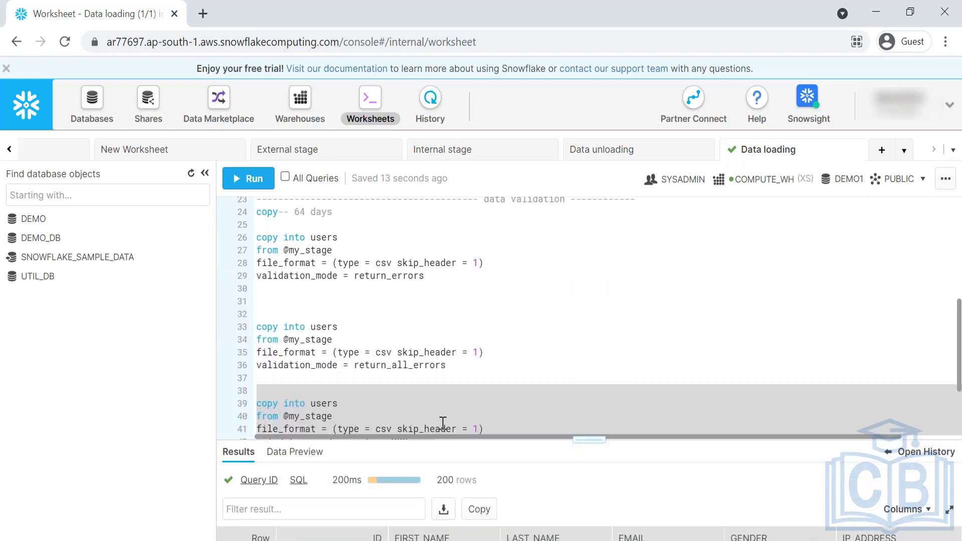
pyautogui.scroll(-1, 444, 424)
pyautogui.click(472, 412)
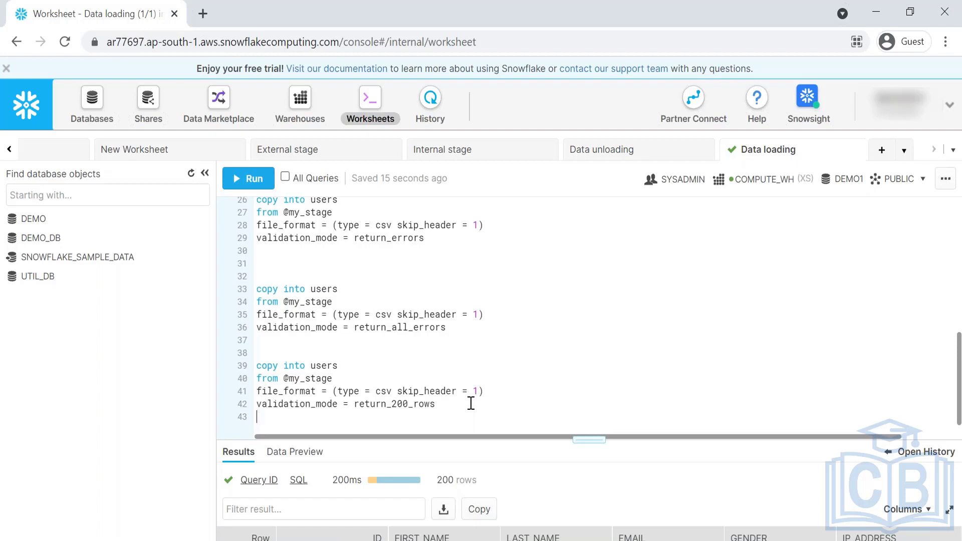
# - Review the data validation section, highlighting its heading and the copy statements with their validation modes
pyautogui.scroll(3, 471, 305)
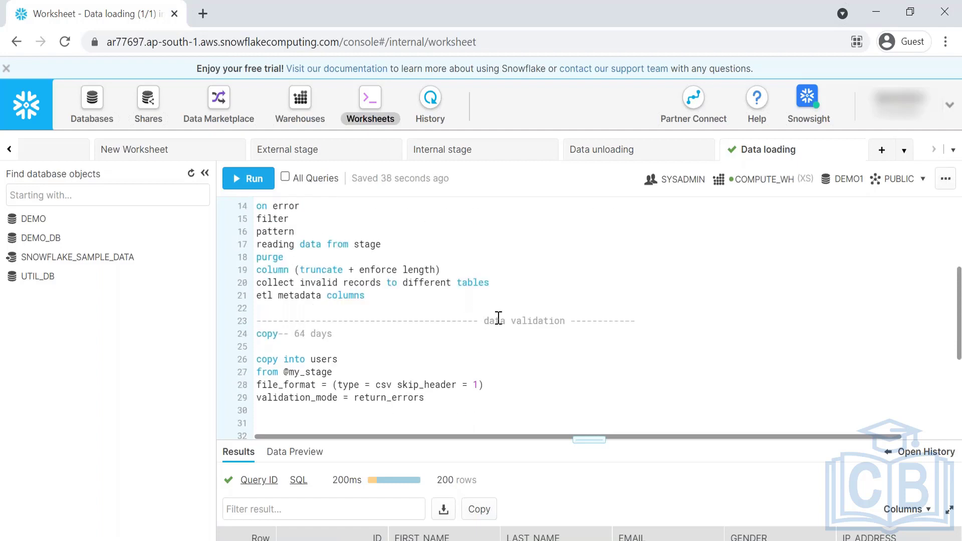
pyautogui.moveTo(496, 320); pyautogui.dragTo(570, 321)
pyautogui.scroll(-3, 533, 333)
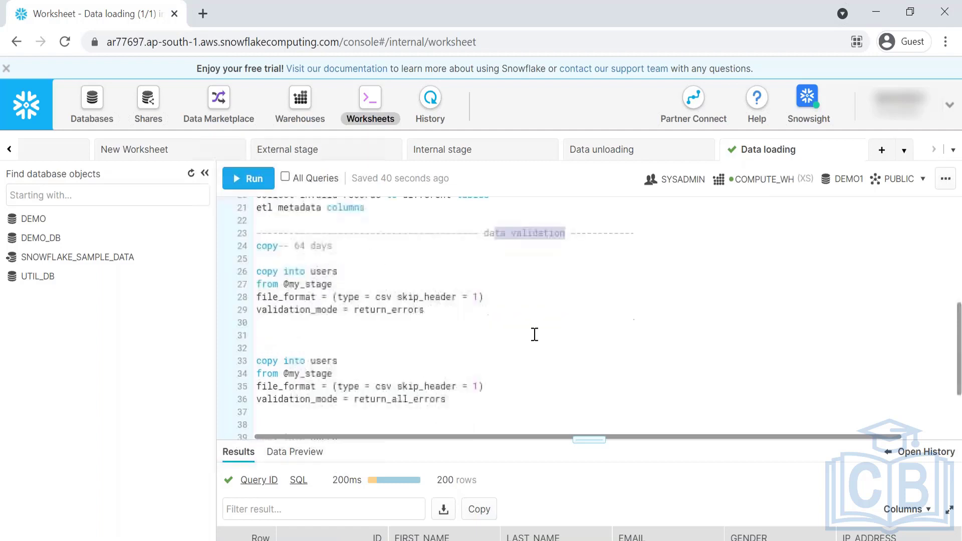
pyautogui.moveTo(381, 327); pyautogui.dragTo(419, 326)
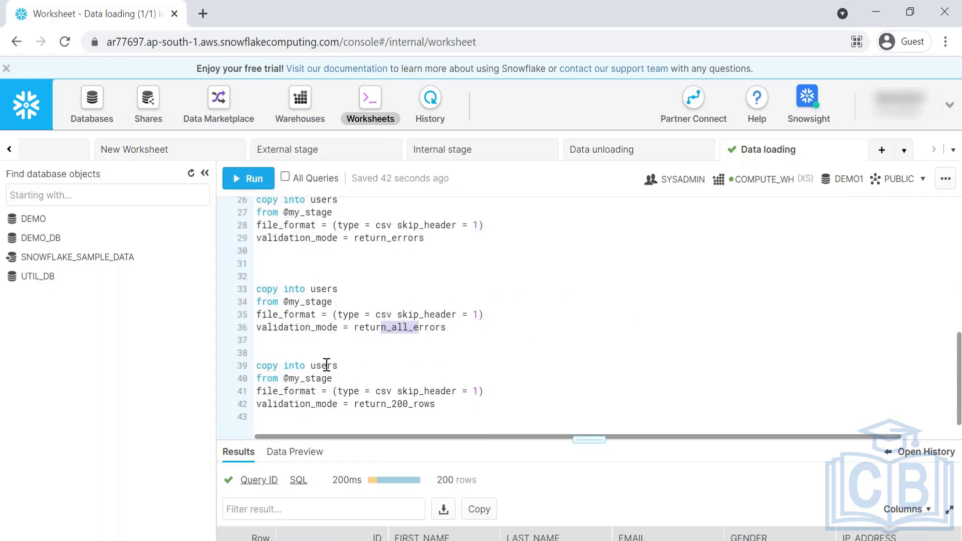
pyautogui.moveTo(258, 293); pyautogui.dragTo(490, 421)
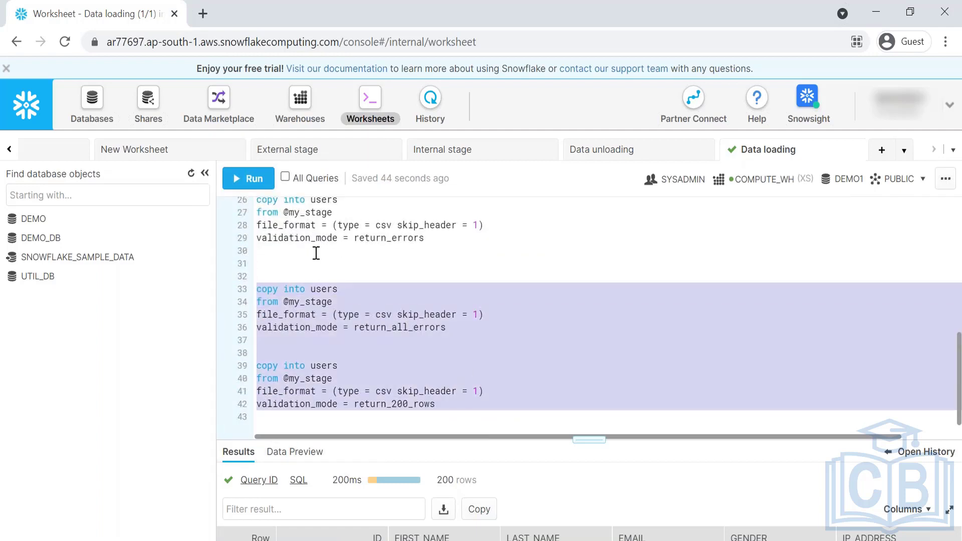
pyautogui.scroll(2, 359, 282)
pyautogui.moveTo(451, 318); pyautogui.dragTo(276, 274)
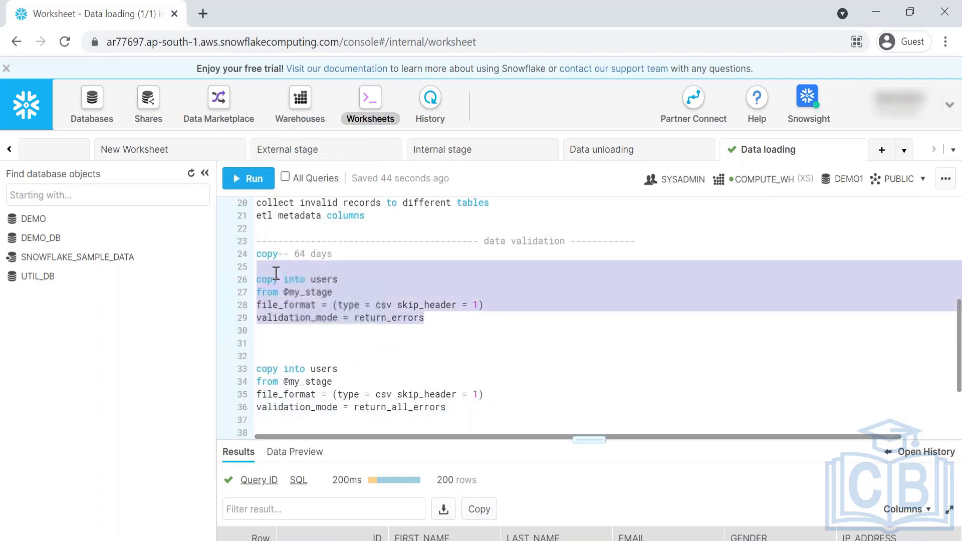
pyautogui.click(415, 338)
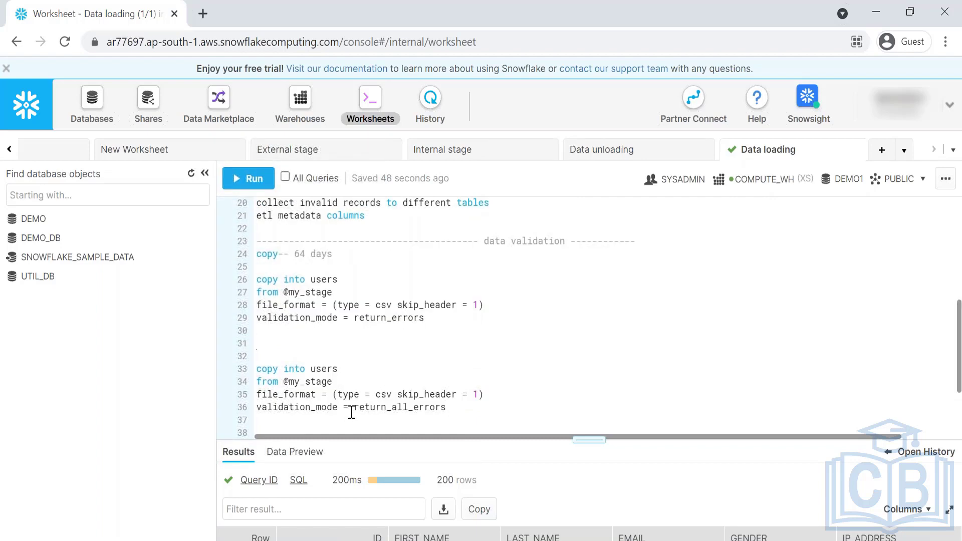
# - Compare the return_all_errors and return_errors values, highlighting the return_errors statement and the two copy statements below it
pyautogui.moveTo(350, 407); pyautogui.dragTo(444, 408)
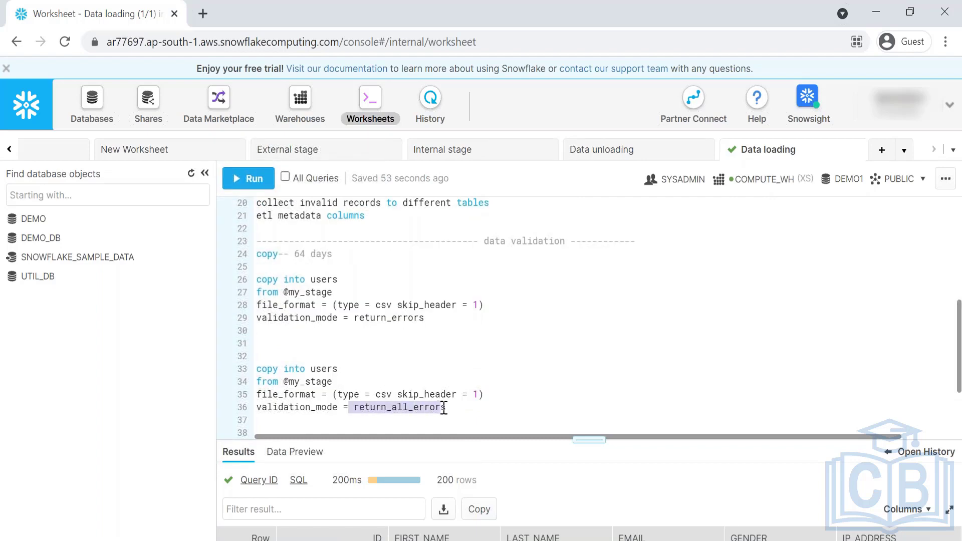
pyautogui.click(408, 378)
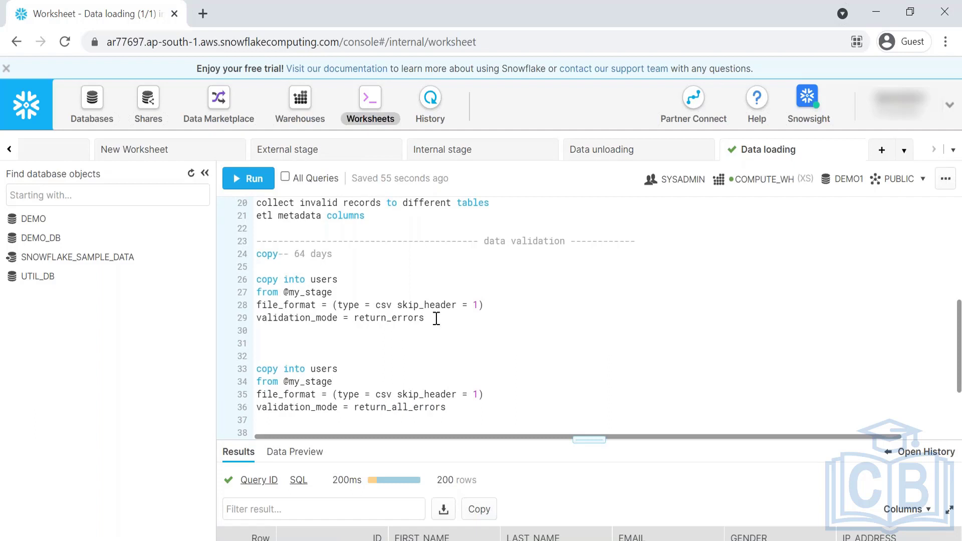
pyautogui.moveTo(436, 319); pyautogui.dragTo(353, 314)
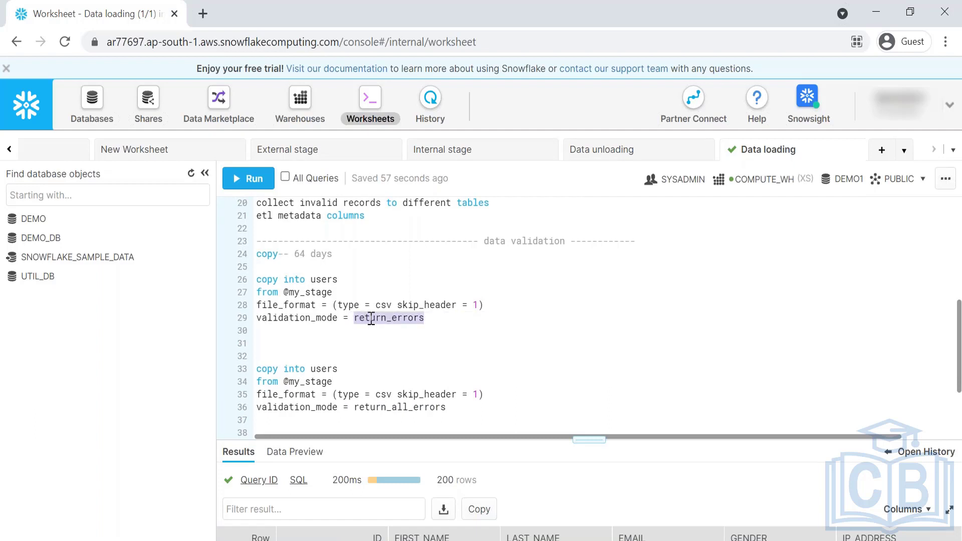
pyautogui.moveTo(436, 319); pyautogui.dragTo(258, 277)
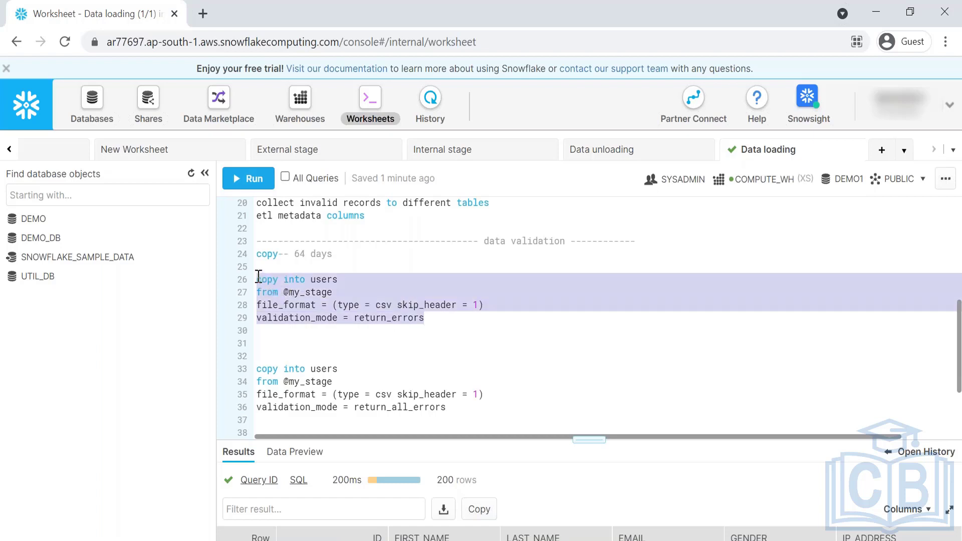
pyautogui.click(376, 330)
pyautogui.doubleClick(376, 322)
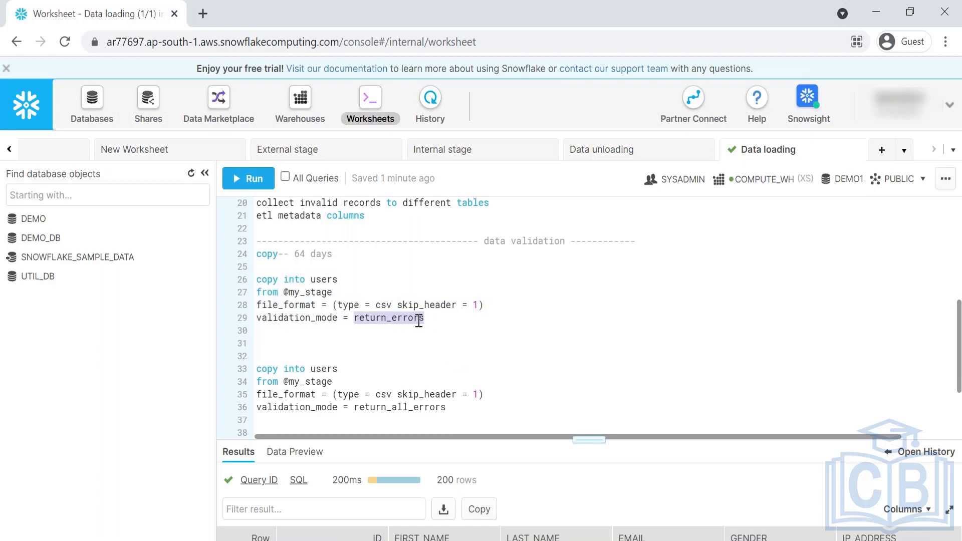
pyautogui.moveTo(441, 323); pyautogui.dragTo(252, 270)
pyautogui.scroll(-2, 460, 404)
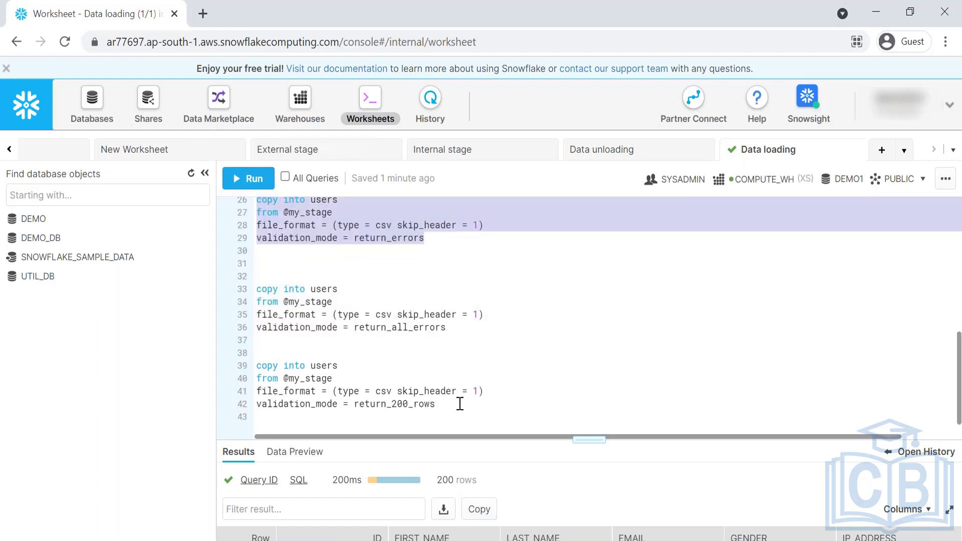
pyautogui.moveTo(460, 404); pyautogui.dragTo(260, 286)
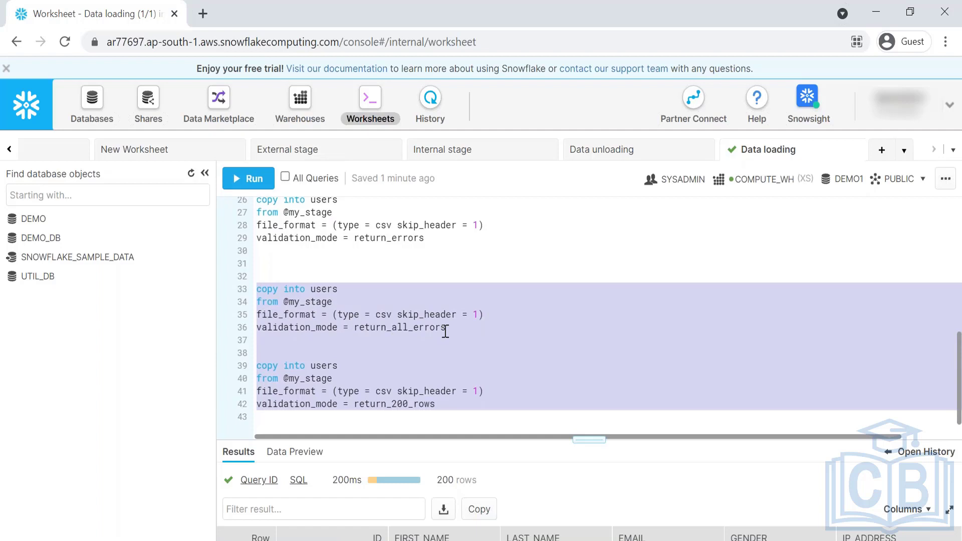
# - Add a dashed comment heading "on error" a few lines below the return_200_rows statement
pyautogui.click(492, 404)
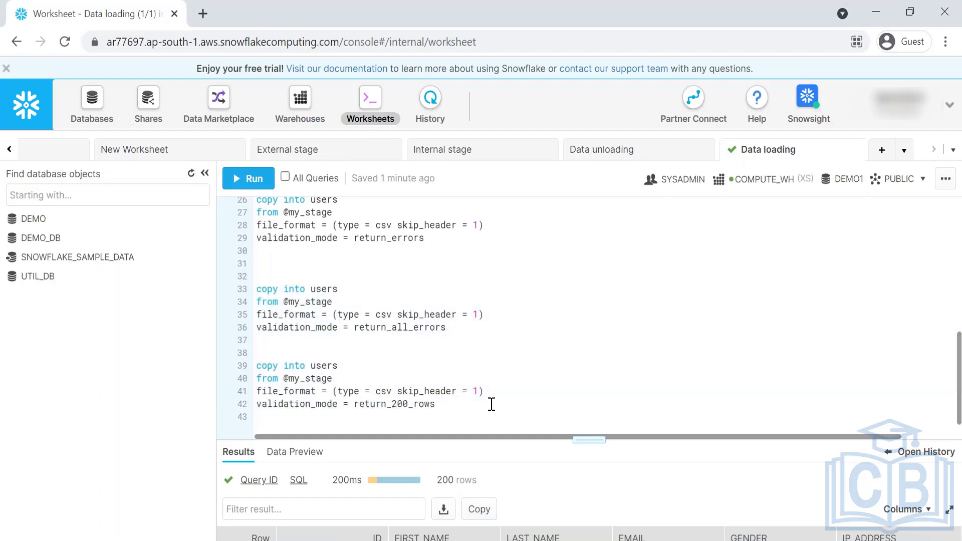
pyautogui.press('Return')
pyautogui.press('Return')
pyautogui.press('Return')
pyautogui.press('Return')
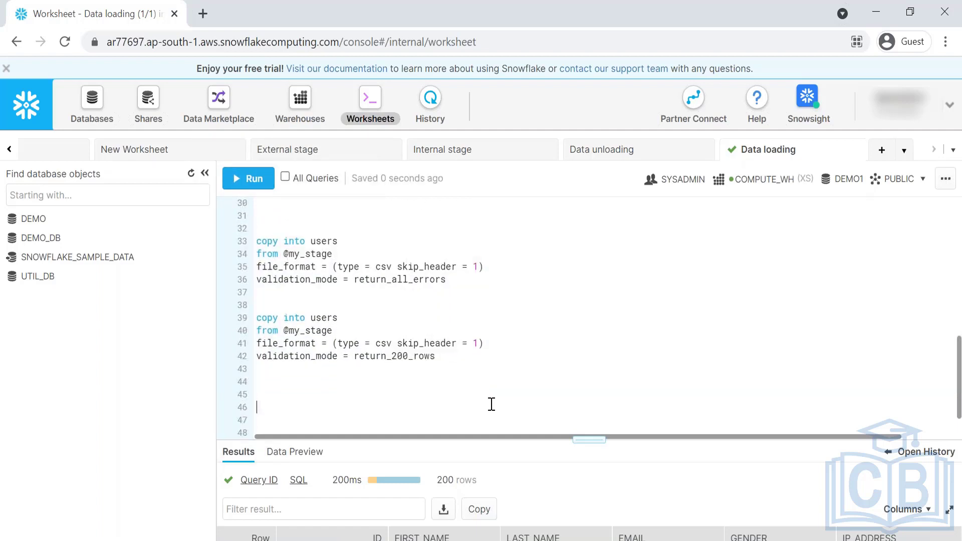
pyautogui.write('------------')
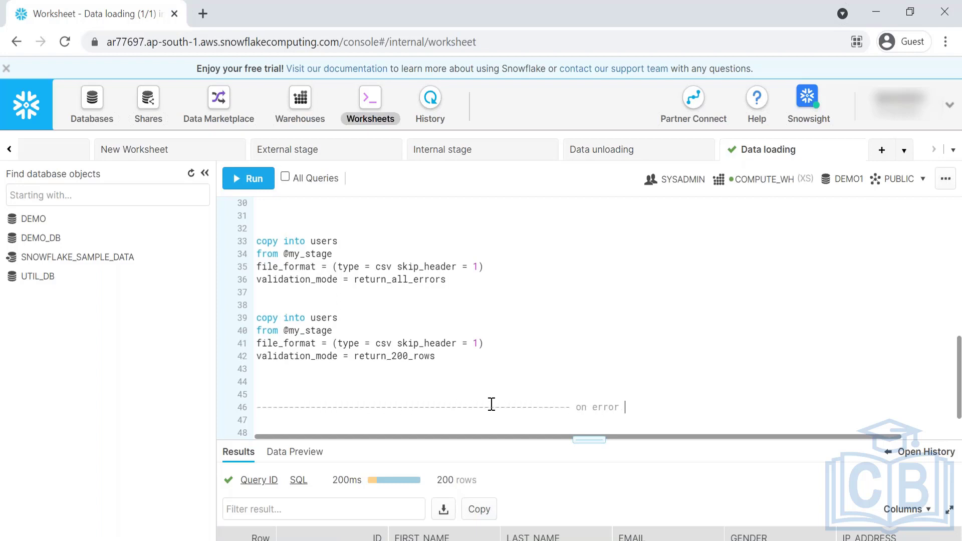
pyautogui.write('--------------')
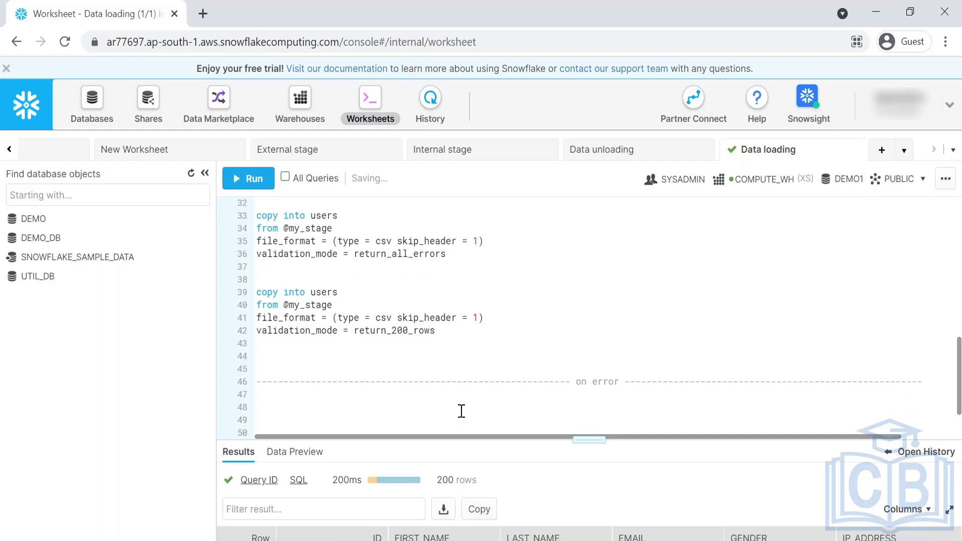
# - Copy the return_errors copy statement and paste it below the on error heading
pyautogui.scroll(3, 464, 306)
pyautogui.scroll(4, 463, 306)
pyautogui.scroll(-2, 397, 339)
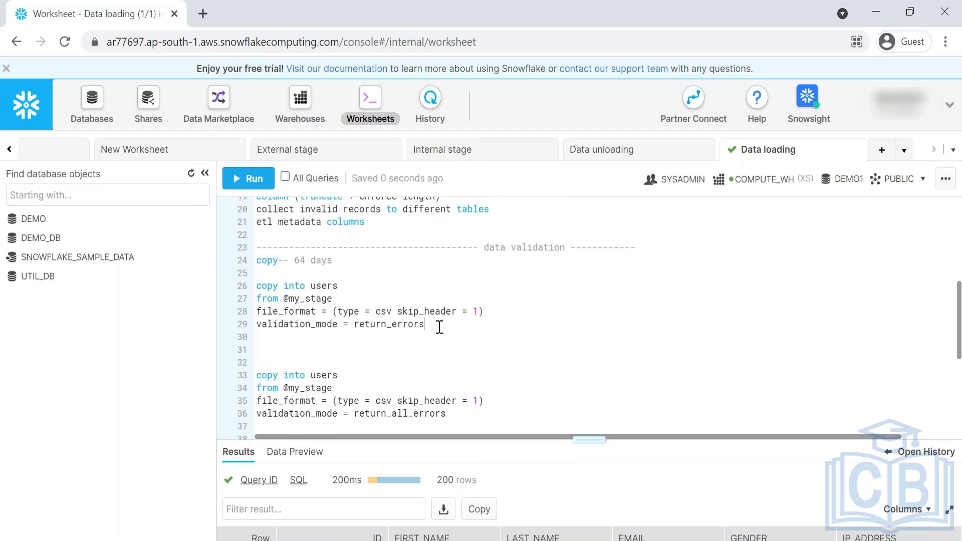
pyautogui.moveTo(439, 327); pyautogui.dragTo(258, 285)
pyautogui.click(287, 284)
pyautogui.scroll(-6, 298, 374)
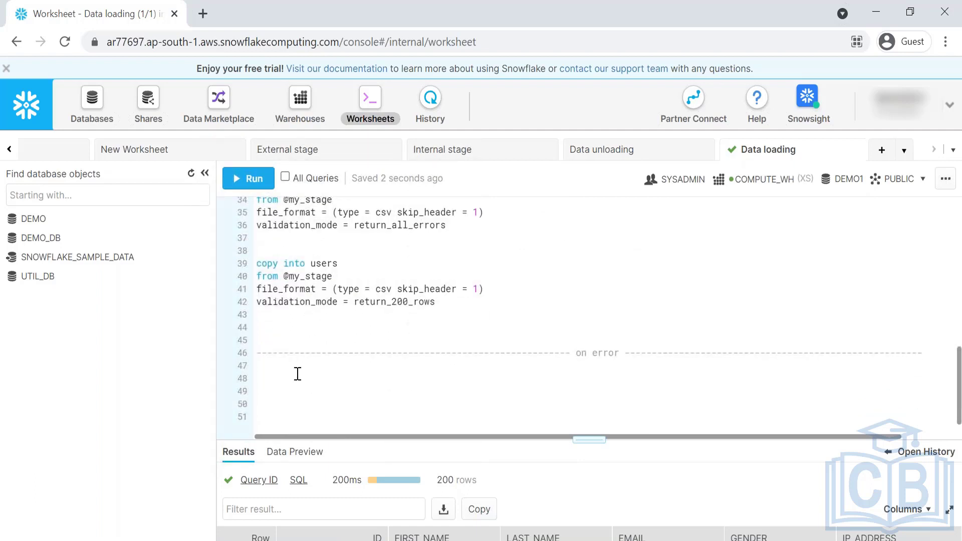
pyautogui.hotkey('ctrl', 'v')
pyautogui.scroll(-1, 291, 381)
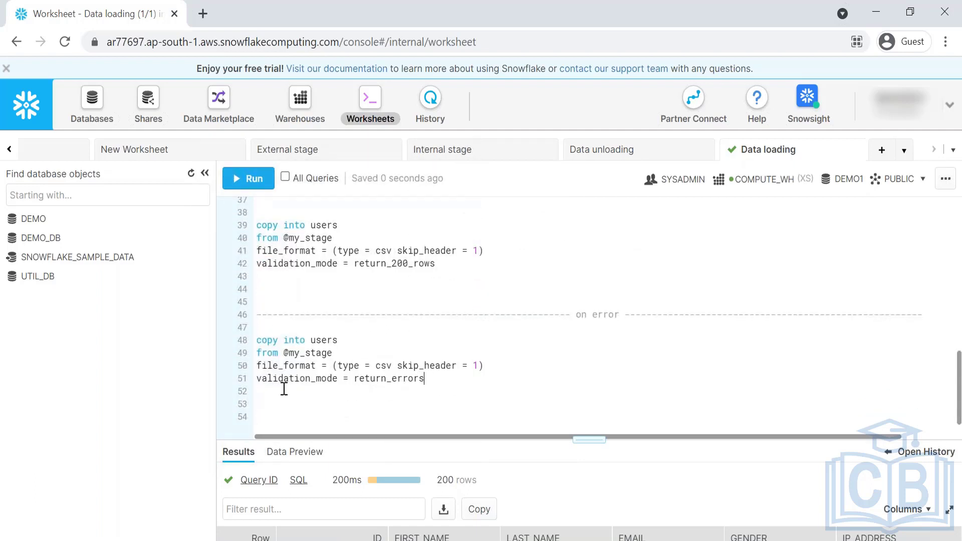
# - Replace the validation_mode line of the copy statement under the on error heading with on_errors
pyautogui.tripleClick(283, 384)
pyautogui.press('BackSpace')
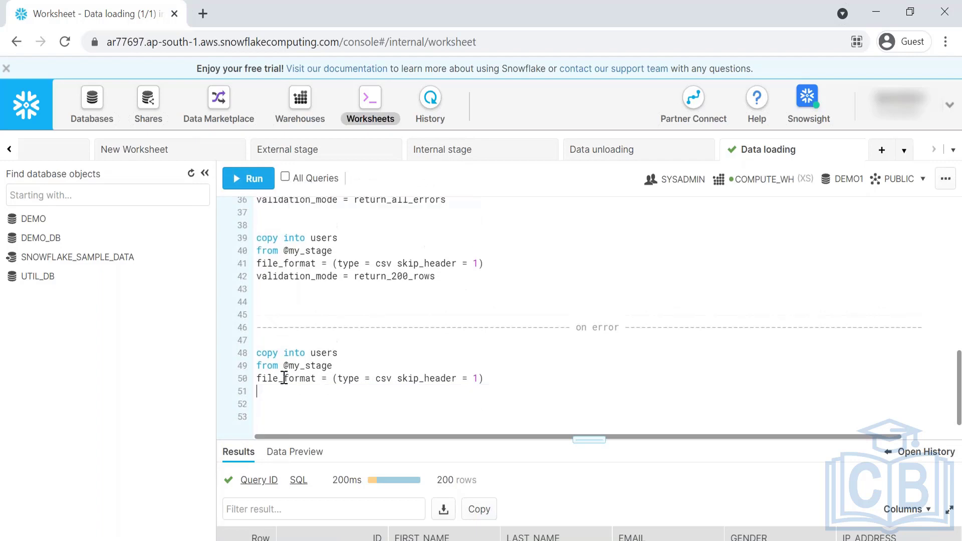
pyautogui.write('on_errors')
# - Switch to File Explorer, maximize the users_dataset folder window and highlight its CSV files, including bad_records.csv
pyautogui.click(146, 540)
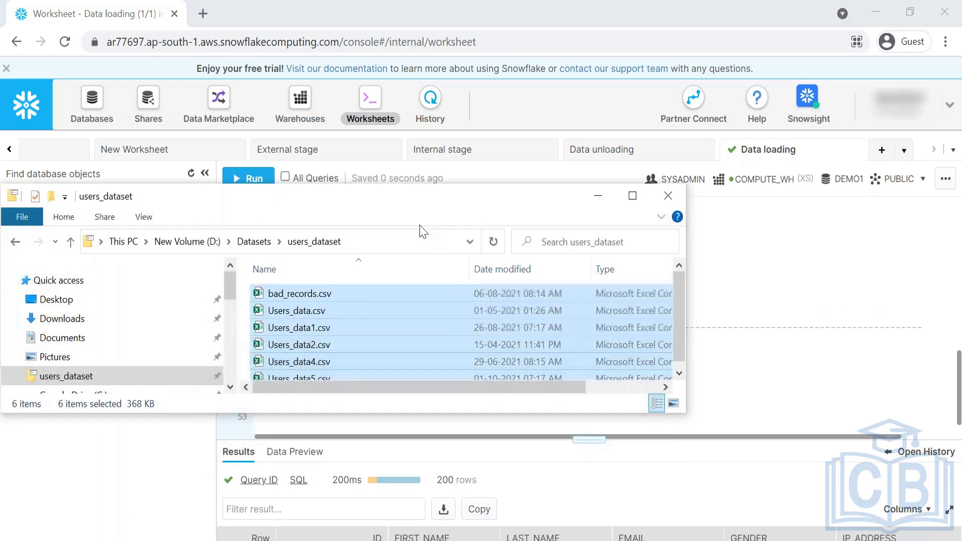
pyautogui.click(632, 196)
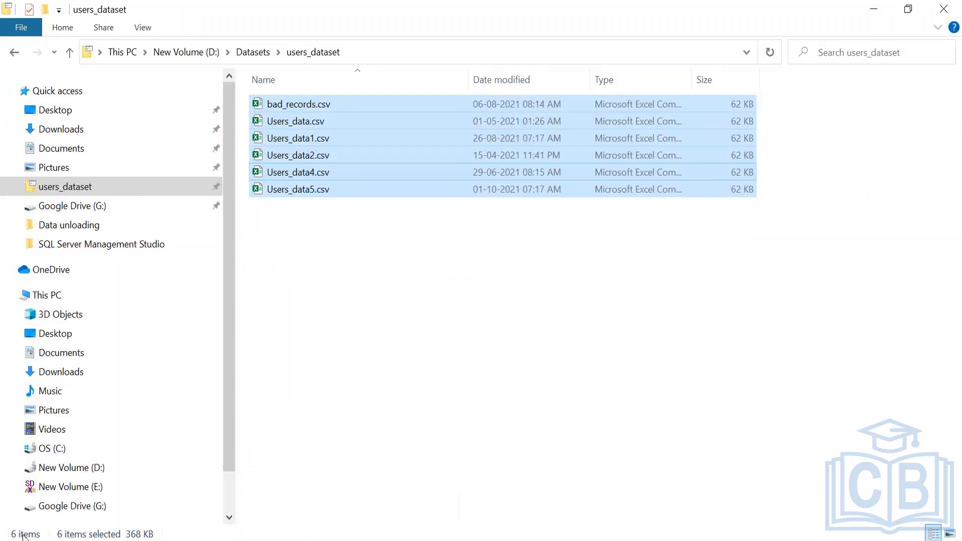
pyautogui.moveTo(341, 260); pyautogui.dragTo(290, 103)
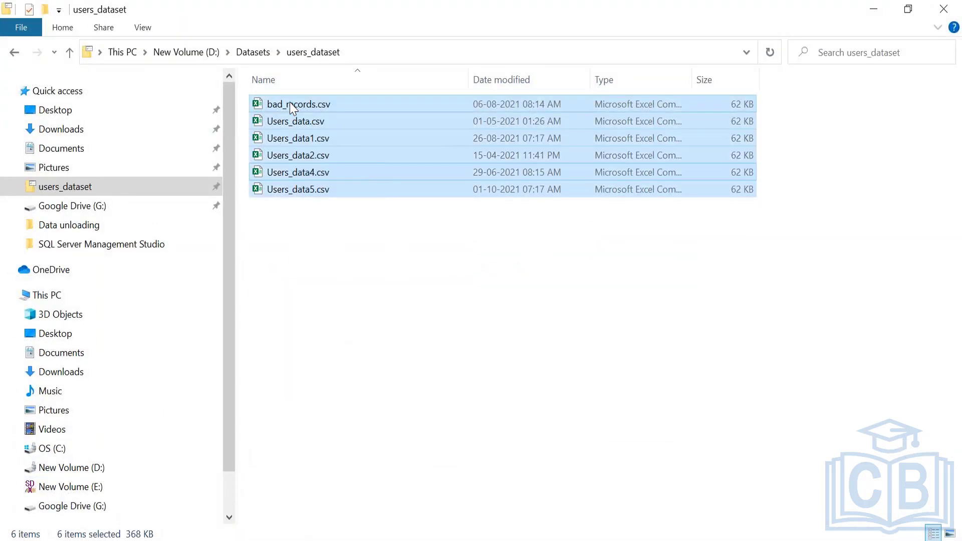
# - Open bad_records.csv from the users_dataset folder in Excel and maximize its window
pyautogui.click(300, 237)
pyautogui.moveTo(304, 226); pyautogui.dragTo(281, 121)
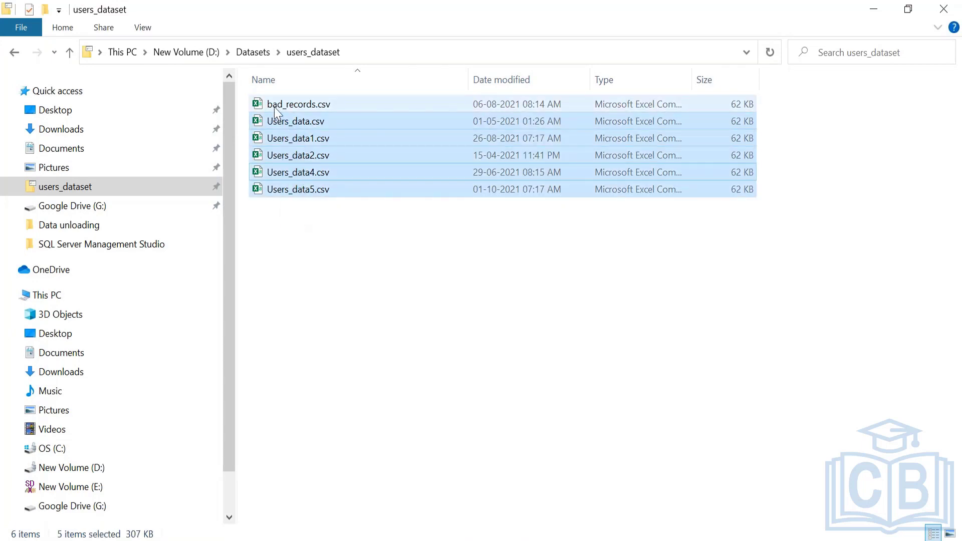
pyautogui.click(274, 107)
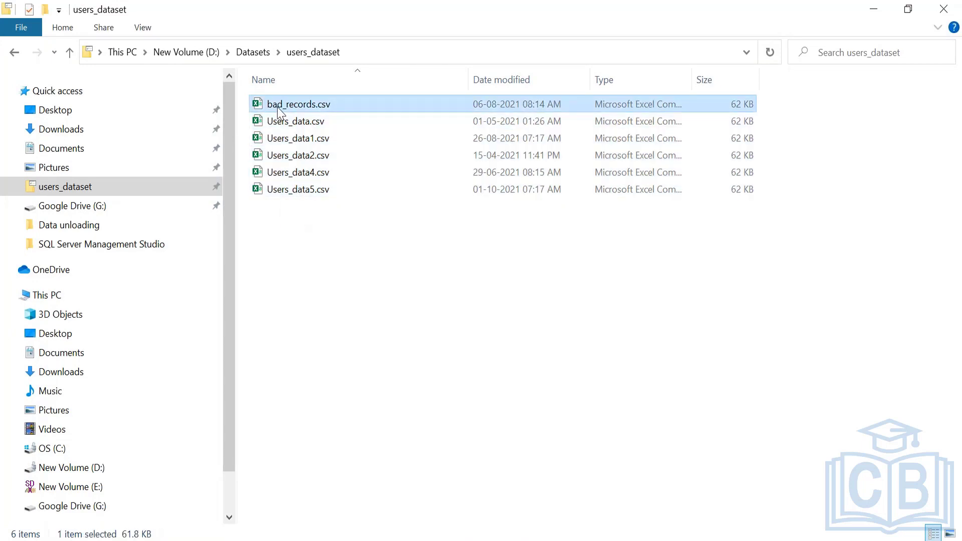
pyautogui.doubleClick(279, 106)
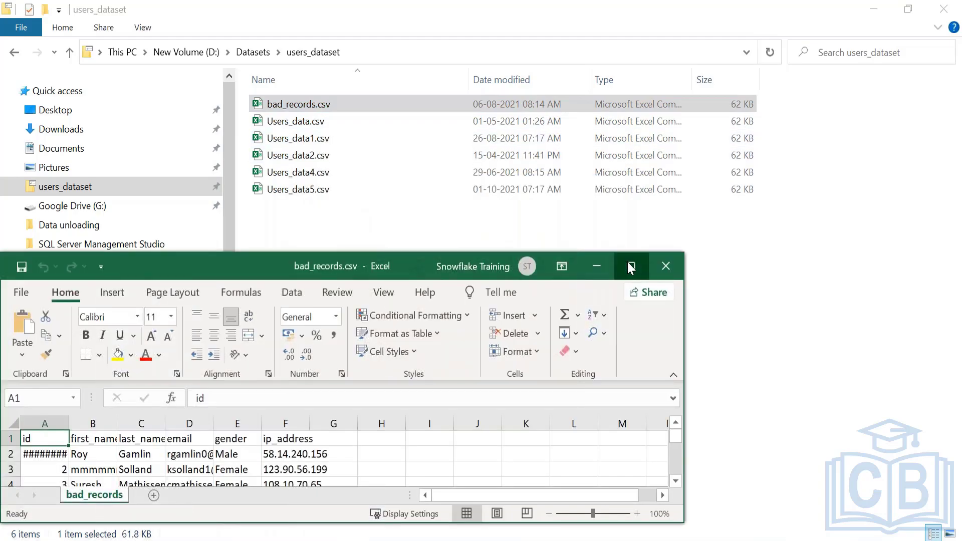
pyautogui.click(631, 267)
# - Examine the id and first_name columns of bad_records.csv for malformed values, including the overlong names in rows 3, 9 and 15
pyautogui.moveTo(44, 201); pyautogui.dragTo(140, 216)
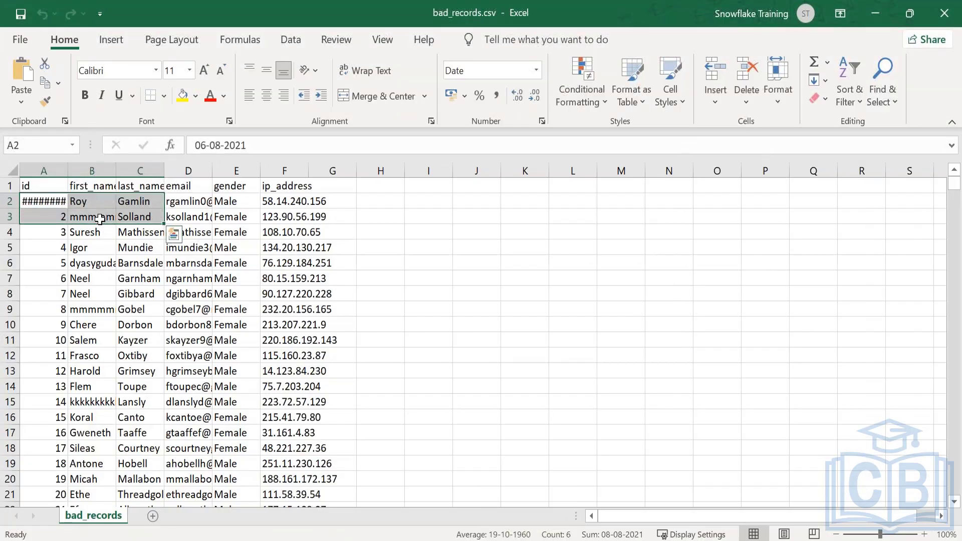
pyautogui.click(100, 219)
pyautogui.click(86, 309)
pyautogui.click(93, 402)
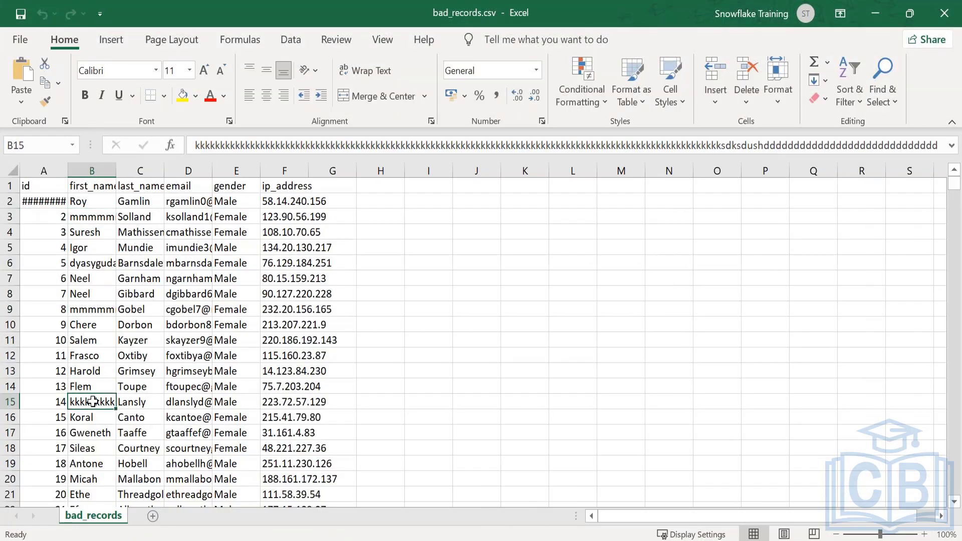
pyautogui.scroll(-12, 94, 402)
pyautogui.moveTo(92, 340); pyautogui.dragTo(92, 464)
pyautogui.scroll(3, 97, 412)
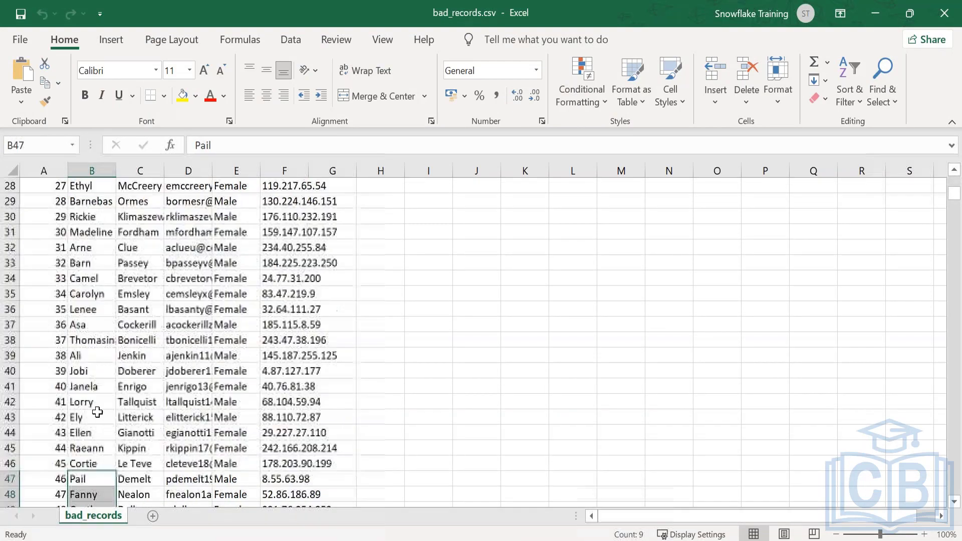
pyautogui.scroll(9, 98, 412)
pyautogui.click(76, 309)
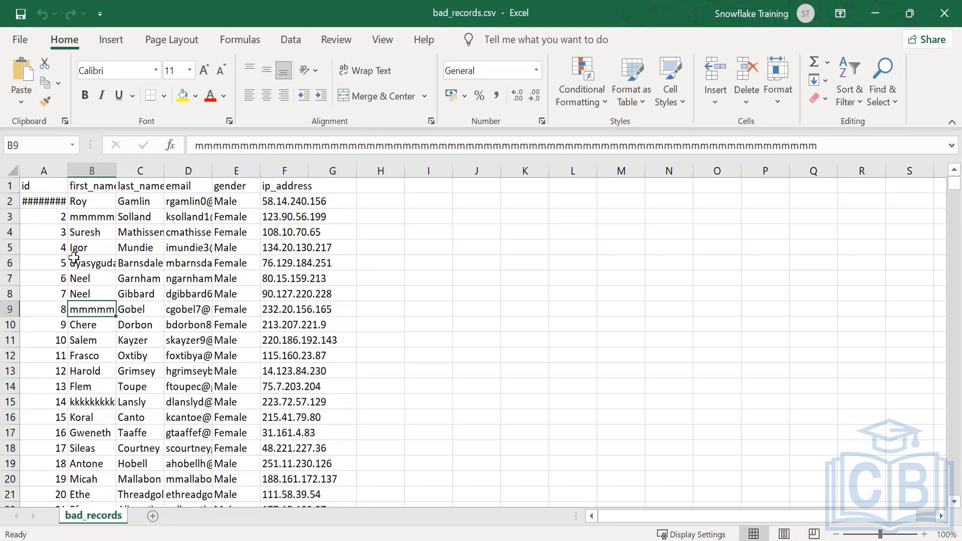
# - Fill the user records in rows 4 to 8 with yellow and select the neighbouring records for comparison
pyautogui.moveTo(60, 232); pyautogui.dragTo(351, 299)
pyautogui.click(182, 95)
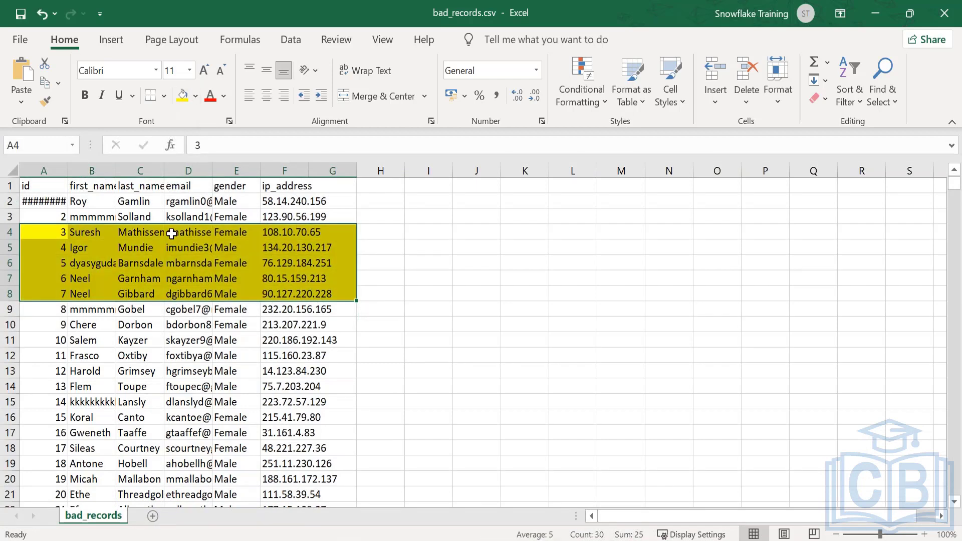
pyautogui.moveTo(61, 231); pyautogui.dragTo(346, 309)
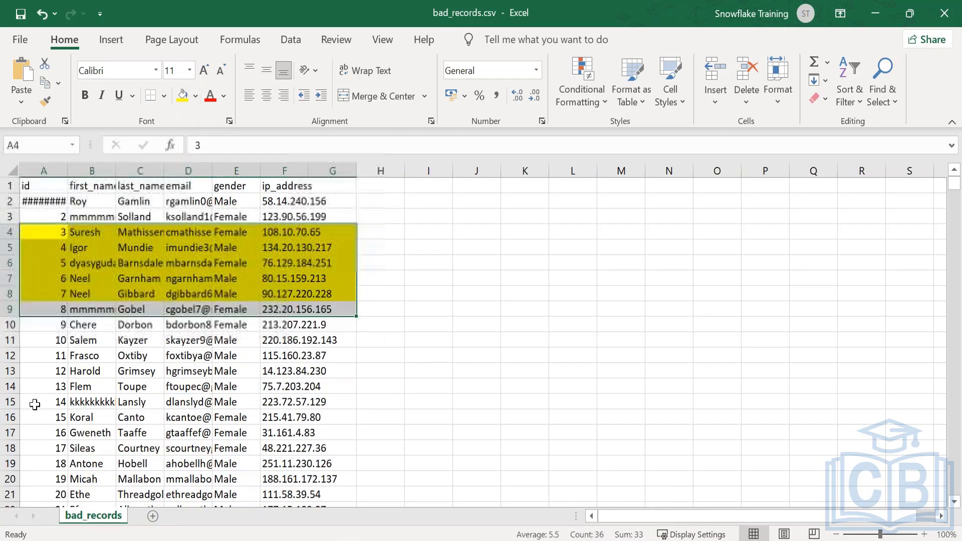
pyautogui.moveTo(37, 326); pyautogui.dragTo(240, 372)
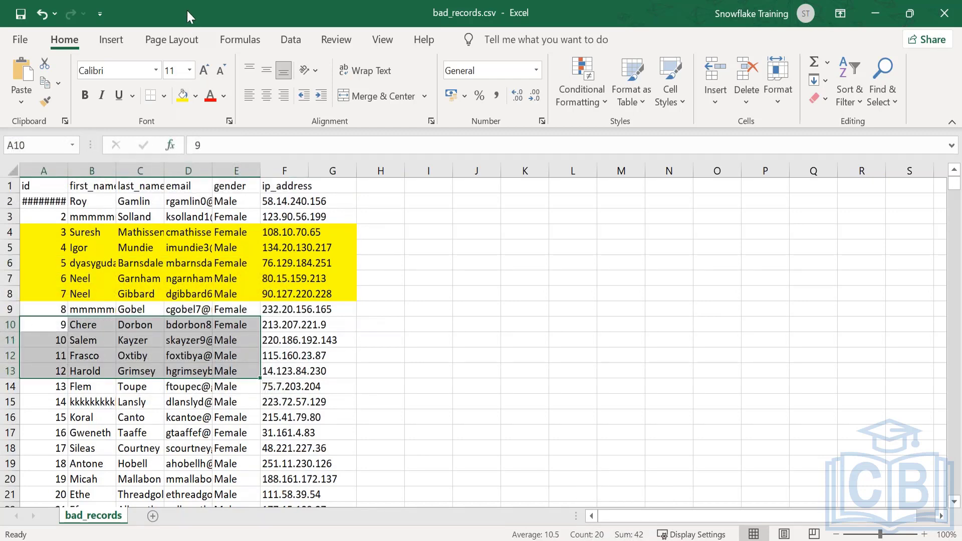
# - Restore down the Excel window and close bad_records.csv without saving the changes
pyautogui.click(205, 289)
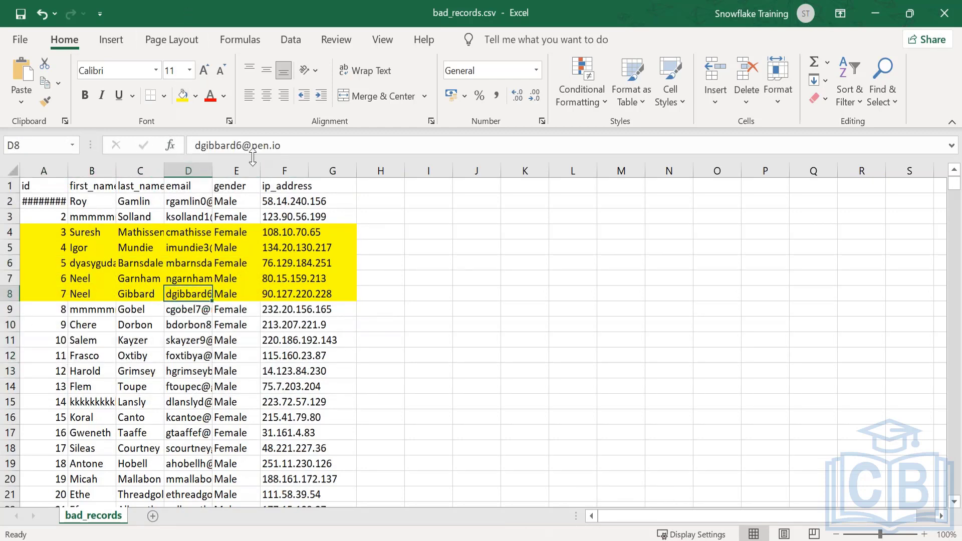
pyautogui.click(236, 171)
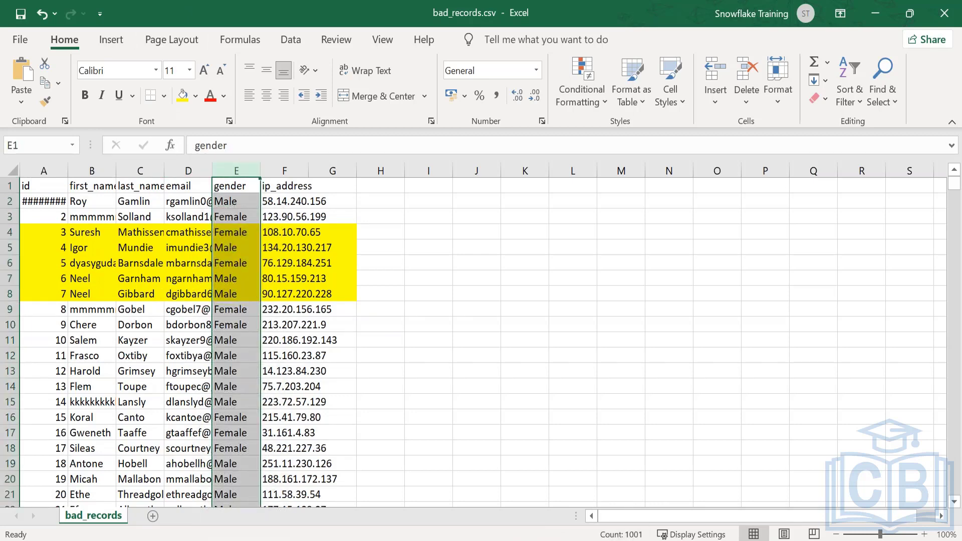
pyautogui.moveTo(232, 22); pyautogui.dragTo(226, 216)
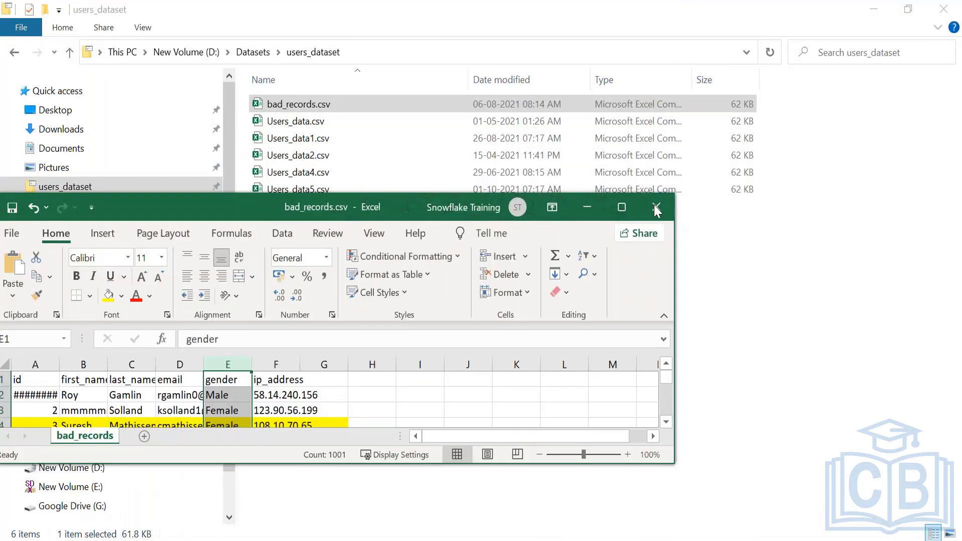
pyautogui.click(657, 207)
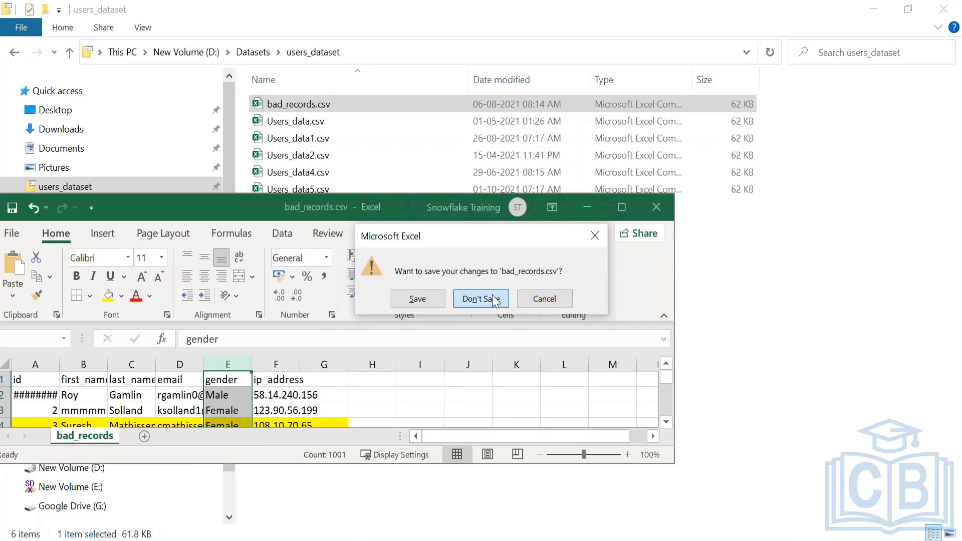
pyautogui.click(490, 299)
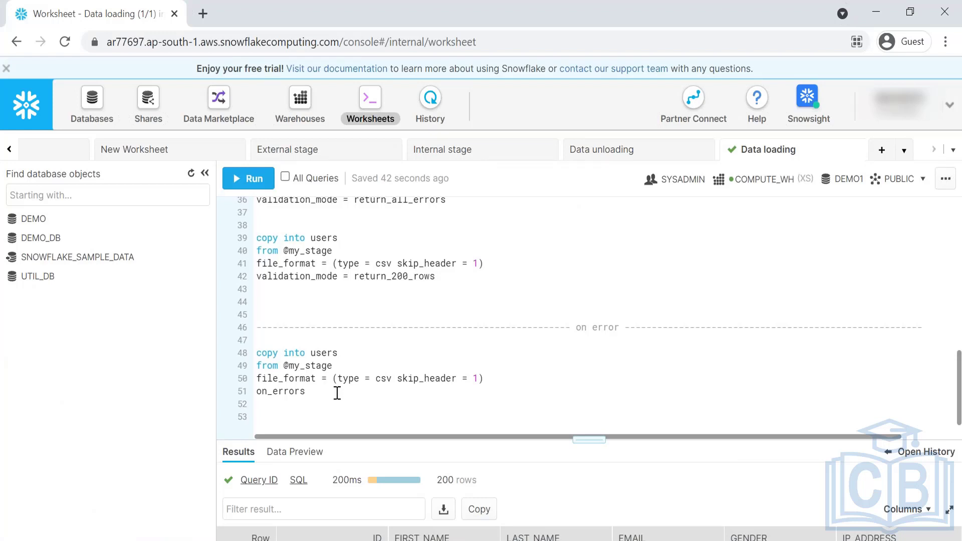
# - Back in the Snowflake worksheet, complete the last line as on_error = 'continue' and run the copy statement under the on error heading
pyautogui.press('BackSpace')
pyautogui.write("= 'continue")
pyautogui.moveTo(371, 392); pyautogui.dragTo(236, 353)
pyautogui.hotkey('ctrl', 'Return')
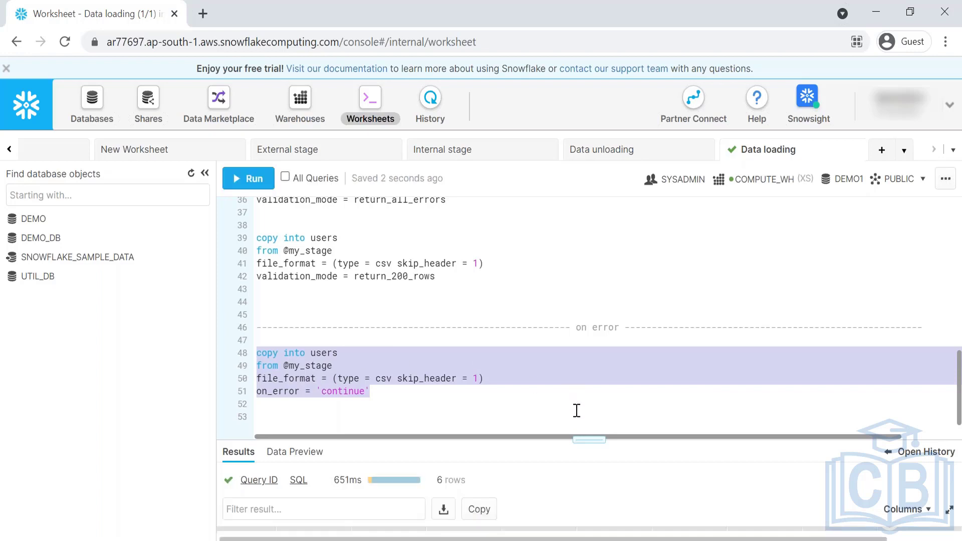
# - Enlarge the results area and widen the file and status columns to fit their full contents
pyautogui.moveTo(586, 439); pyautogui.dragTo(590, 196)
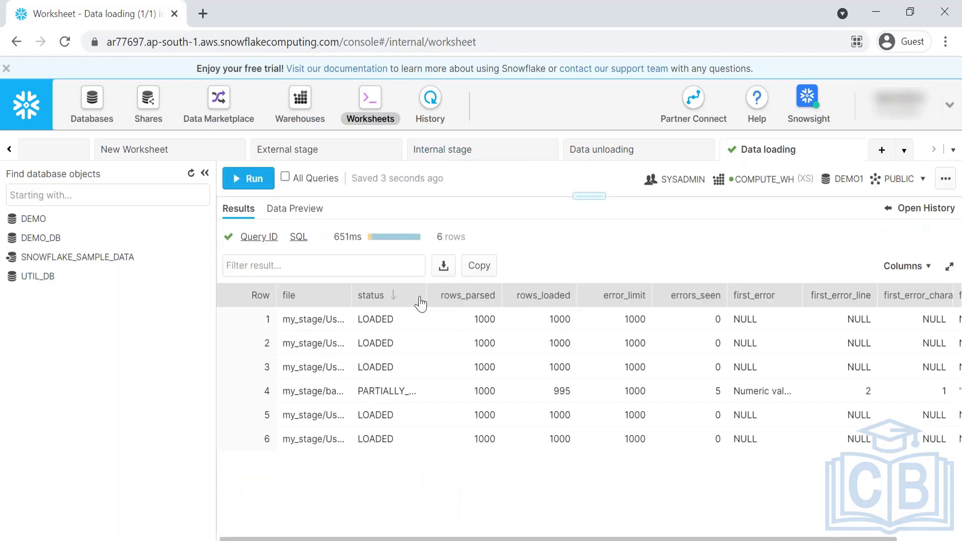
pyautogui.doubleClick(351, 296)
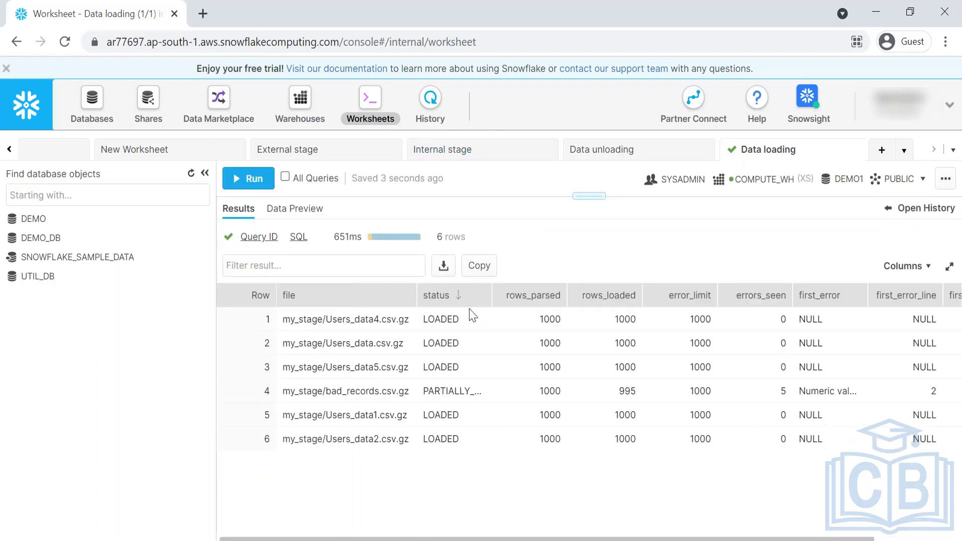
pyautogui.doubleClick(493, 296)
# - Examine the load result for bad_records.csv.gz, checking its status, rows parsed, rows loaded and errors seen
pyautogui.moveTo(318, 319); pyautogui.dragTo(409, 321)
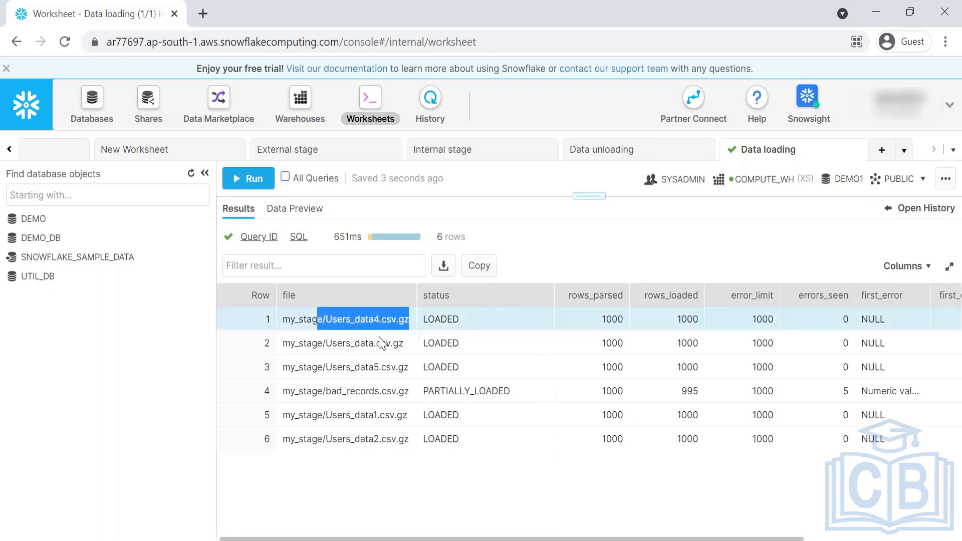
pyautogui.moveTo(341, 391); pyautogui.dragTo(370, 391)
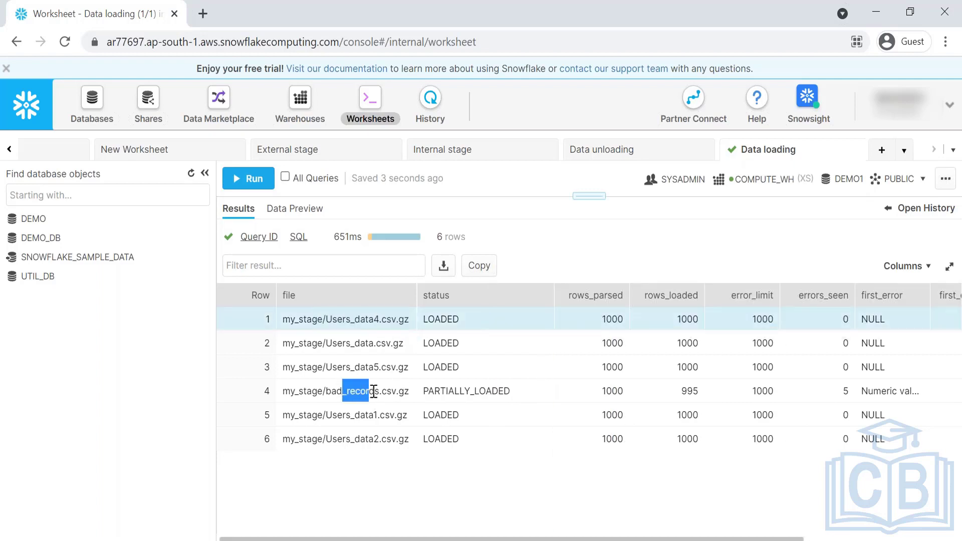
pyautogui.moveTo(429, 391); pyautogui.dragTo(491, 389)
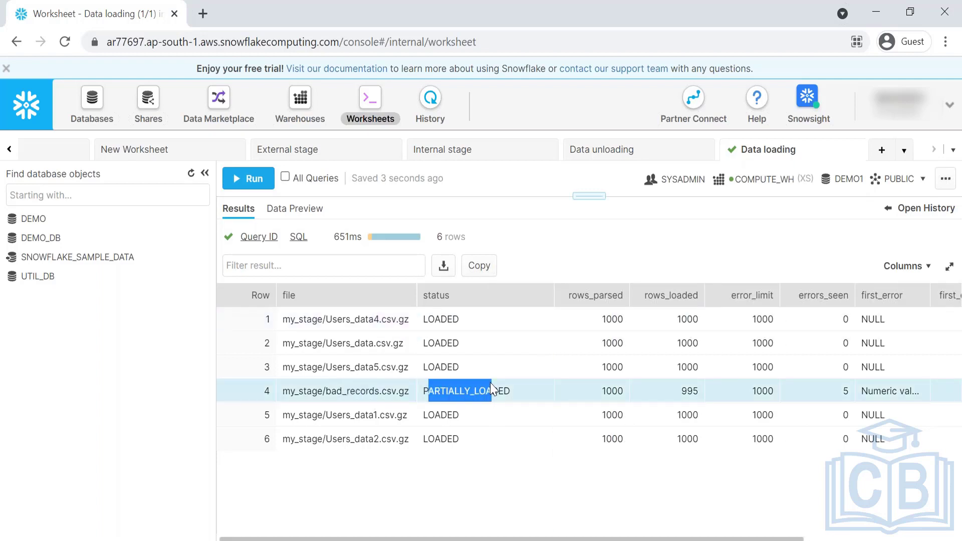
pyautogui.doubleClick(609, 392)
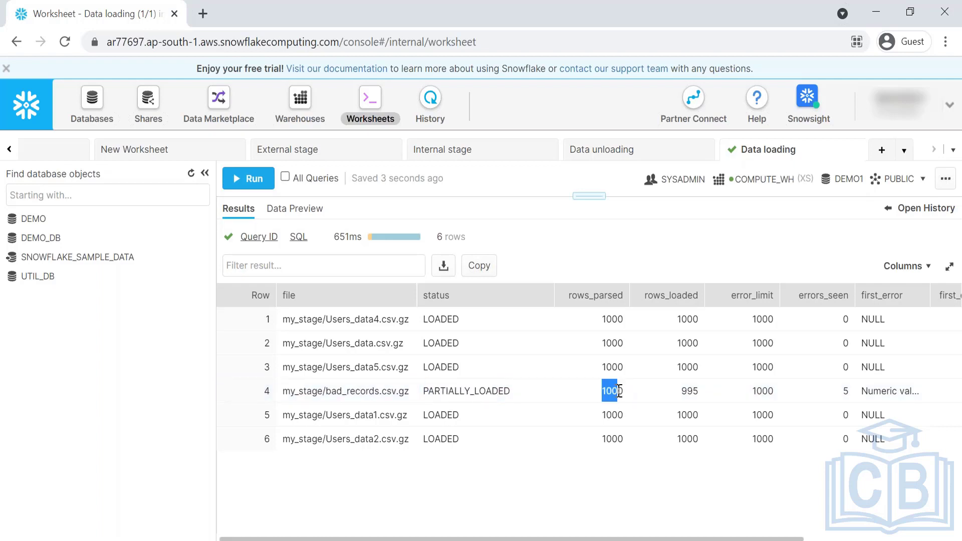
pyautogui.moveTo(679, 393); pyautogui.dragTo(700, 392)
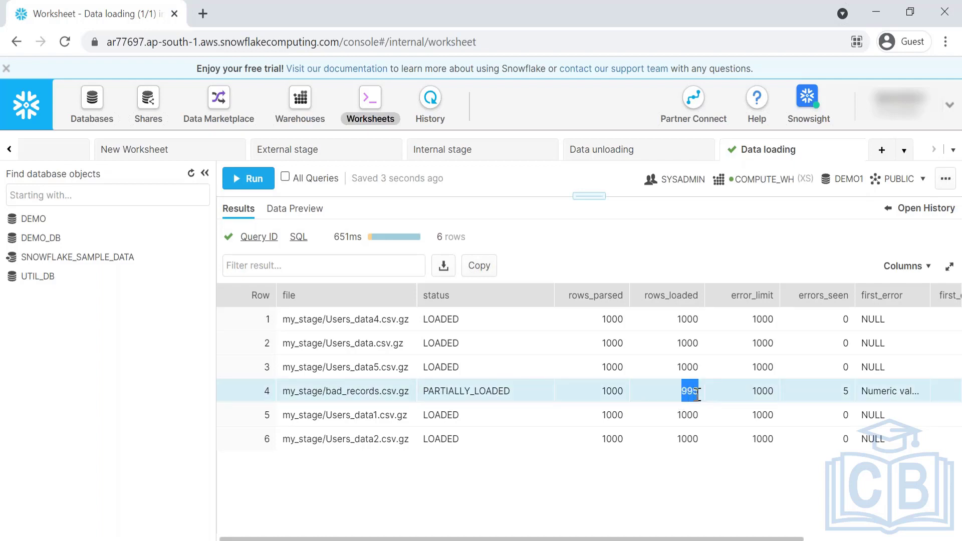
pyautogui.click(848, 393)
pyautogui.doubleClick(847, 392)
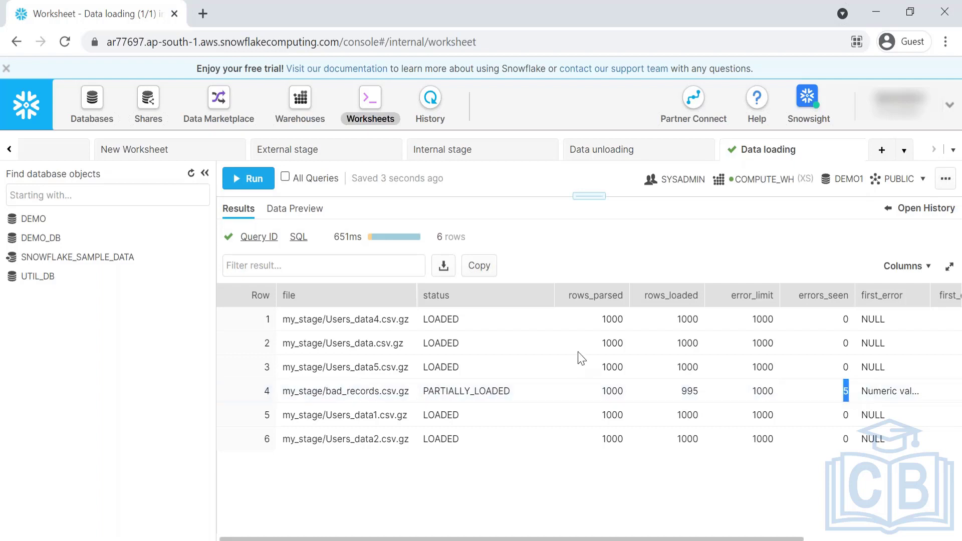
# - Run the return_all_errors copy statement and inspect the returned errors through to the rejected record column
pyautogui.moveTo(587, 198); pyautogui.dragTo(571, 419)
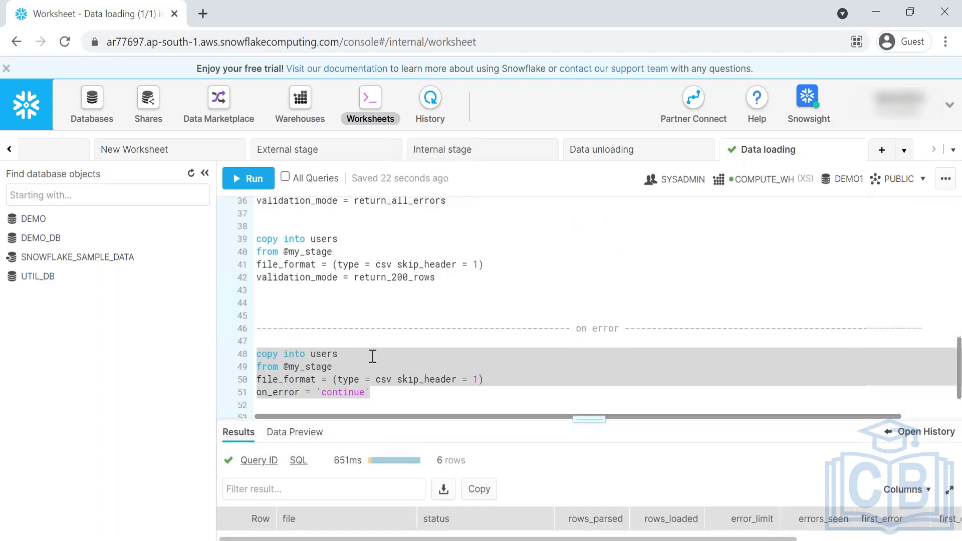
pyautogui.scroll(4, 464, 359)
pyautogui.moveTo(463, 359); pyautogui.dragTo(257, 320)
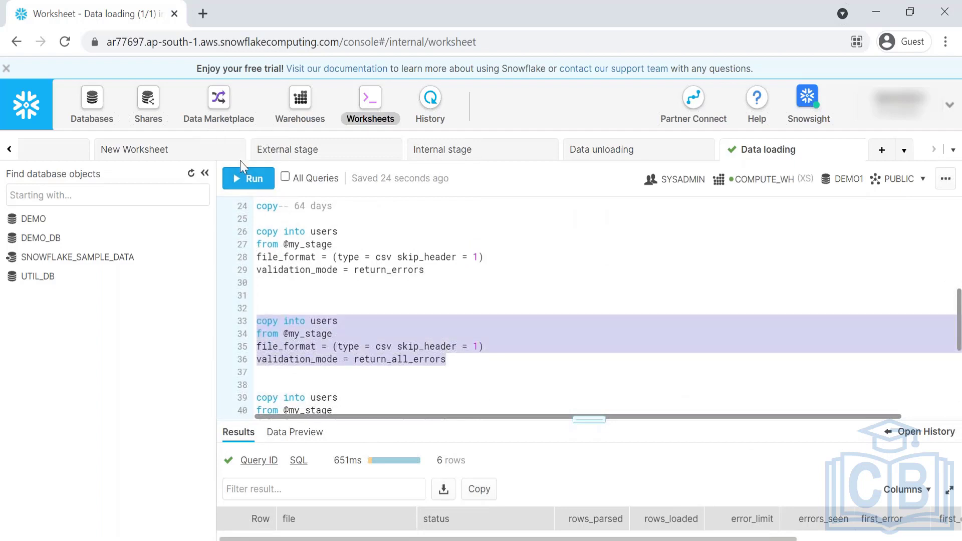
pyautogui.click(239, 185)
pyautogui.moveTo(605, 420); pyautogui.dragTo(601, 196)
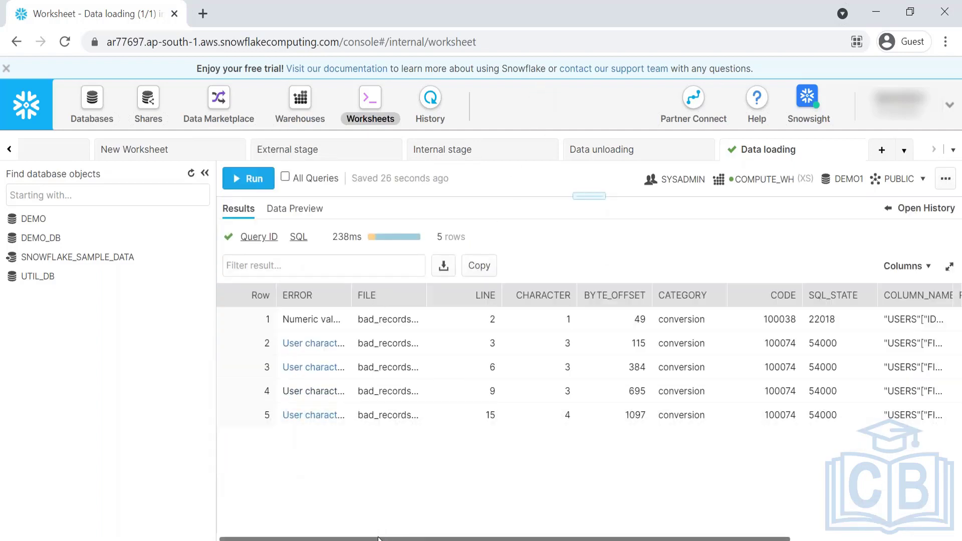
pyautogui.moveTo(379, 538); pyautogui.dragTo(602, 529)
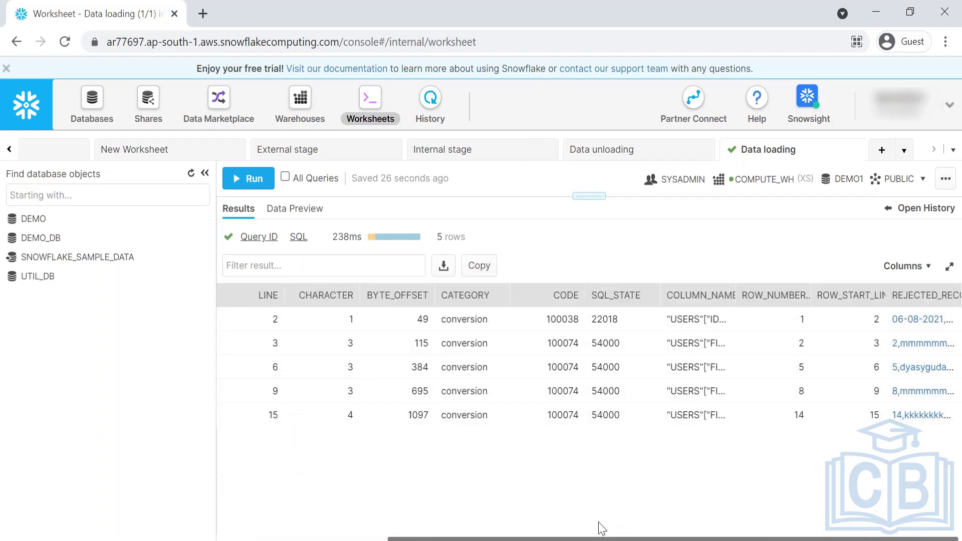
pyautogui.click(595, 196)
# - Review the on_error = 'continue' copy statement alongside the return_200_rows validation statement above it
pyautogui.click(321, 282)
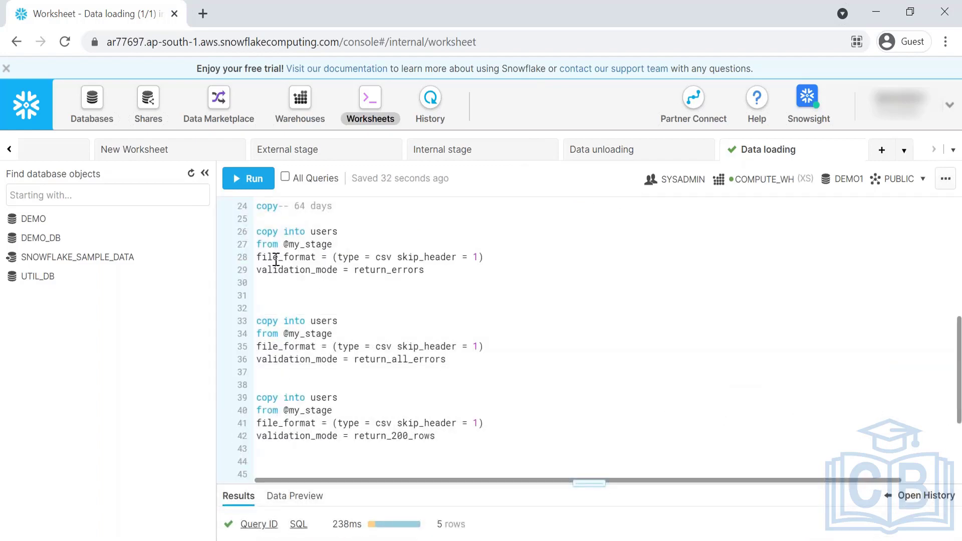
pyautogui.scroll(-3, 335, 360)
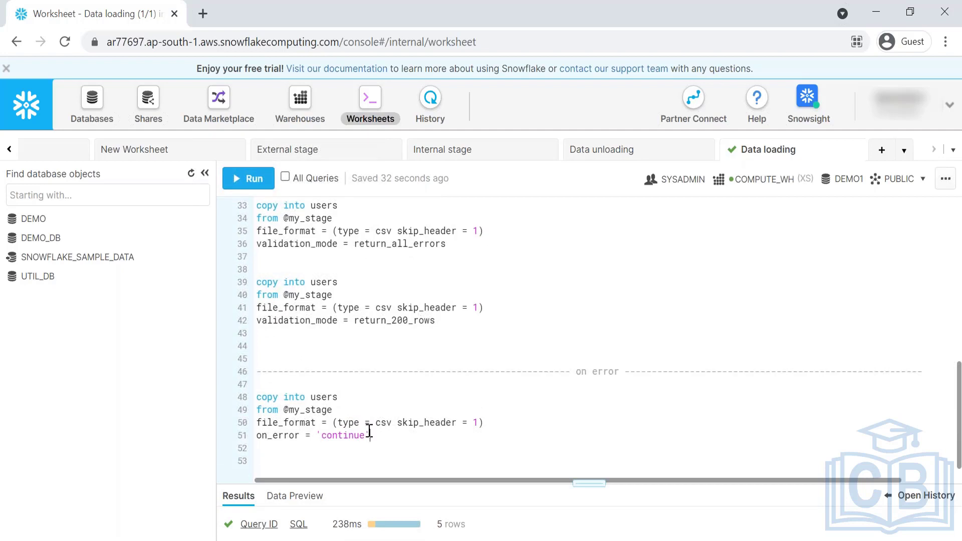
pyautogui.moveTo(370, 436); pyautogui.dragTo(263, 396)
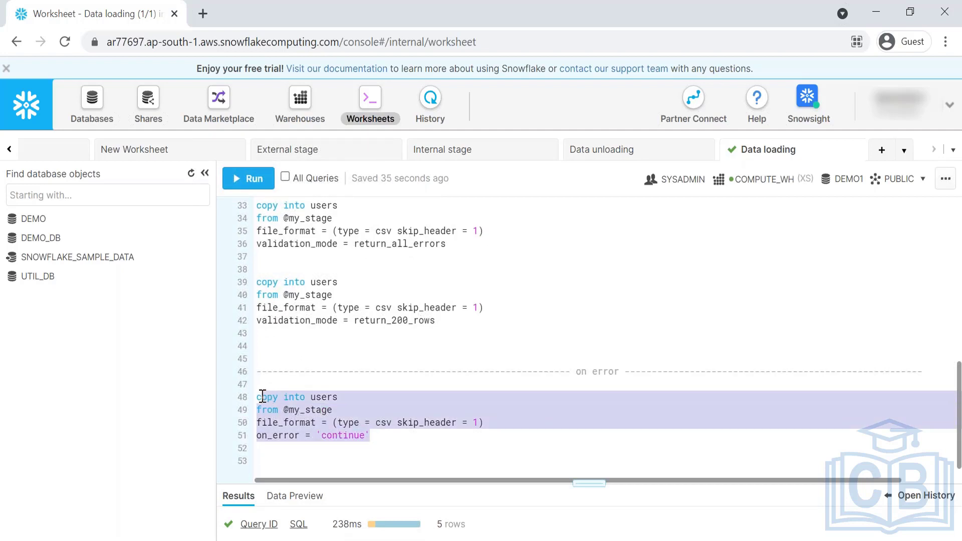
pyautogui.click(307, 320)
pyautogui.moveTo(273, 295); pyautogui.dragTo(359, 322)
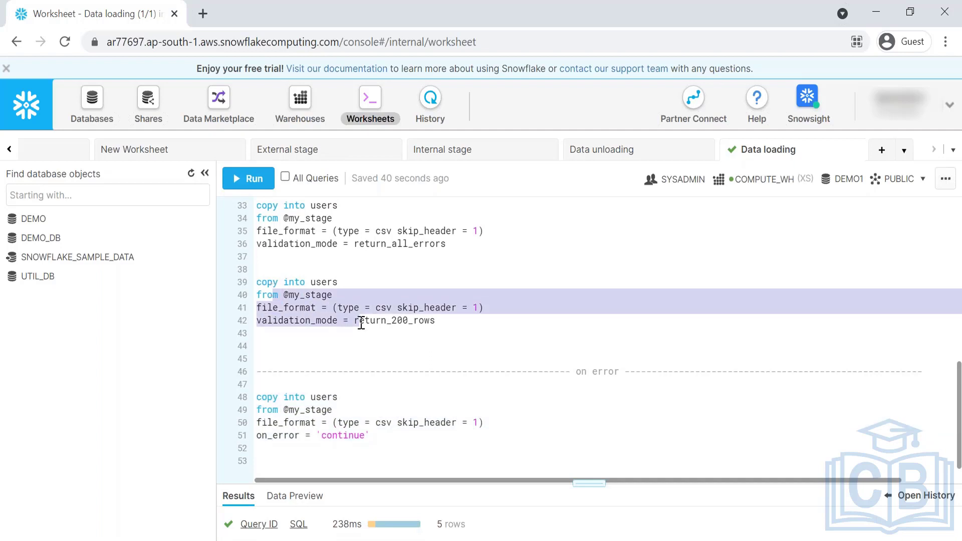
pyautogui.moveTo(388, 449); pyautogui.dragTo(264, 399)
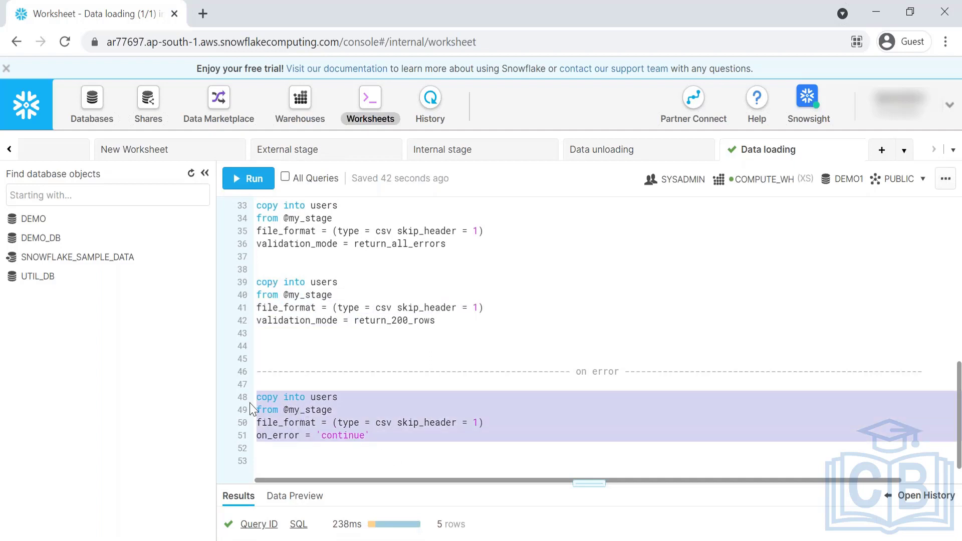
pyautogui.click(287, 437)
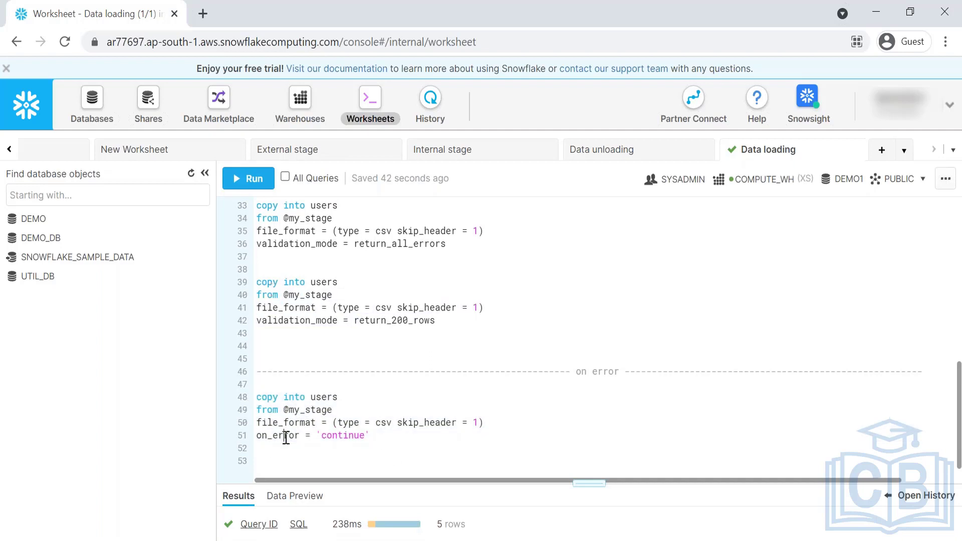
pyautogui.doubleClick(336, 439)
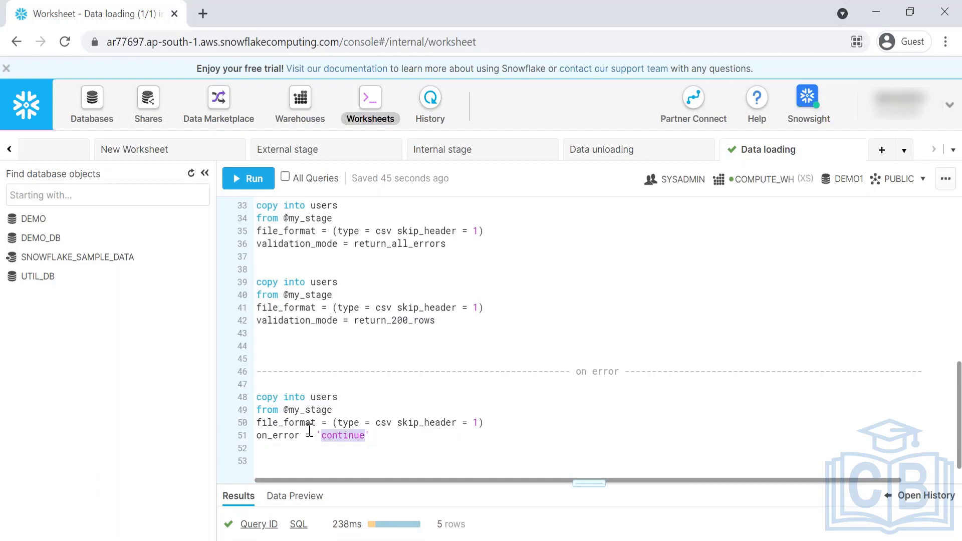
# - Duplicate the on_error = 'continue' copy statement a couple of lines beneath the original
pyautogui.click(326, 454)
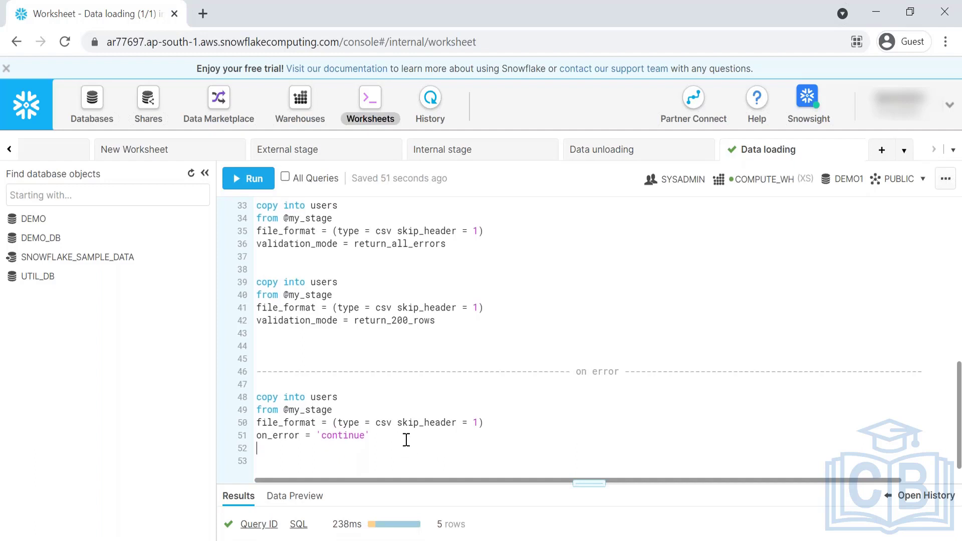
pyautogui.moveTo(406, 440); pyautogui.dragTo(260, 391)
pyautogui.hotkey('ctrl', 'c')
pyautogui.click(301, 458)
pyautogui.hotkey('ctrl', 'v')
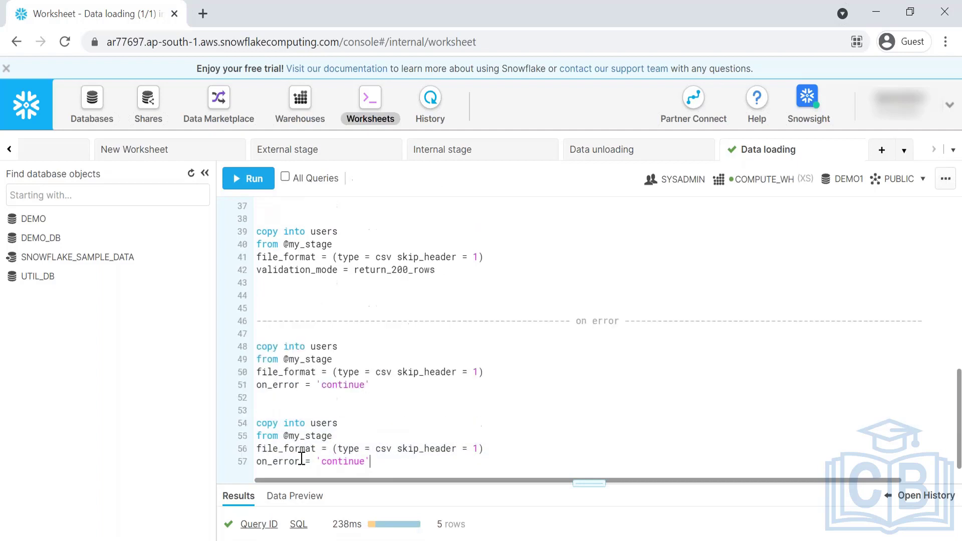
# - Set on_error in the duplicated copy statement to 'skip_file'
pyautogui.doubleClick(337, 462)
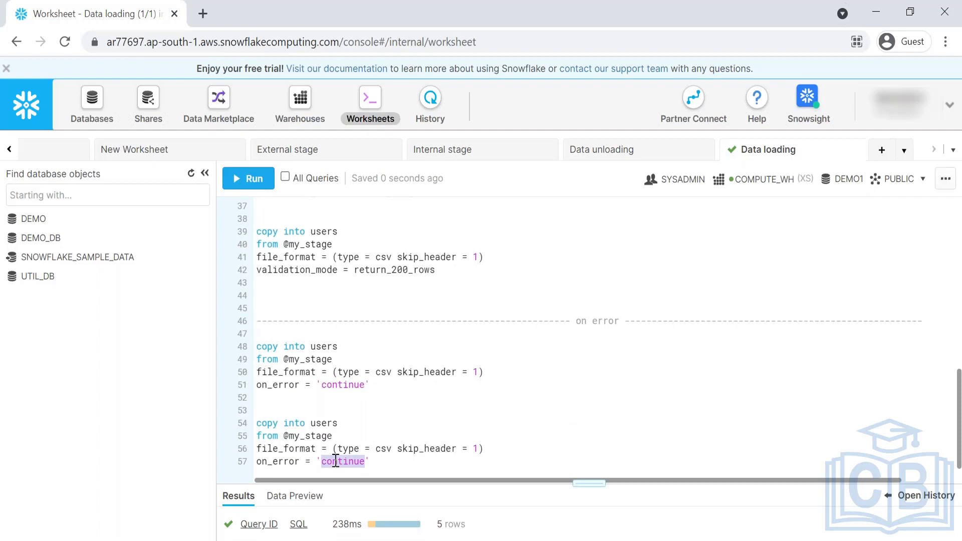
pyautogui.press('BackSpace')
pyautogui.write('skip_fil')
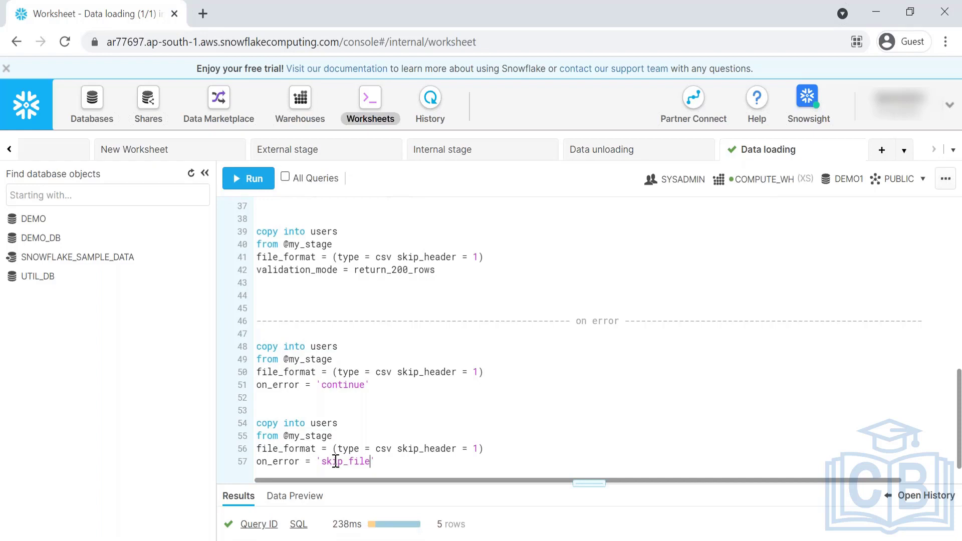
pyautogui.write('e')
# - Add a truncate table users statement below the skip_file copy statement and run it
pyautogui.press('End')
pyautogui.press('Return')
pyautogui.press('Return')
pyautogui.press('Return')
pyautogui.write('t')
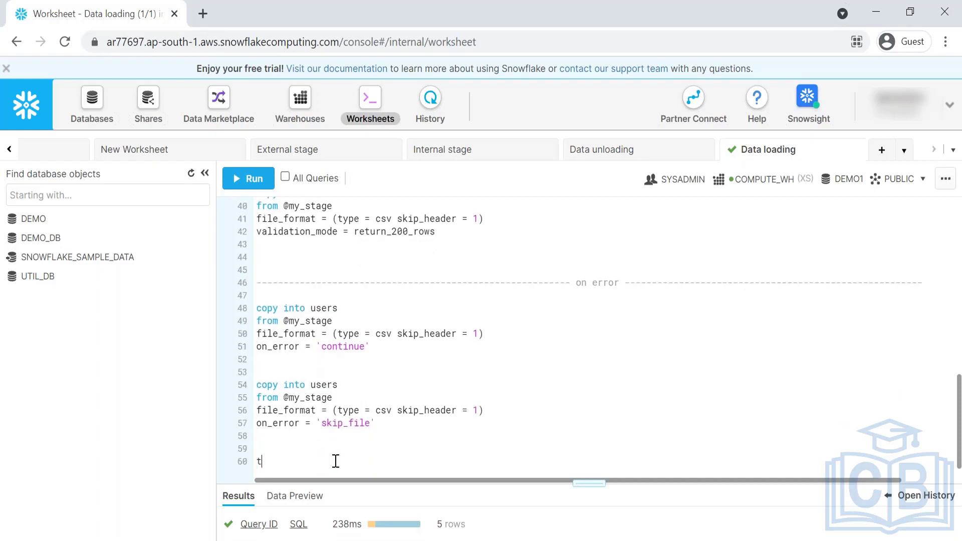
pyautogui.write('runcate table users')
pyautogui.tripleClick(335, 461)
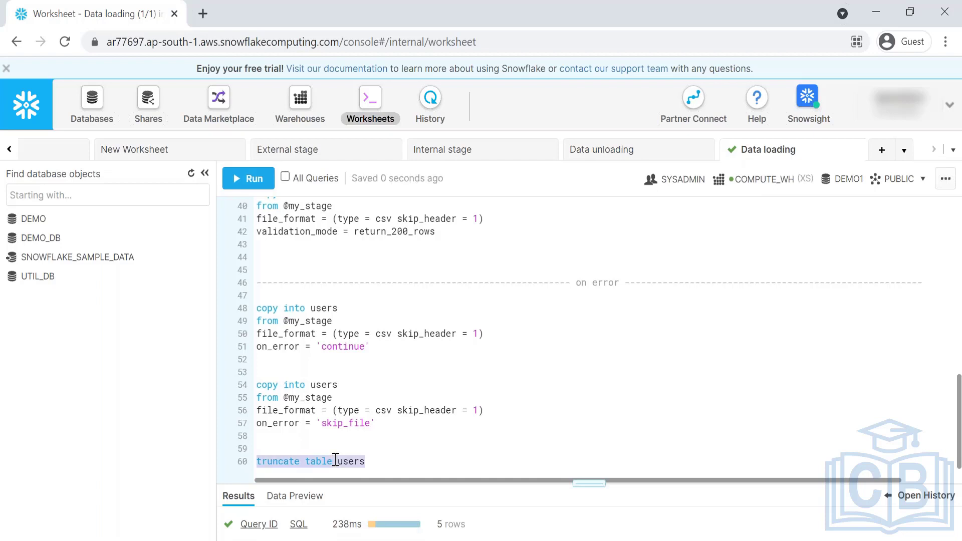
pyautogui.hotkey('ctrl', 'Return')
# - Run the on_error = 'skip_file' copy statement and check the load status of the bad records file
pyautogui.moveTo(381, 430); pyautogui.dragTo(249, 388)
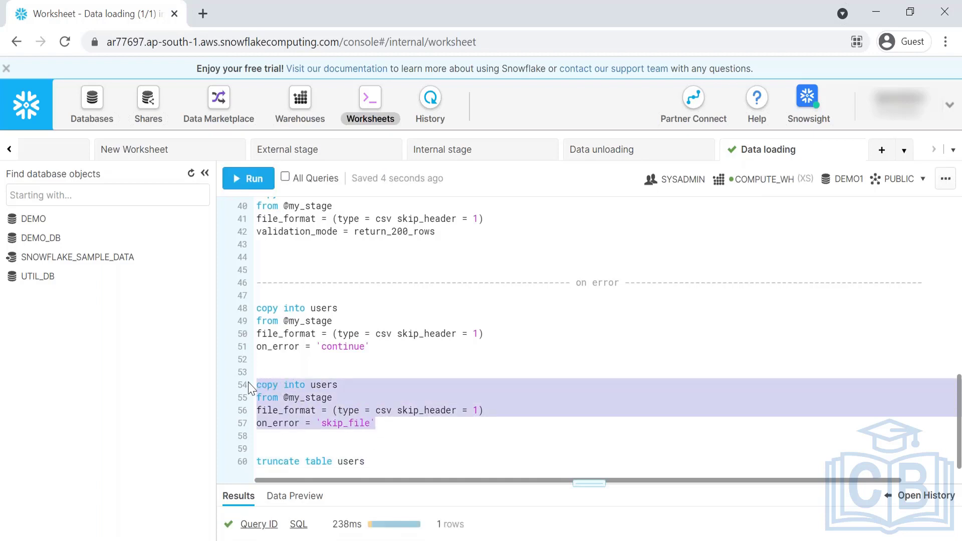
pyautogui.click(251, 179)
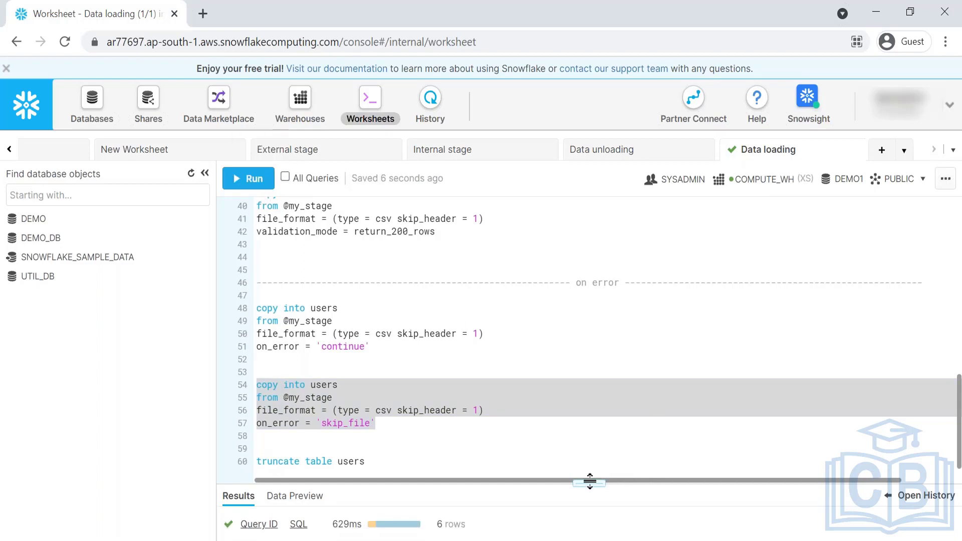
pyautogui.moveTo(590, 481); pyautogui.dragTo(590, 230)
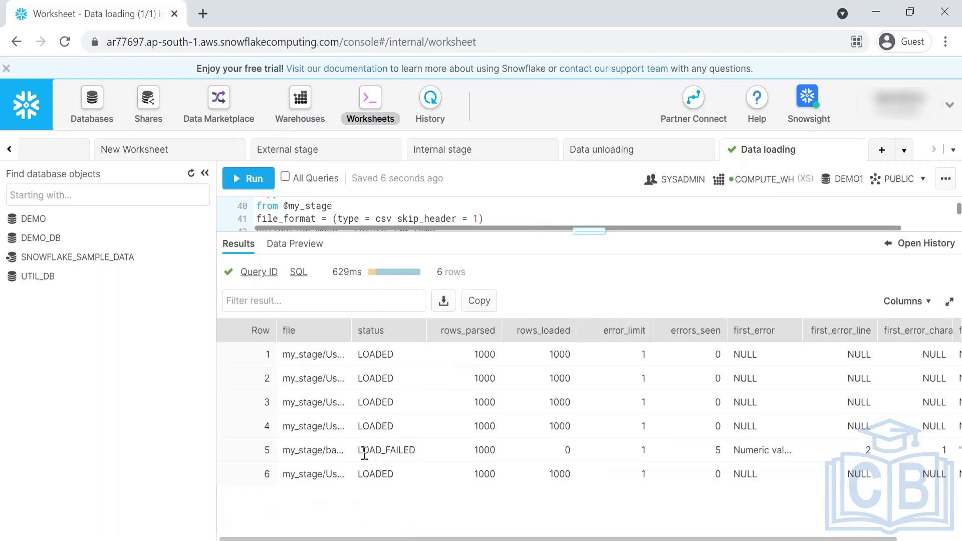
pyautogui.moveTo(363, 451); pyautogui.dragTo(409, 450)
# - Duplicate the on_error = 'skip_file' copy statement between the original and the truncate statement
pyautogui.moveTo(582, 230); pyautogui.dragTo(583, 322)
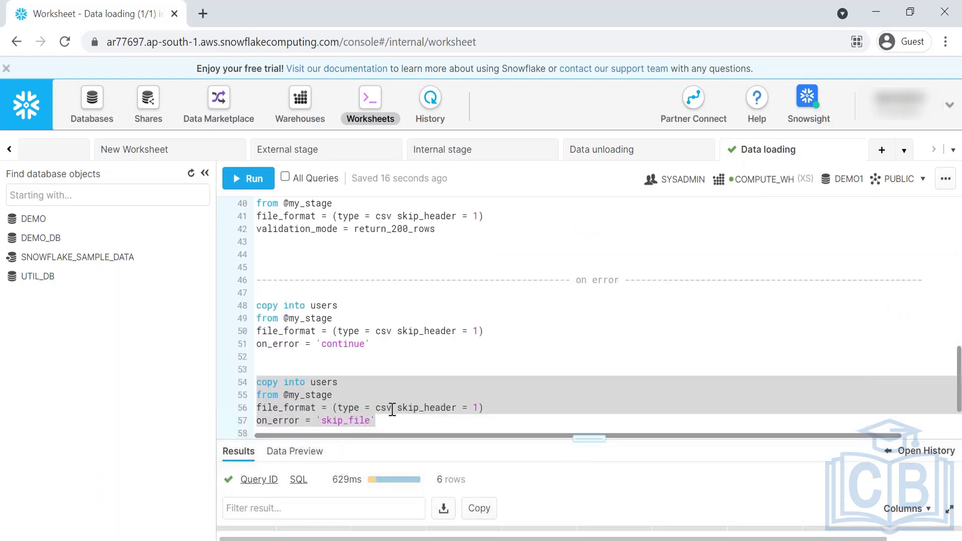
pyautogui.scroll(-1, 392, 409)
pyautogui.moveTo(389, 384); pyautogui.dragTo(205, 346)
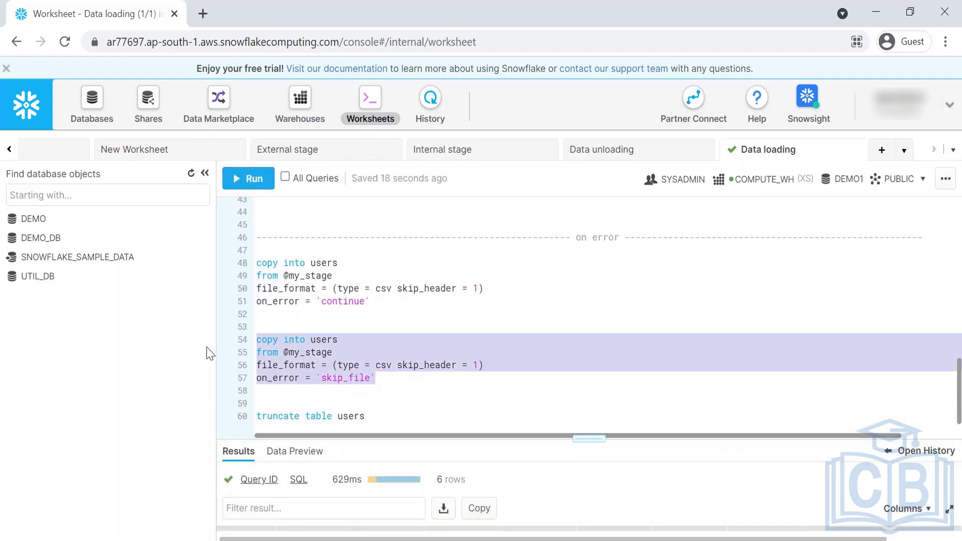
pyautogui.click(427, 381)
pyautogui.press('Return')
pyautogui.press('Return')
pyautogui.hotkey('ctrl', 'v')
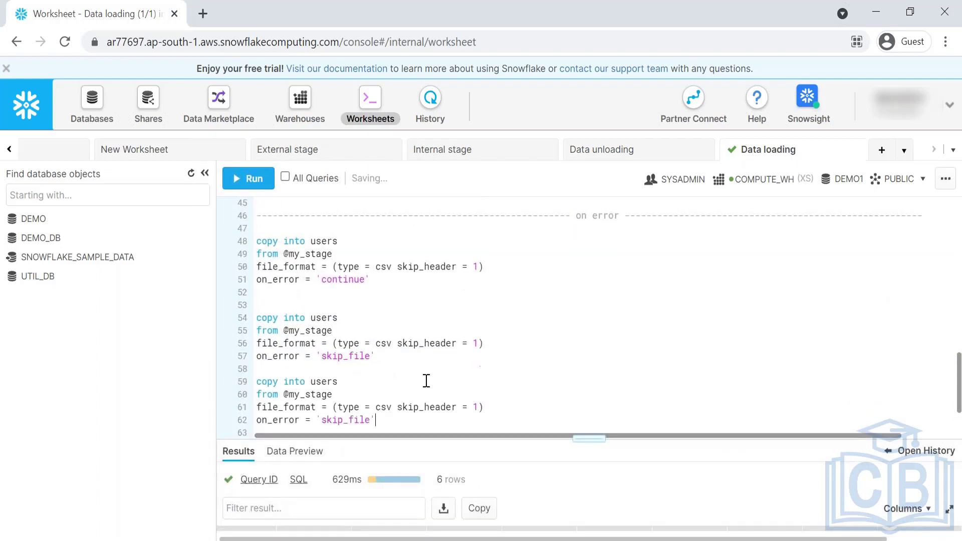
pyautogui.scroll(-2, 421, 381)
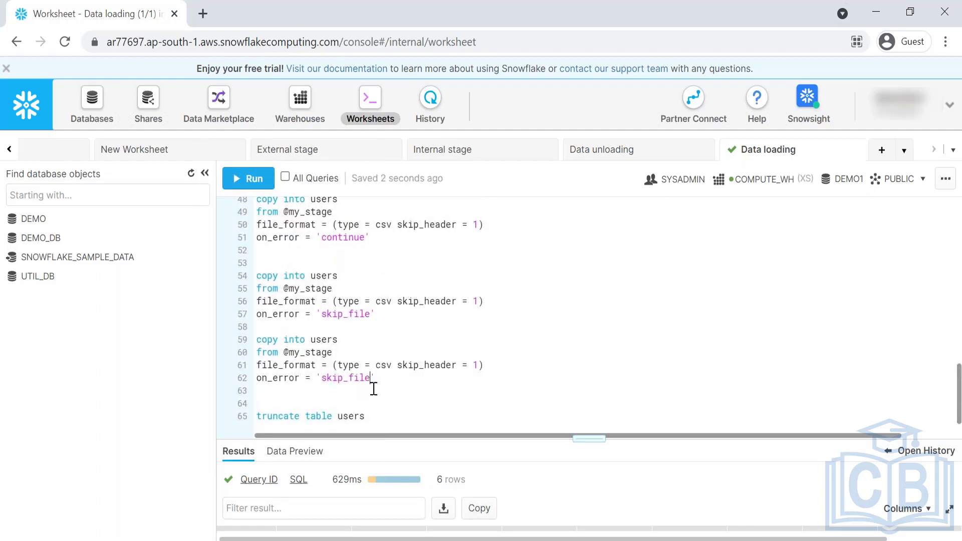
# - Set on_error in the new copy statement to 'skip_file_10'
pyautogui.write('_10')
pyautogui.moveTo(377, 380); pyautogui.dragTo(387, 381)
pyautogui.write('1')
pyautogui.press('BackSpace')
# - Try to load the staged files with the on_error = 'skip_file_10' copy statement without truncating the users table
pyautogui.moveTo(404, 382); pyautogui.dragTo(240, 338)
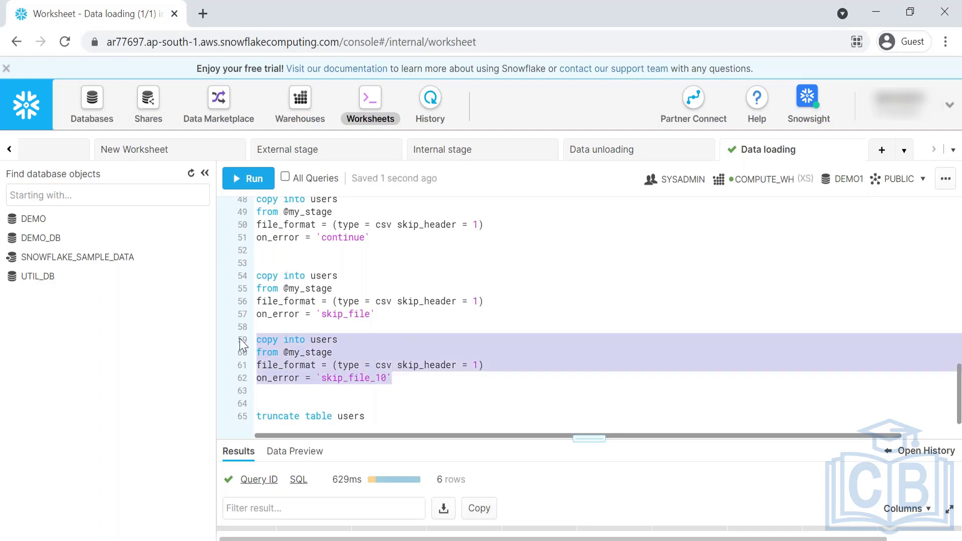
pyautogui.click(250, 181)
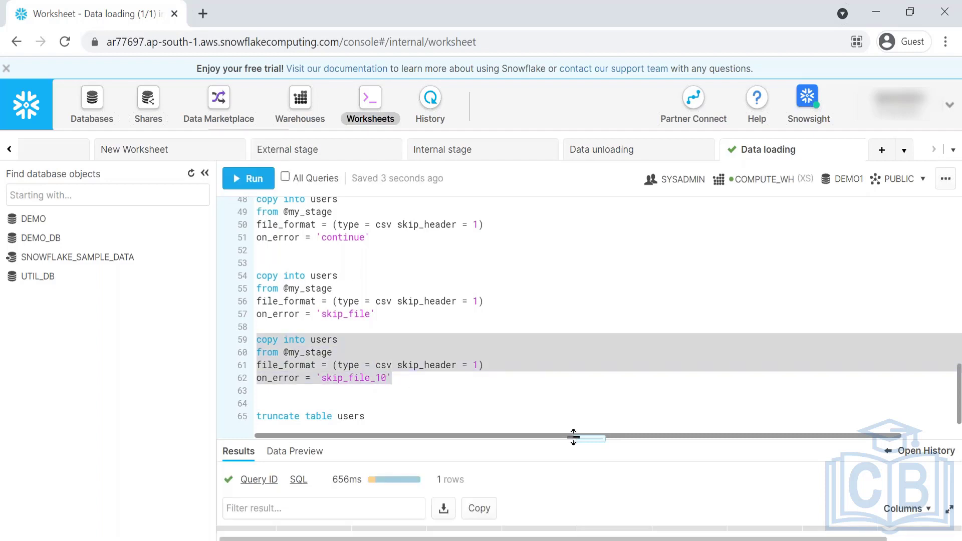
pyautogui.moveTo(574, 436)
pyautogui.mouseDown()
pyautogui.moveTo(561, 211)
pyautogui.moveTo(560, 447)
pyautogui.mouseUp()
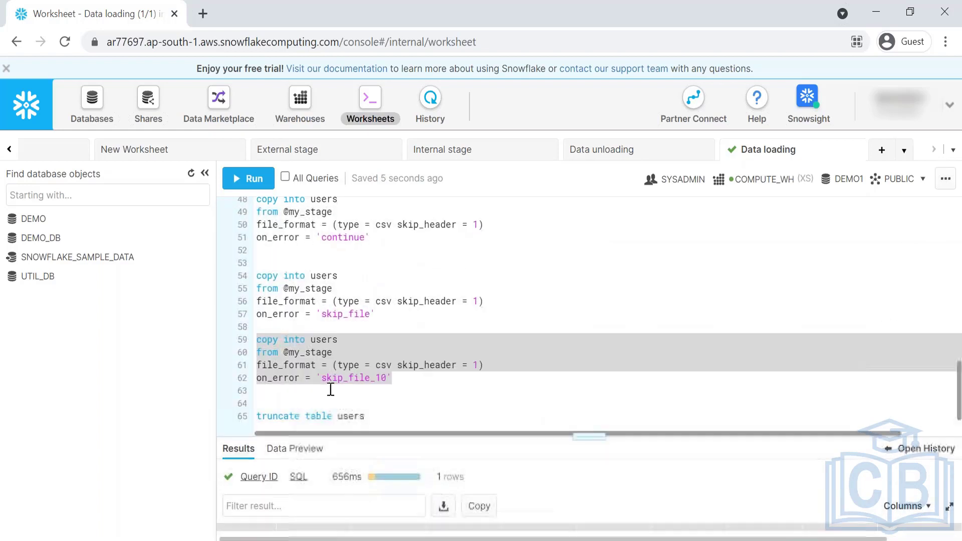
# - Empty the users table by running the truncate table users statement
pyautogui.click(301, 401)
pyautogui.tripleClick(301, 412)
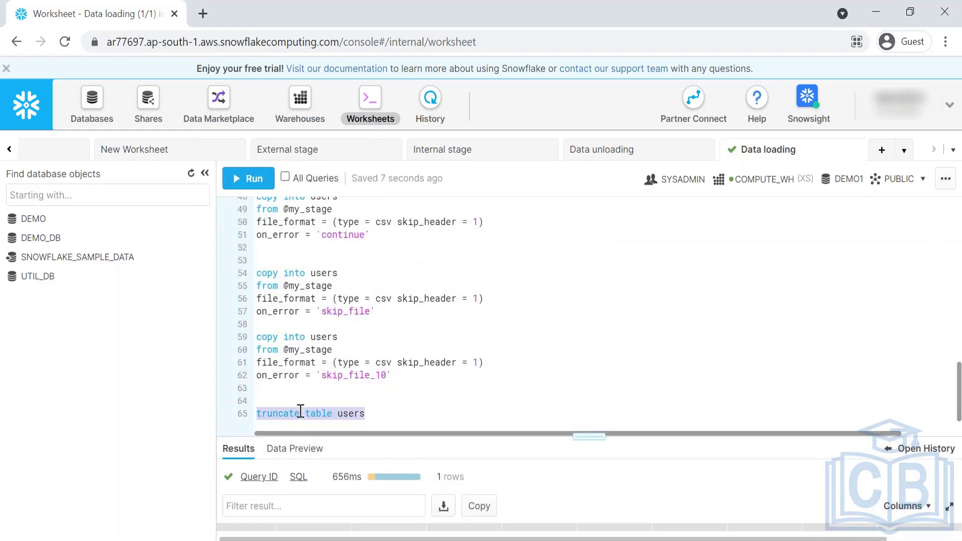
pyautogui.click(235, 180)
# - Rerun the on_error = 'skip_file_10' copy statement and check each file's load status, including the bad records file
pyautogui.moveTo(407, 380); pyautogui.dragTo(256, 336)
pyautogui.click(245, 173)
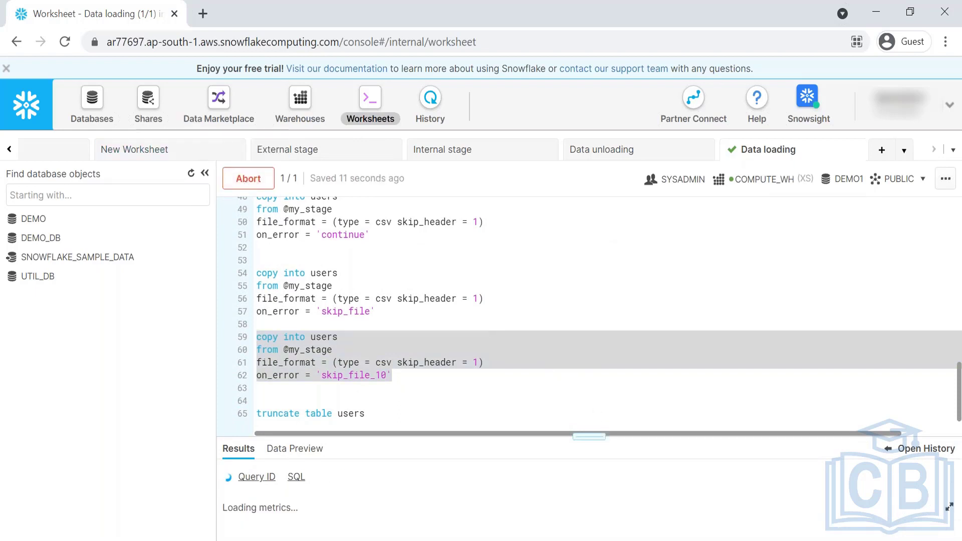
pyautogui.moveTo(479, 434); pyautogui.dragTo(479, 180)
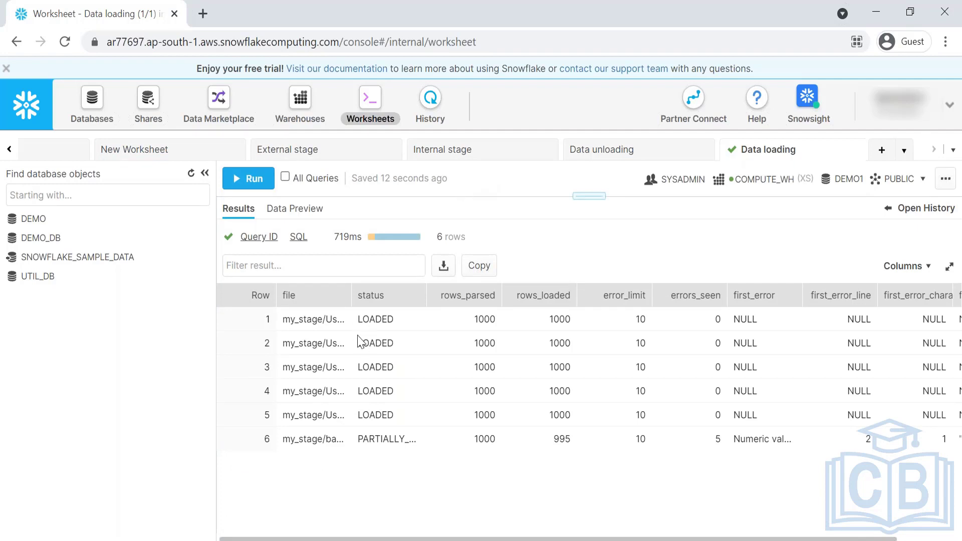
pyautogui.moveTo(375, 321); pyautogui.dragTo(351, 440)
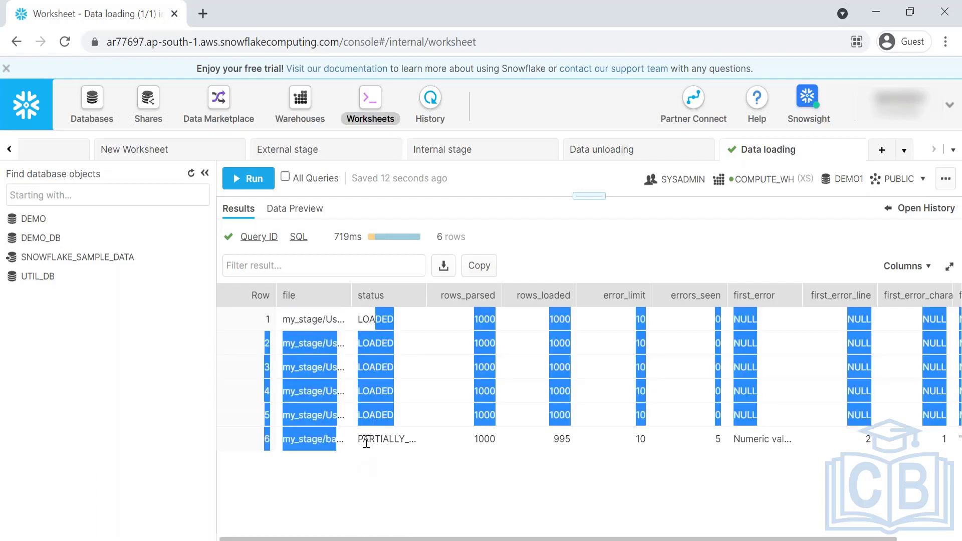
pyautogui.click(366, 438)
pyautogui.doubleClick(366, 438)
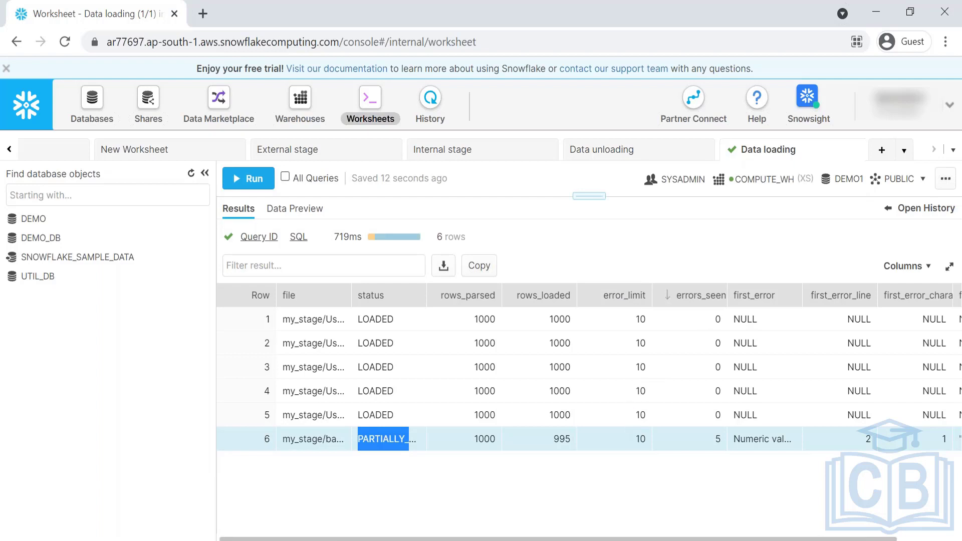
# - Examine the errors seen and error limit for the partially loaded file in the copy results
pyautogui.doubleClick(718, 439)
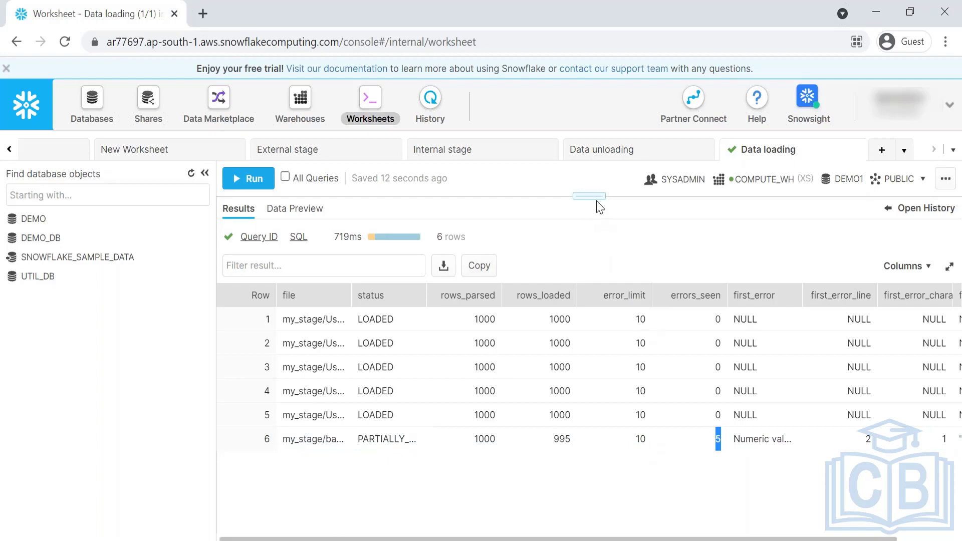
pyautogui.moveTo(590, 196); pyautogui.dragTo(547, 155)
pyautogui.moveTo(307, 440); pyautogui.dragTo(441, 455)
pyautogui.click(675, 494)
pyautogui.click(637, 444)
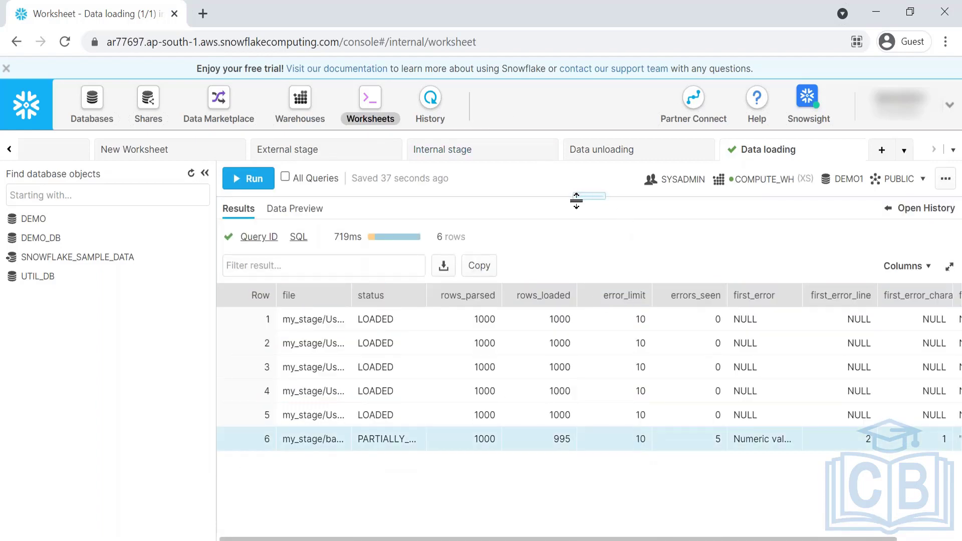
# - Run the truncate table statement to empty the users table
pyautogui.moveTo(577, 197); pyautogui.dragTo(469, 503)
pyautogui.moveTo(365, 483); pyautogui.dragTo(256, 482)
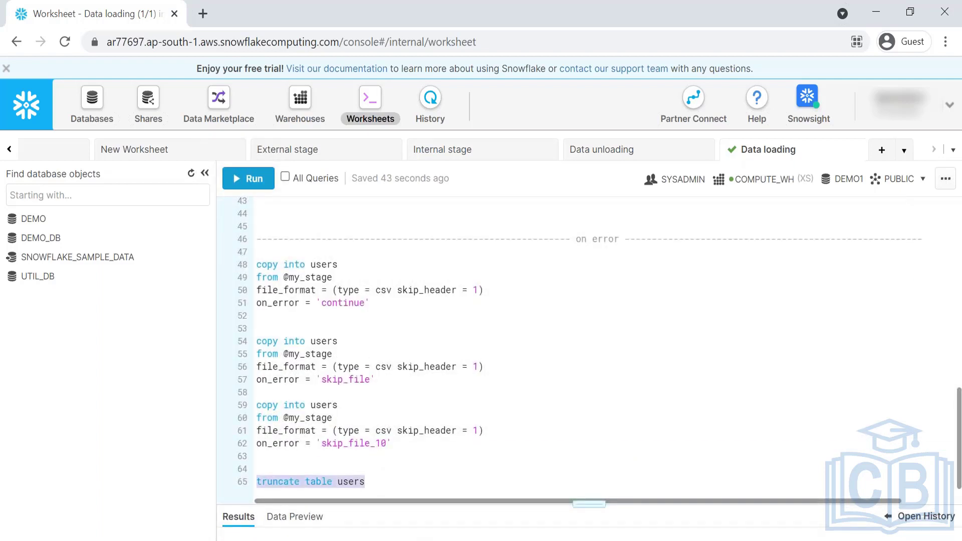
pyautogui.click(245, 180)
# - Set on_error in the last copy statement to 'skip_file_1' and run that statement
pyautogui.click(387, 445)
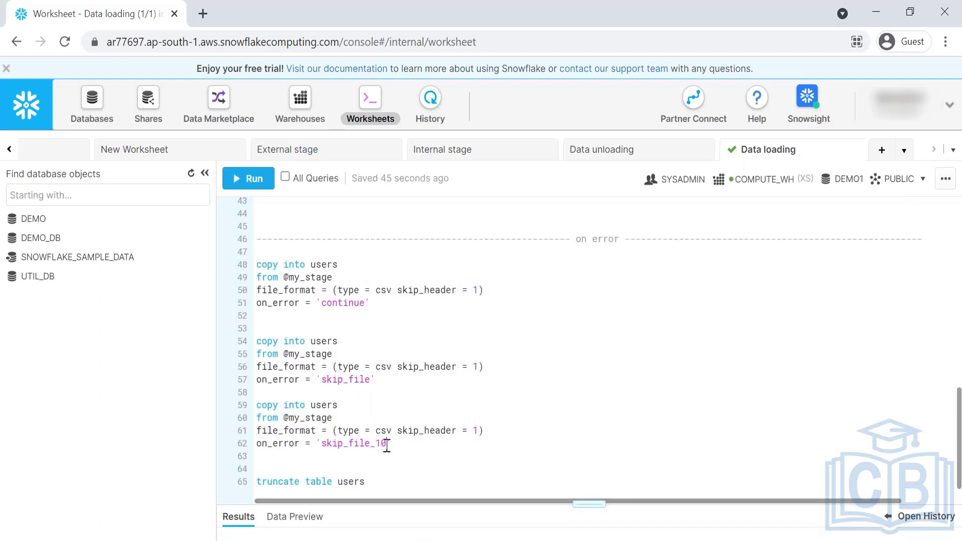
pyautogui.press('BackSpace')
pyautogui.moveTo(396, 443); pyautogui.dragTo(261, 403)
pyautogui.click(245, 180)
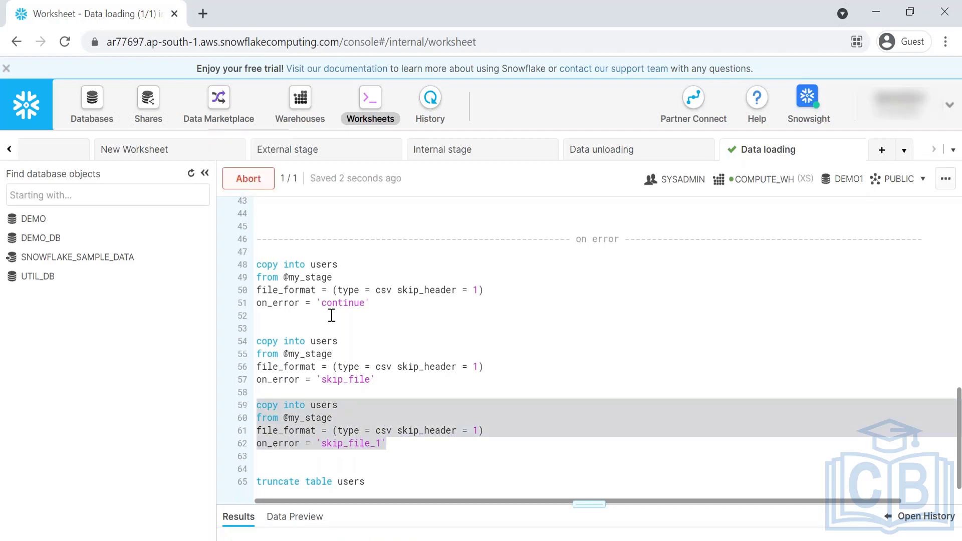
# - Examine the status, error limit and errors seen for the bad file in the load results
pyautogui.moveTo(588, 503); pyautogui.dragTo(590, 196)
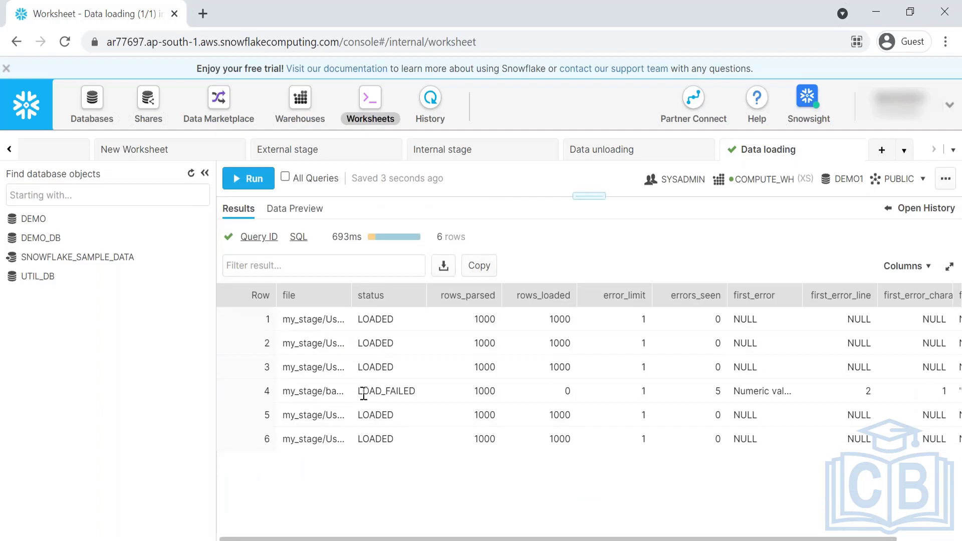
pyautogui.moveTo(363, 391); pyautogui.dragTo(386, 392)
pyautogui.click(641, 391)
pyautogui.doubleClick(718, 391)
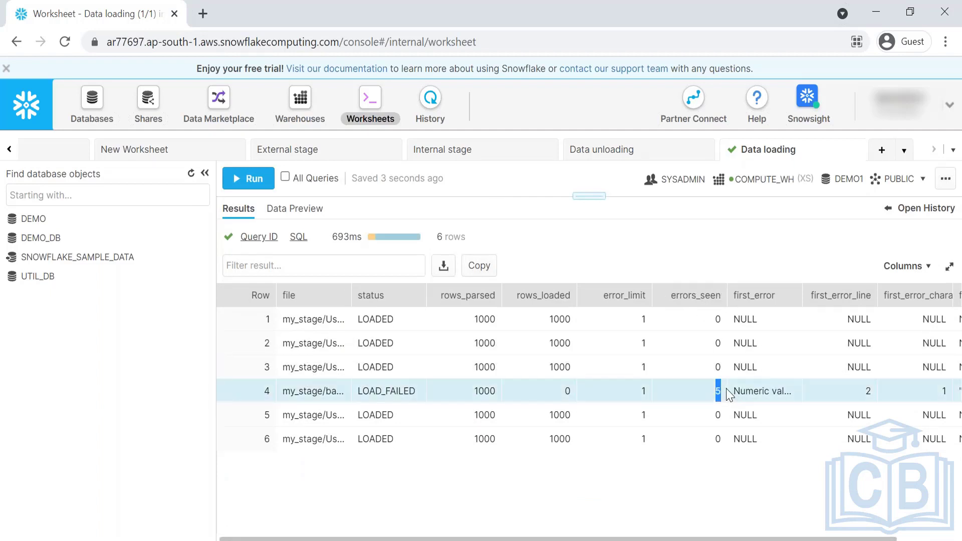
# - Duplicate the 'skip_file_1' copy statement below itself and set the duplicate's on_error to 'skip_file_1%'
pyautogui.moveTo(586, 195); pyautogui.dragTo(542, 404)
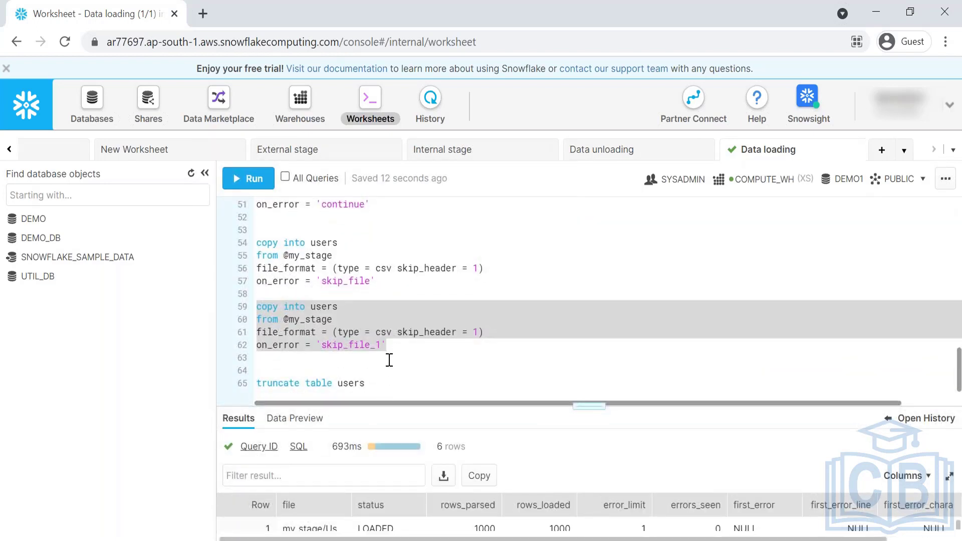
pyautogui.click(397, 352)
pyautogui.moveTo(386, 345); pyautogui.dragTo(256, 299)
pyautogui.hotkey('ctrl', 'c')
pyautogui.click(411, 345)
pyautogui.press('Return')
pyautogui.press('Return')
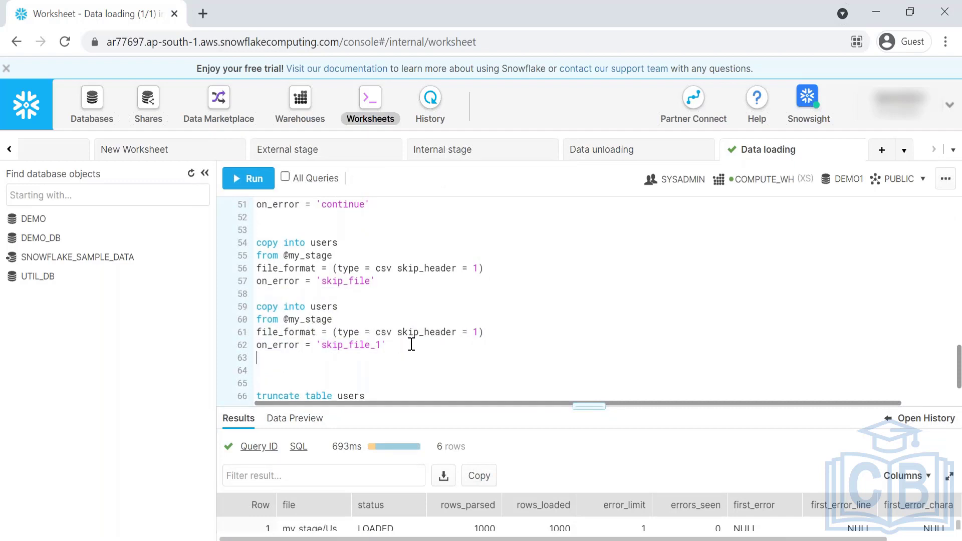
pyautogui.hotkey('ctrl', 'v')
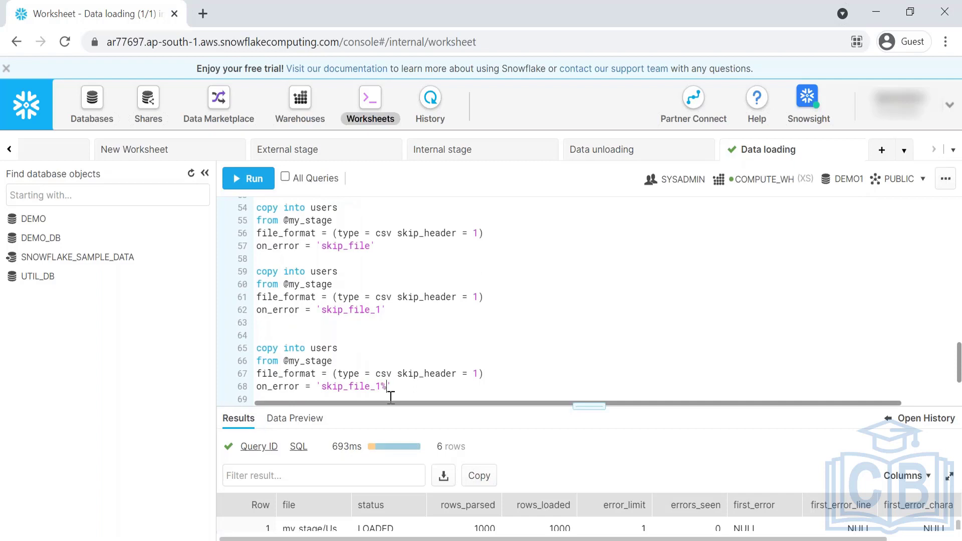
pyautogui.write('%')
# - Truncate the users table again before testing the percentage-based error option
pyautogui.scroll(-1, 351, 386)
pyautogui.doubleClick(316, 383)
pyautogui.tripleClick(314, 380)
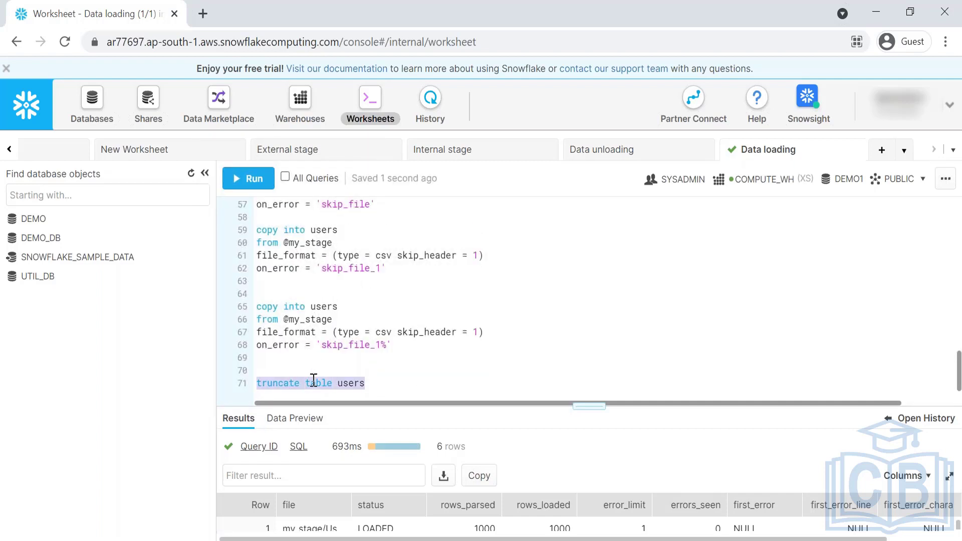
pyautogui.hotkey('ctrl', 'Return')
# - Run the copy statement with on_error 'skip_file_1%' and view its per-file load results
pyautogui.moveTo(398, 346); pyautogui.dragTo(225, 306)
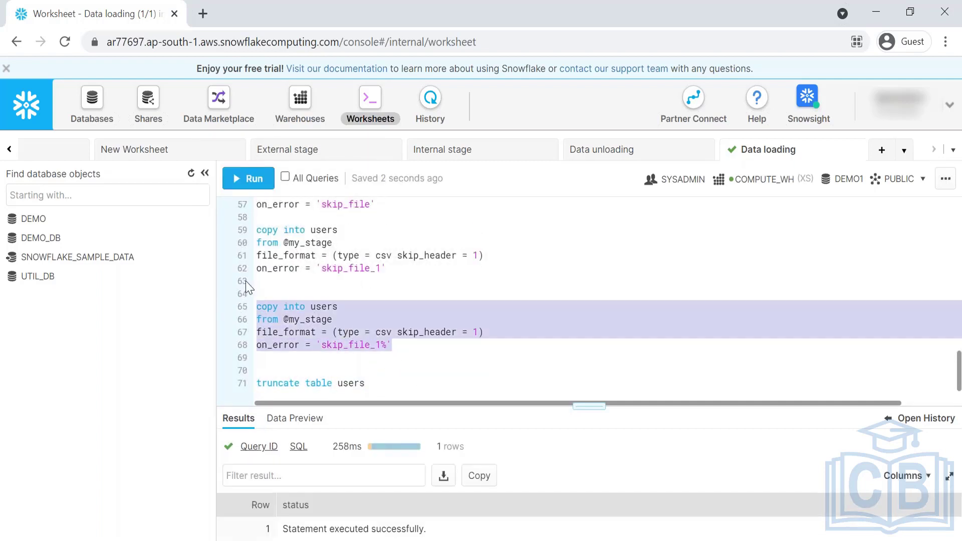
pyautogui.click(249, 179)
pyautogui.moveTo(588, 409); pyautogui.dragTo(521, 189)
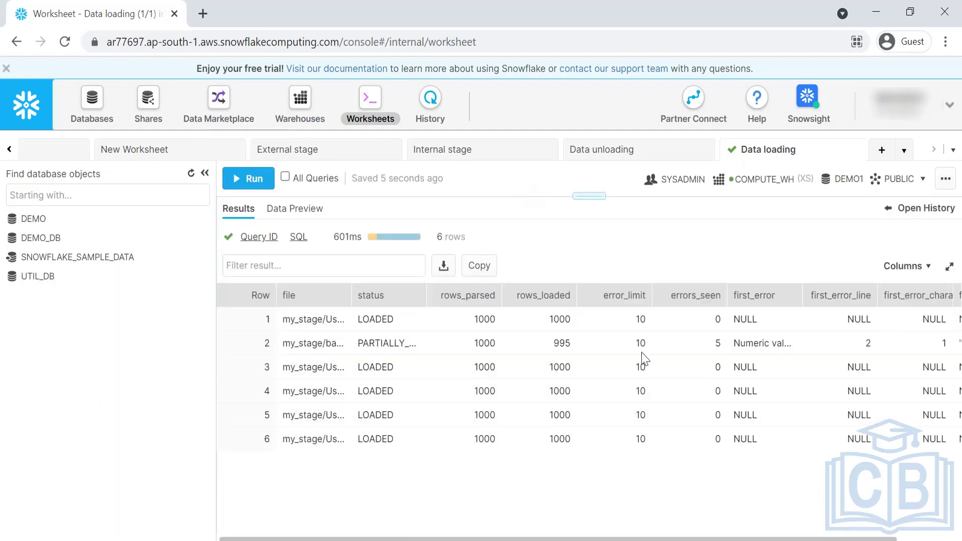
# - Set on_error in the percentage-based copy statement to 'skip_file_12%'
pyautogui.moveTo(576, 195); pyautogui.dragTo(526, 389)
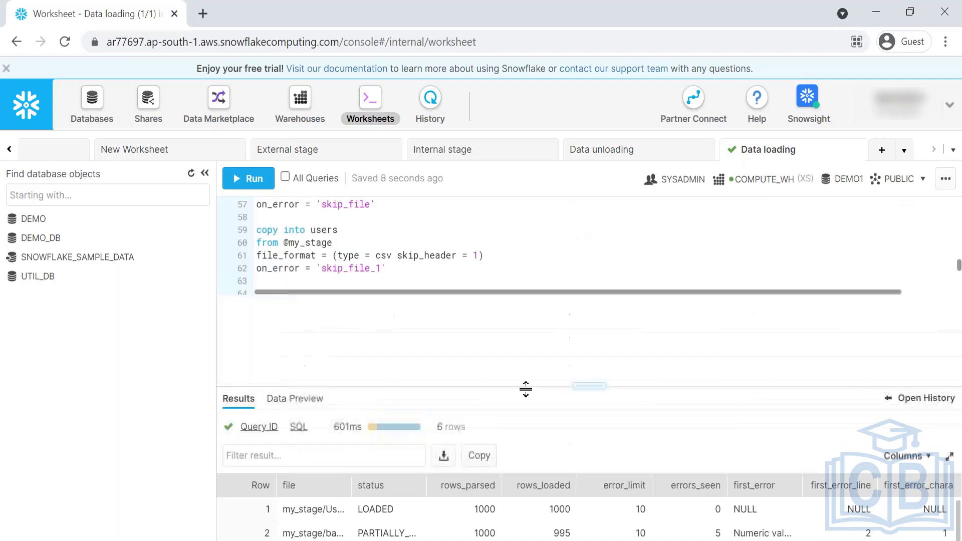
pyautogui.click(370, 354)
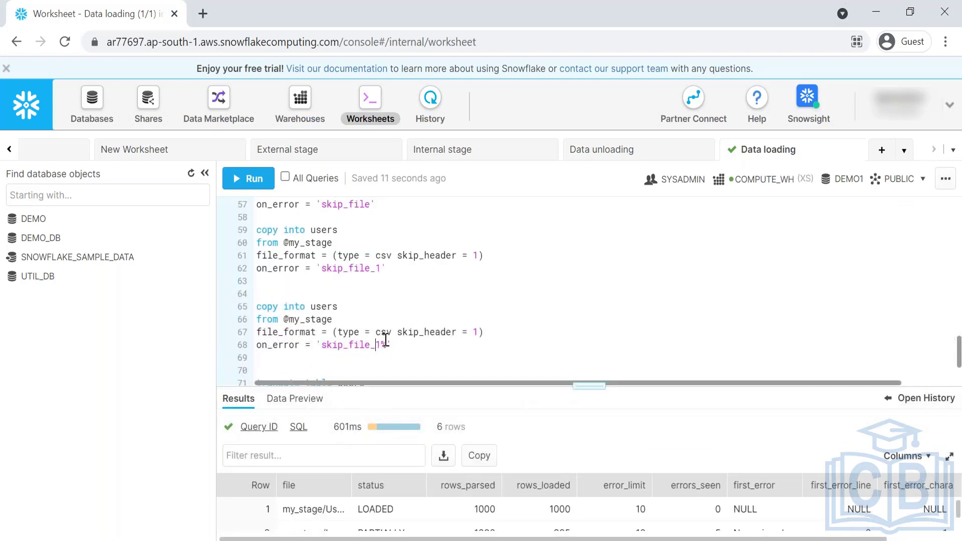
pyautogui.write('2')
# - Run truncate table on users to clear the loaded rows
pyautogui.scroll(-1, 369, 301)
pyautogui.tripleClick(343, 365)
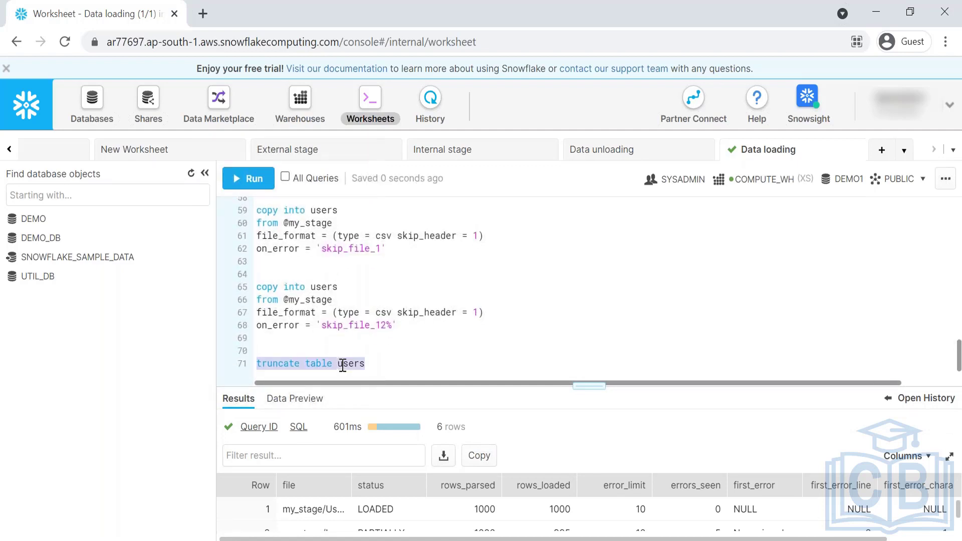
pyautogui.hotkey('ctrl', 'Return')
# - Run the copy statement with on_error 'skip_file_12%' and check the error limit in its results
pyautogui.moveTo(399, 327); pyautogui.dragTo(251, 282)
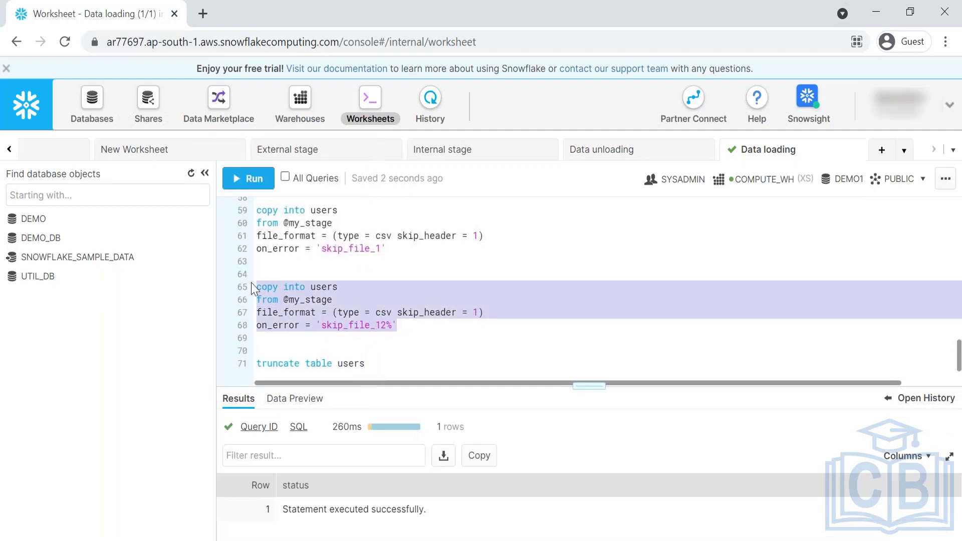
pyautogui.hotkey('ctrl', 'Return')
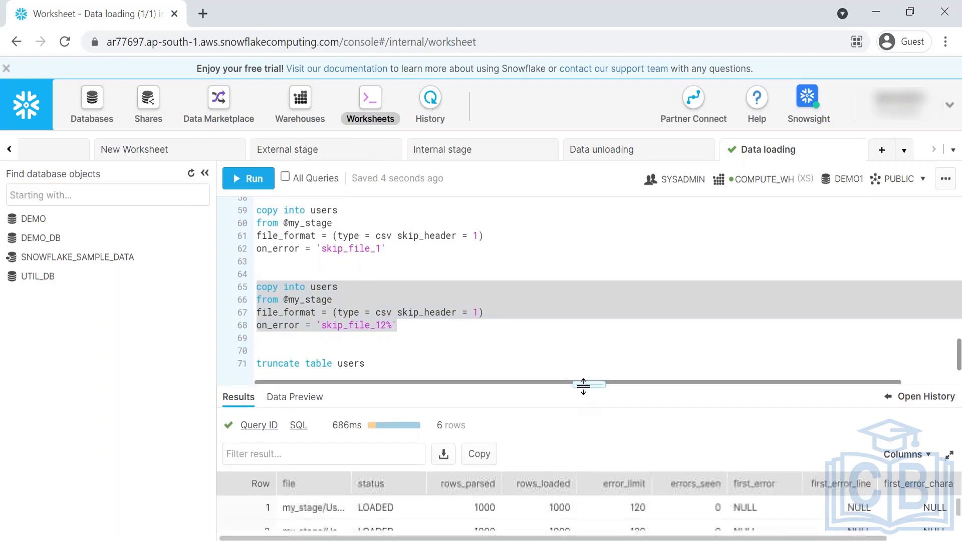
pyautogui.moveTo(583, 389); pyautogui.dragTo(557, 197)
pyautogui.doubleClick(637, 318)
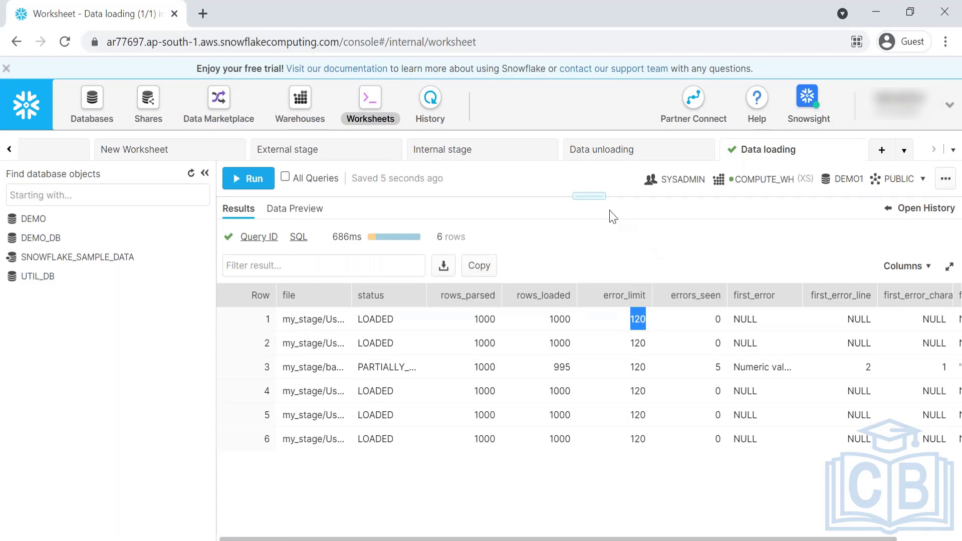
pyautogui.moveTo(595, 195); pyautogui.dragTo(579, 303)
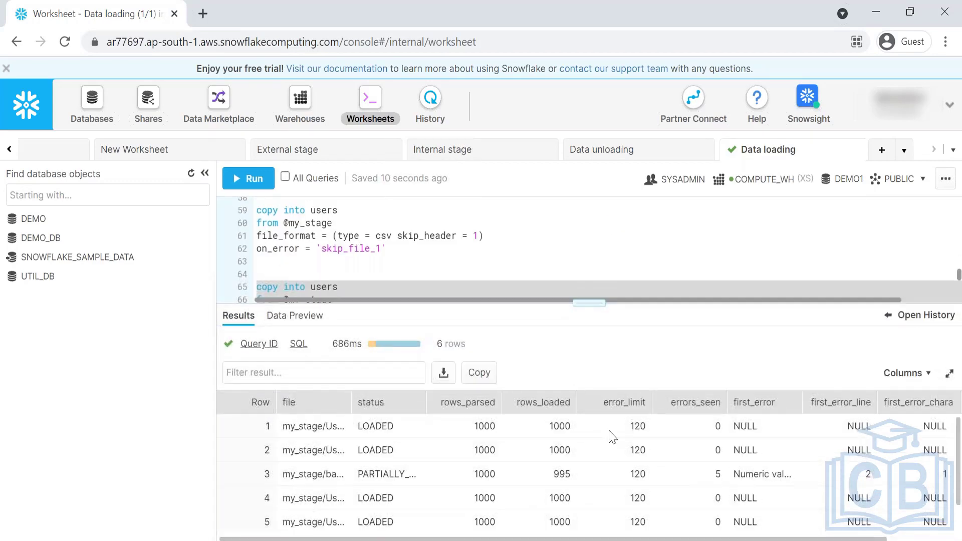
pyautogui.doubleClick(639, 426)
pyautogui.scroll(-2, 376, 274)
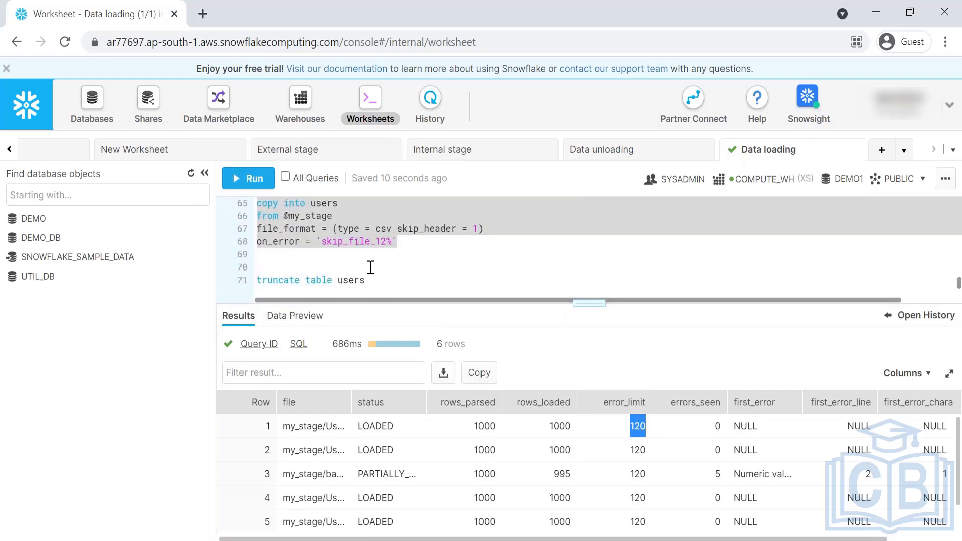
# - Enlarge the query editor area and dismiss the free-trial banner
pyautogui.click(371, 267)
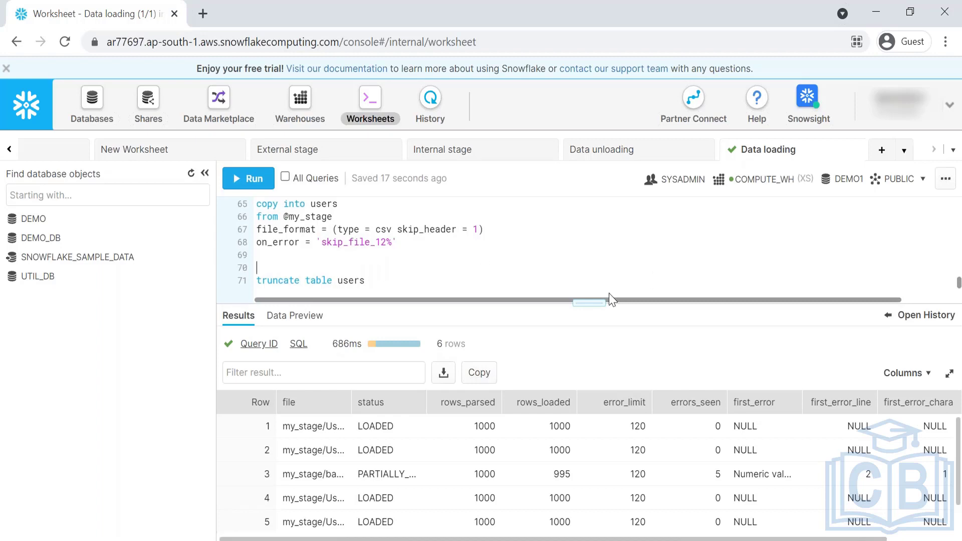
pyautogui.moveTo(590, 303); pyautogui.dragTo(563, 406)
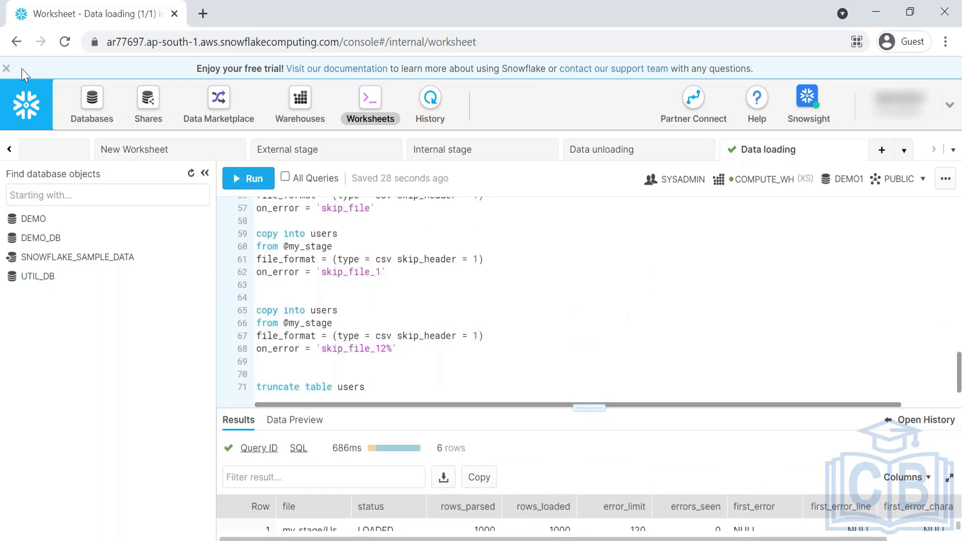
pyautogui.click(6, 69)
# - Review the copy statements using the on_error options 'continue', 'skip_file' and 'skip_file_1'
pyautogui.scroll(5, 311, 269)
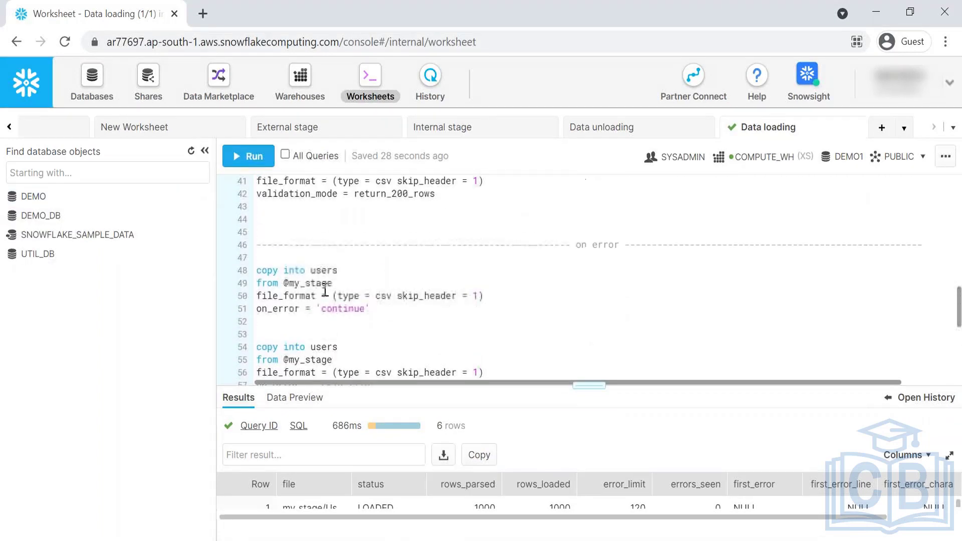
pyautogui.doubleClick(337, 306)
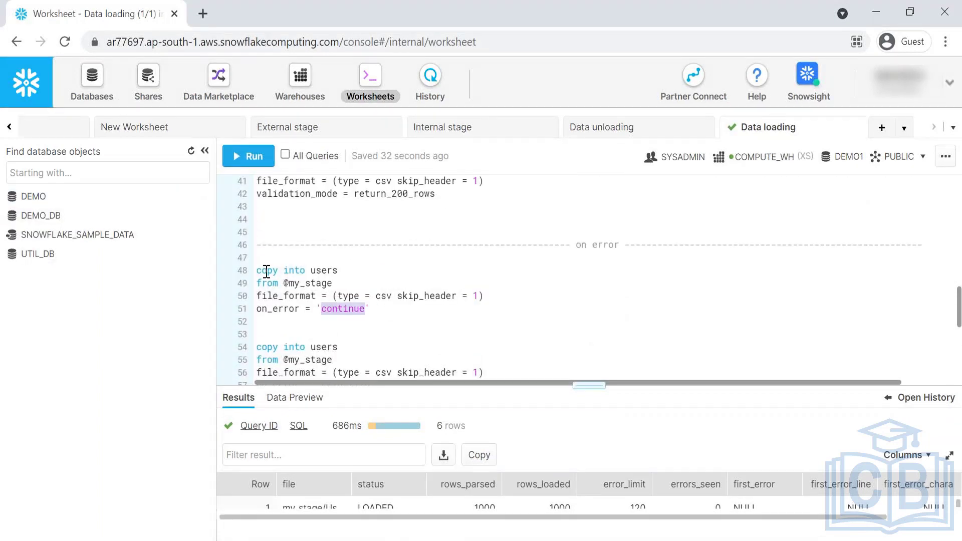
pyautogui.moveTo(267, 272); pyautogui.dragTo(379, 310)
pyautogui.scroll(-5, 357, 291)
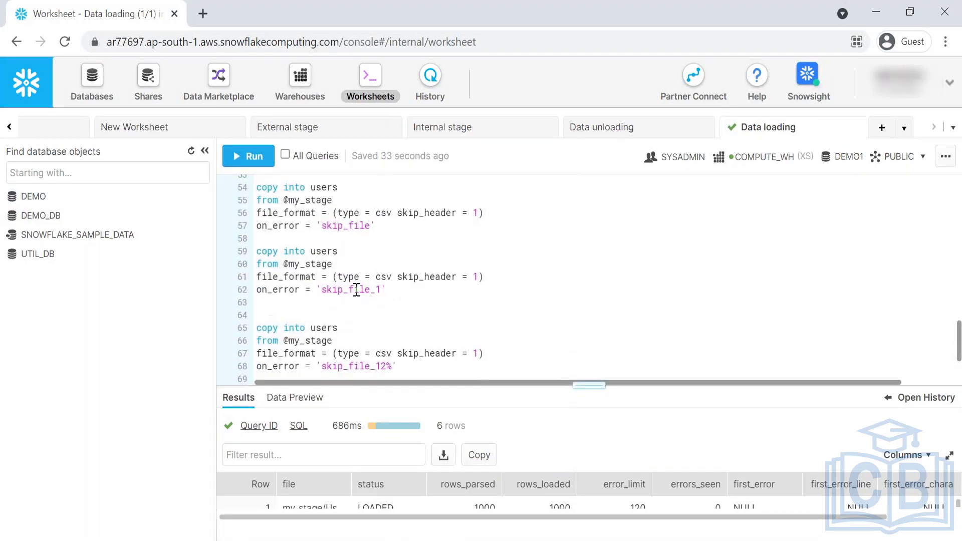
pyautogui.doubleClick(342, 292)
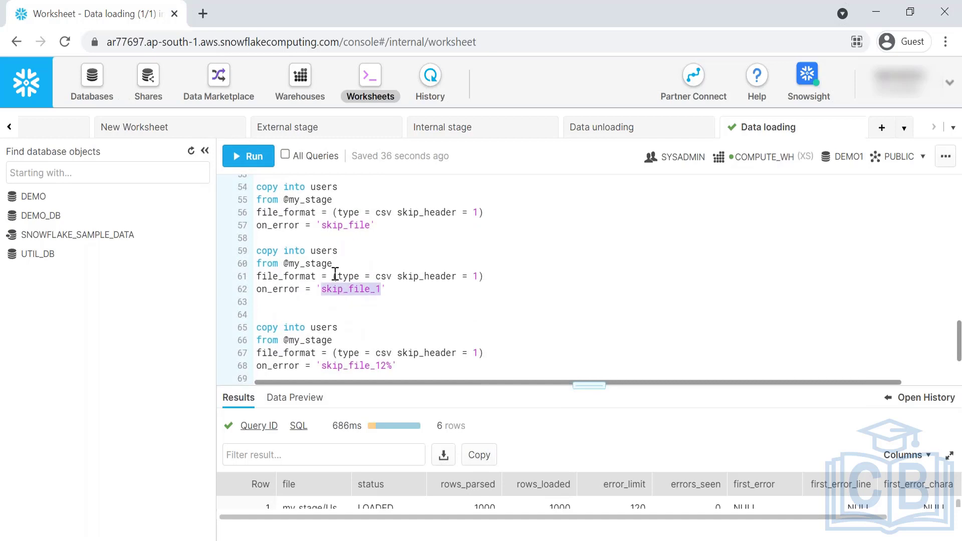
pyautogui.scroll(3, 337, 277)
pyautogui.scroll(-4, 337, 277)
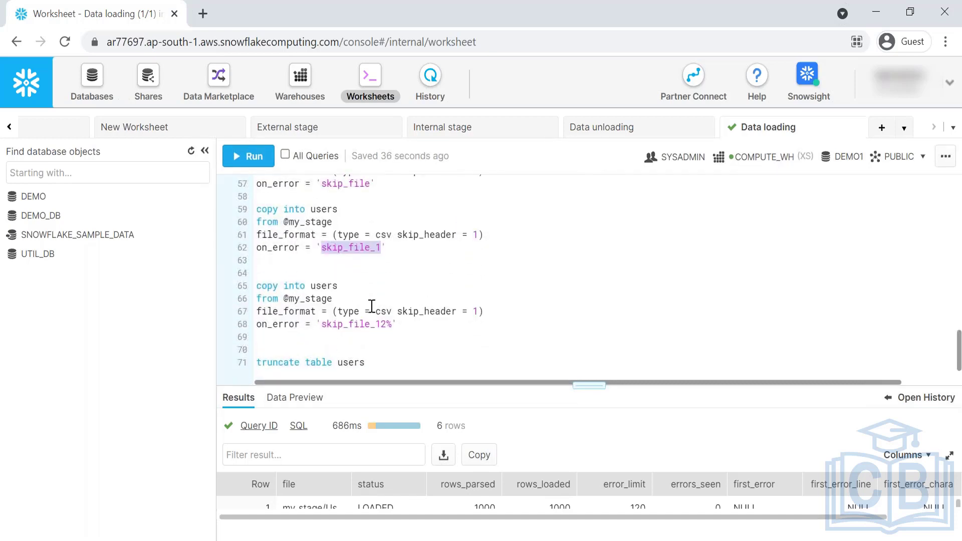
# - Duplicate the 'skip_file_12%' copy statement below itself and set the duplicate's on_error to 'abort_statement'
pyautogui.click(396, 325)
pyautogui.moveTo(397, 326); pyautogui.dragTo(216, 291)
pyautogui.hotkey('ctrl', 'c')
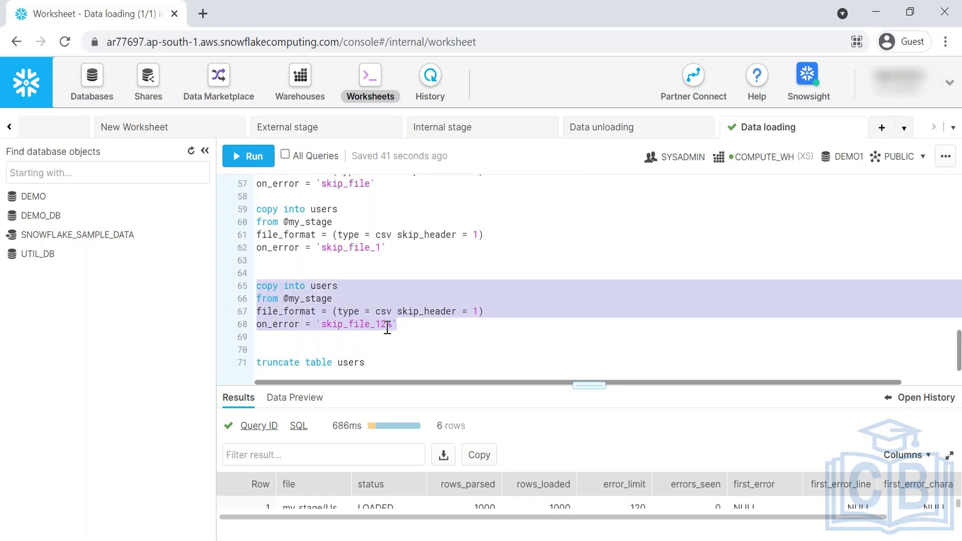
pyautogui.click(399, 326)
pyautogui.press('Return')
pyautogui.press('Return')
pyautogui.hotkey('ctrl', 'v')
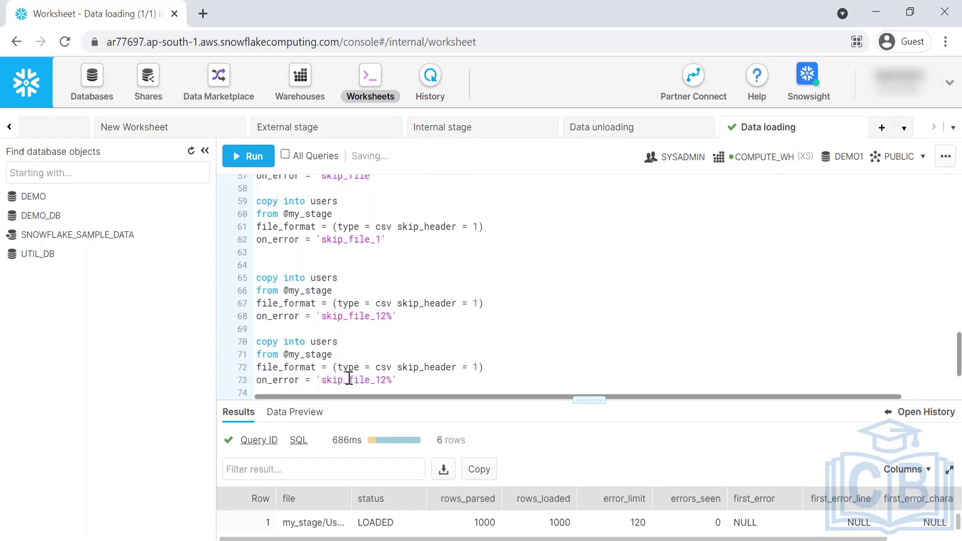
pyautogui.doubleClick(350, 380)
pyautogui.write('abort')
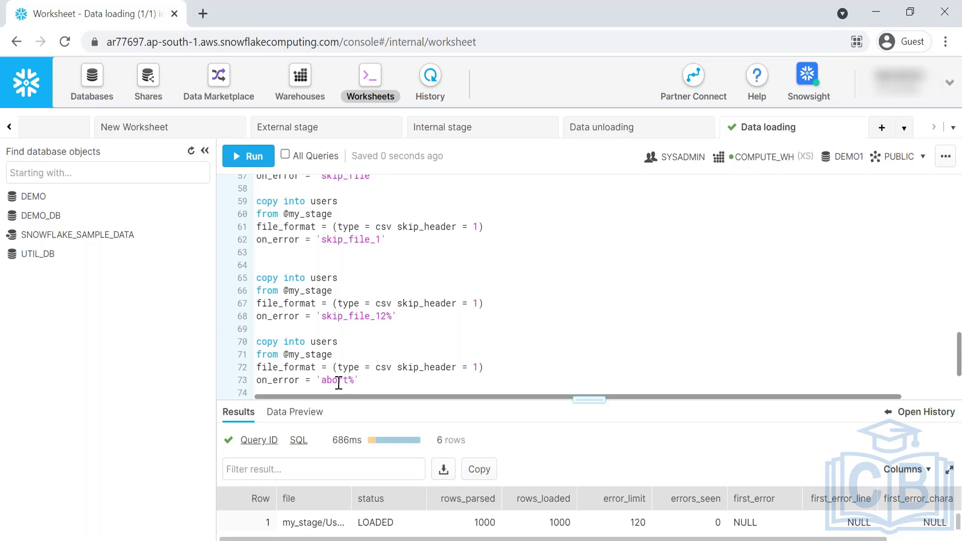
pyautogui.write('_state')
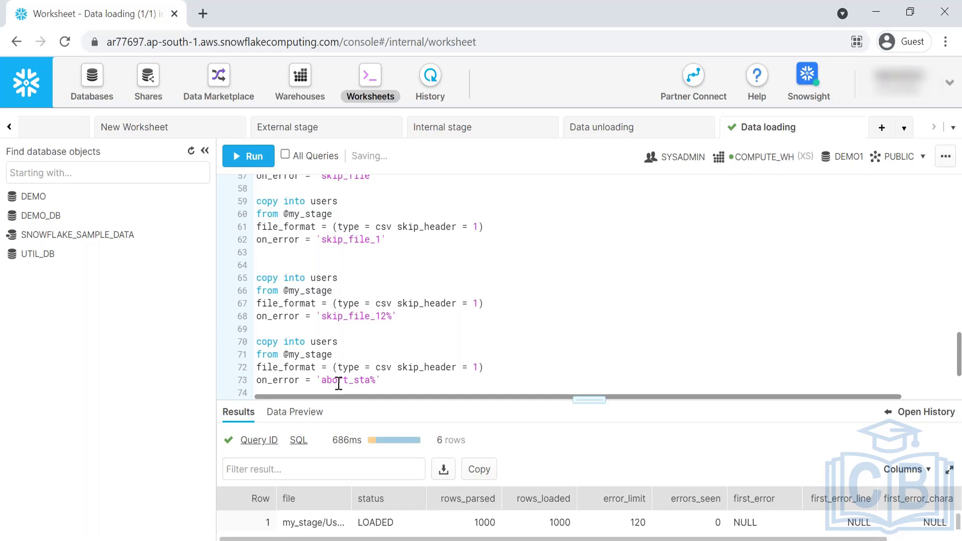
pyautogui.write('ment')
pyautogui.press('Delete')
# - Run the copy statement with on_error 'abort_statement', and truncate the users table
pyautogui.moveTo(426, 381); pyautogui.dragTo(208, 350)
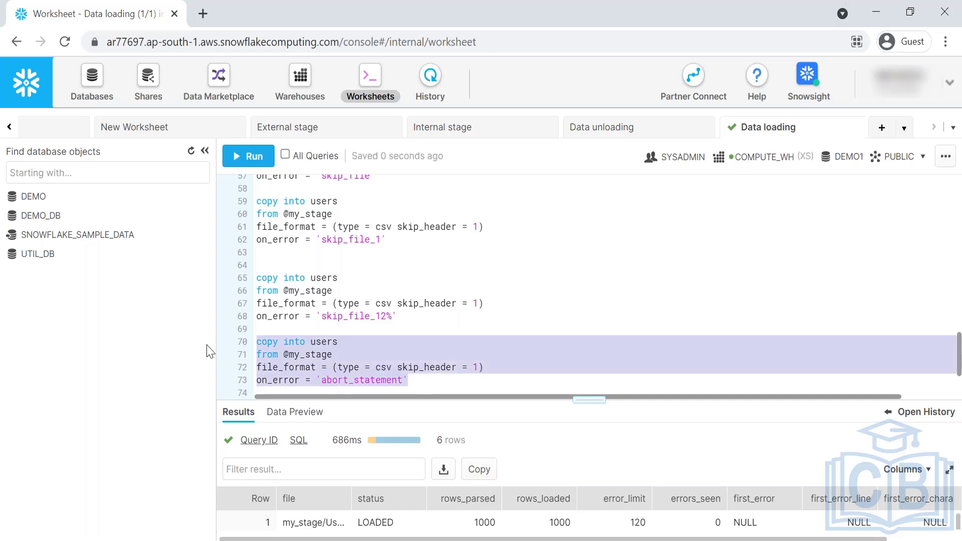
pyautogui.hotkey('ctrl', 'Return')
pyautogui.scroll(-1, 378, 311)
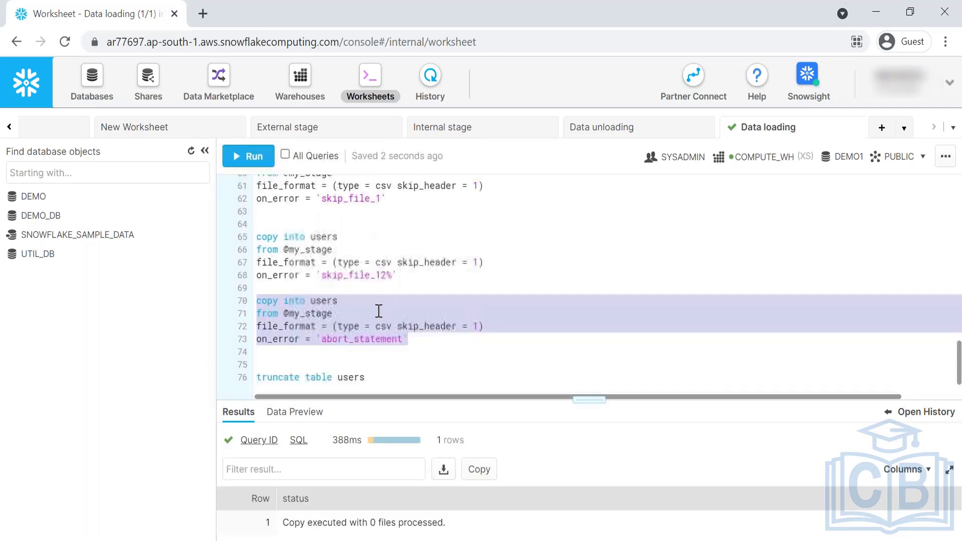
pyautogui.tripleClick(319, 377)
pyautogui.hotkey('ctrl', 'Return')
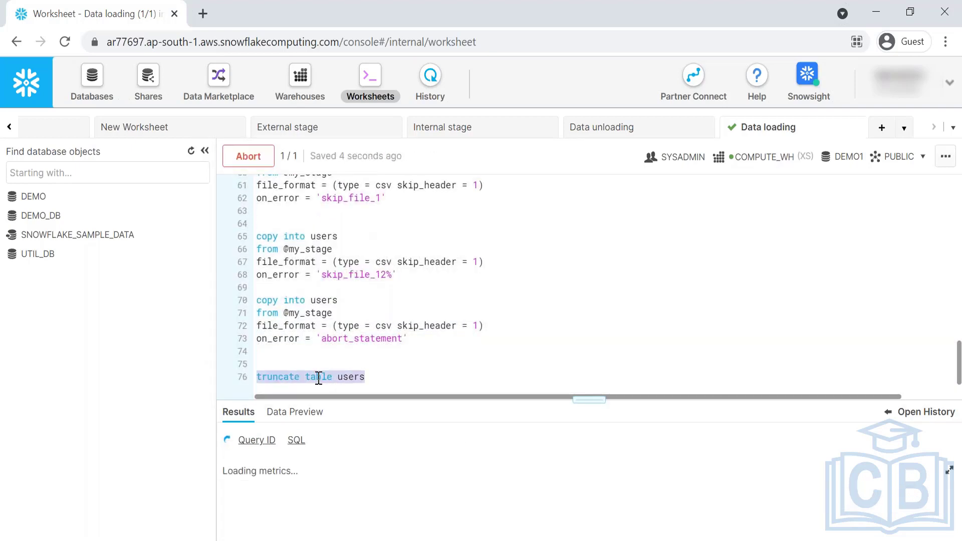
# - Rerun the copy statement with on_error 'abort_statement' against the emptied users table
pyautogui.moveTo(469, 344); pyautogui.dragTo(179, 291)
pyautogui.hotkey('ctrl', 'Return')
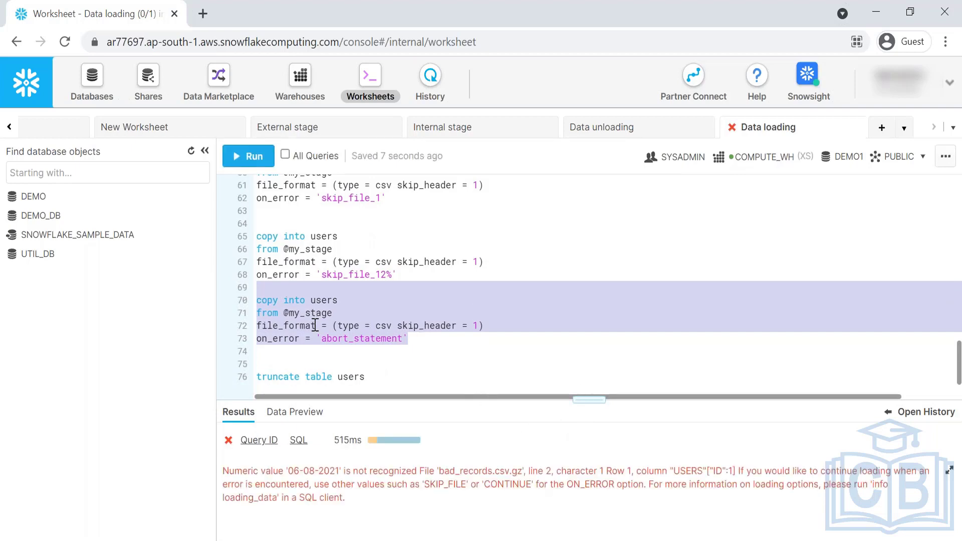
pyautogui.click(353, 335)
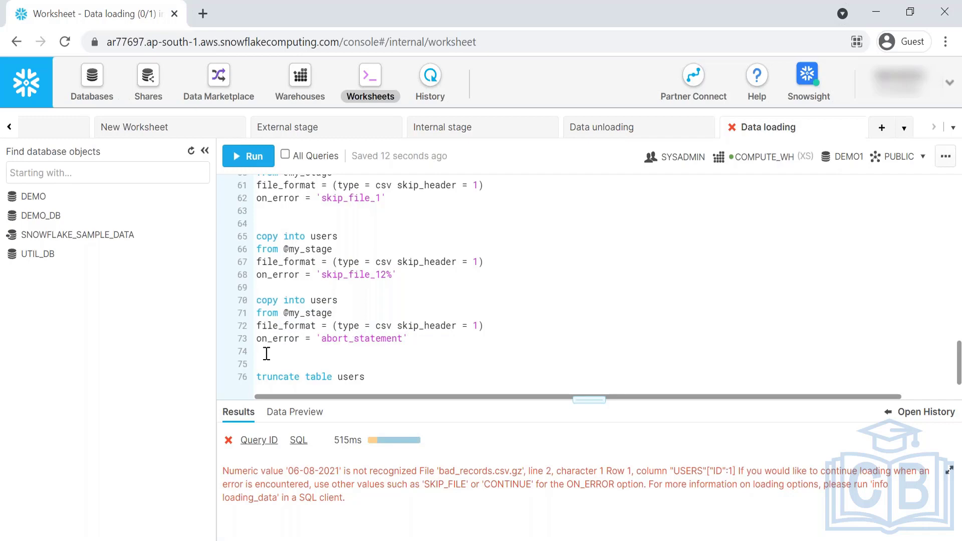
# - Check the CSV files in the users_dataset folder in File Explorer, and return to the 'abort_statement' copy statement in Snowflake
pyautogui.hotkey('alt', 'Tab')
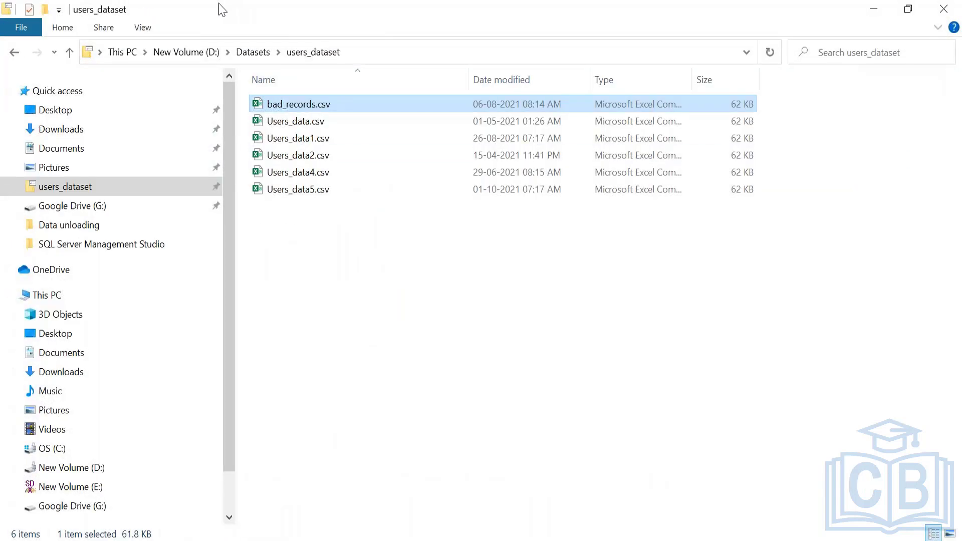
pyautogui.moveTo(219, 4); pyautogui.dragTo(186, 176)
pyautogui.click(574, 183)
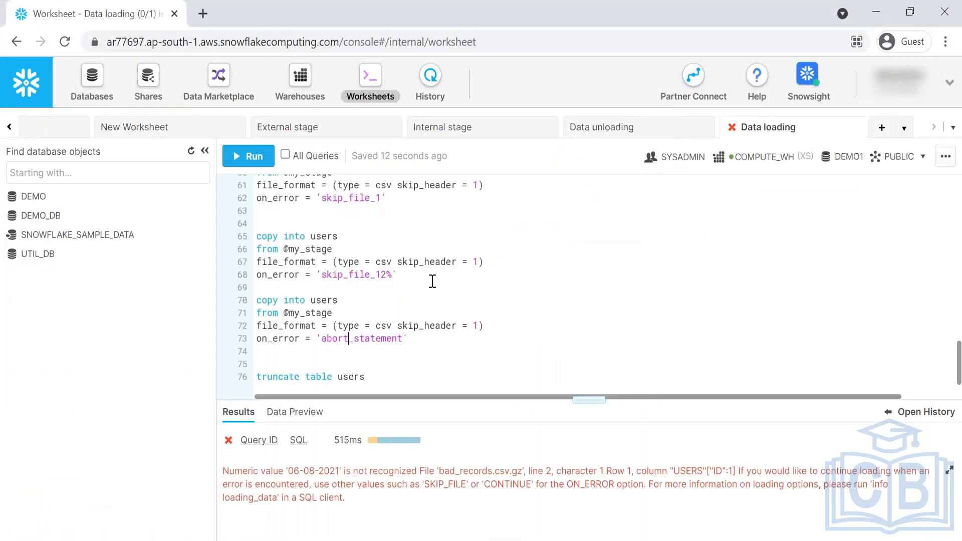
pyautogui.moveTo(444, 350); pyautogui.dragTo(257, 301)
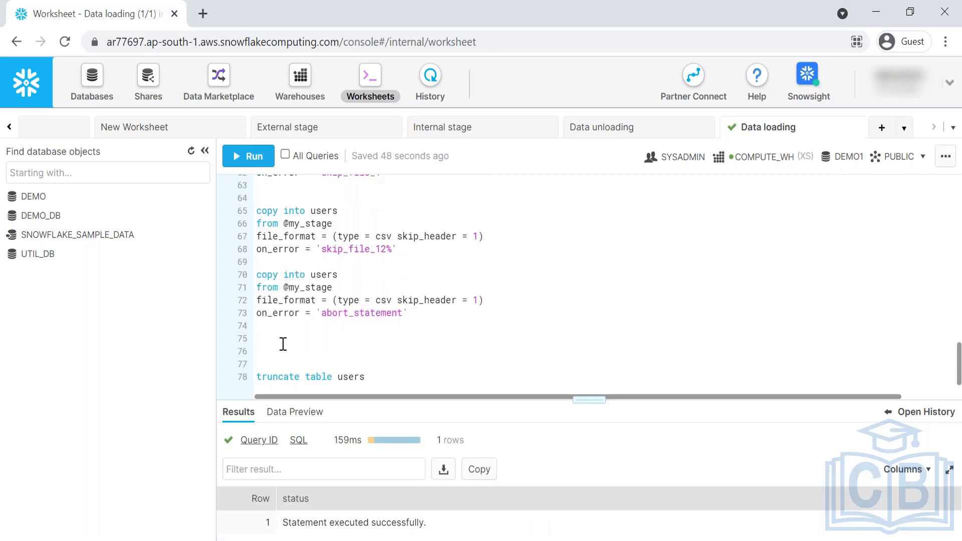
# - Add a dashed comment line labelled "files" with blank lines below it, between the 'abort_statement' copy statement and the truncate statement
pyautogui.press('Return')
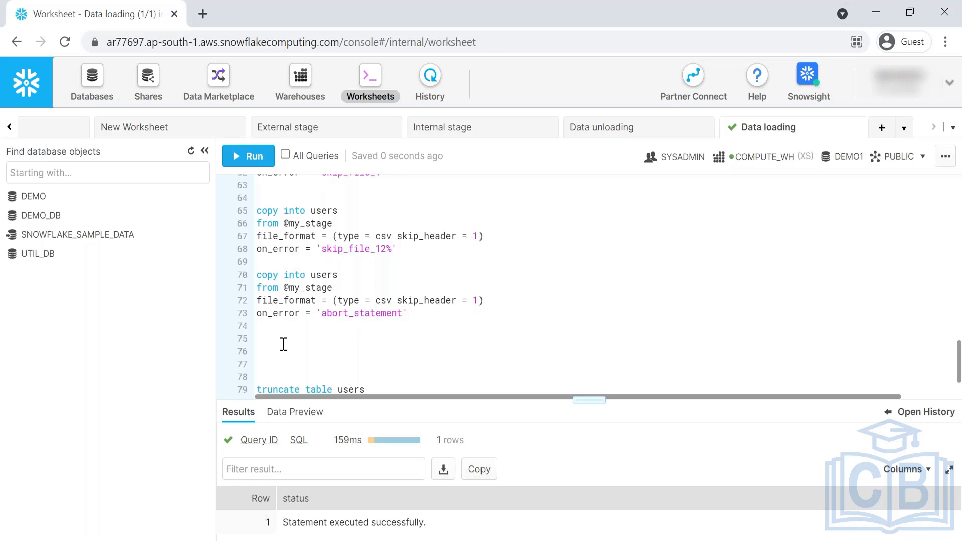
pyautogui.write('--------------------------------- files')
pyautogui.press('Return')
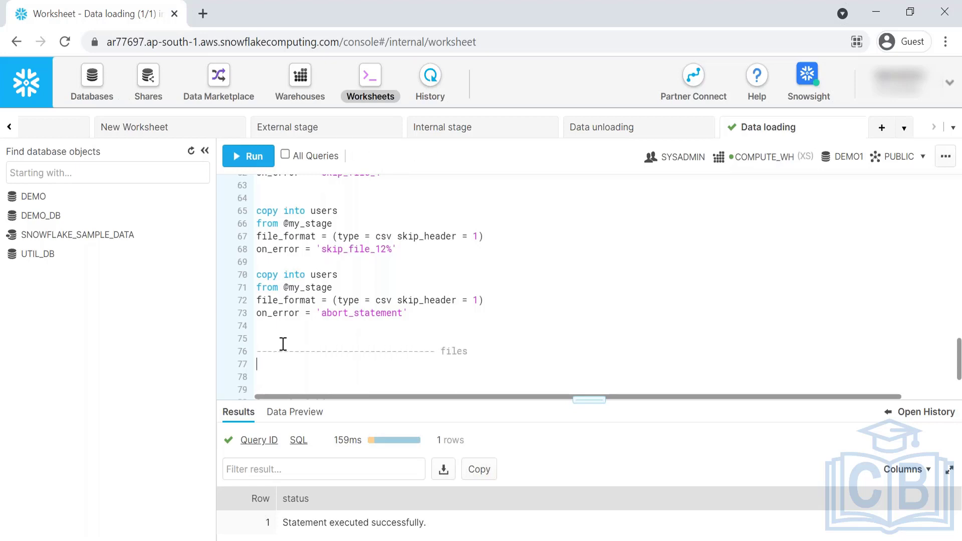
pyautogui.press('Return')
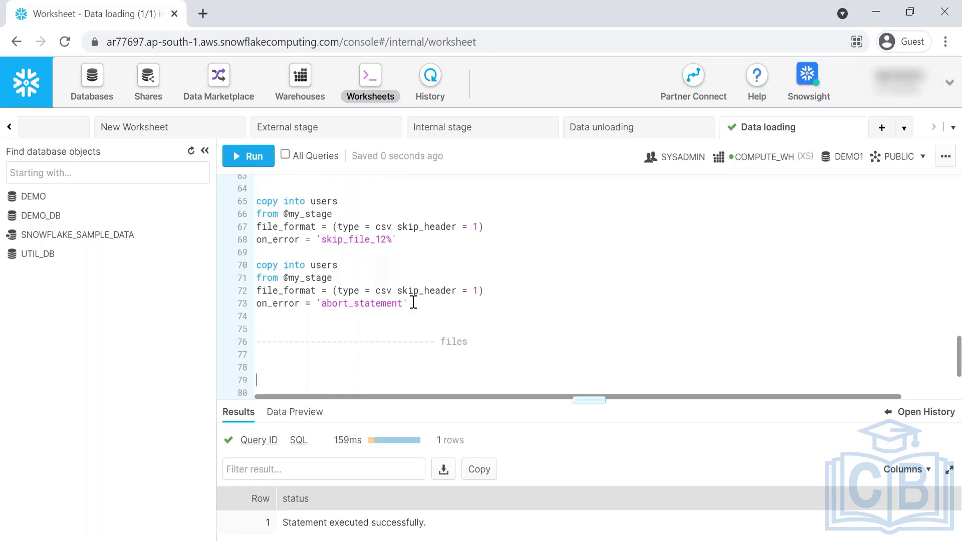
# - Duplicate the 'abort_statement' copy statement below the files comment and replace the duplicate's on_error line with the keyword files
pyautogui.moveTo(414, 304); pyautogui.dragTo(279, 268)
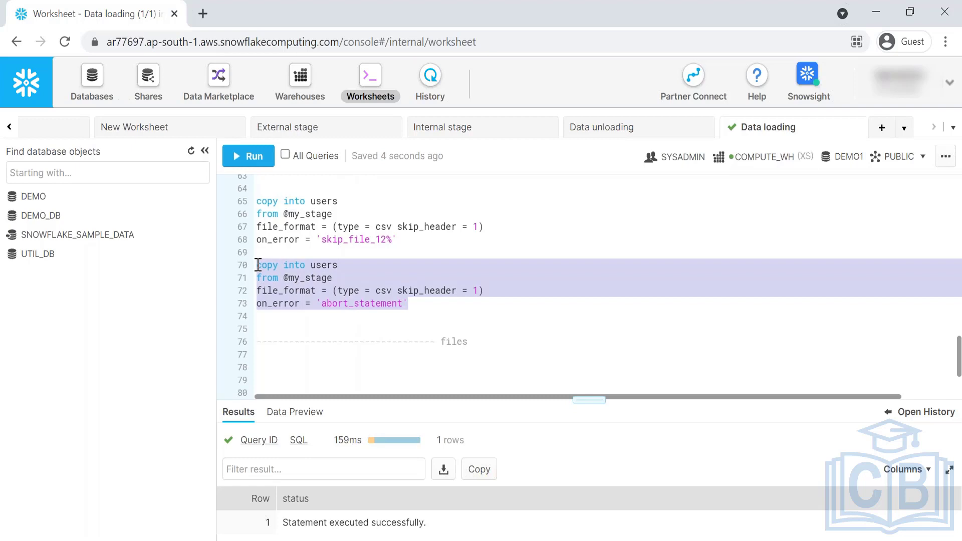
pyautogui.click(269, 367)
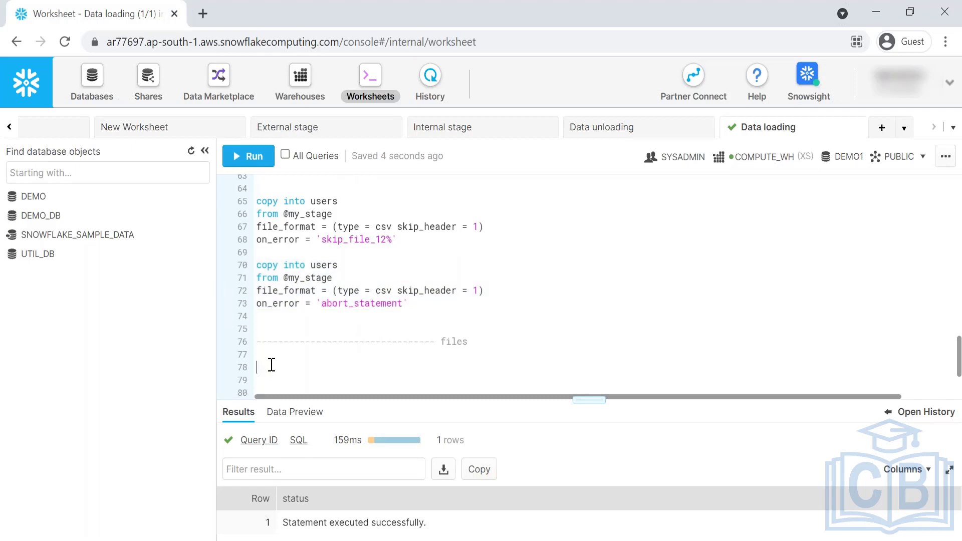
pyautogui.hotkey('ctrl', 'v')
pyautogui.scroll(-1, 301, 333)
pyautogui.tripleClick(289, 326)
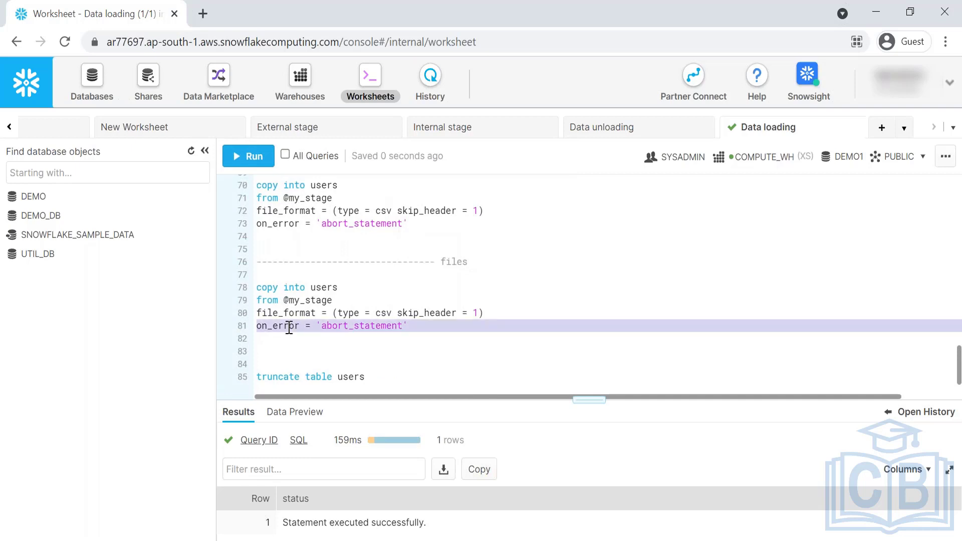
pyautogui.write('files')
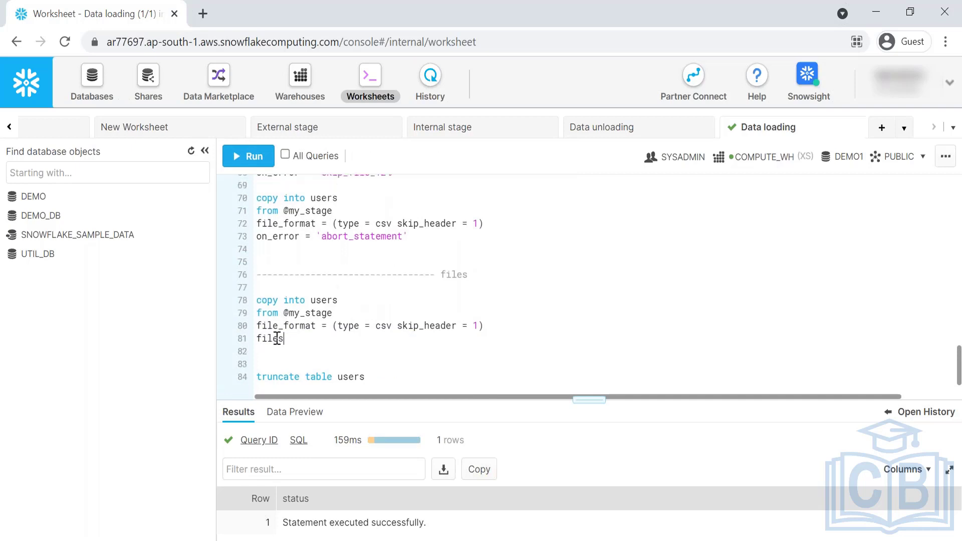
# - Examine the names of the CSV files in the users_dataset folder in File Explorer, and return to the Snowflake worksheet
pyautogui.hotkey('alt', 'Tab')
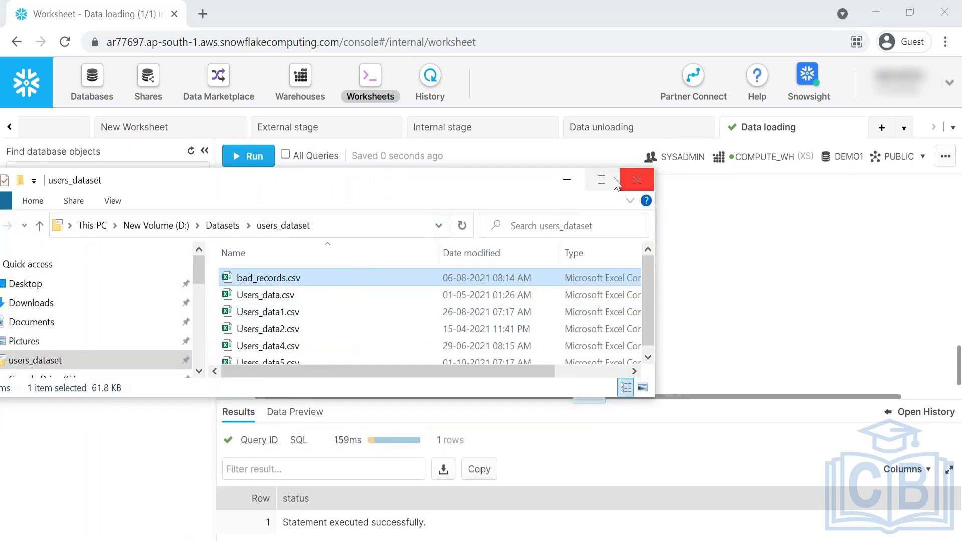
pyautogui.click(609, 179)
pyautogui.moveTo(282, 329); pyautogui.dragTo(296, 118)
pyautogui.click(301, 122)
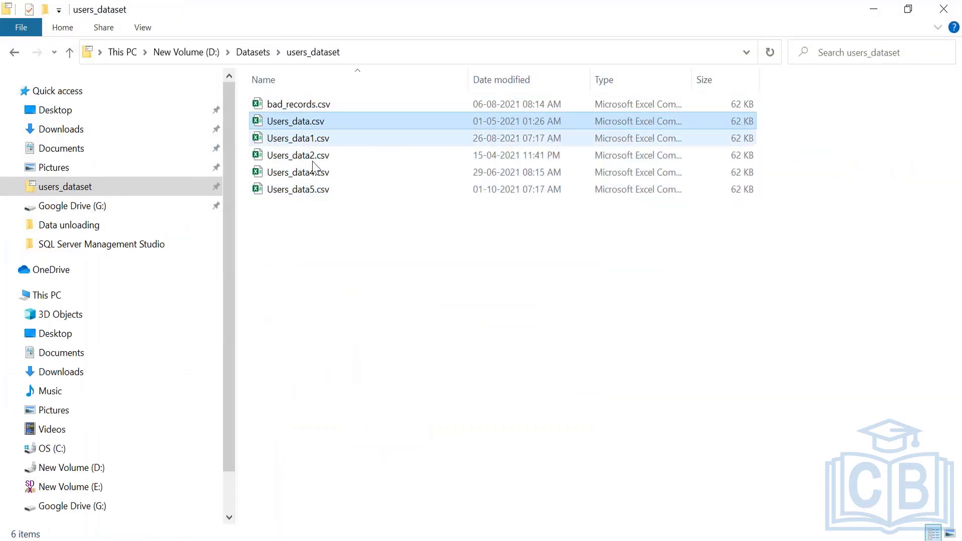
pyautogui.doubleClick(204, 17)
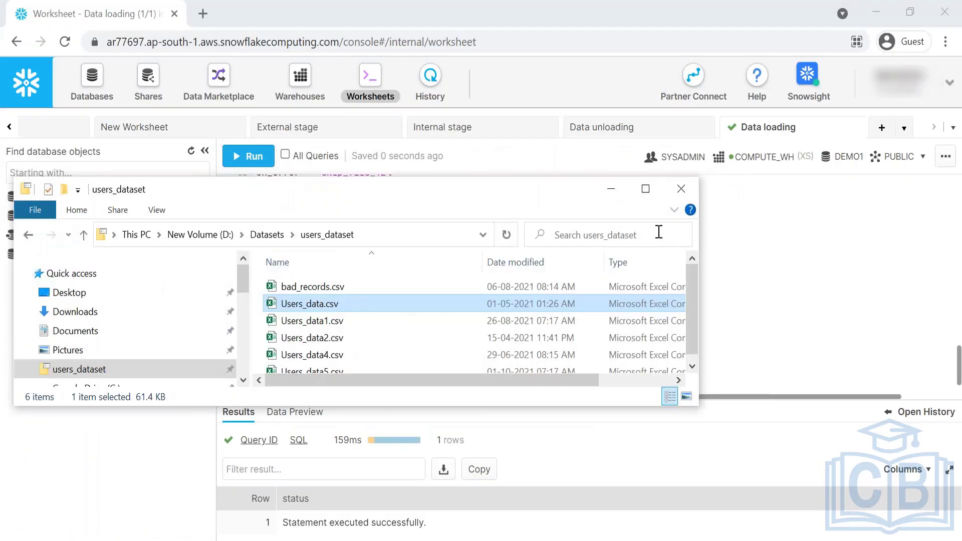
pyautogui.click(611, 187)
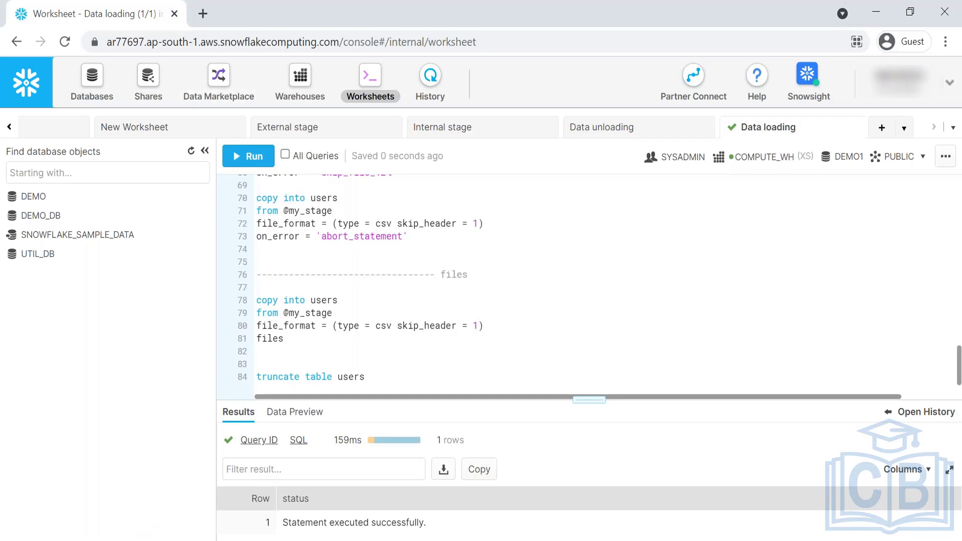
pyautogui.hotkey('alt', 'Tab')
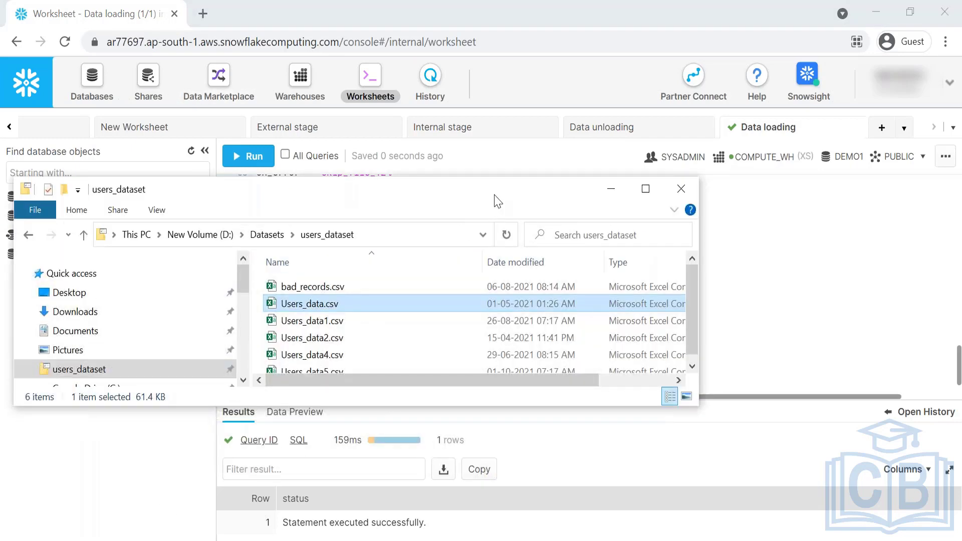
pyautogui.doubleClick(497, 201)
pyautogui.moveTo(310, 238); pyautogui.dragTo(284, 80)
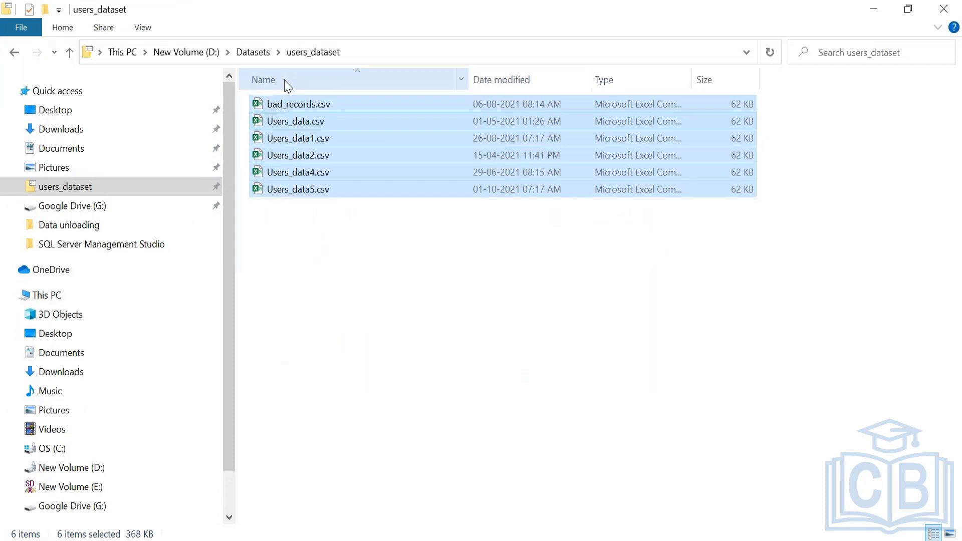
pyautogui.click(292, 160)
pyautogui.click(290, 125)
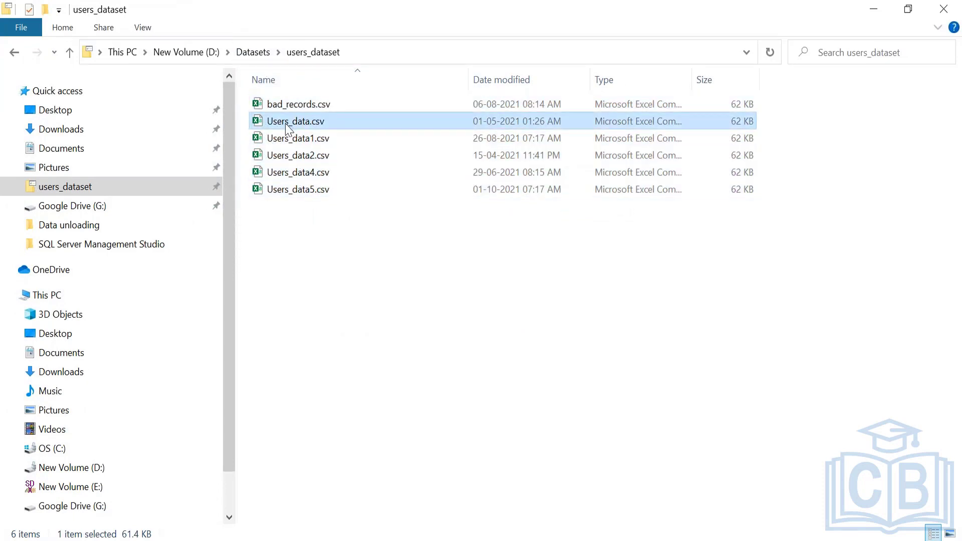
pyautogui.doubleClick(236, 13)
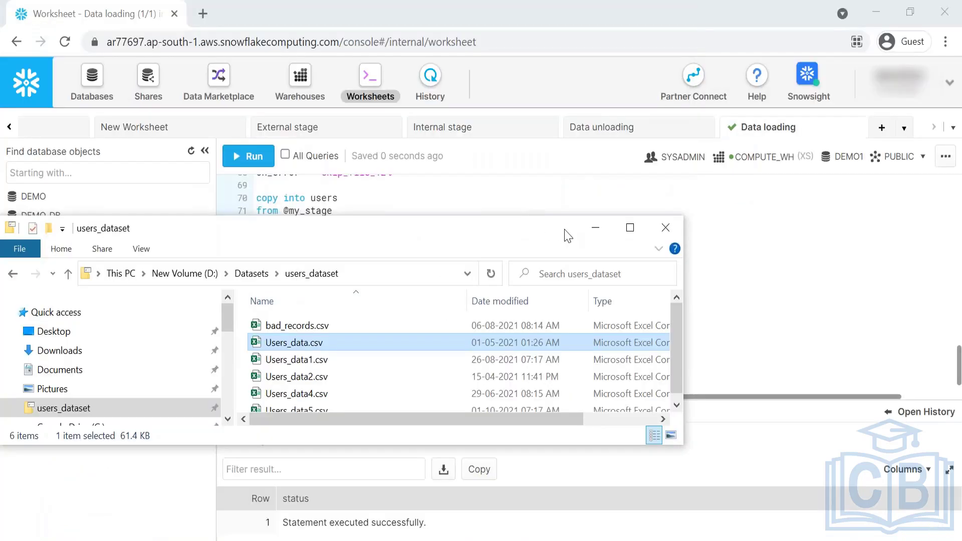
pyautogui.click(595, 227)
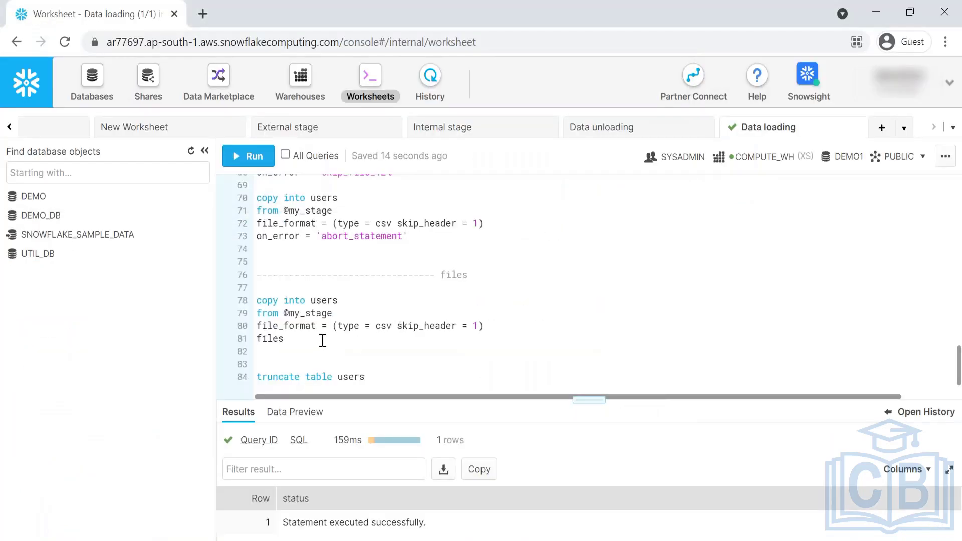
# - Complete the files option of the new copy statement with an empty quoted entry, as files = ('')
pyautogui.press('BackSpace')
pyautogui.write("= ('")
pyautogui.press('End')
pyautogui.press('Return')
pyautogui.press('Return')
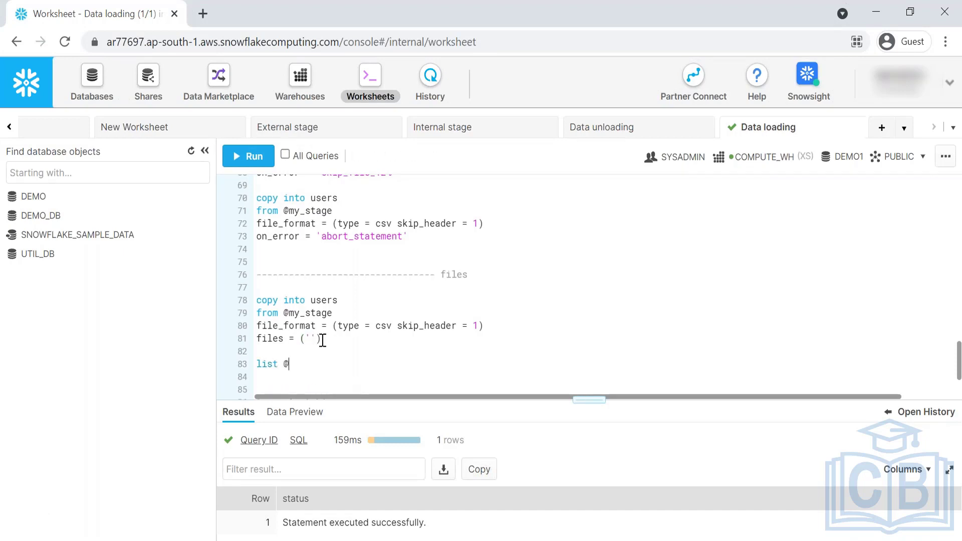
pyautogui.write('list @my_stage')
pyautogui.tripleClick(297, 355)
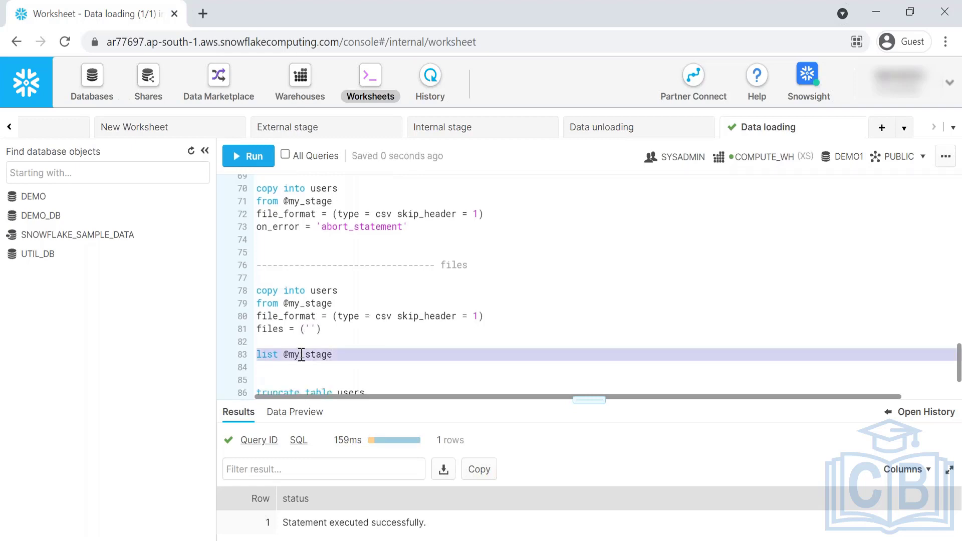
pyautogui.hotkey('ctrl', 'Return')
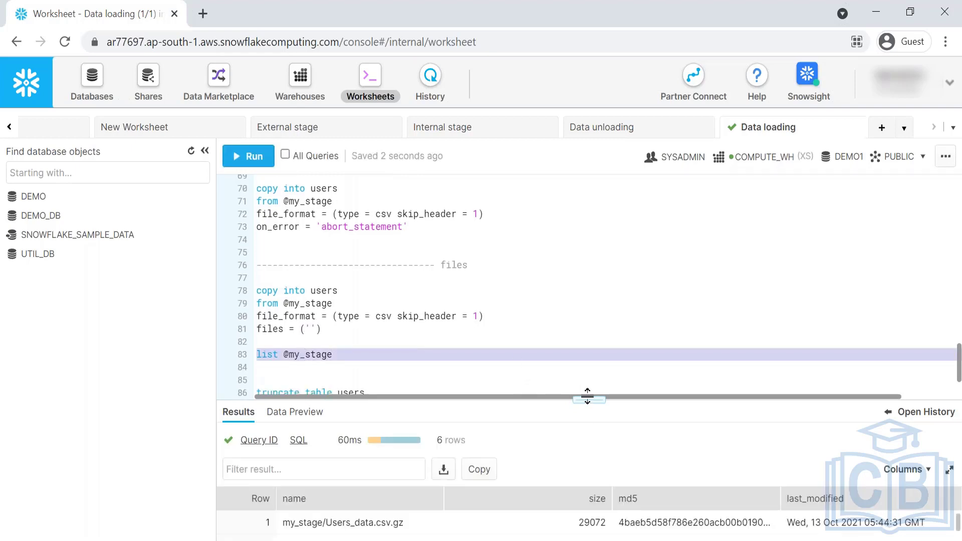
# - Copy the file name Users_data.csv.gz from the stage listing into the quotes of the files option
pyautogui.moveTo(588, 400); pyautogui.dragTo(530, 271)
pyautogui.tripleClick(375, 394)
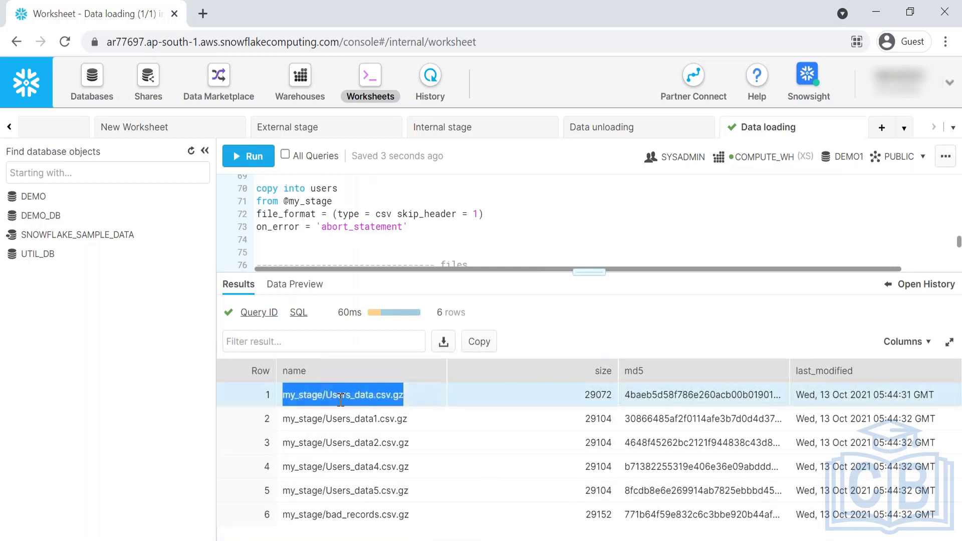
pyautogui.moveTo(326, 396); pyautogui.dragTo(415, 398)
pyautogui.hotkey('ctrl', 'c')
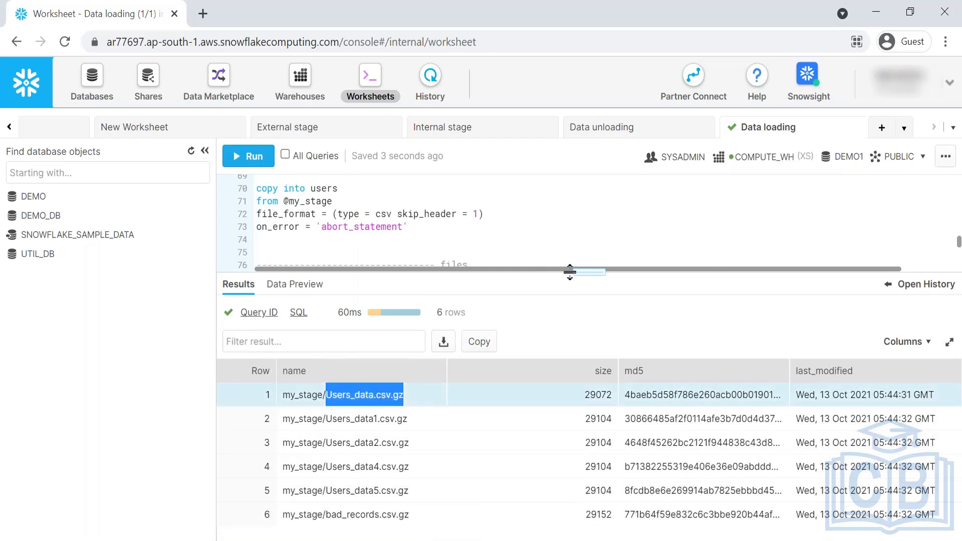
pyautogui.moveTo(590, 273); pyautogui.dragTo(590, 369)
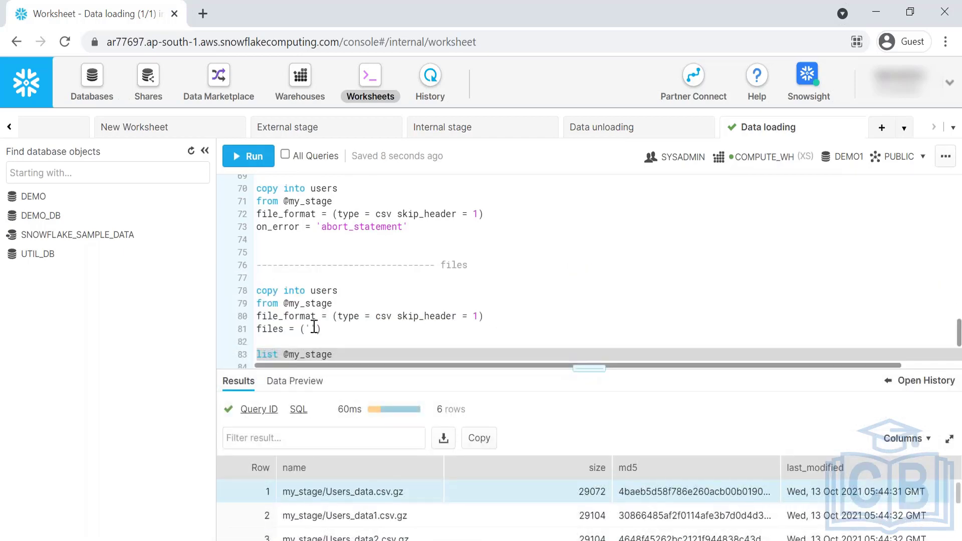
pyautogui.click(315, 328)
pyautogui.hotkey('ctrl', 'v')
# - Run the copy statement with files = ('Users_data.csv.gz')
pyautogui.moveTo(414, 329); pyautogui.dragTo(261, 289)
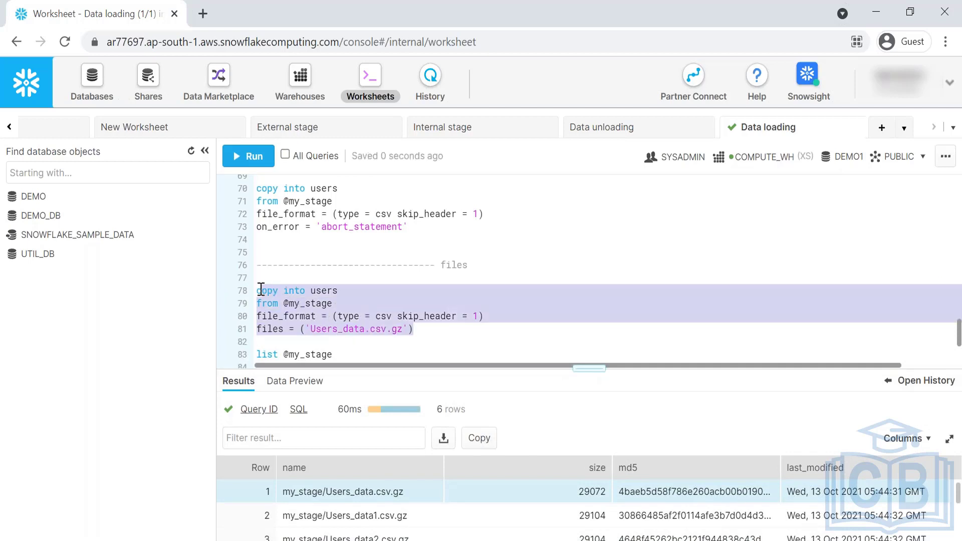
pyautogui.hotkey('ctrl', 'Return')
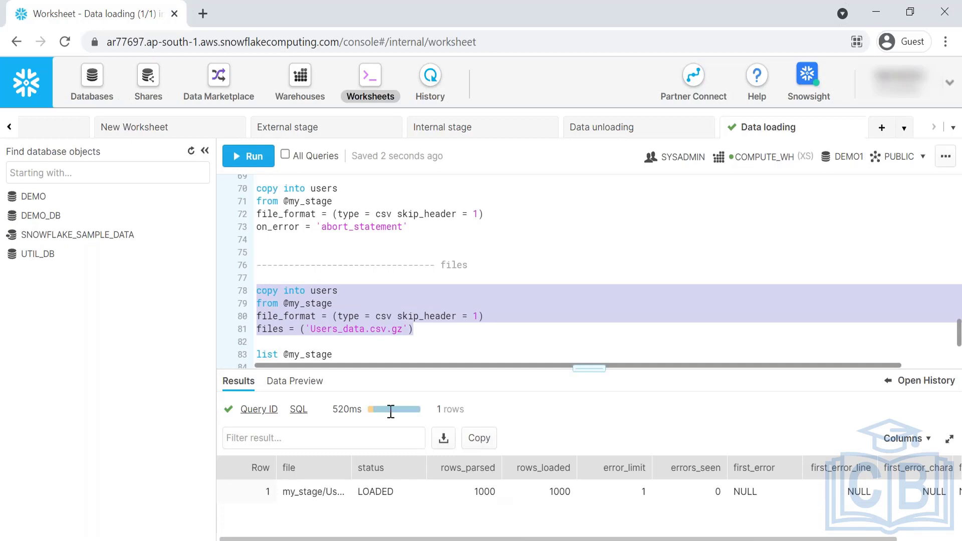
pyautogui.scroll(-1, 373, 341)
pyautogui.click(368, 284)
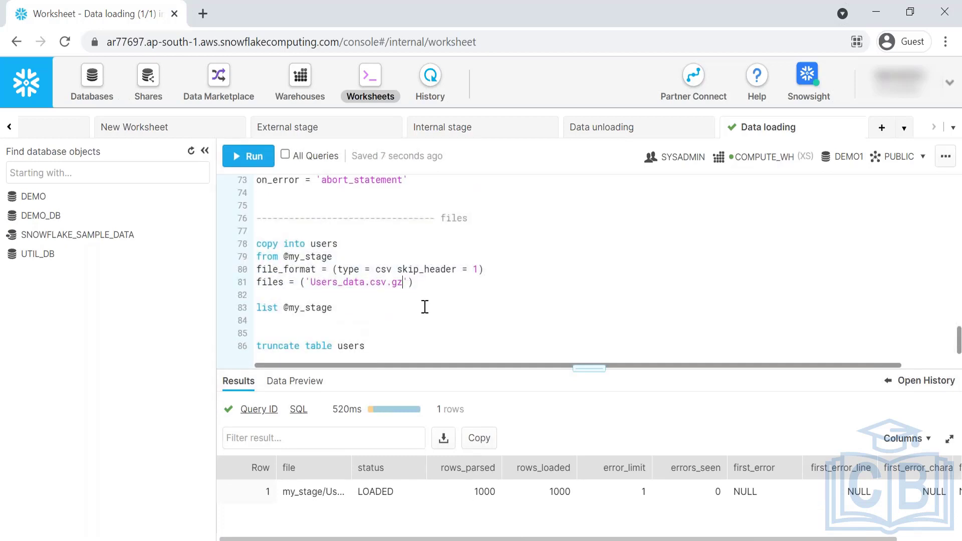
pyautogui.write("','")
pyautogui.tripleClick(330, 312)
pyautogui.hotkey('ctrl', 'Return')
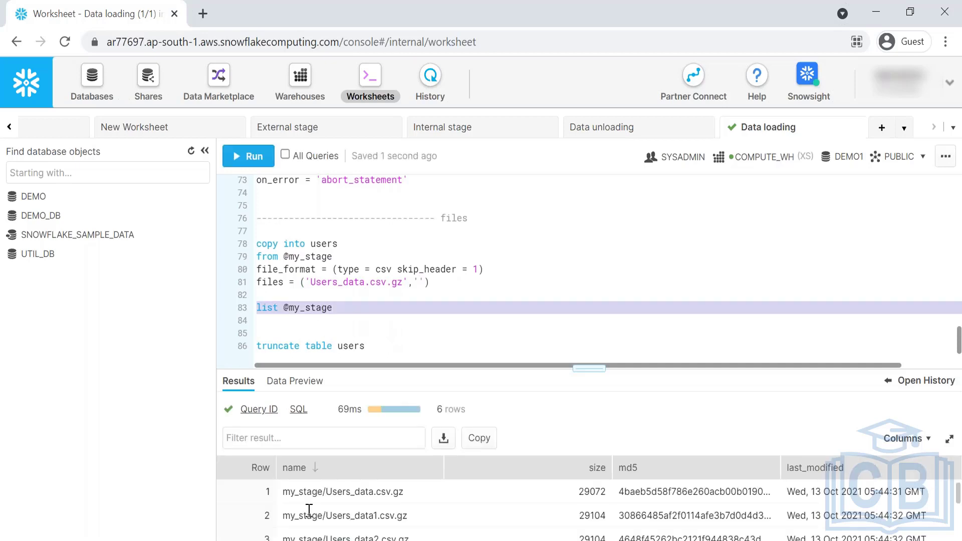
pyautogui.doubleClick(329, 516)
pyautogui.hotkey('ctrl', 'c')
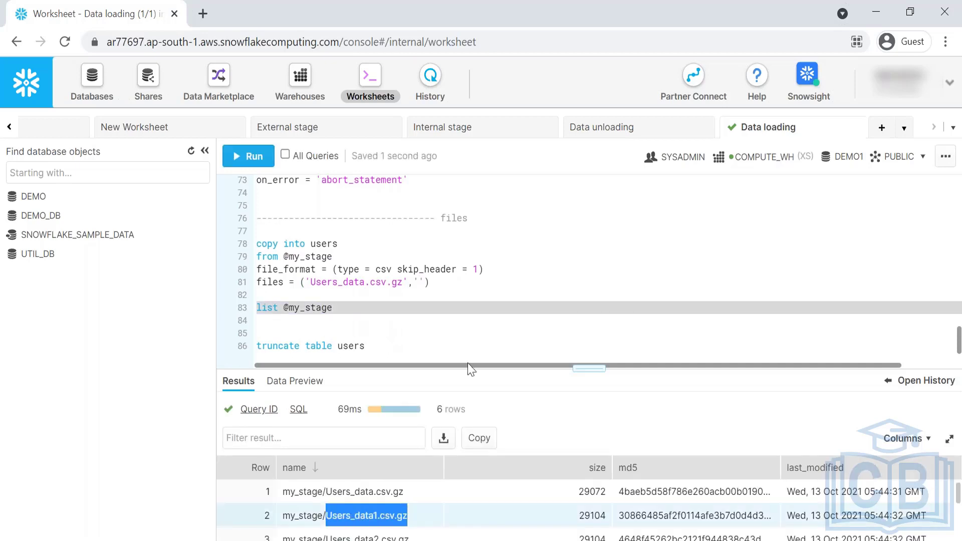
pyautogui.click(420, 283)
pyautogui.hotkey('ctrl', 'v')
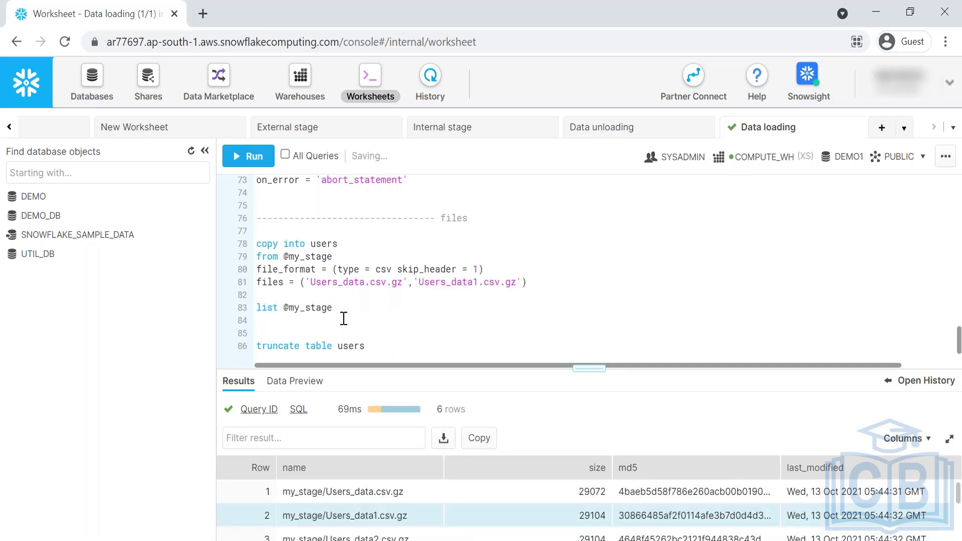
# - Truncate the users table, run the copy statement for both listed files, and widen the file column in the results
pyautogui.tripleClick(312, 347)
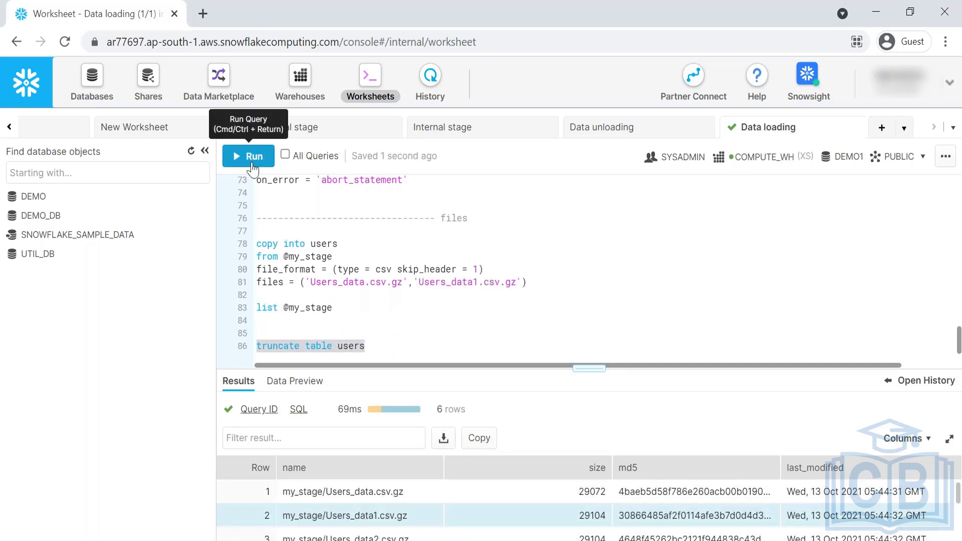
pyautogui.click(249, 156)
pyautogui.moveTo(536, 286); pyautogui.dragTo(268, 242)
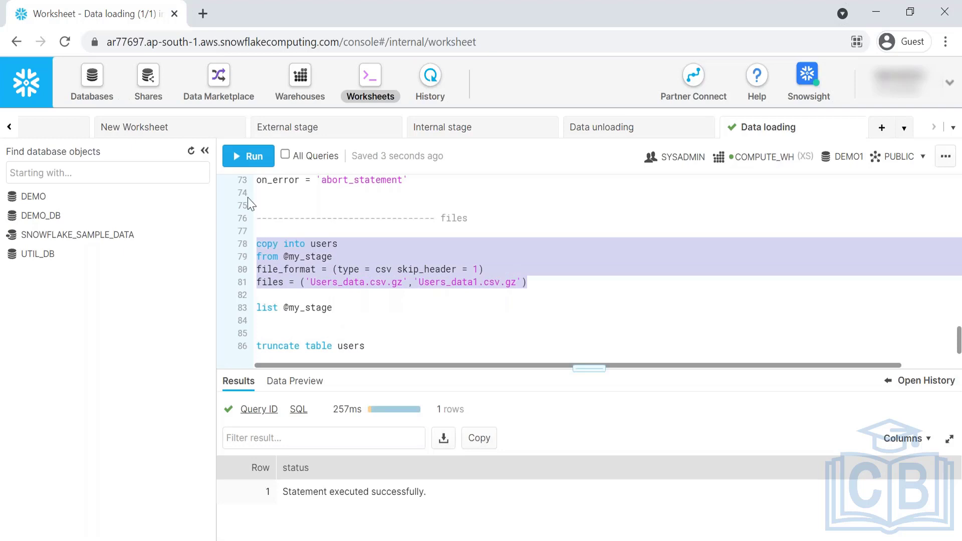
pyautogui.click(253, 156)
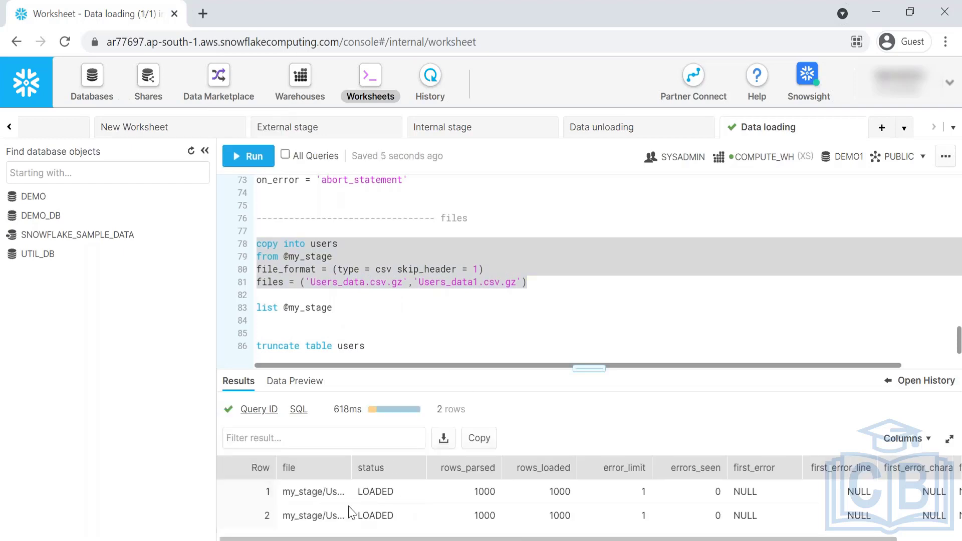
pyautogui.doubleClick(351, 468)
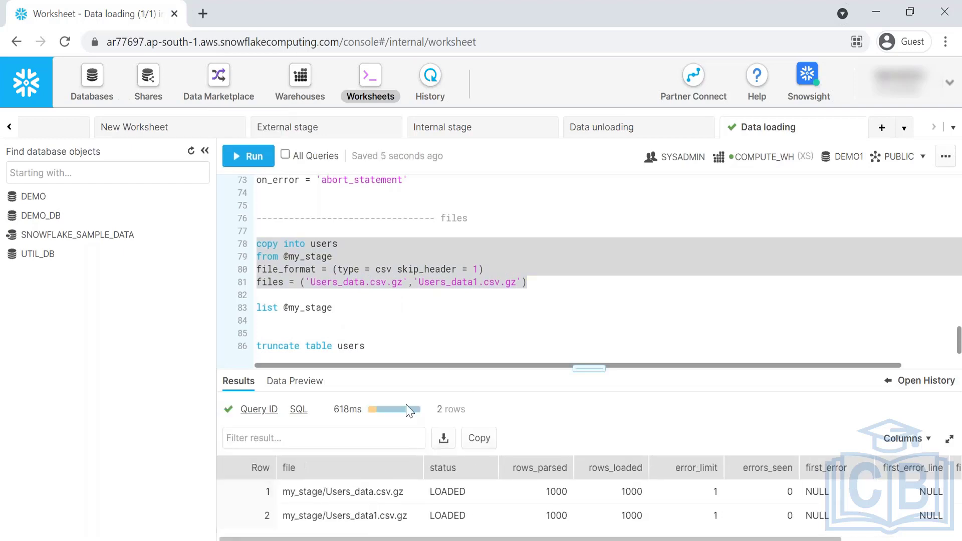
# - Complete the files comment divider with a row of trailing dashes
pyautogui.click(379, 307)
pyautogui.click(482, 218)
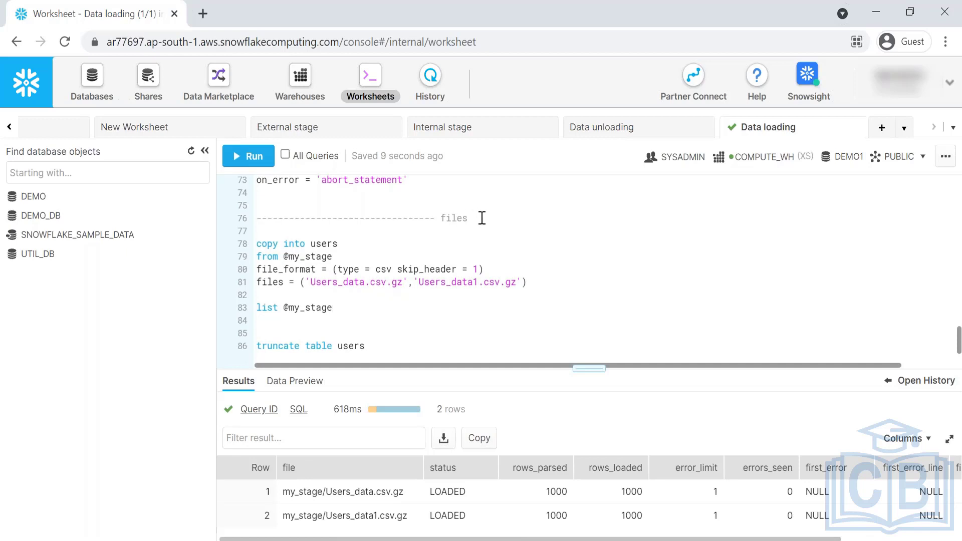
pyautogui.write('---------------------------------------------------------------------')
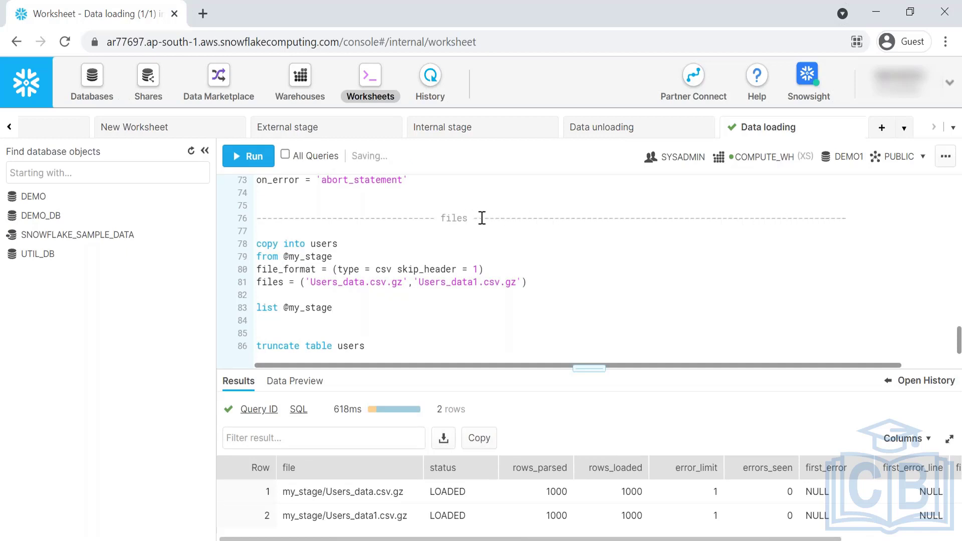
# - Insert blank lines below the files copy statement and add a dashed comment divider titled pattern
pyautogui.click(538, 283)
pyautogui.press('Return')
pyautogui.press('Return')
pyautogui.press('Return')
pyautogui.press('Return')
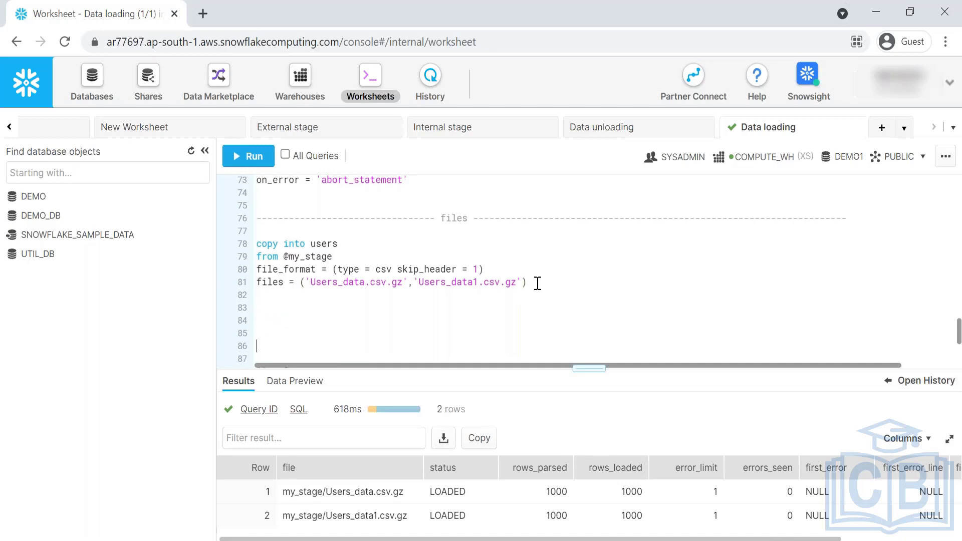
pyautogui.press('Up')
pyautogui.write('-------------------------- pattern ----------------------------------------------------------')
# - Duplicate the copy into users statement with its files option below the pattern divider
pyautogui.scroll(-1, 538, 283)
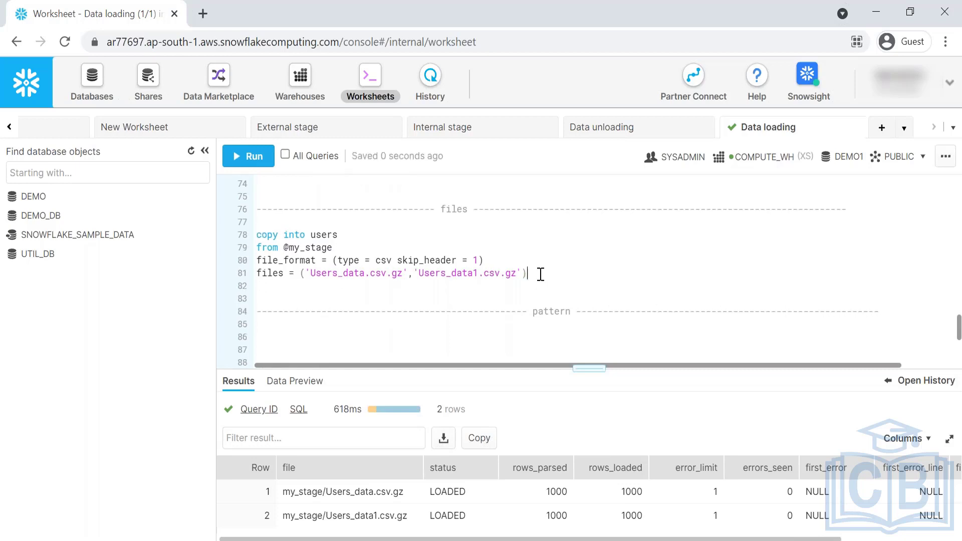
pyautogui.moveTo(532, 274); pyautogui.dragTo(256, 221)
pyautogui.hotkey('ctrl', 'c')
pyautogui.click(281, 334)
pyautogui.hotkey('ctrl', 'v')
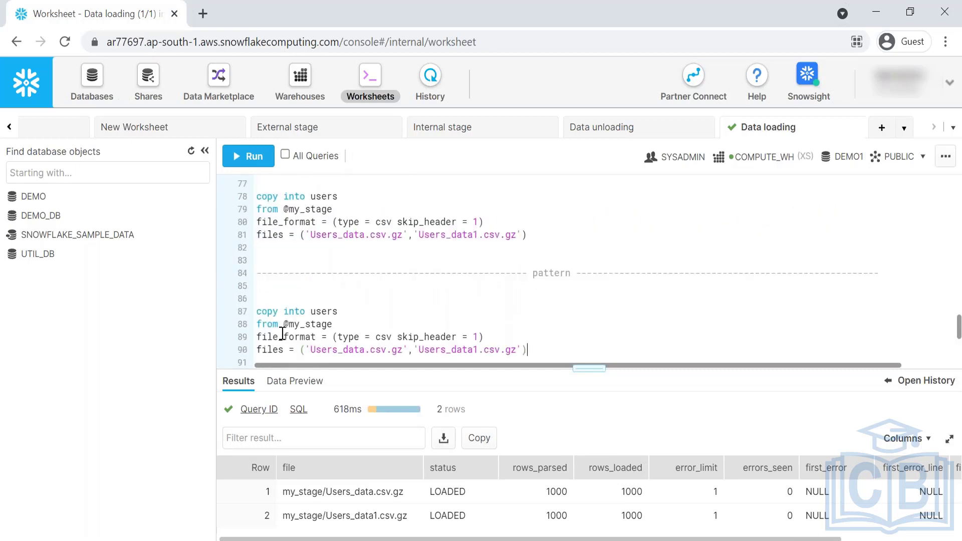
pyautogui.scroll(-3, 286, 326)
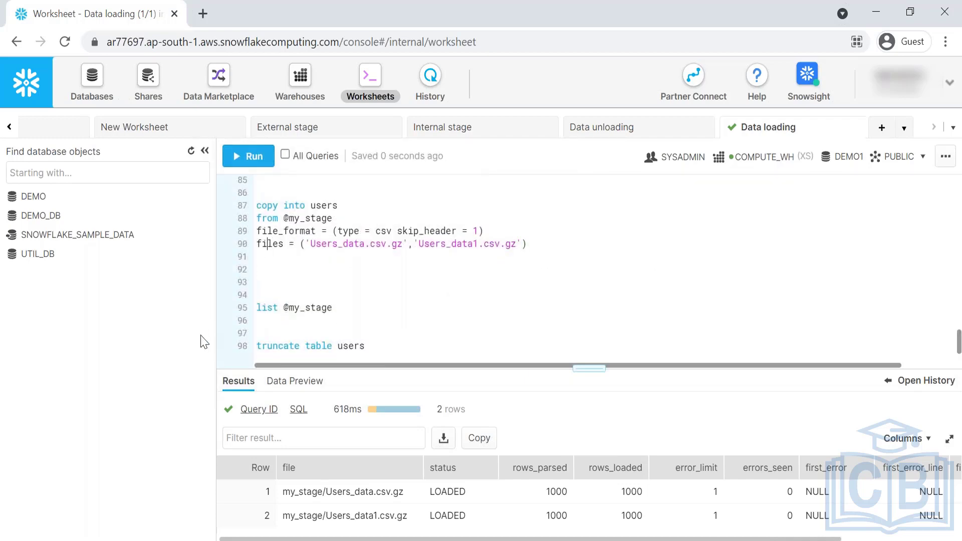
# - Switch to File Explorer, examine the CSV file names in the users_dataset folder, and minimize the window
pyautogui.click(103, 540)
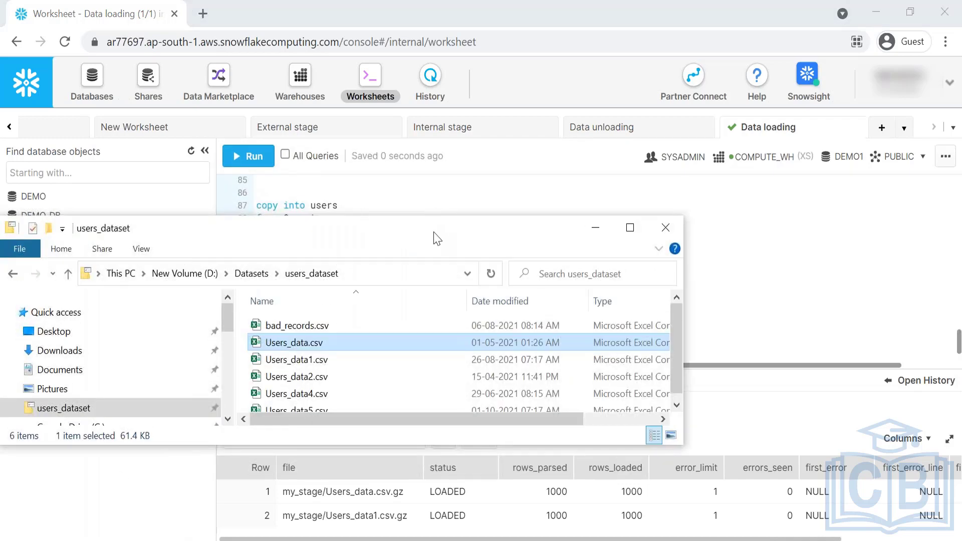
pyautogui.doubleClick(435, 237)
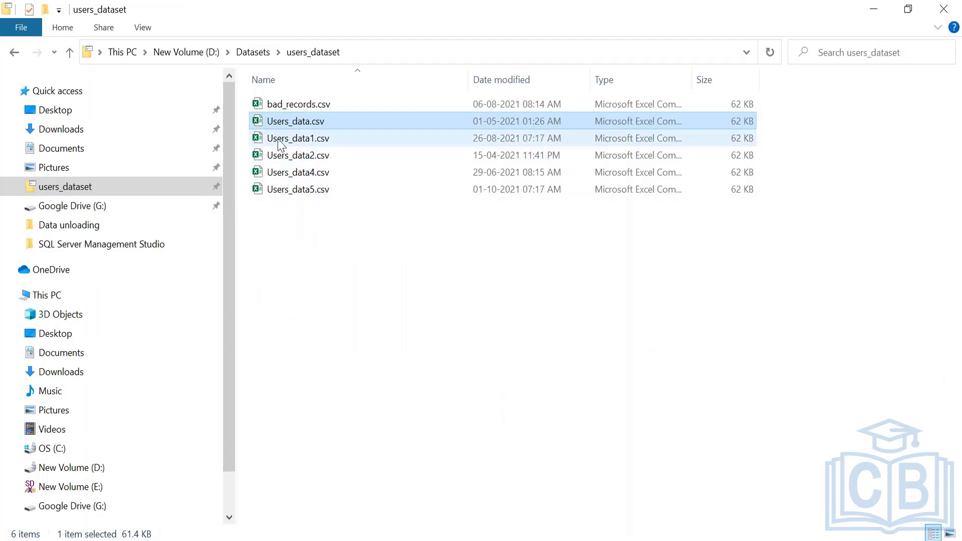
pyautogui.click(280, 145)
pyautogui.click(283, 157)
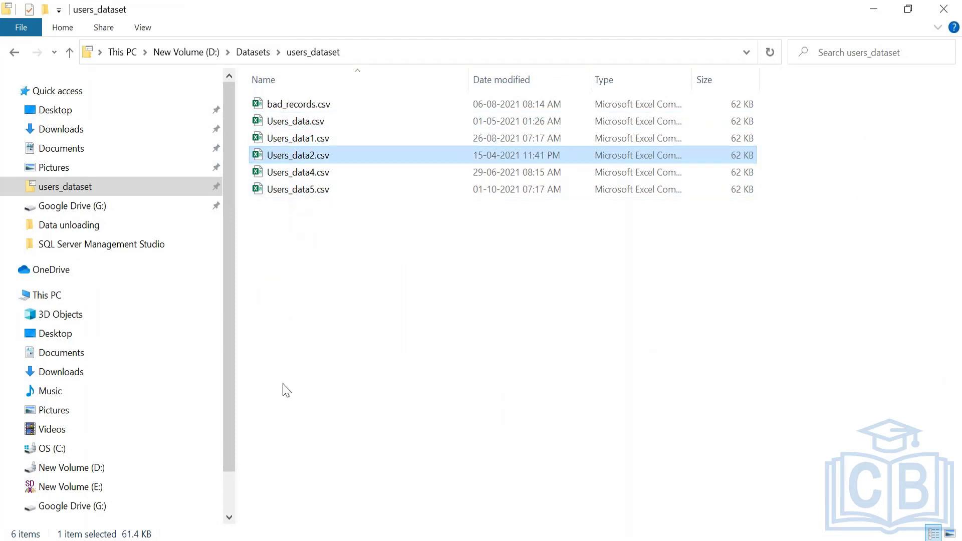
pyautogui.moveTo(220, 22); pyautogui.dragTo(219, 182)
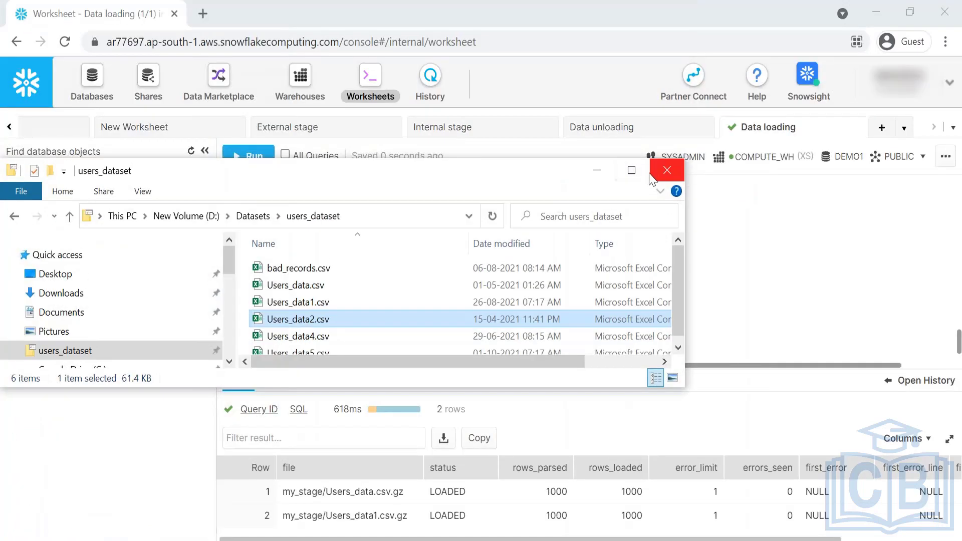
pyautogui.click(597, 171)
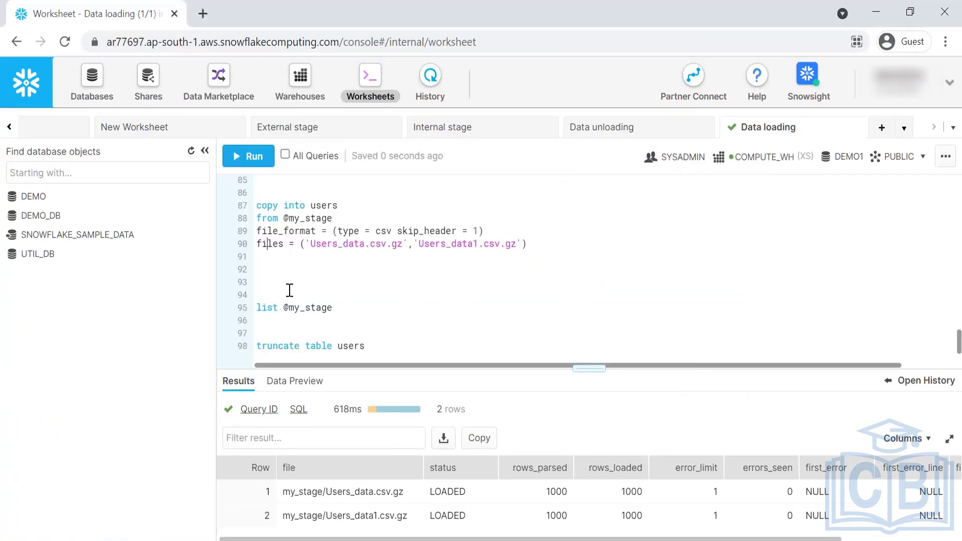
# - Replace the files option with pattern in the duplicated copy statement and delete its list of file names
pyautogui.scroll(3, 351, 283)
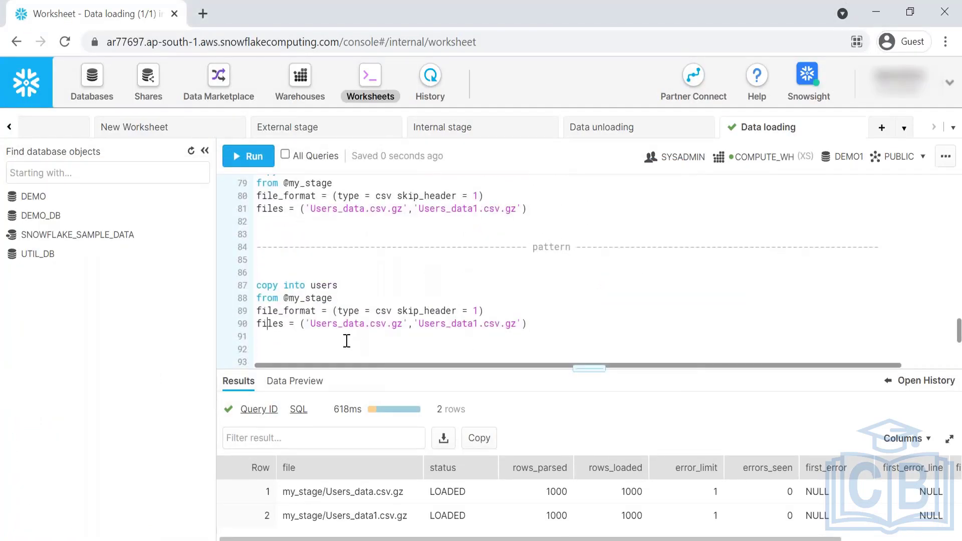
pyautogui.scroll(-2, 341, 328)
pyautogui.scroll(3, 324, 274)
pyautogui.doubleClick(279, 327)
pyautogui.write('pattern')
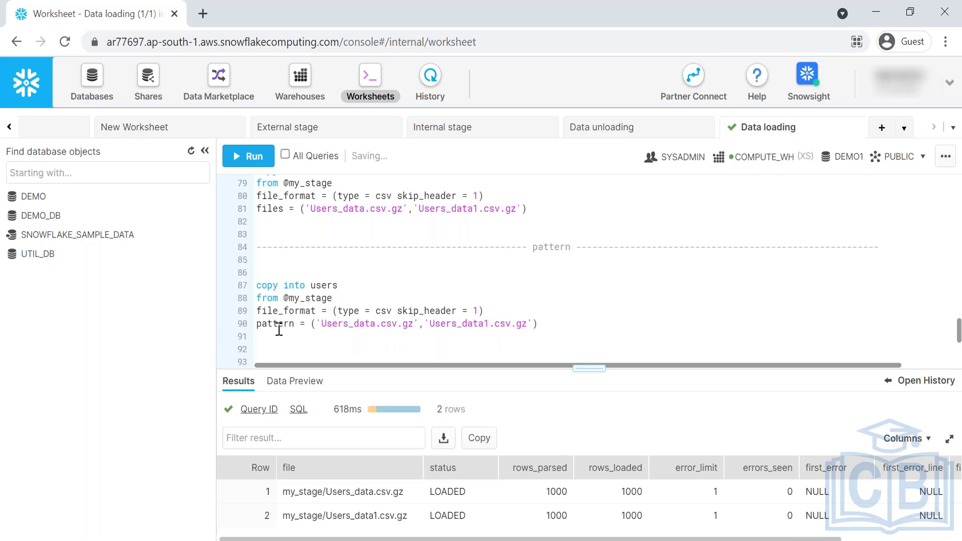
pyautogui.moveTo(312, 326); pyautogui.dragTo(534, 327)
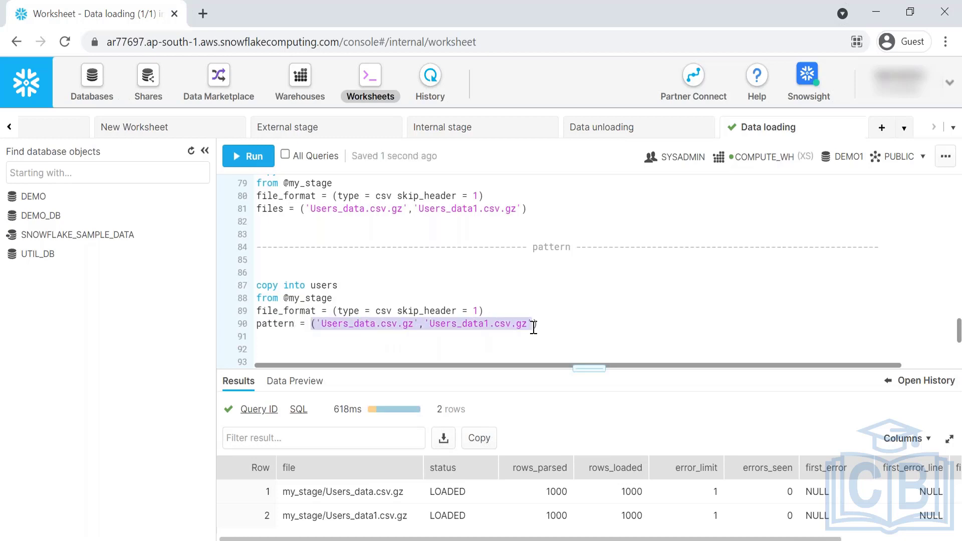
pyautogui.press('BackSpace')
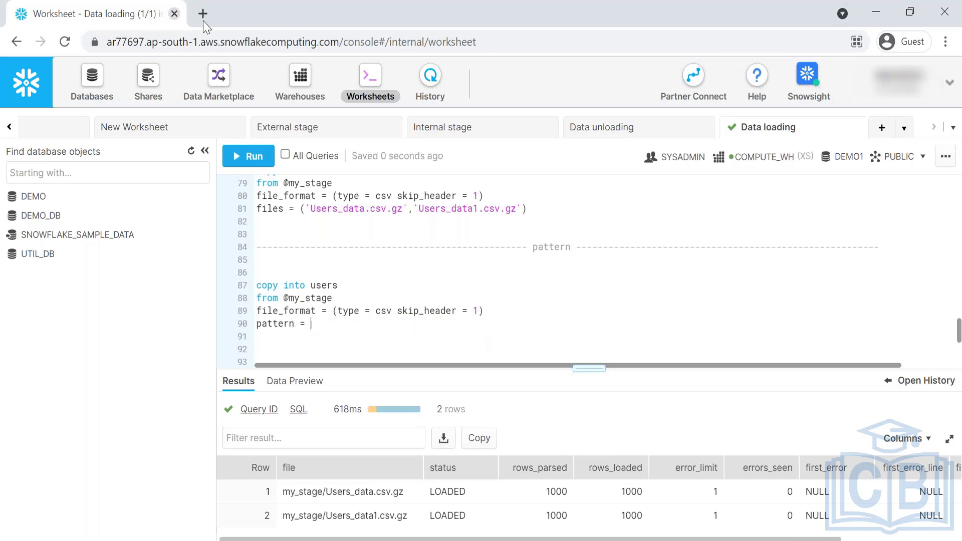
# - Search Google for regex builde in a new browser tab, open regexr.com, and clear its sample text
pyautogui.click(203, 14)
pyautogui.write('regex ')
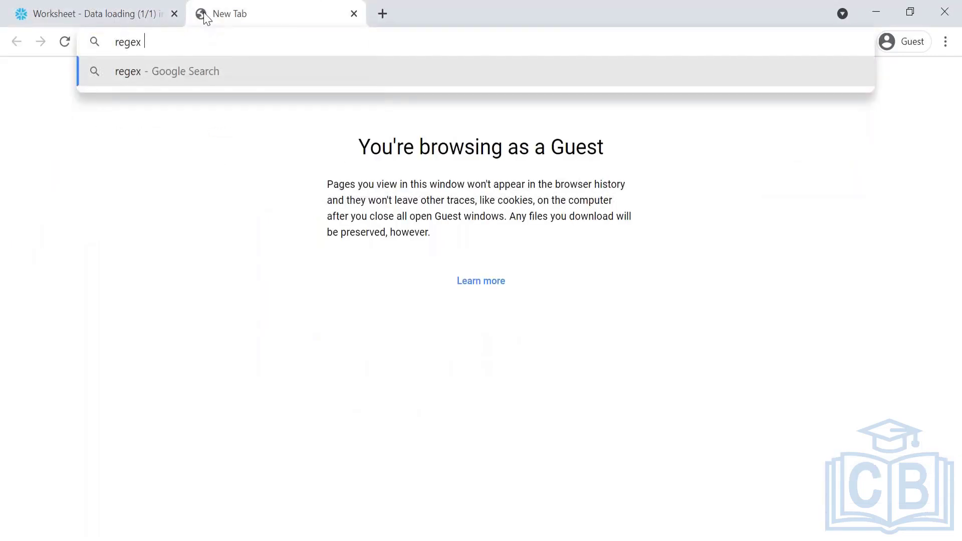
pyautogui.write('builde')
pyautogui.press('Return')
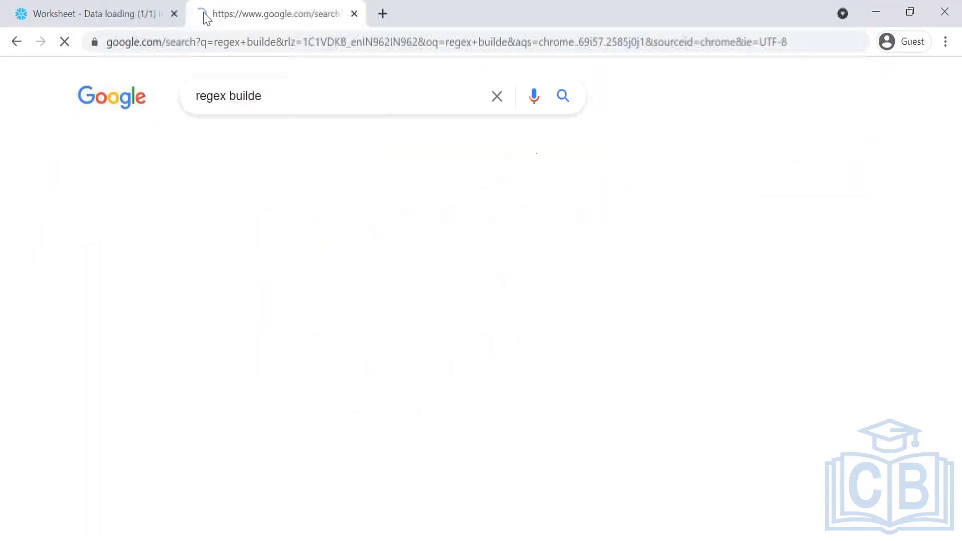
pyautogui.click(126, 292)
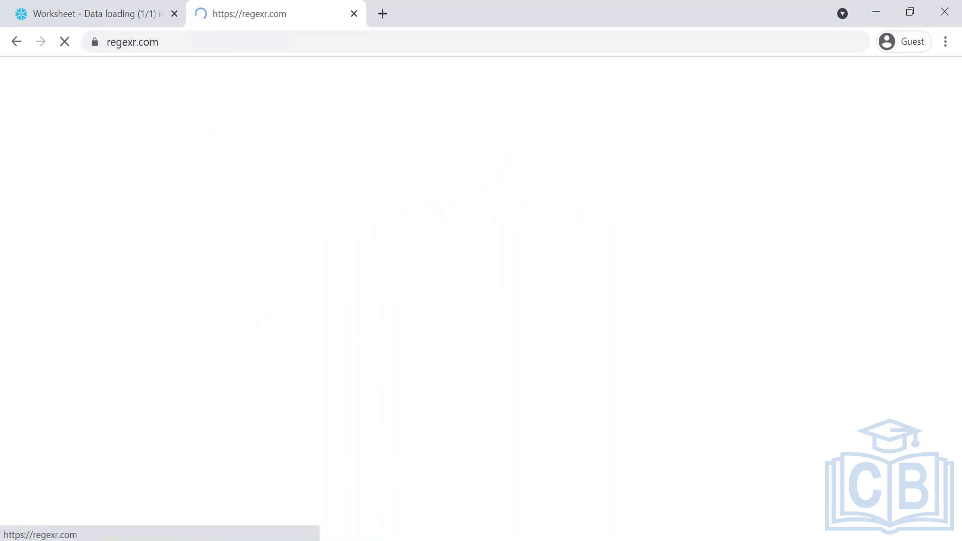
pyautogui.click(434, 316)
pyautogui.hotkey('ctrl', 'a')
pyautogui.press('BackSpace')
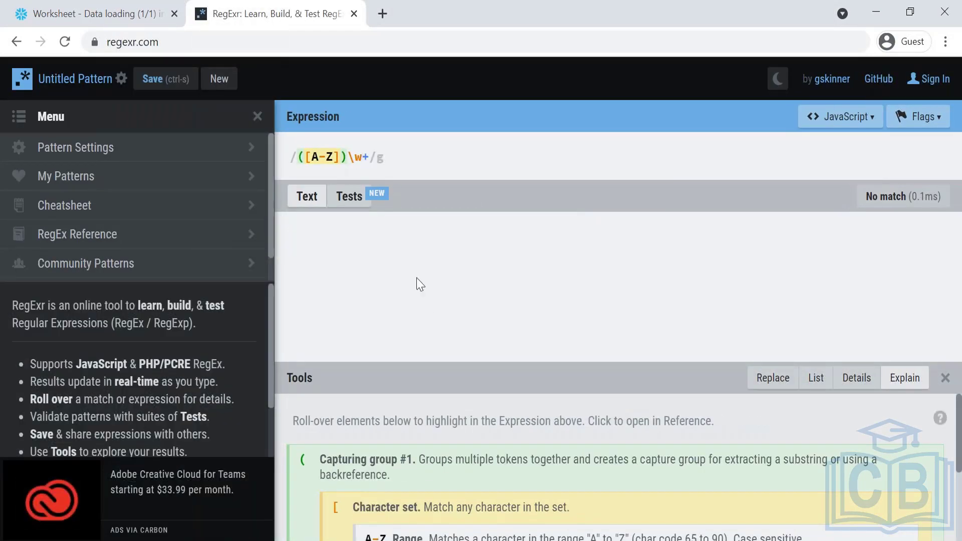
# - Copy the file name Users_data1.csv.gz from the worksheet results and paste it on two lines of RegExr's test text
pyautogui.click(75, 14)
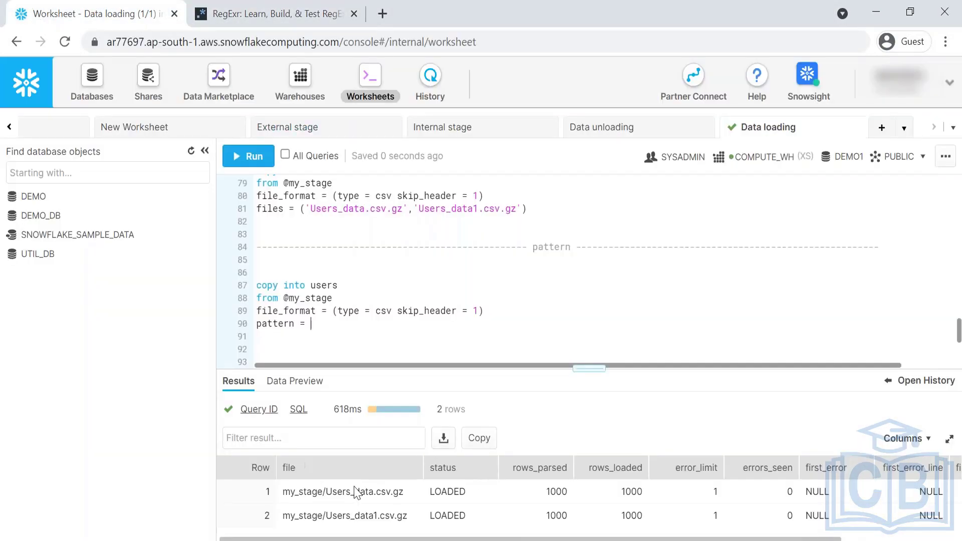
pyautogui.moveTo(330, 492); pyautogui.dragTo(393, 493)
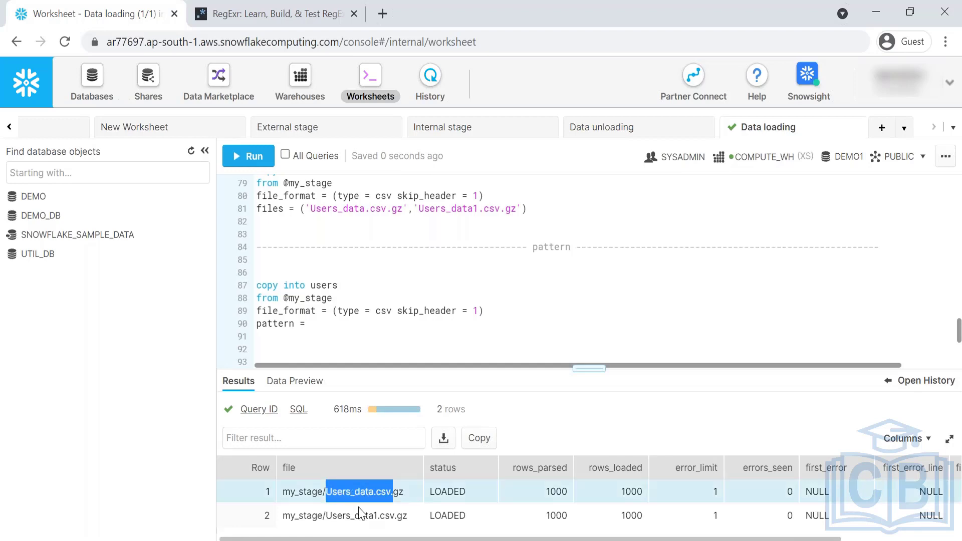
pyautogui.moveTo(331, 514); pyautogui.dragTo(412, 516)
pyautogui.hotkey('ctrl', 'c')
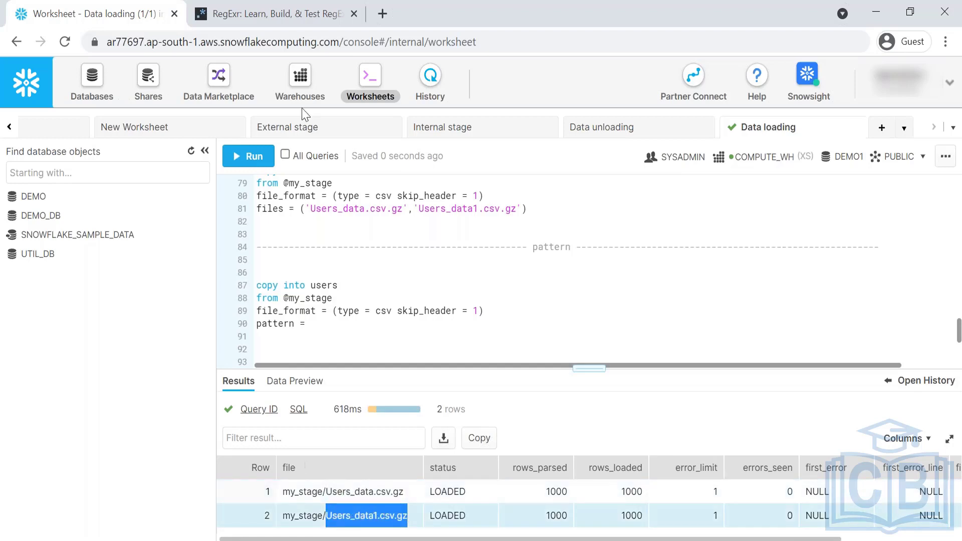
pyautogui.click(250, 15)
pyautogui.hotkey('ctrl', 'v')
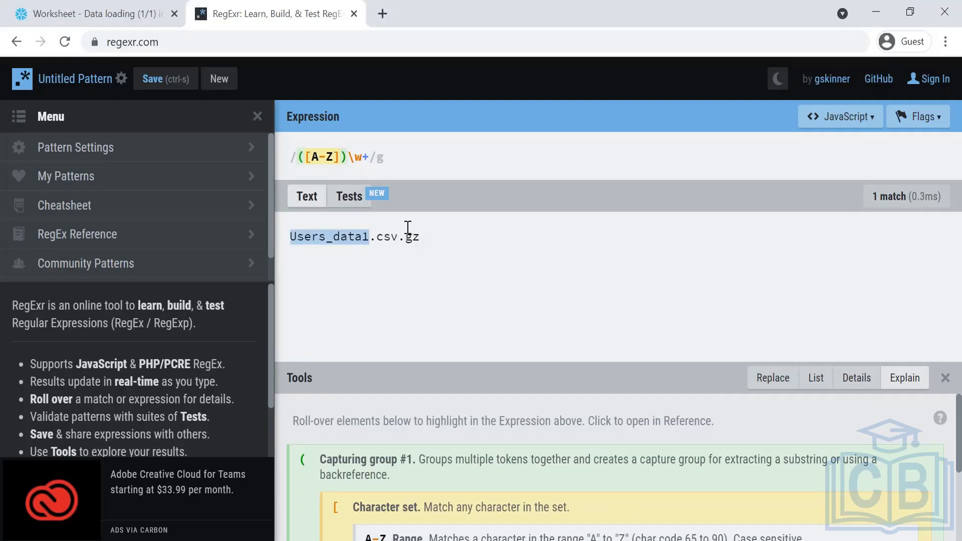
pyautogui.hotkey('ctrl', 'v')
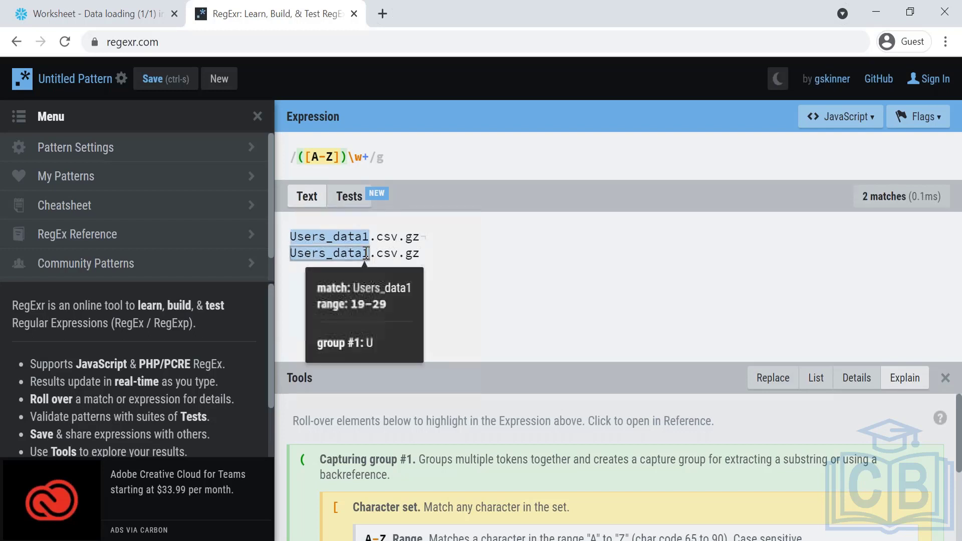
# - Change the second test line to Users_data2.csv.gz and add a third line reading Users_data3.csv.gz
pyautogui.press('Left')
pyautogui.press('Left')
pyautogui.press('Left')
pyautogui.press('Left')
pyautogui.press('Left')
pyautogui.press('Left')
pyautogui.press('Left')
pyautogui.press('BackSpace')
pyautogui.write('2')
pyautogui.press('End')
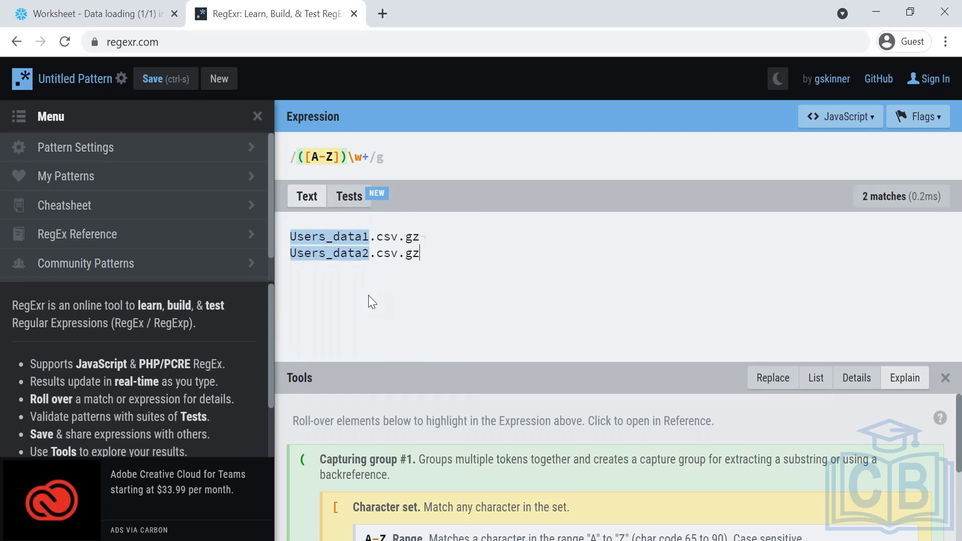
pyautogui.press('Return')
pyautogui.hotkey('ctrl', 'v')
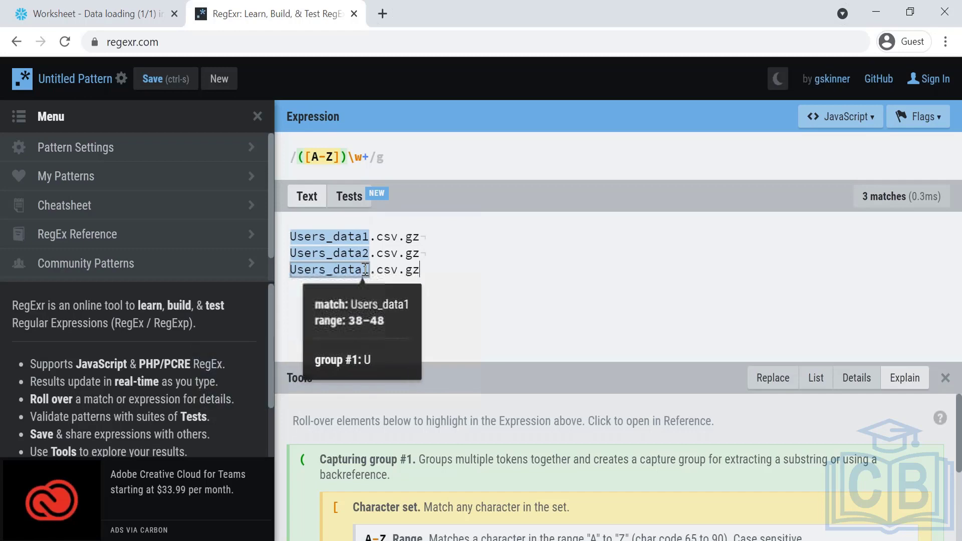
pyautogui.click(370, 285)
pyautogui.press('BackSpace')
pyautogui.write('3')
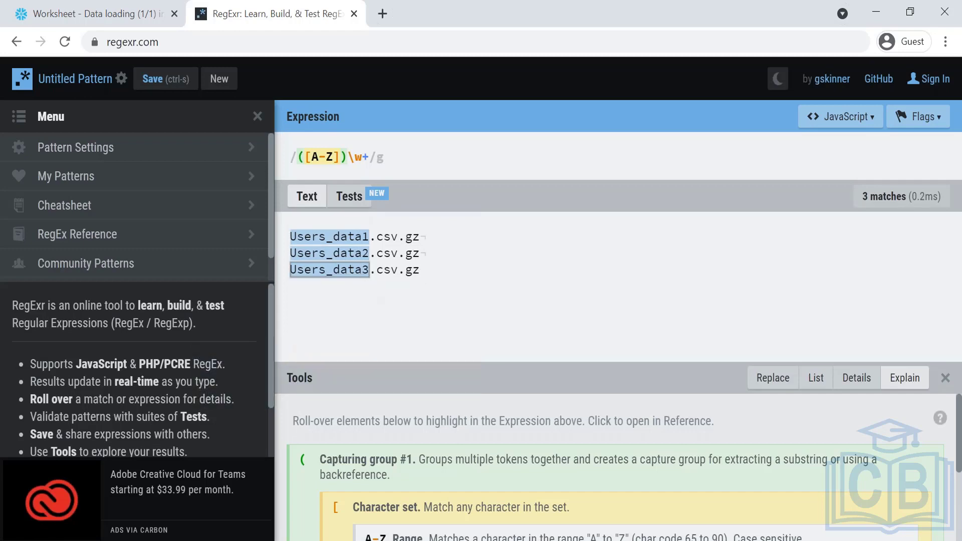
# - Return to the Snowflake worksheet and enlarge the results pane
pyautogui.click(155, 14)
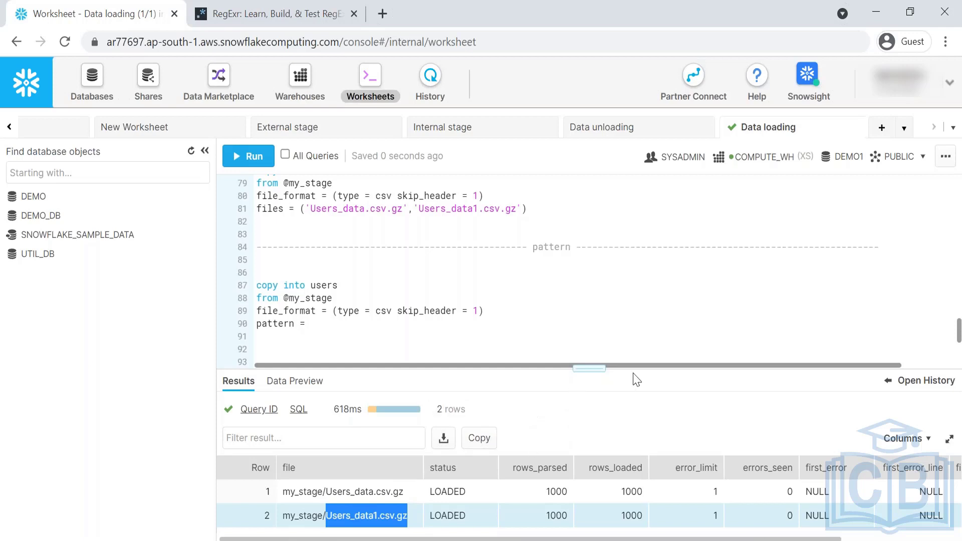
pyautogui.click(599, 368)
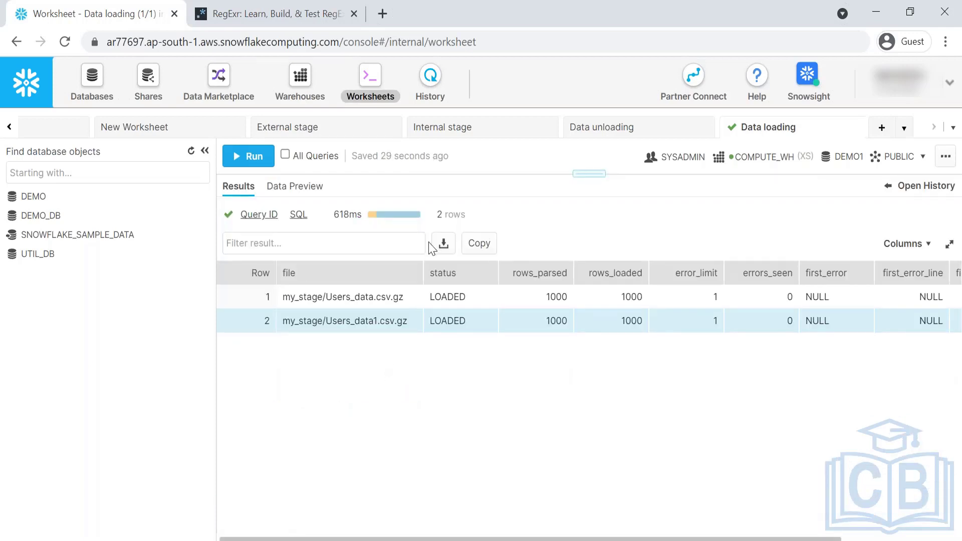
pyautogui.click(588, 194)
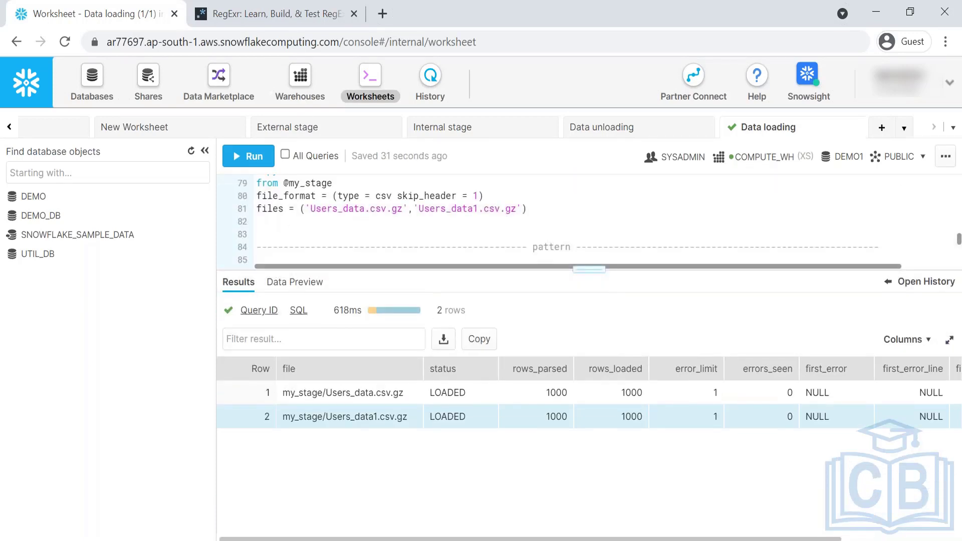
# - Return to the RegExr browser tab and add a fourth test line reading sales.csv
pyautogui.click(246, 15)
pyautogui.click(439, 263)
pyautogui.write('s')
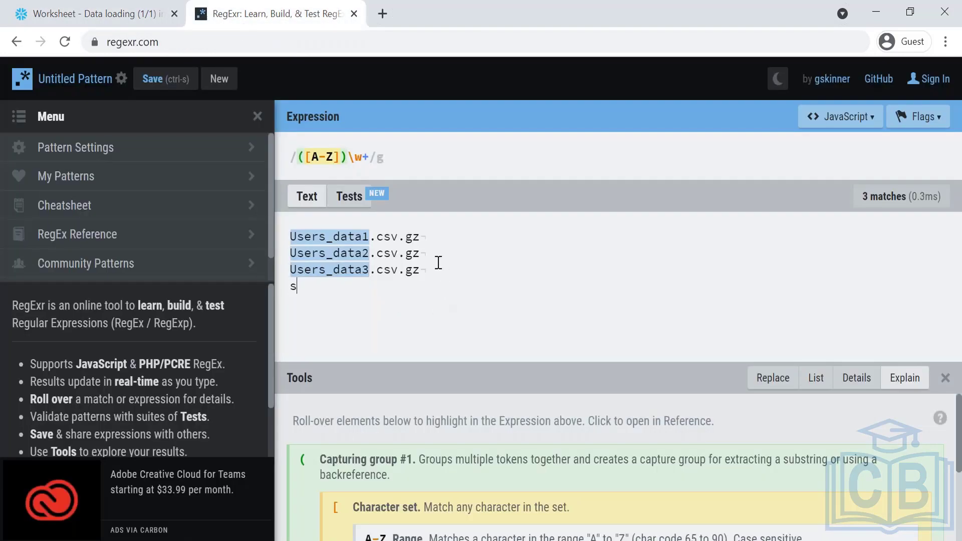
pyautogui.write('ales.csv')
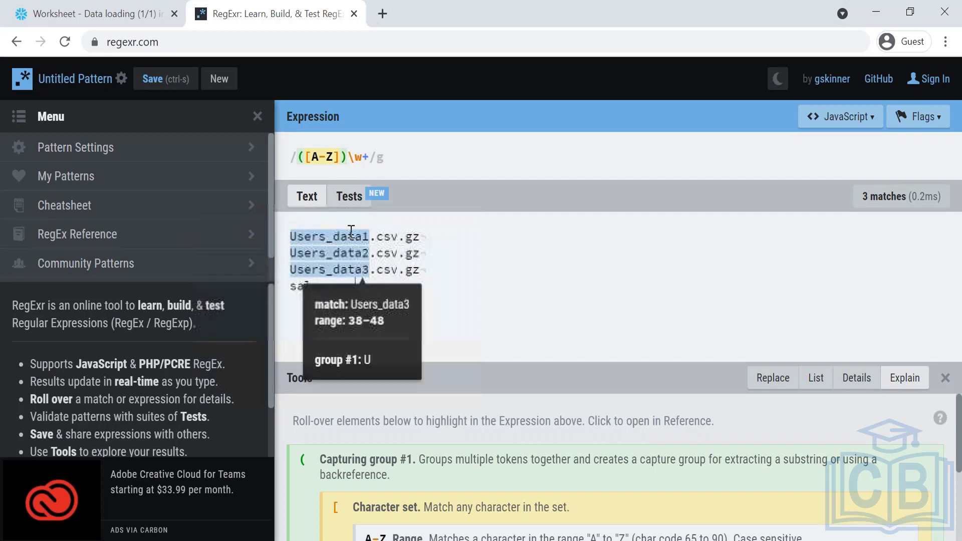
pyautogui.moveTo(374, 271)
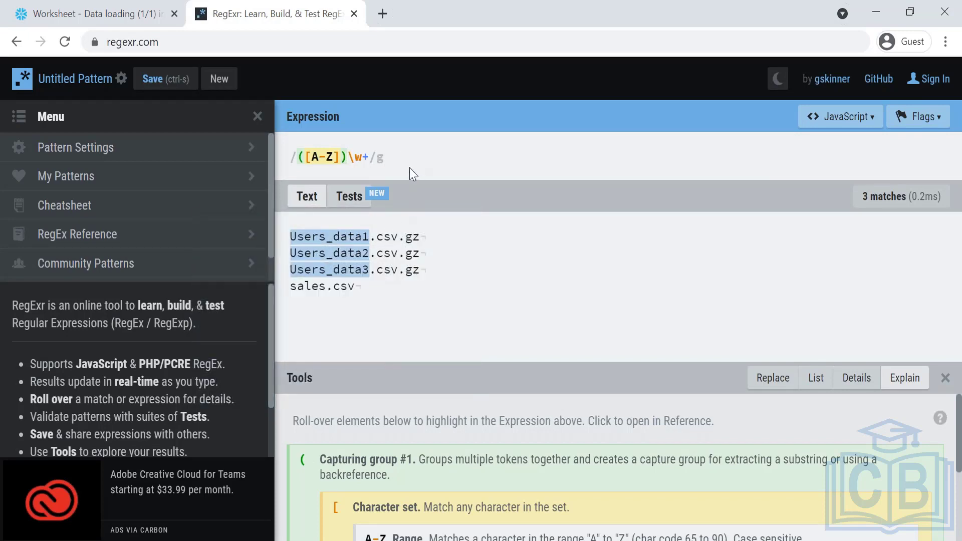
# - Clear RegExr's default expression and open the cheatsheet to check the character class for any character
pyautogui.moveTo(410, 168); pyautogui.dragTo(287, 140)
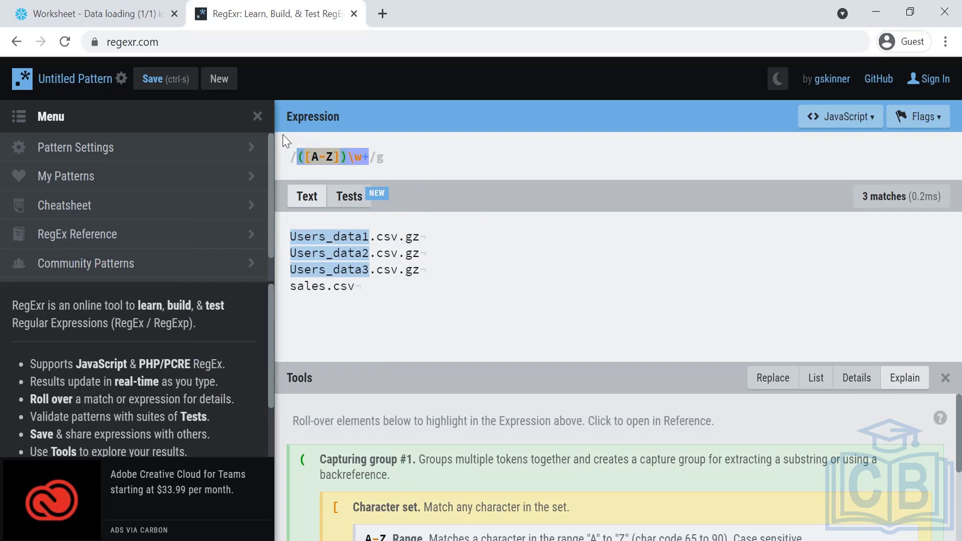
pyautogui.press('BackSpace')
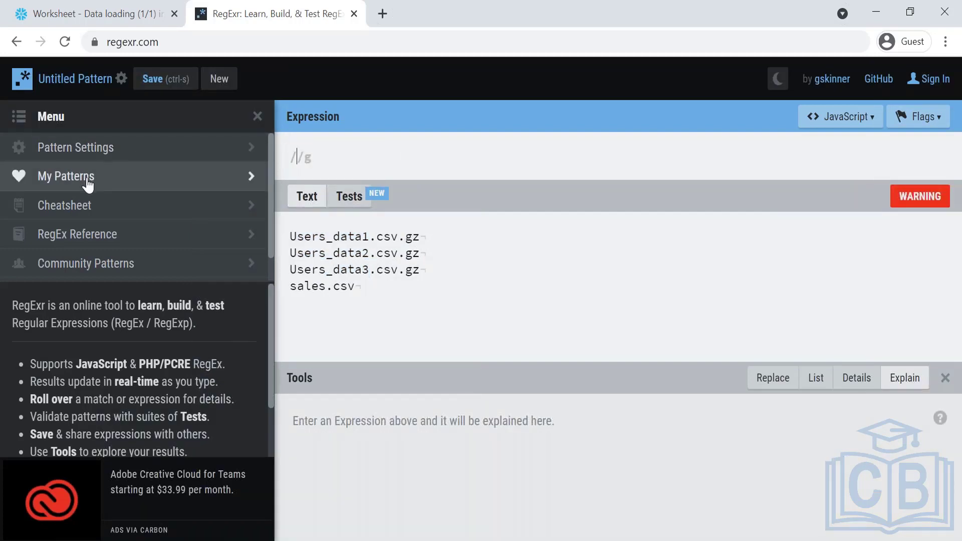
pyautogui.click(82, 212)
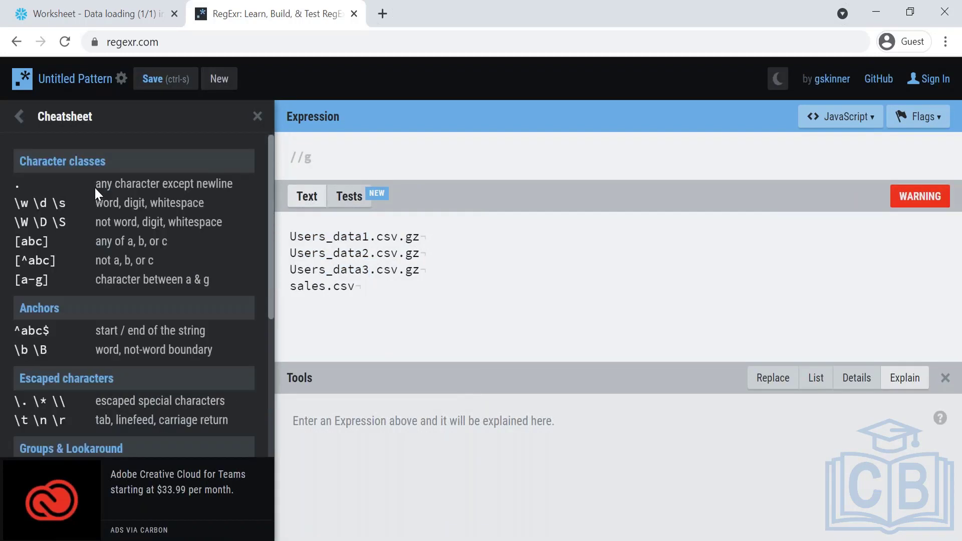
pyautogui.moveTo(95, 185); pyautogui.dragTo(191, 198)
pyautogui.click(36, 193)
# - Build the expression .*Users_data1.csv.* around the file name Users_data1.csv copied from the first test line
pyautogui.click(317, 155)
pyautogui.write('.')
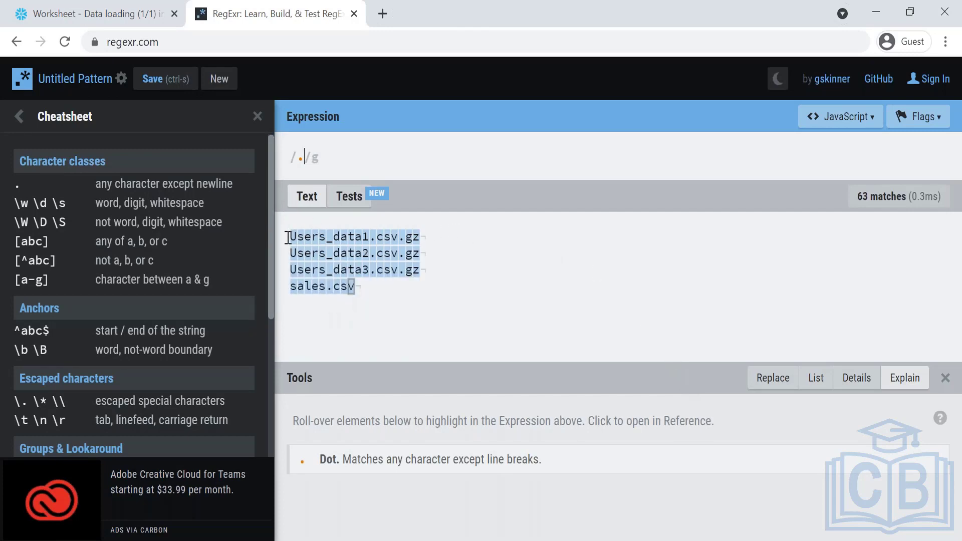
pyautogui.moveTo(299, 234)
pyautogui.moveTo(449, 231); pyautogui.dragTo(396, 242)
pyautogui.hotkey('ctrl', 'c')
pyautogui.click(373, 154)
pyautogui.hotkey('ctrl', 'v')
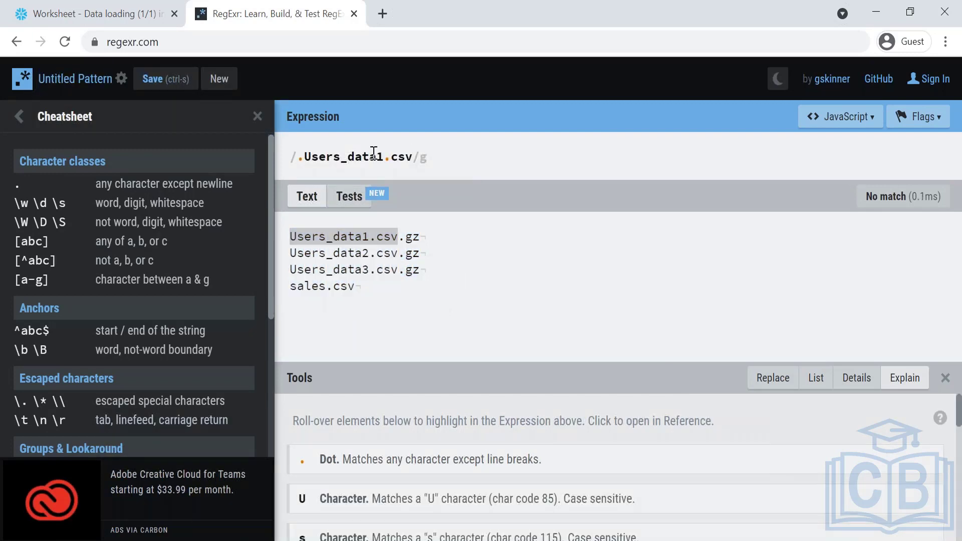
pyautogui.moveTo(299, 156)
pyautogui.write('*')
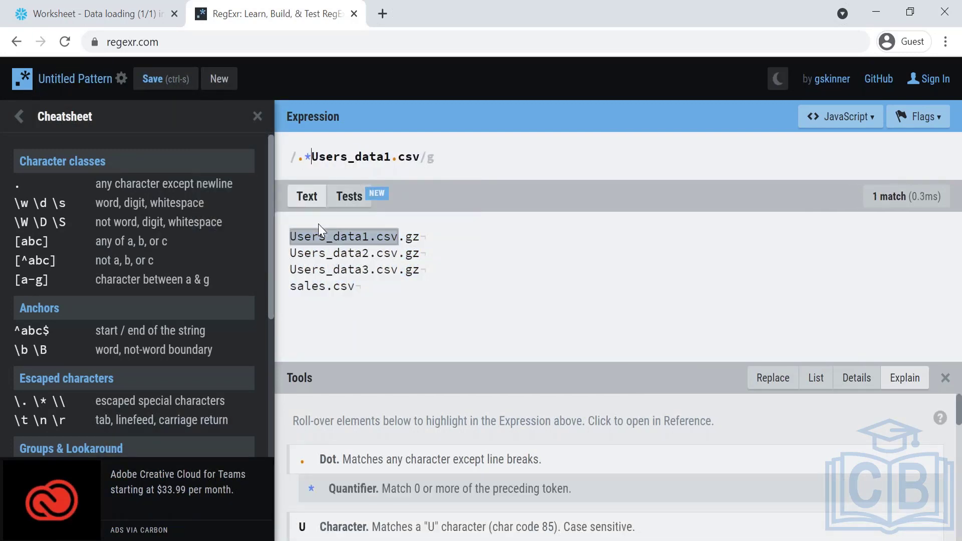
pyautogui.press('End')
pyautogui.write('.*')
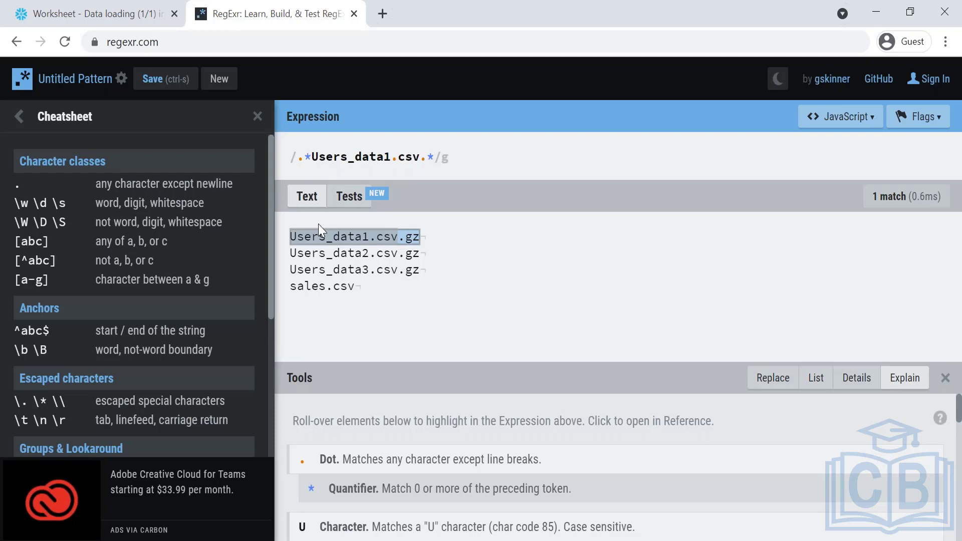
# - Remove the asterisk before Users_data1 and clear the whole expression
pyautogui.click(311, 157)
pyautogui.press('BackSpace')
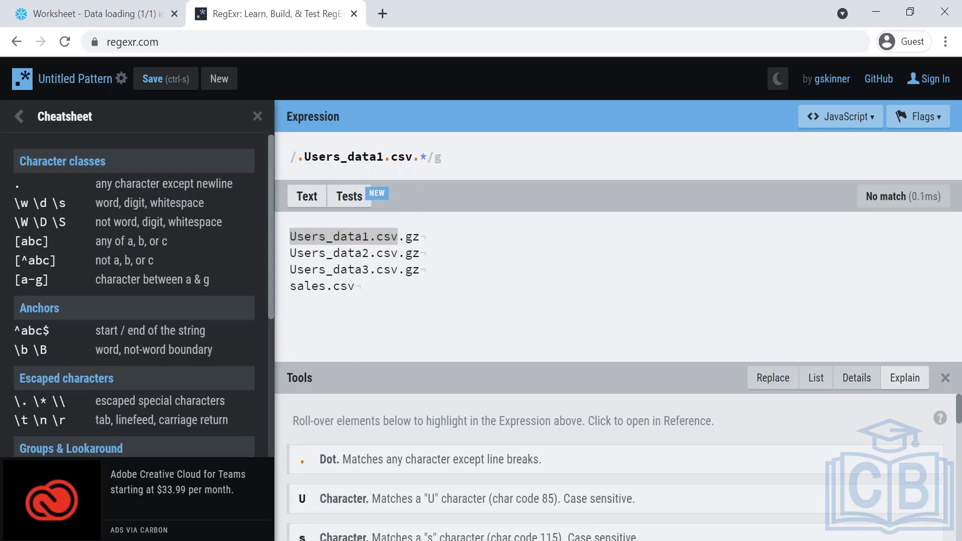
pyautogui.click(439, 157)
pyautogui.hotkey('ctrl', 'a')
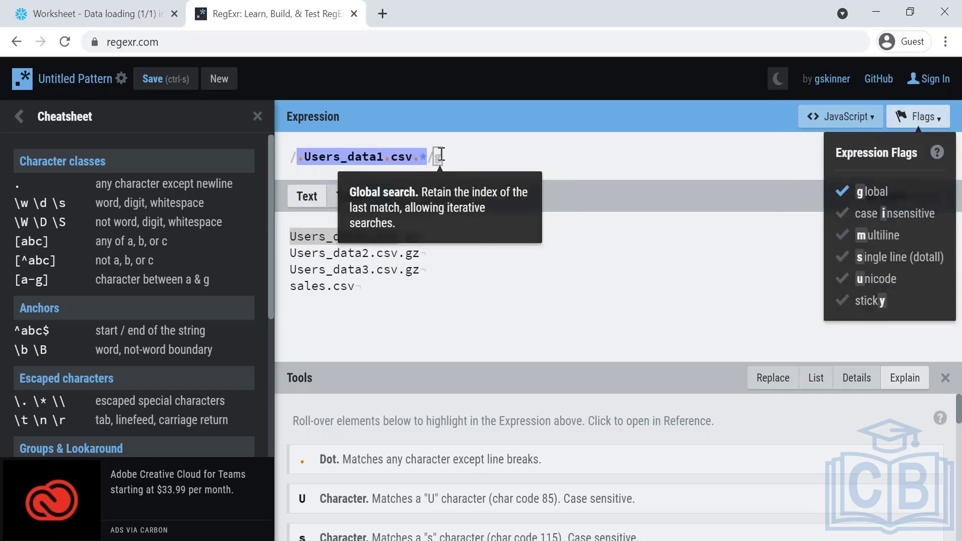
pyautogui.press('BackSpace')
# - Enter the expression .*Users_data.* in RegExr, consulting the cheatsheet's quantifiers
pyautogui.write('.')
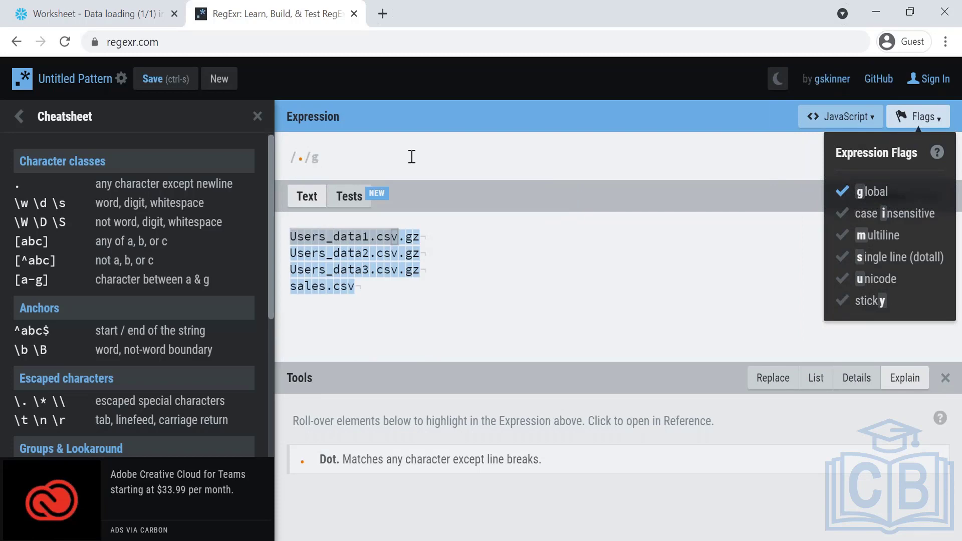
pyautogui.write('User')
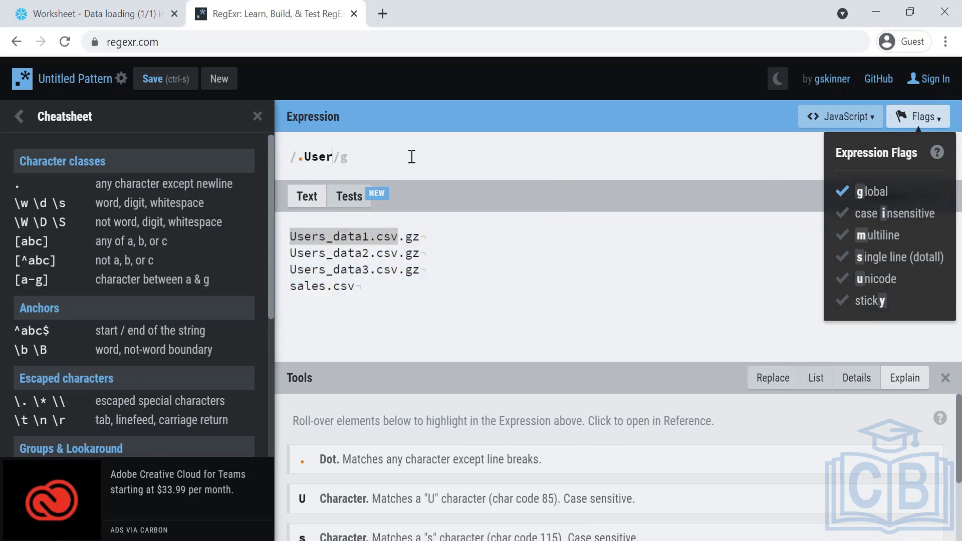
pyautogui.write('s_data')
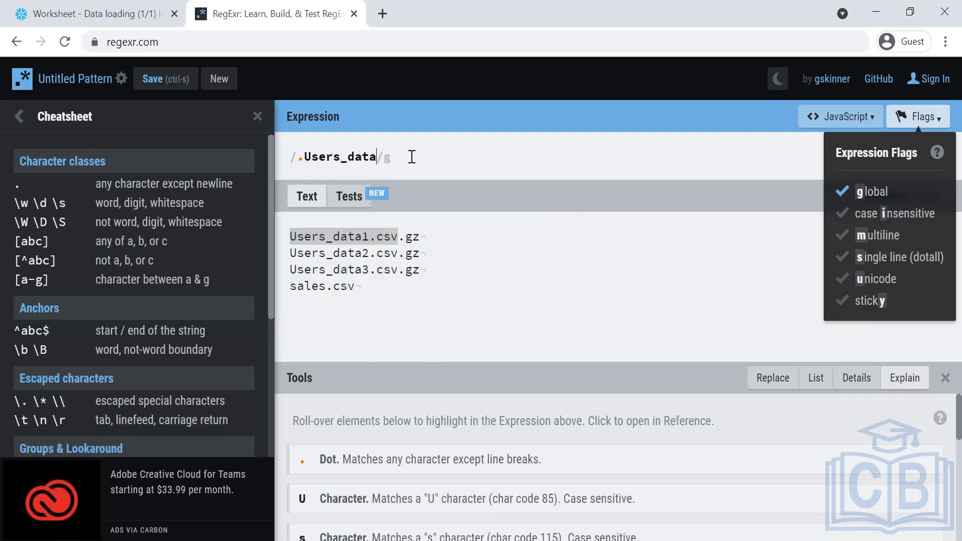
pyautogui.write('.*')
pyautogui.press('BackSpace')
pyautogui.scroll(-5, 62, 411)
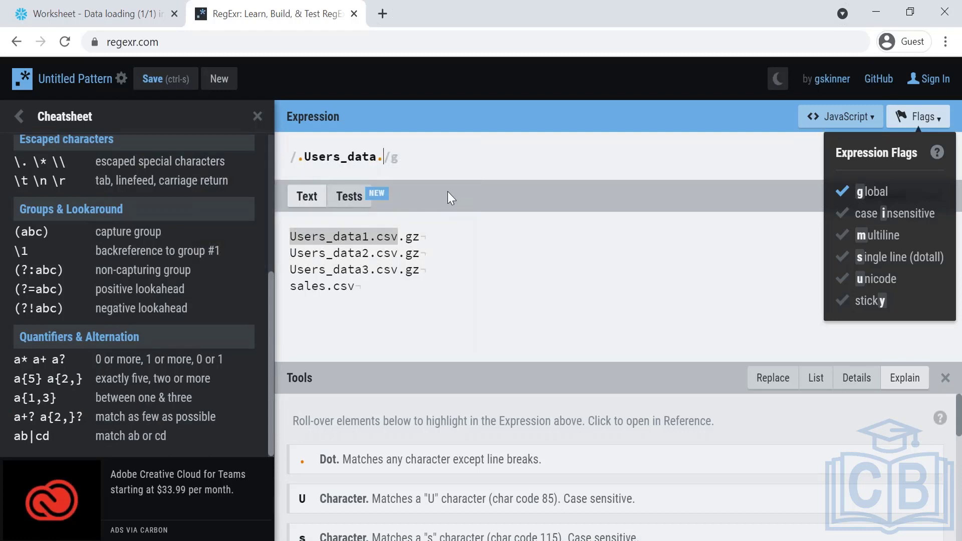
pyautogui.write('*')
pyautogui.press('BackSpace')
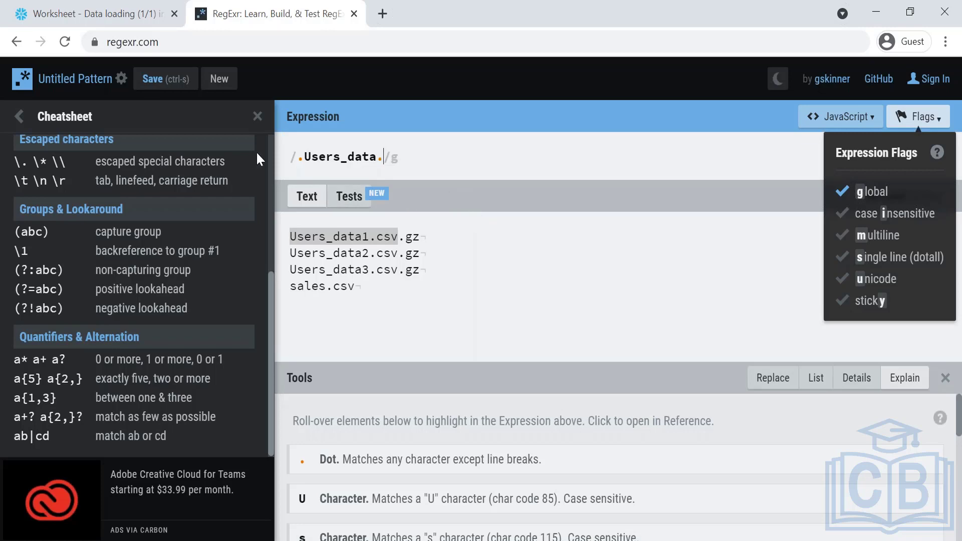
pyautogui.click(307, 157)
pyautogui.write('*')
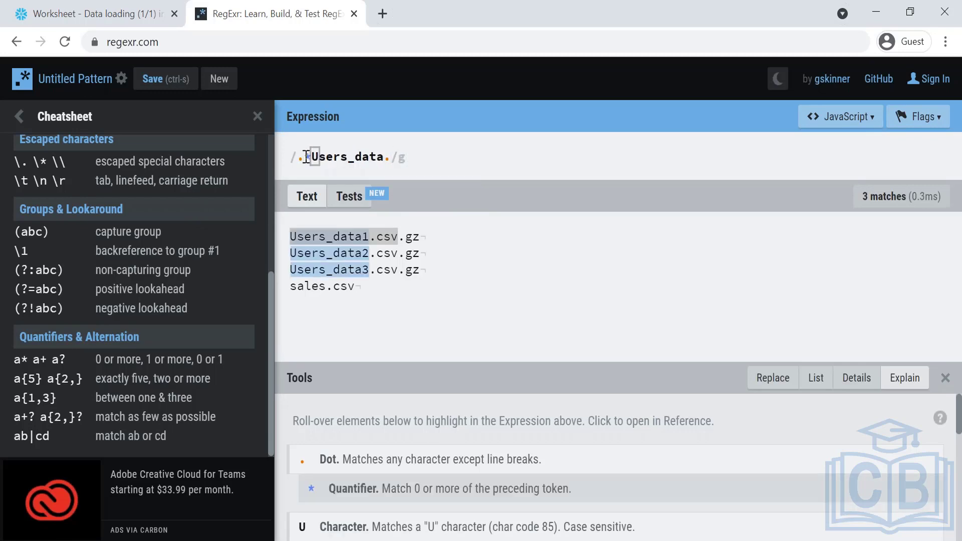
pyautogui.write('*')
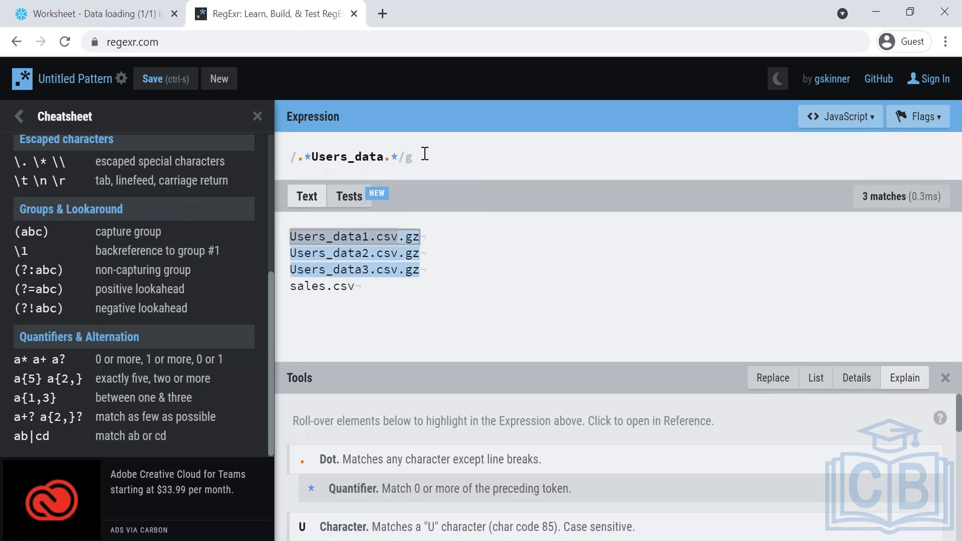
# - Copy the RegExr expression and paste it as the quoted pattern value '.*Users_data.*' in the worksheet's last COPY INTO statement
pyautogui.hotkey('ctrl', 'a')
pyautogui.hotkey('ctrl', 'c')
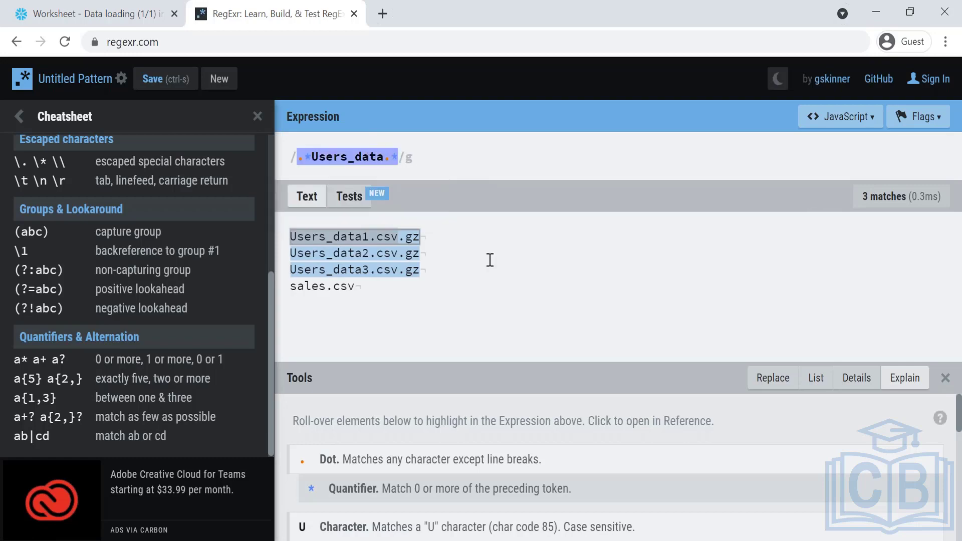
pyautogui.click(135, 17)
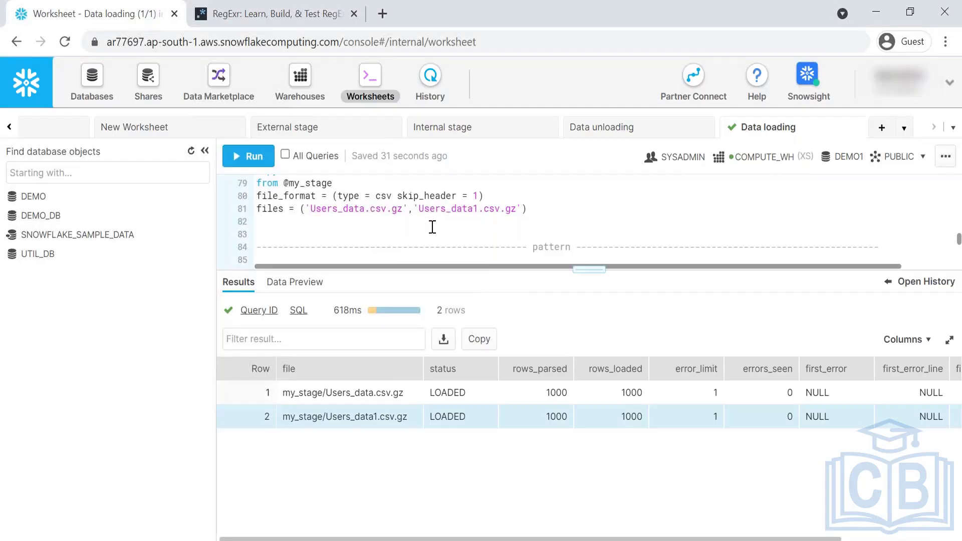
pyautogui.scroll(-3, 411, 218)
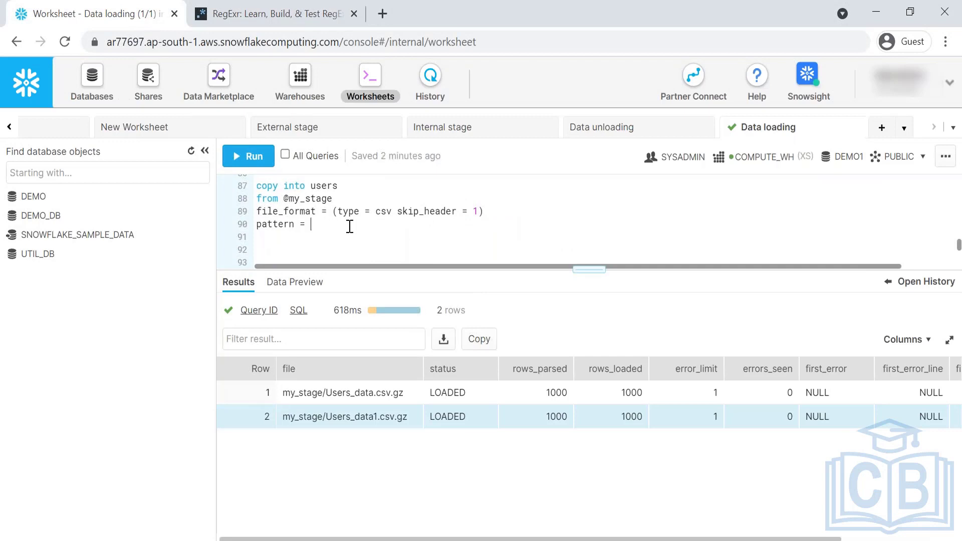
pyautogui.write("'")
pyautogui.hotkey('ctrl', 'v')
pyautogui.scroll(1, 346, 223)
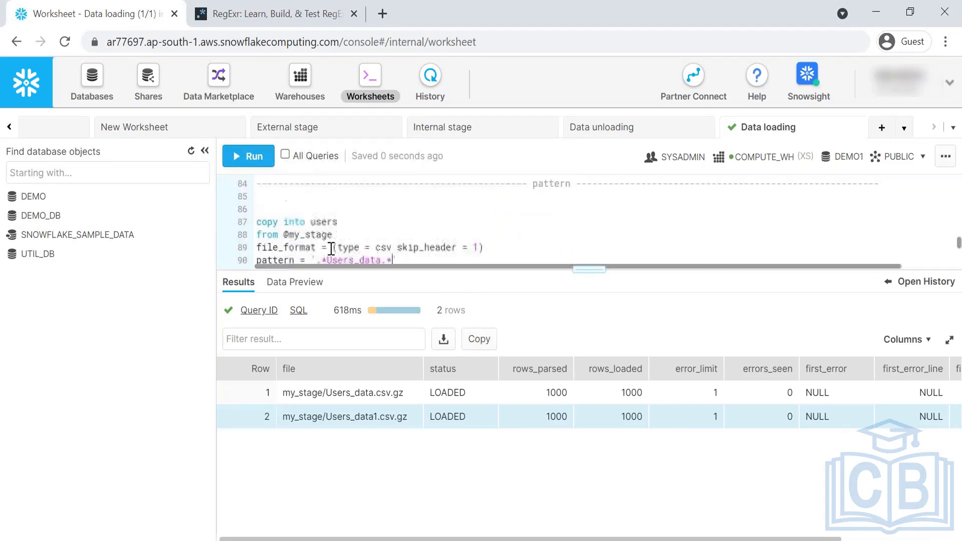
# - Run the truncate table users statement to empty the table
pyautogui.scroll(-3, 301, 218)
pyautogui.tripleClick(277, 245)
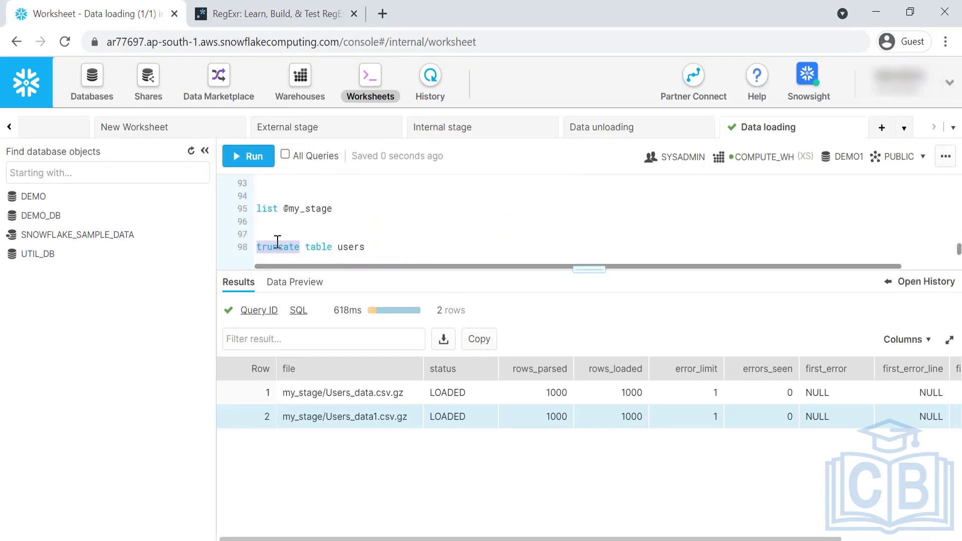
pyautogui.click(232, 156)
# - Run the copy into users statement that uses the pattern option
pyautogui.scroll(1, 355, 219)
pyautogui.scroll(2, 355, 219)
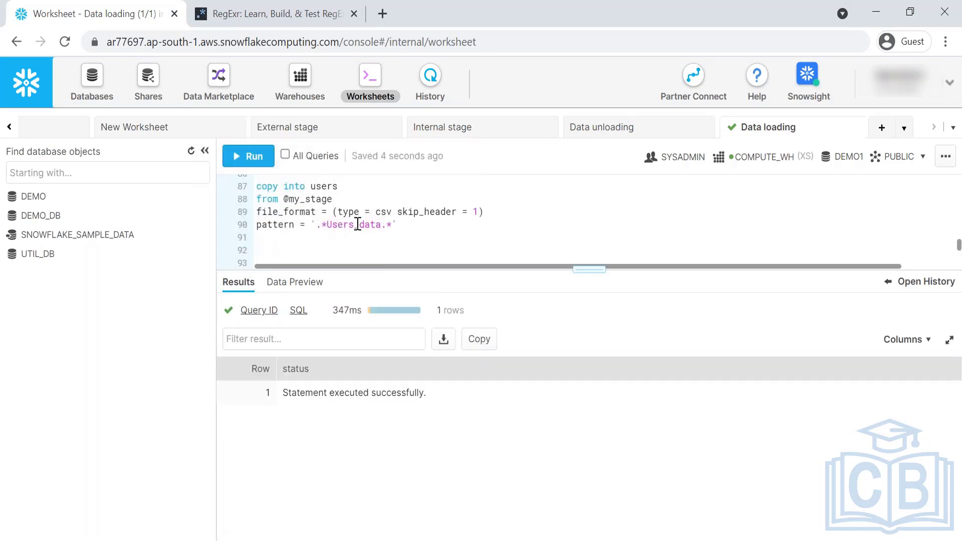
pyautogui.moveTo(396, 225); pyautogui.dragTo(254, 186)
pyautogui.click(246, 153)
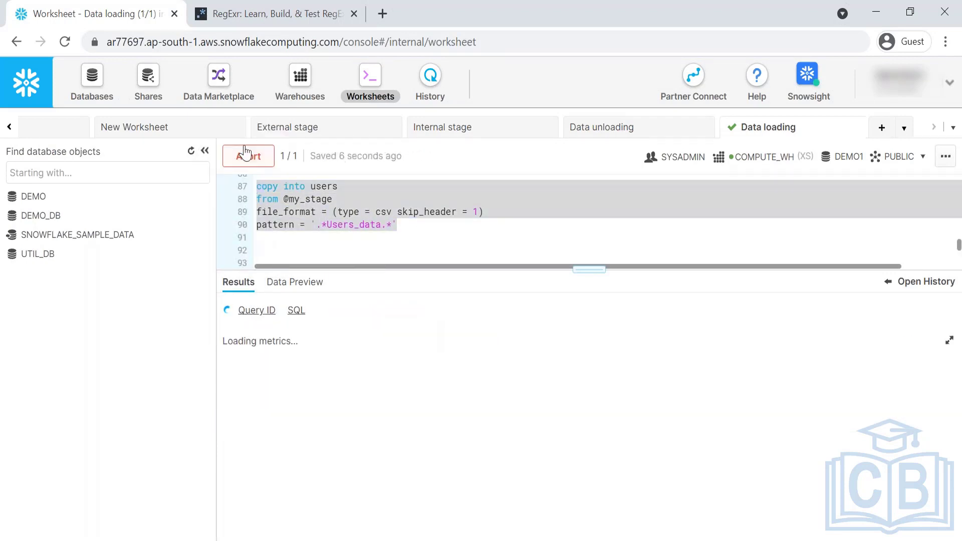
# - Enlarge the results pane and widen the file column to examine which staged files were loaded
pyautogui.moveTo(578, 270); pyautogui.dragTo(581, 206)
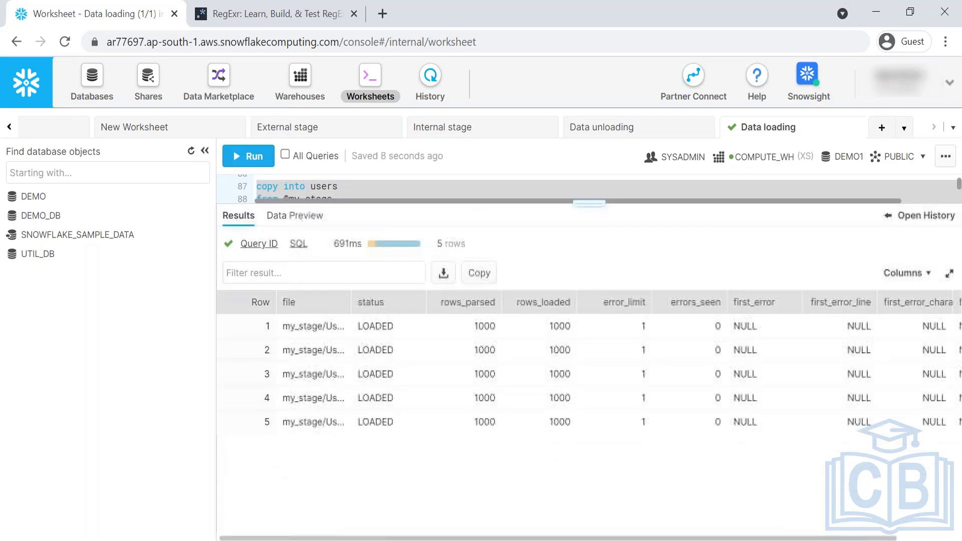
pyautogui.moveTo(353, 307); pyautogui.dragTo(453, 308)
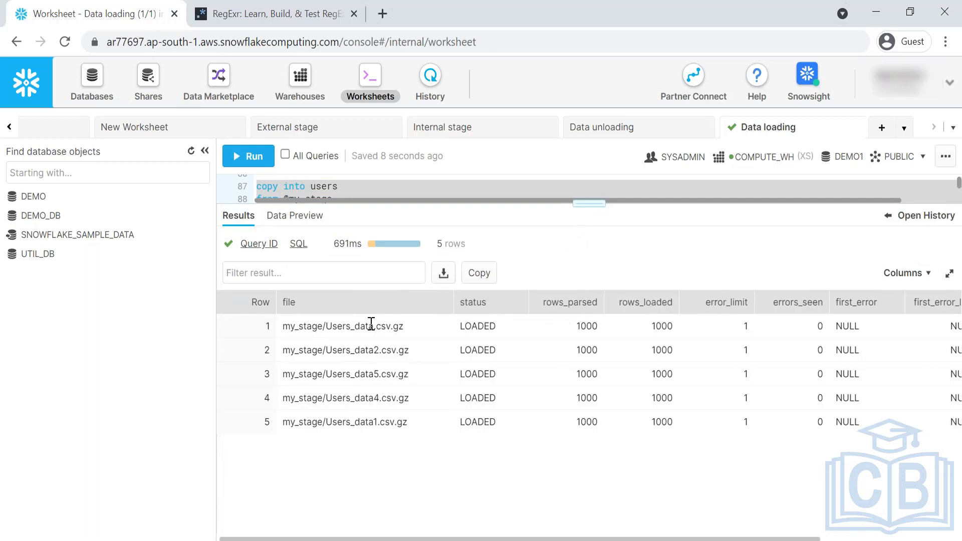
pyautogui.moveTo(370, 349); pyautogui.dragTo(386, 350)
pyautogui.click(377, 374)
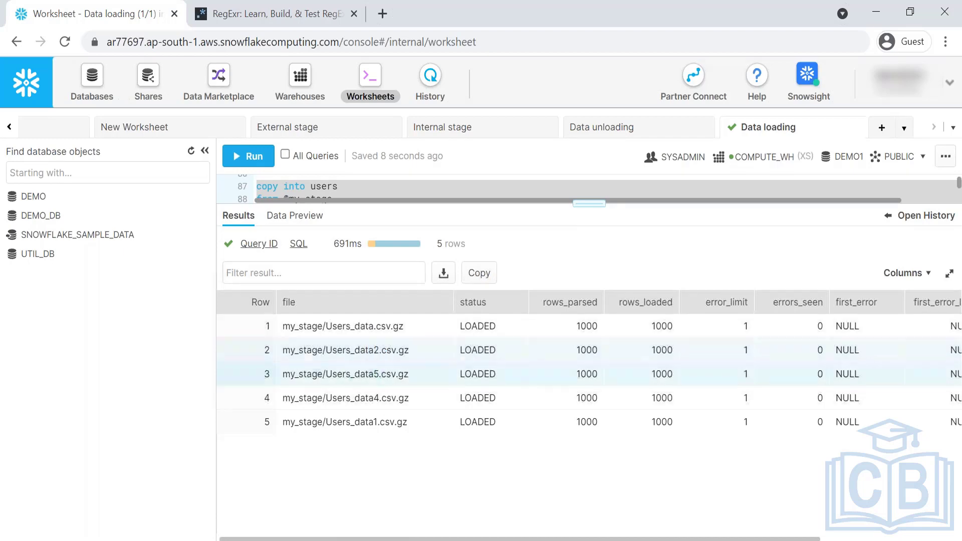
pyautogui.moveTo(374, 398); pyautogui.dragTo(386, 398)
# - Enlarge the query editor and review the files and pattern COPY INTO statements against the RegExr expression and test lines
pyautogui.moveTo(590, 203); pyautogui.dragTo(539, 361)
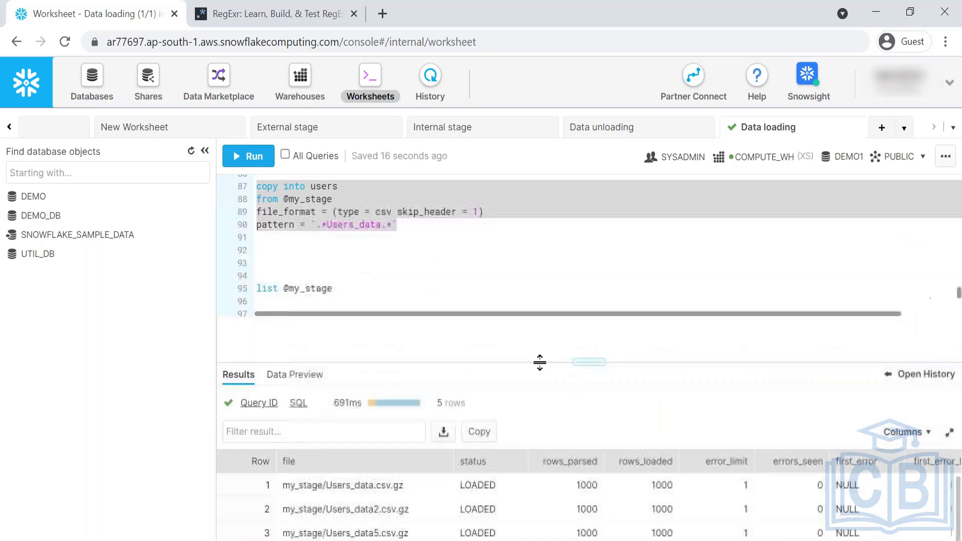
pyautogui.scroll(4, 350, 316)
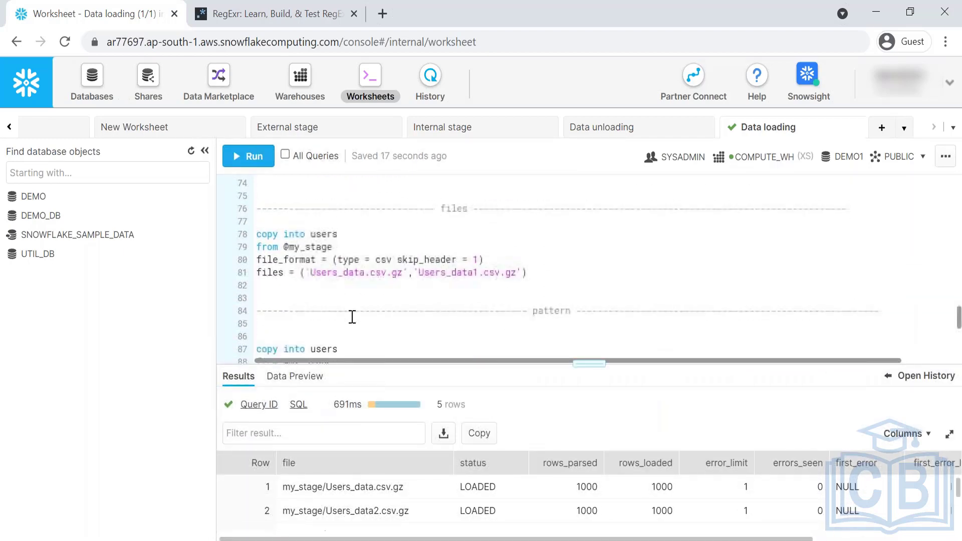
pyautogui.scroll(-4, 350, 316)
pyautogui.click(258, 252)
pyautogui.click(240, 15)
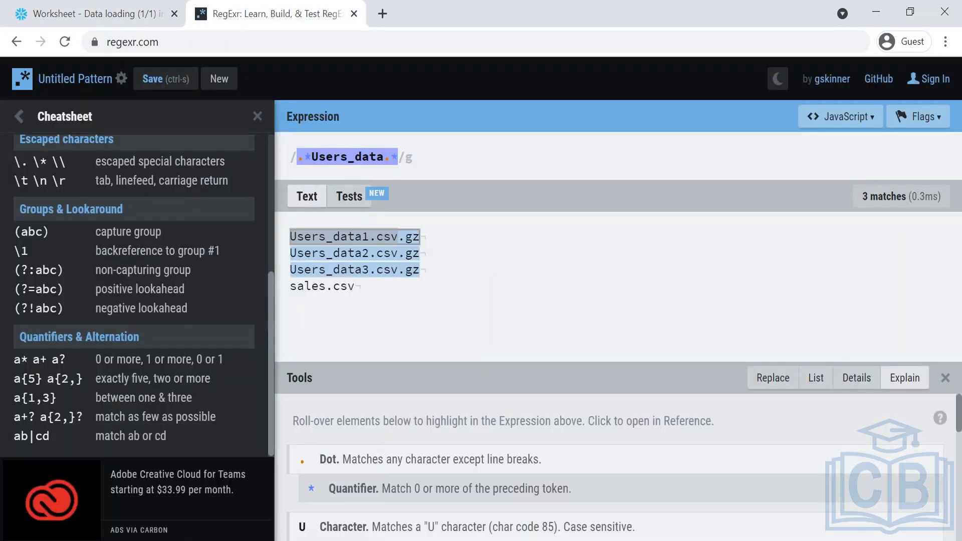
pyautogui.click(424, 309)
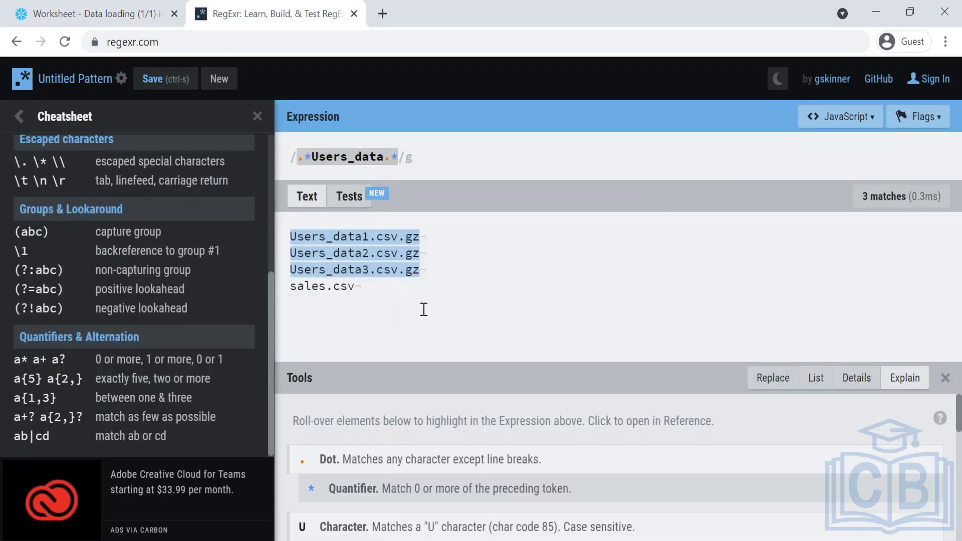
pyautogui.click(102, 13)
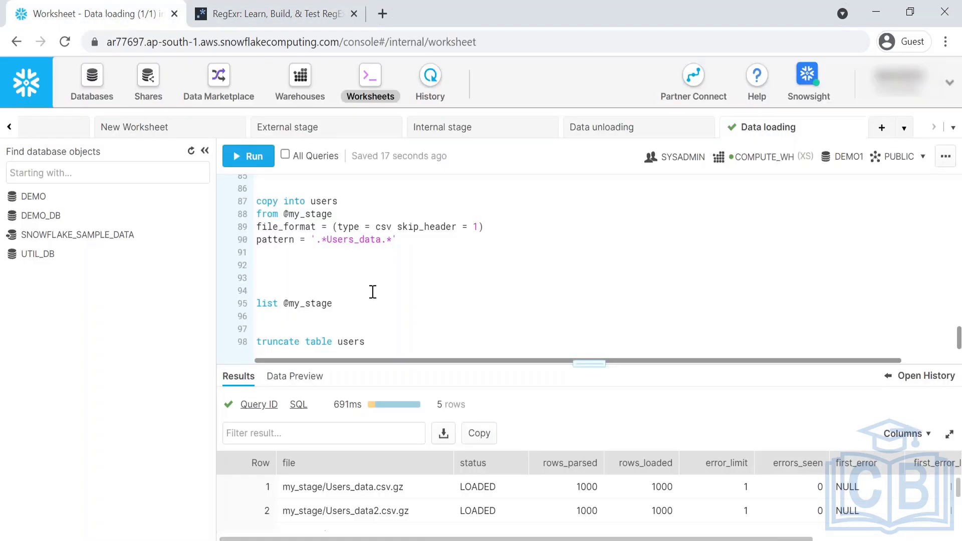
pyautogui.scroll(2, 351, 296)
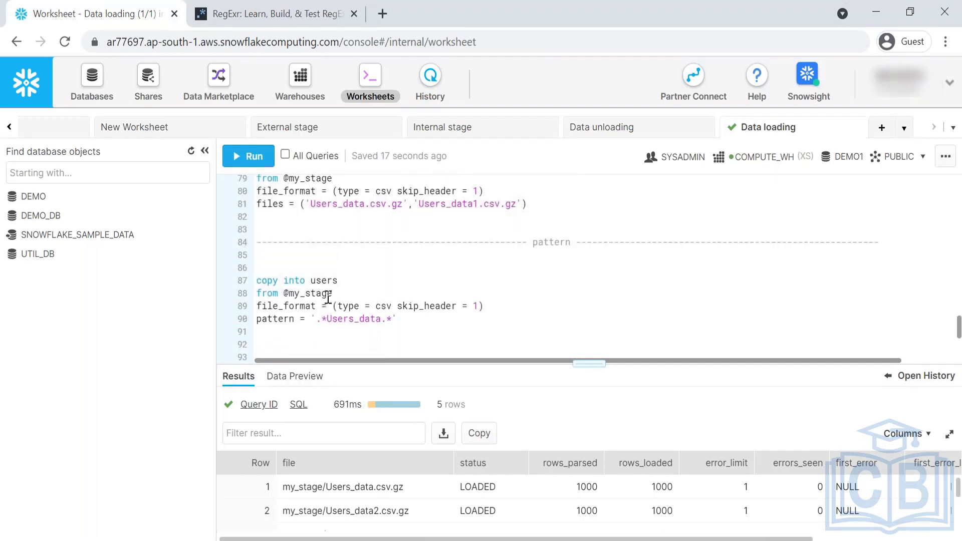
pyautogui.scroll(-2, 338, 290)
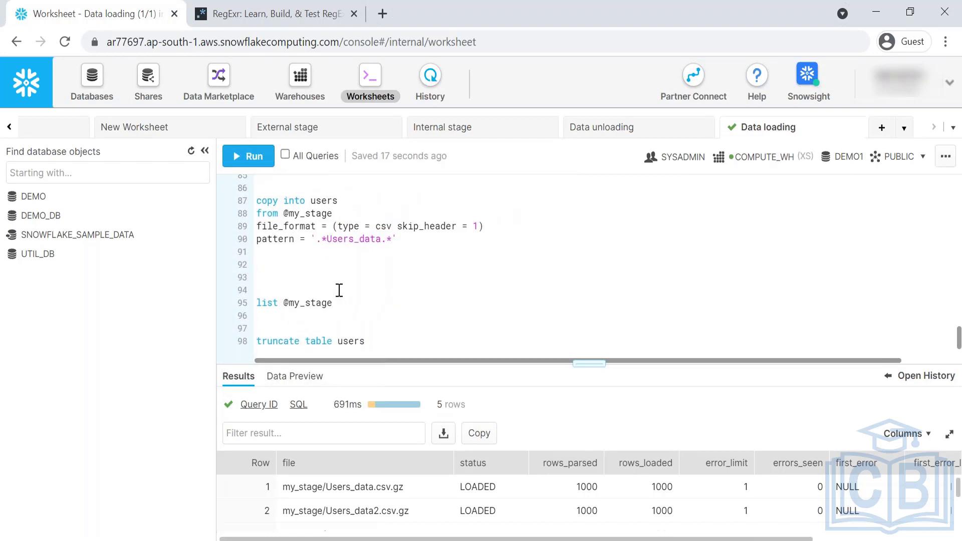
pyautogui.moveTo(397, 341); pyautogui.dragTo(238, 303)
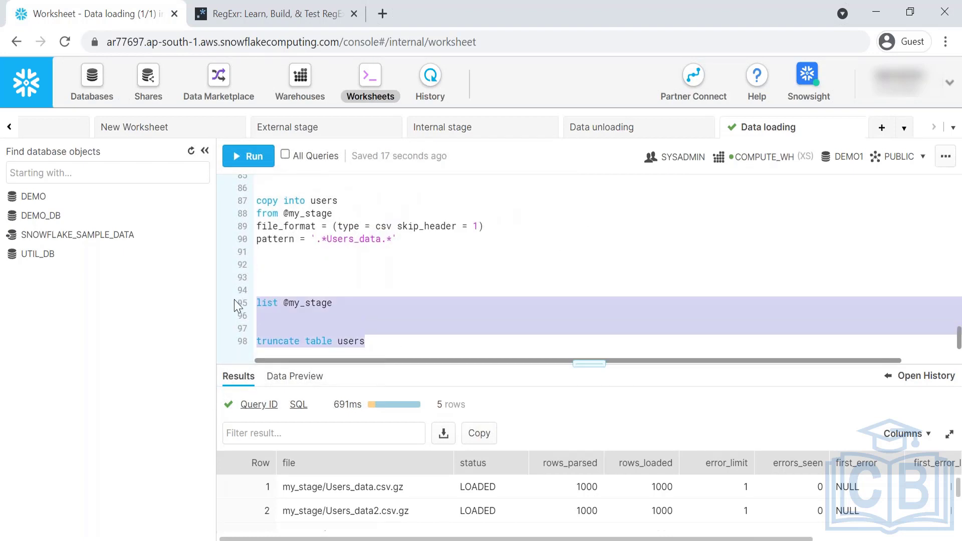
pyautogui.tripleClick(286, 343)
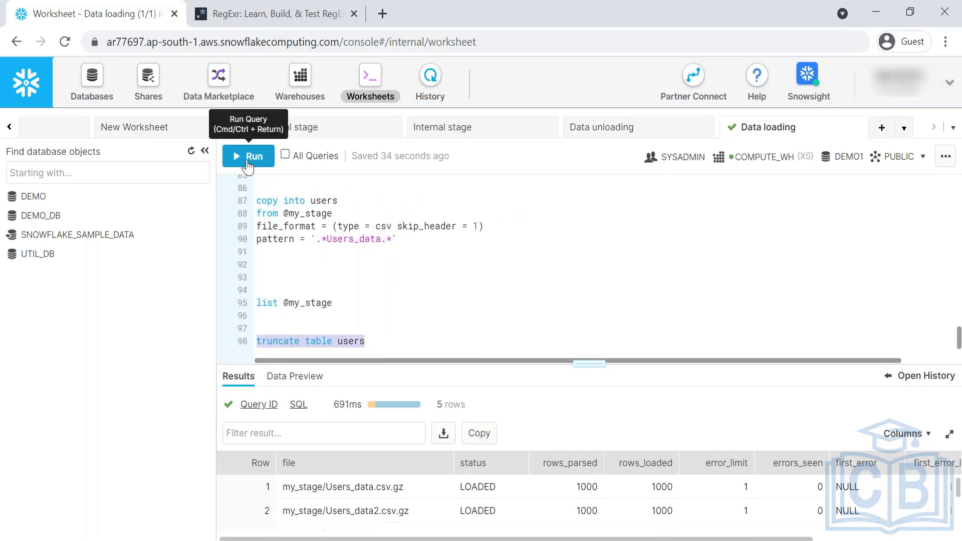
pyautogui.click(248, 156)
pyautogui.tripleClick(316, 303)
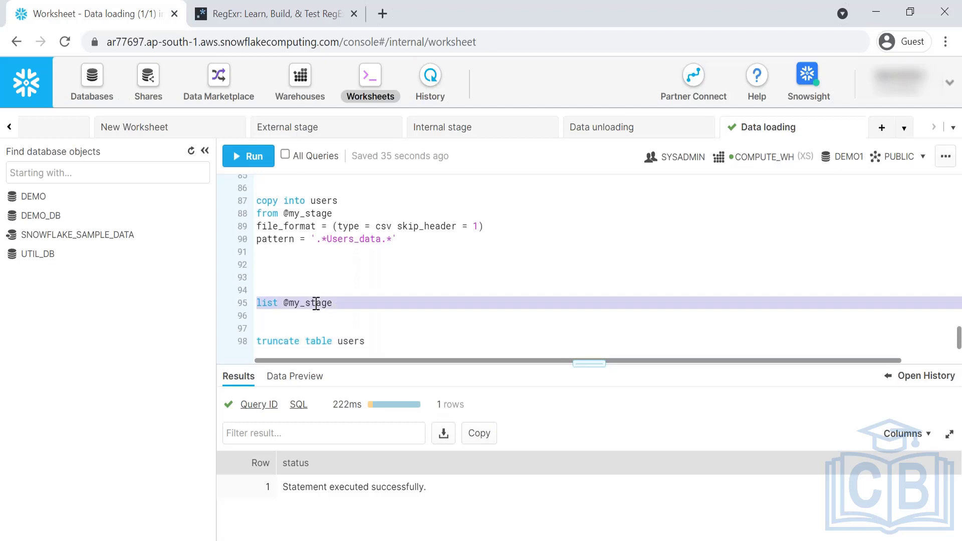
pyautogui.hotkey('ctrl', 'Return')
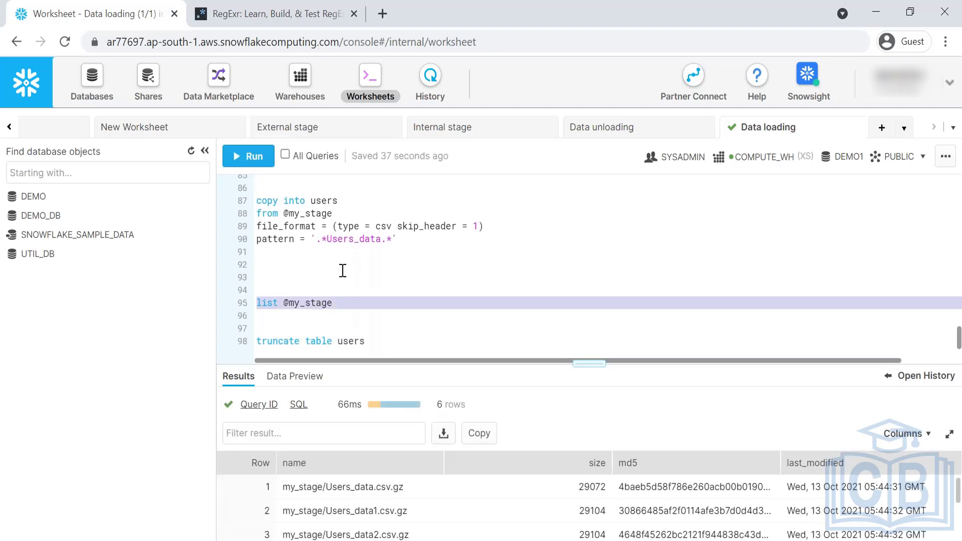
# - Move the "reading data from stage" line in the topic list to just below "column (truncate + enforce length)"
pyautogui.scroll(15, 342, 271)
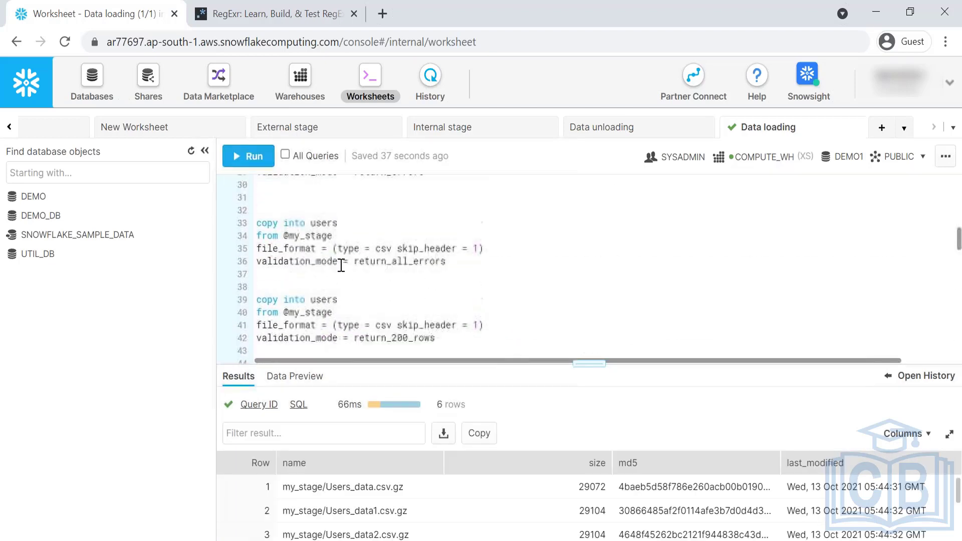
pyautogui.scroll(8, 341, 266)
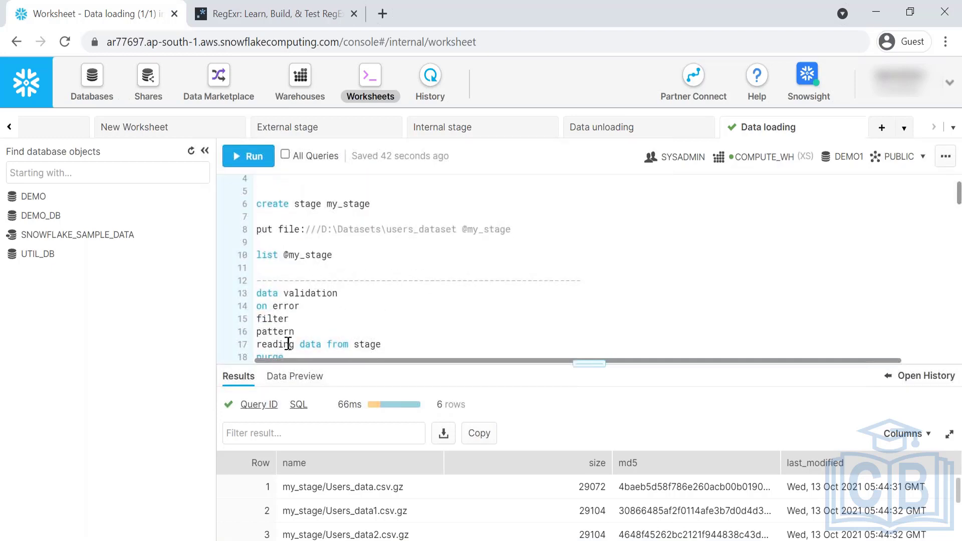
pyautogui.scroll(-2, 282, 316)
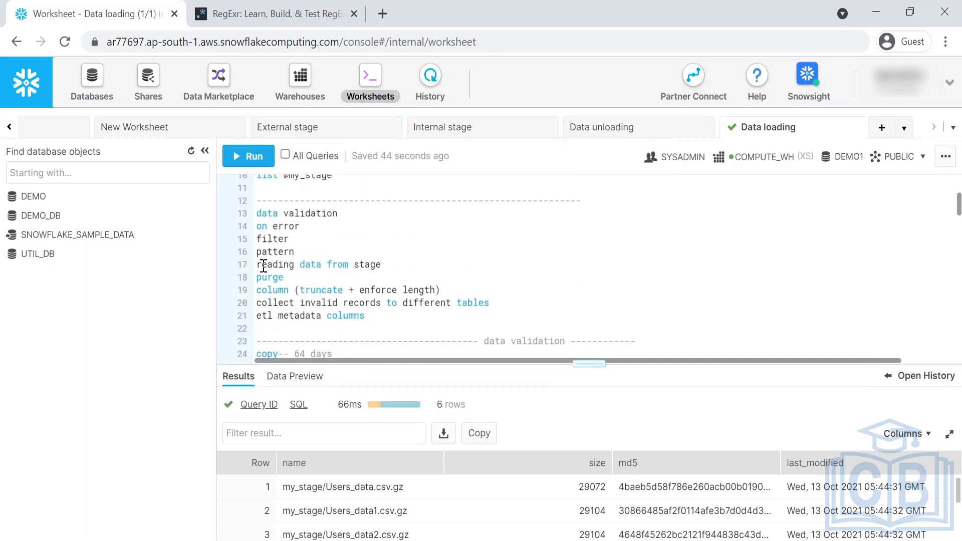
pyautogui.moveTo(259, 266); pyautogui.dragTo(399, 264)
pyautogui.press('BackSpace')
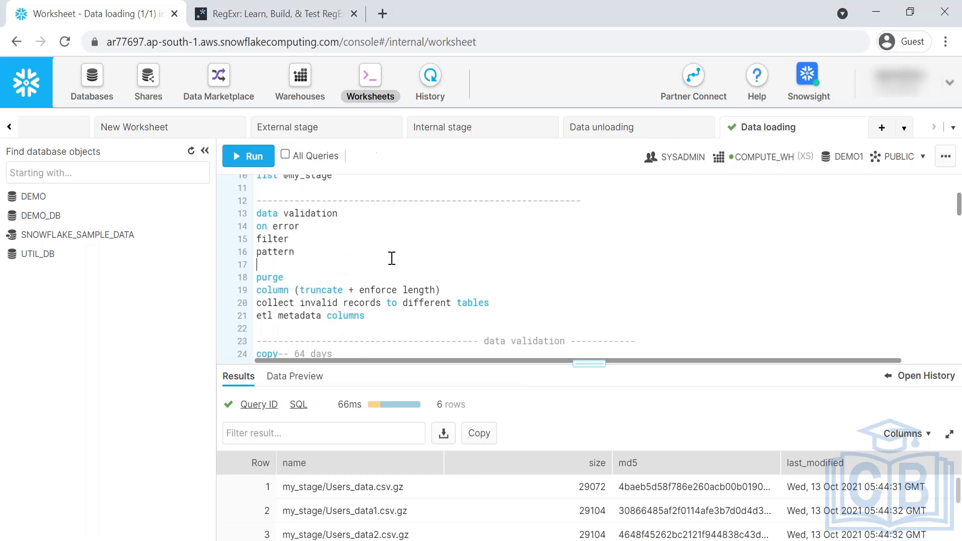
pyautogui.click(465, 293)
pyautogui.press('Return')
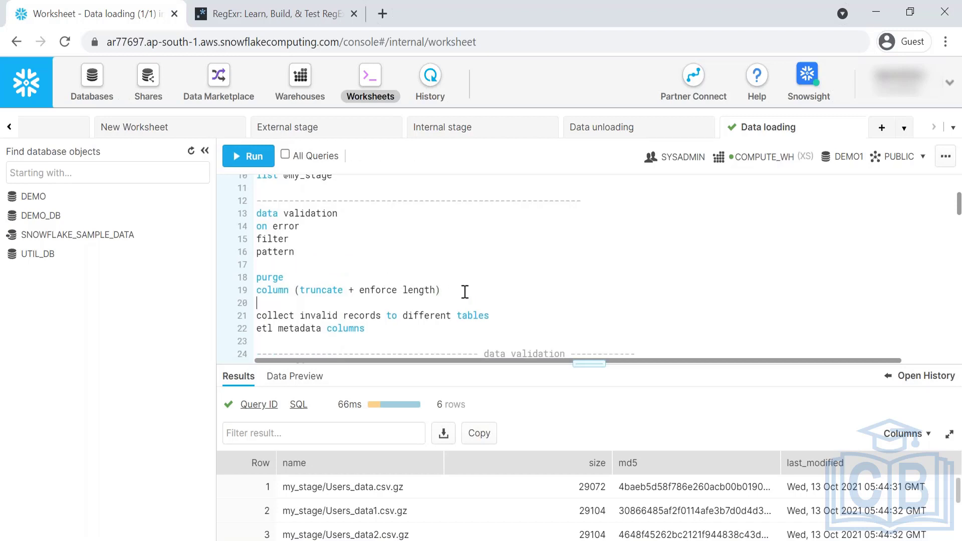
pyautogui.write('reading data from stage')
# - Move the "reading data from stage" line to just below "collect invalid records to different tables"
pyautogui.moveTo(408, 303); pyautogui.dragTo(259, 303)
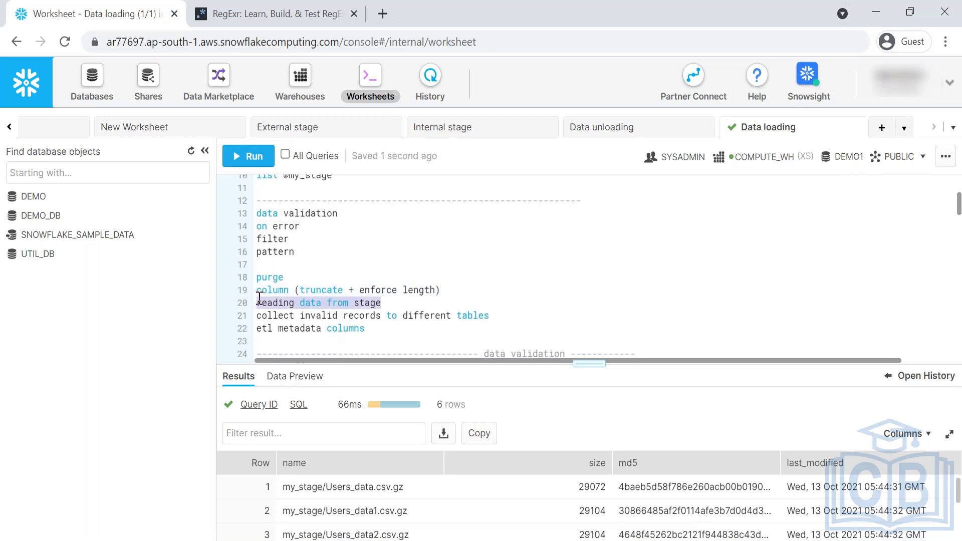
pyautogui.hotkey('ctrl', 'x')
pyautogui.click(513, 315)
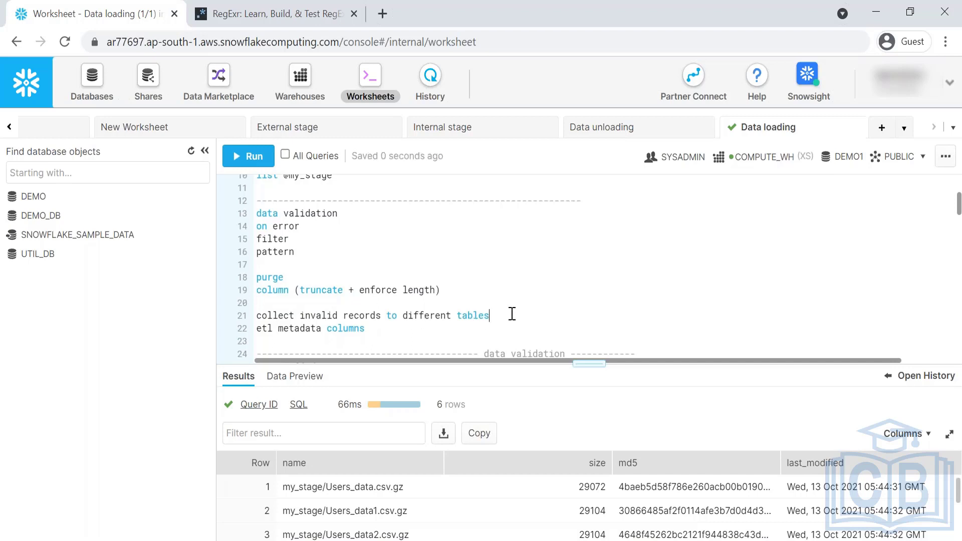
pyautogui.press('Return')
pyautogui.hotkey('ctrl', 'v')
# - Delete the blank lines above "purge" and above "collect invalid records to different tables" in the topic list
pyautogui.click(367, 265)
pyautogui.press('Delete')
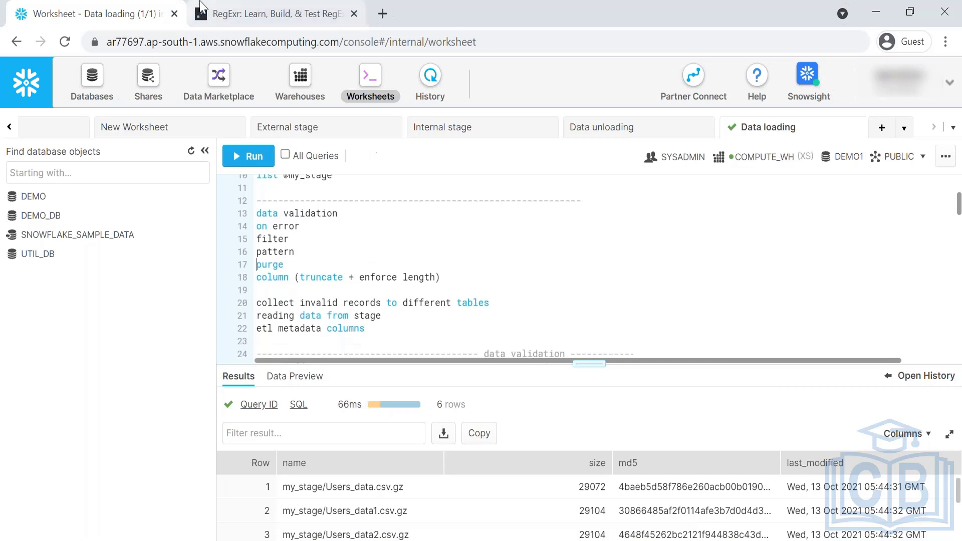
pyautogui.press('Down')
pyautogui.press('Down')
pyautogui.press('Delete')
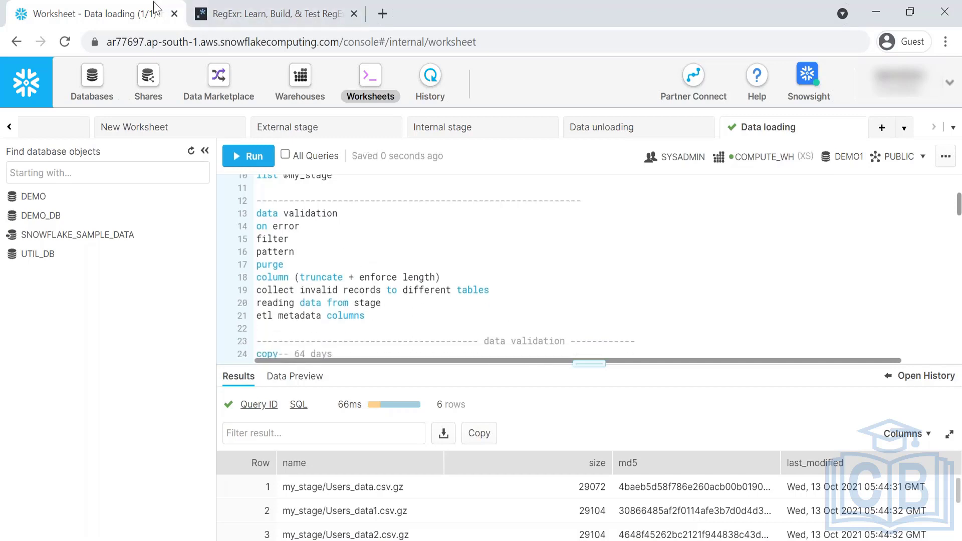
# - Copy the copy into users statement with the pattern option and add a dashed "purge" section header below it
pyautogui.scroll(-5, 387, 237)
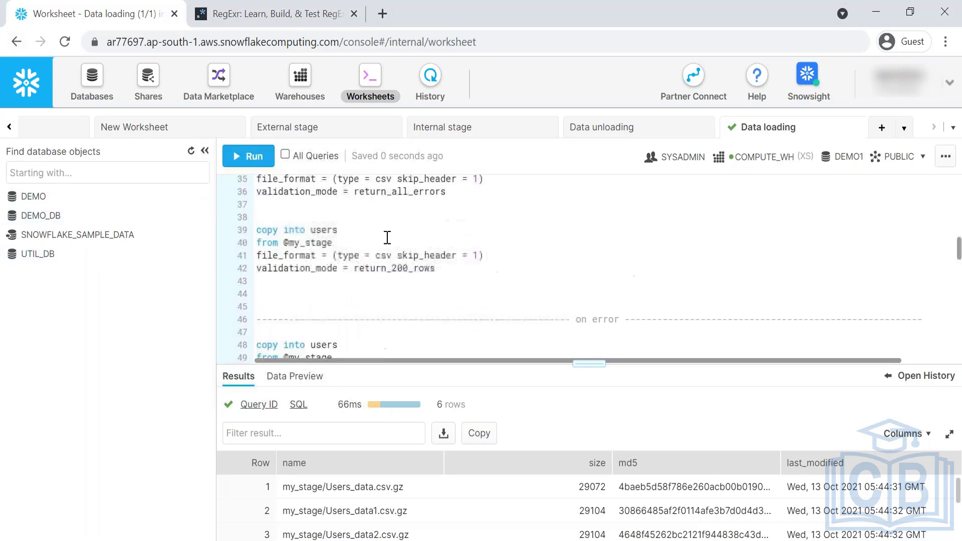
pyautogui.scroll(-10, 387, 237)
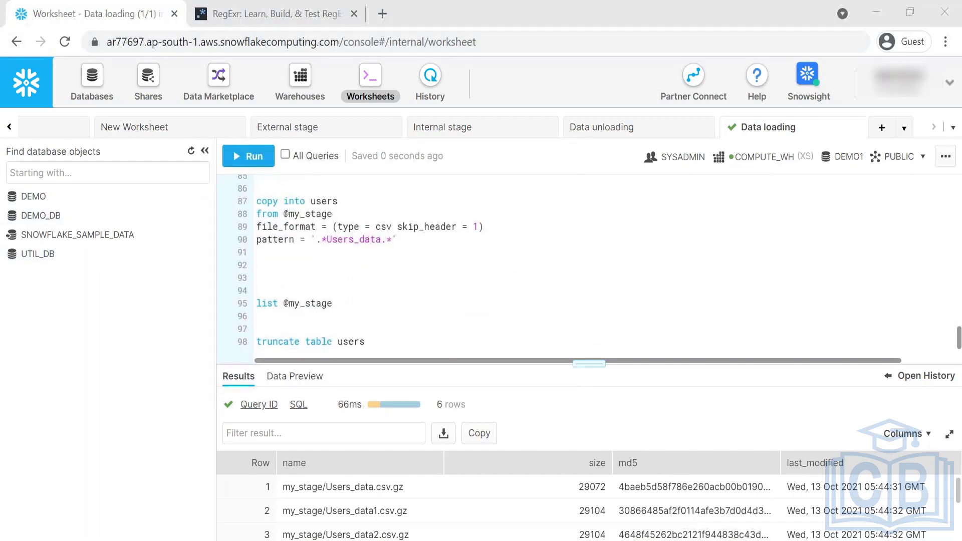
pyautogui.click(721, 540)
pyautogui.scroll(-1, 396, 276)
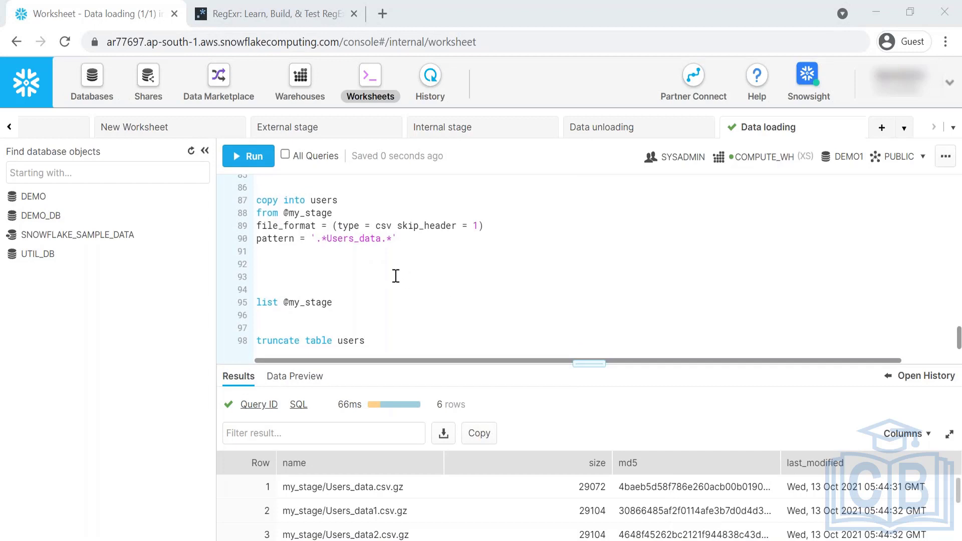
pyautogui.moveTo(415, 243); pyautogui.dragTo(272, 201)
pyautogui.click(317, 269)
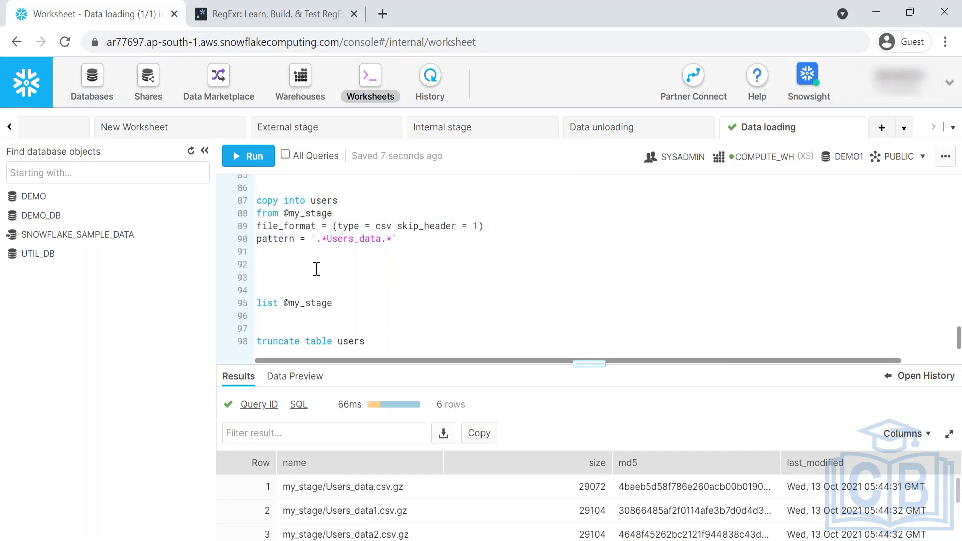
pyautogui.write('----------------------------------------- purge')
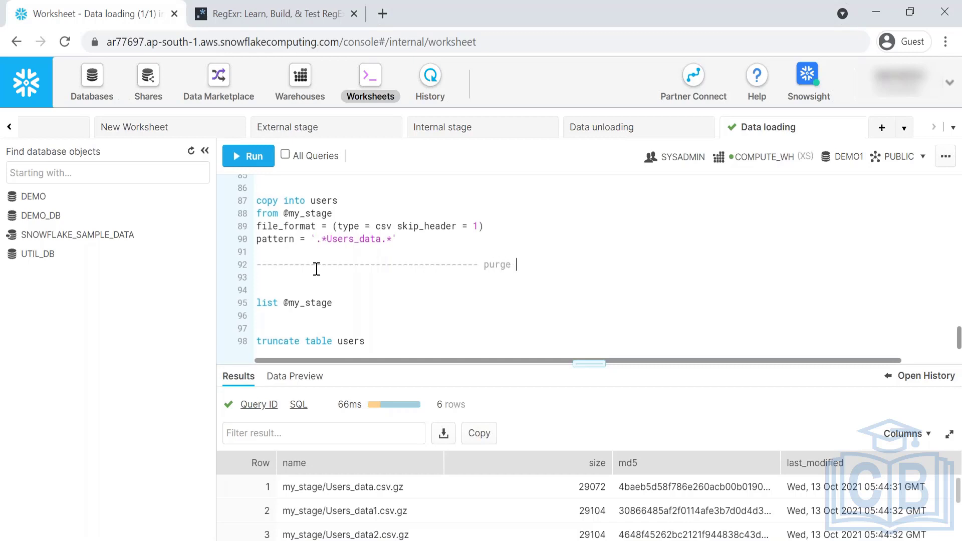
pyautogui.write(' ------------------')
# - Add blank lines below the purge header and paste the copied copy into users statement there
pyautogui.press('Return')
pyautogui.press('Return')
pyautogui.press('Return')
pyautogui.press('Return')
pyautogui.press('Return')
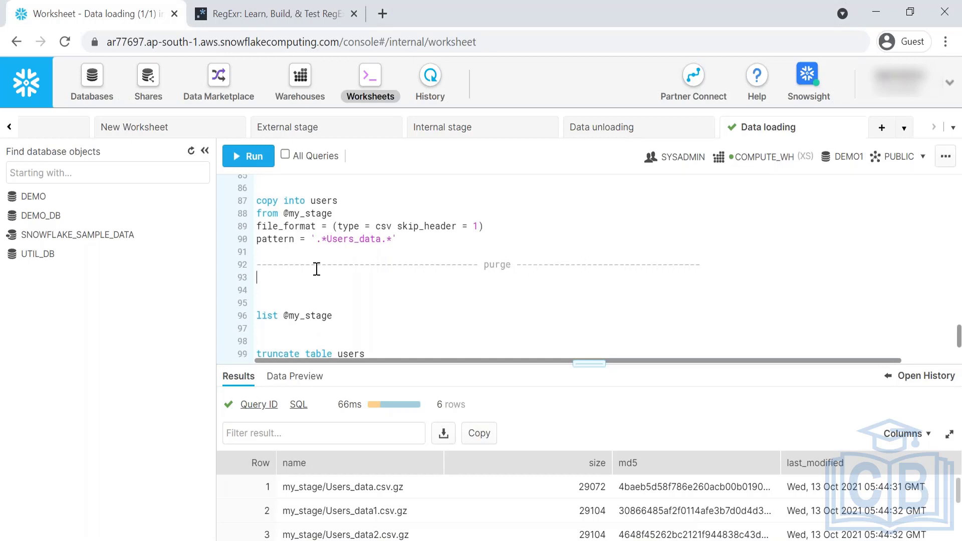
pyautogui.press('Down')
pyautogui.press('Down')
pyautogui.press('Up')
pyautogui.press('Up')
pyautogui.press('Up')
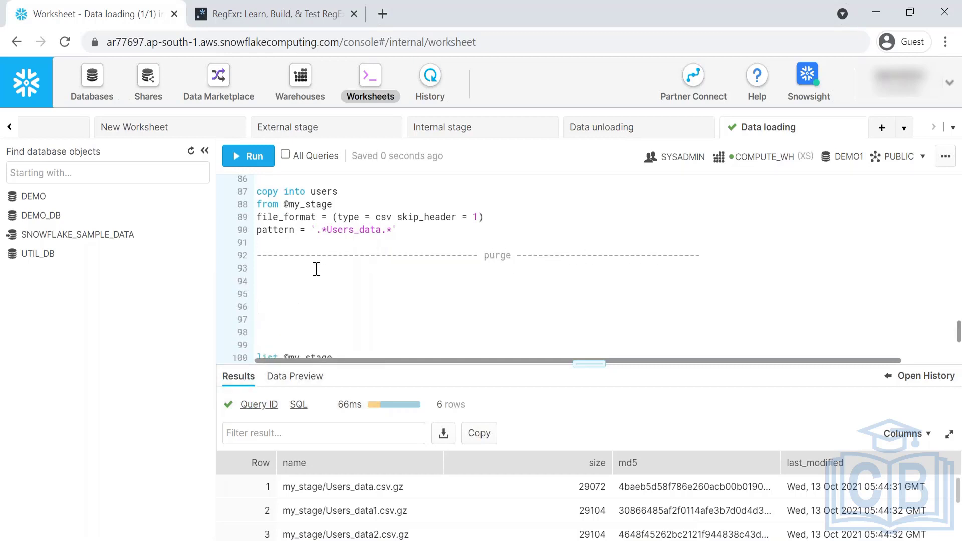
pyautogui.hotkey('ctrl', 'v')
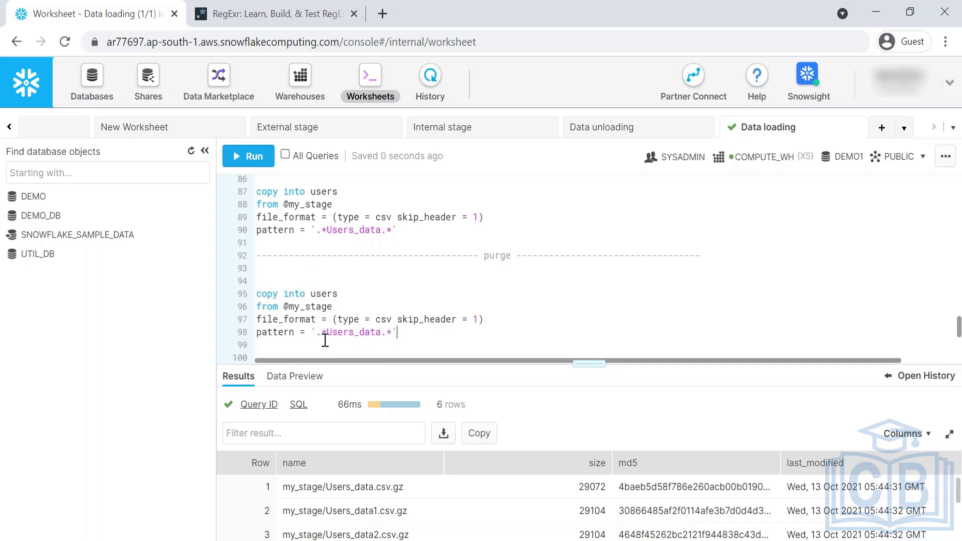
# - Replace the pattern line of the pasted statement with purge = true
pyautogui.tripleClick(323, 333)
pyautogui.write('purge')
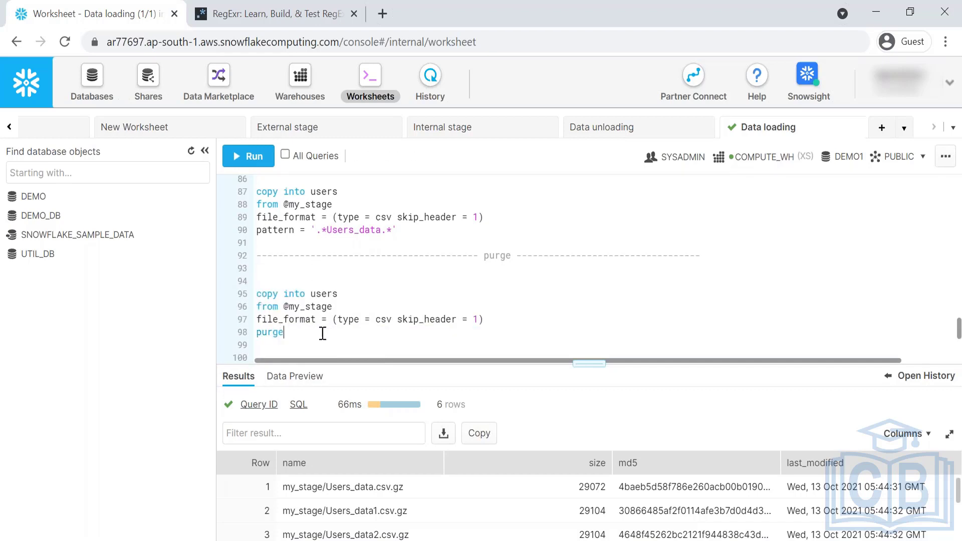
pyautogui.press('BackSpace')
pyautogui.press('BackSpace')
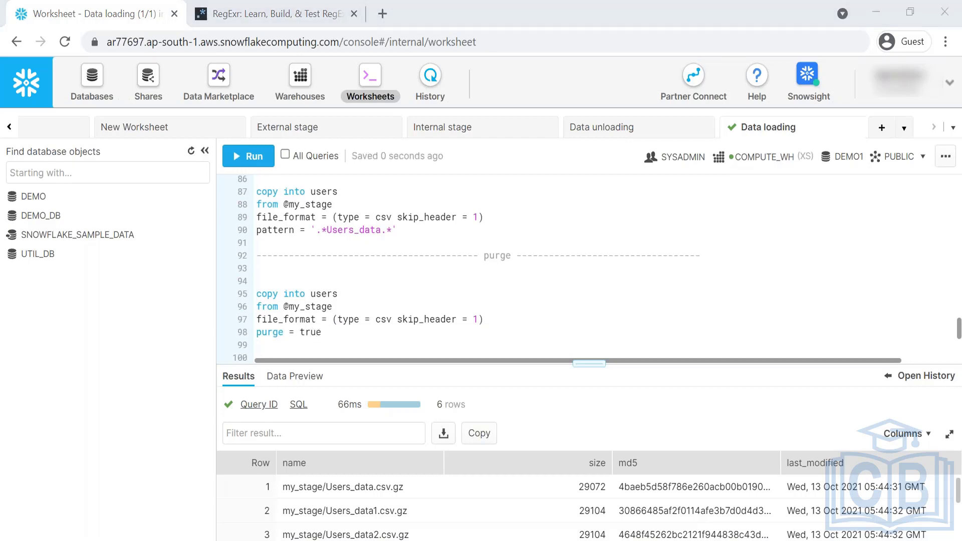
# - Open Paint with a blank canvas
pyautogui.press('super')
pyautogui.write('pain')
pyautogui.press('Return')
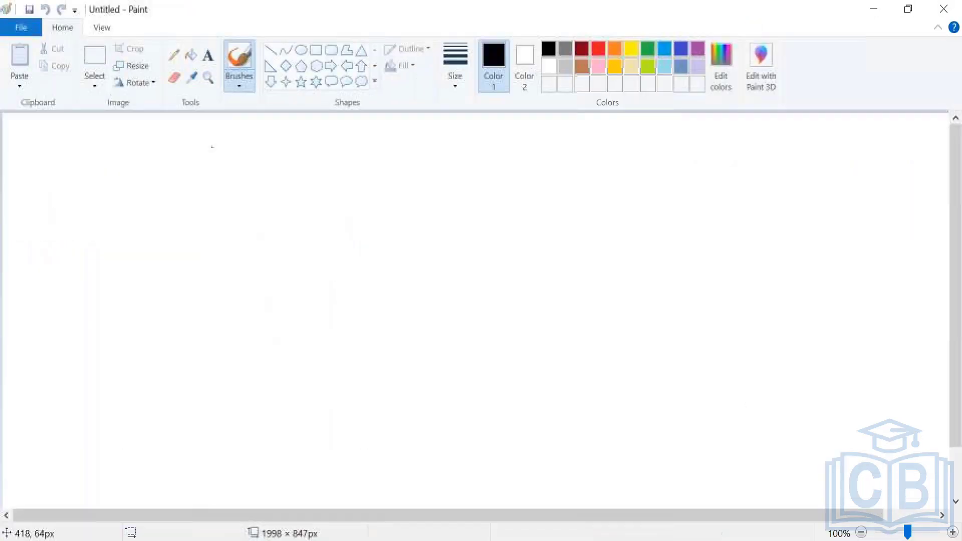
# - Draw three small stacked rectangles, a large one about 199 × 235 px to their right, and a tall one about 115 × 273 px to their left
pyautogui.click(317, 50)
pyautogui.moveTo(200, 145); pyautogui.dragTo(254, 197)
pyautogui.moveTo(200, 225); pyautogui.dragTo(268, 274)
pyautogui.moveTo(197, 308); pyautogui.dragTo(261, 345)
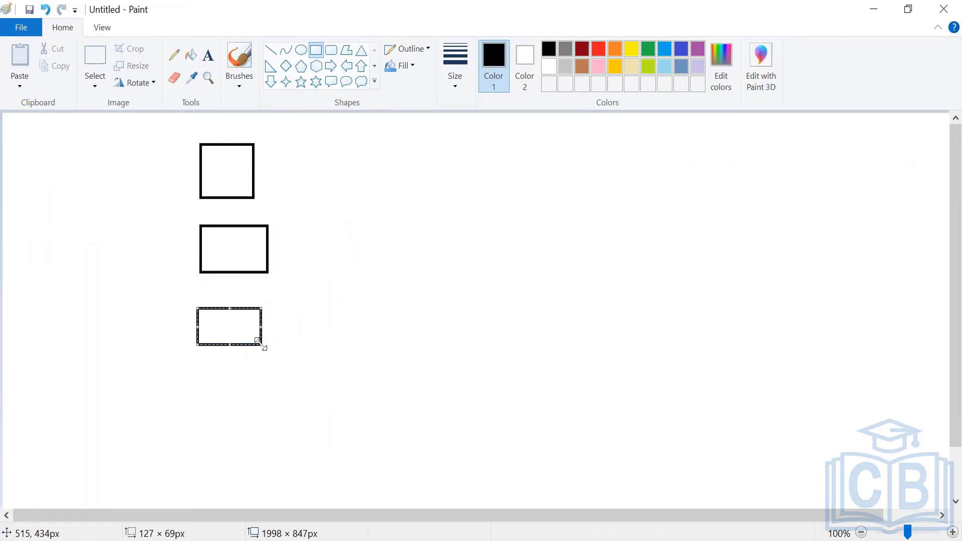
pyautogui.moveTo(652, 159); pyautogui.dragTo(752, 283)
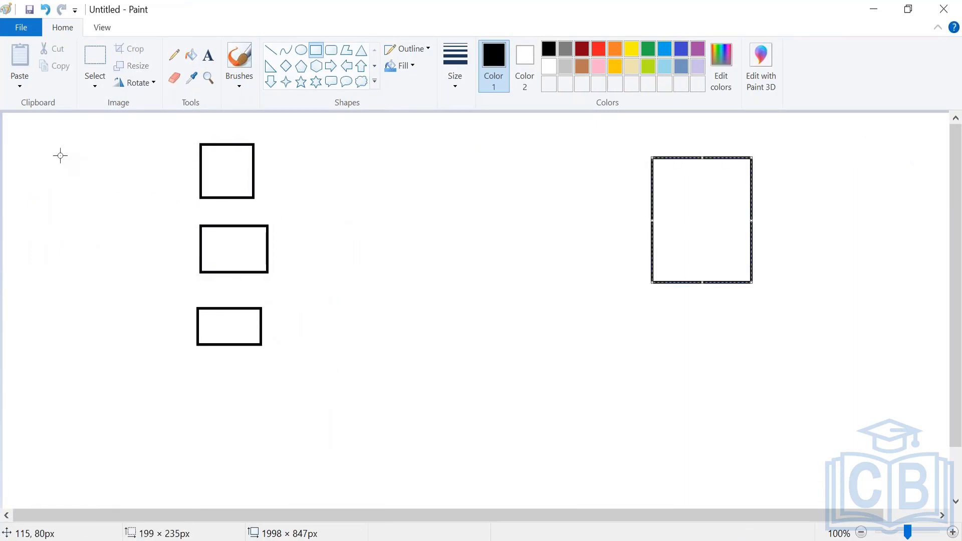
pyautogui.moveTo(26, 156); pyautogui.dragTo(83, 300)
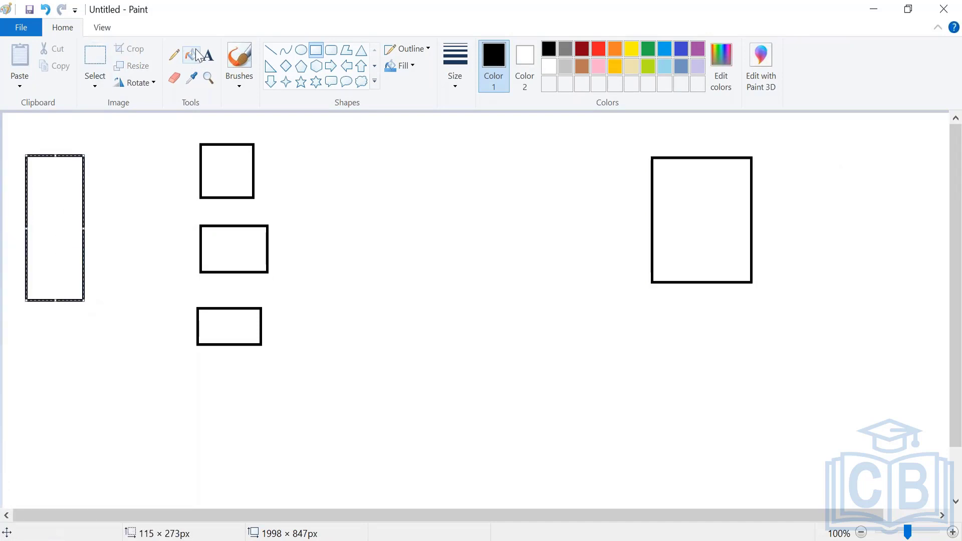
# - Pencil arrows from the tall rectangle to the upper small one and on to the large one, handwriting "put" and "copy" beside them
pyautogui.click(180, 54)
pyautogui.moveTo(59, 239)
pyautogui.mouseDown()
pyautogui.moveTo(150, 177)
pyautogui.moveTo(221, 169)
pyautogui.moveTo(223, 183)
pyautogui.moveTo(414, 164)
pyautogui.moveTo(664, 220)
pyautogui.mouseUp()
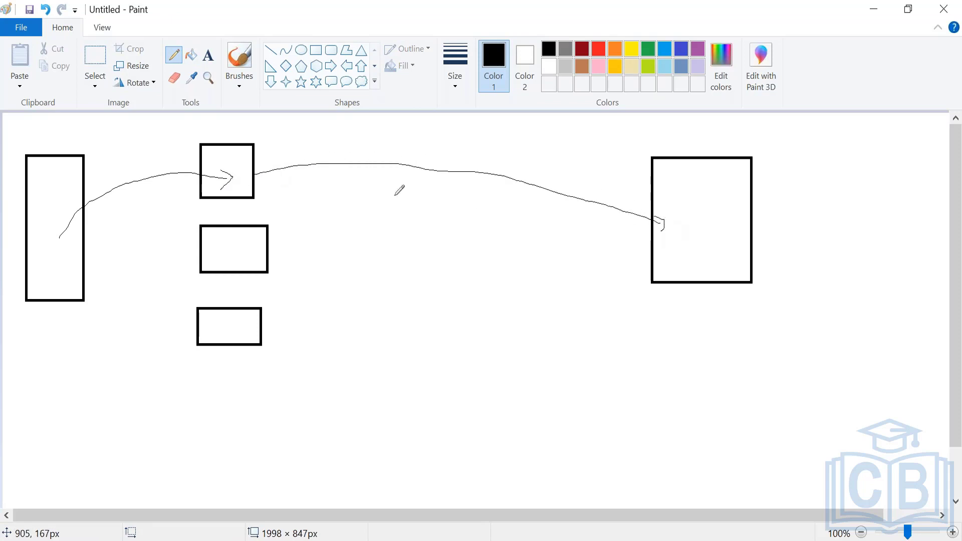
pyautogui.moveTo(382, 195)
pyautogui.mouseDown()
pyautogui.moveTo(381, 210)
pyautogui.moveTo(400, 187)
pyautogui.moveTo(414, 199)
pyautogui.mouseUp()
pyautogui.moveTo(111, 221)
pyautogui.mouseDown()
pyautogui.moveTo(104, 214)
pyautogui.moveTo(112, 221)
pyautogui.moveTo(147, 201)
pyautogui.mouseUp()
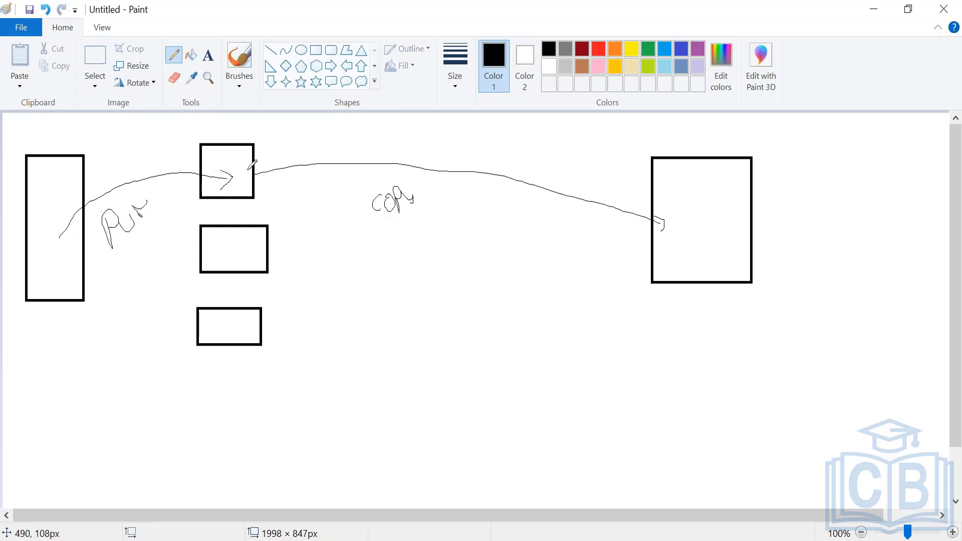
# - Handwrite short notes inside the upper small and large rectangles, and add a short arrow with a note out of the small one
pyautogui.moveTo(231, 173); pyautogui.dragTo(239, 164)
pyautogui.moveTo(717, 173); pyautogui.dragTo(710, 195)
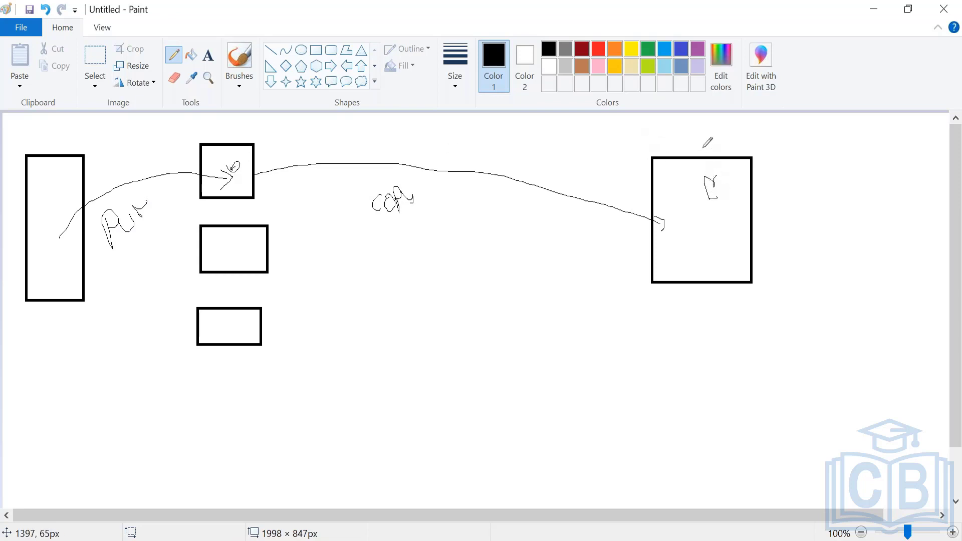
pyautogui.moveTo(713, 178); pyautogui.dragTo(701, 194)
pyautogui.moveTo(215, 162); pyautogui.dragTo(234, 161)
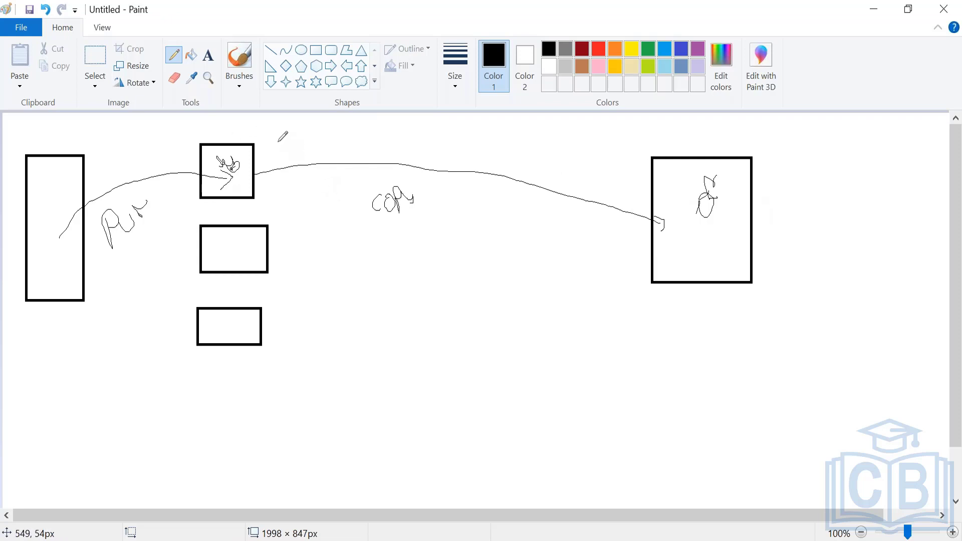
pyautogui.moveTo(254, 160); pyautogui.dragTo(316, 145)
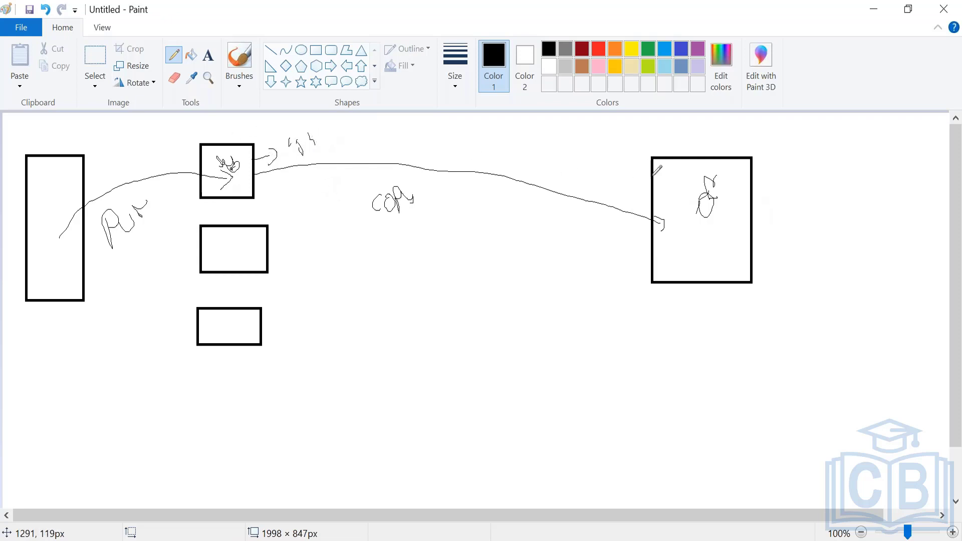
# - Handwrite a short note beside the large rectangle and draw a second line from the tall rectangle to the upper small one
pyautogui.moveTo(781, 179); pyautogui.dragTo(782, 197)
pyautogui.moveTo(797, 181)
pyautogui.mouseDown()
pyautogui.moveTo(797, 198)
pyautogui.moveTo(808, 193)
pyautogui.mouseUp()
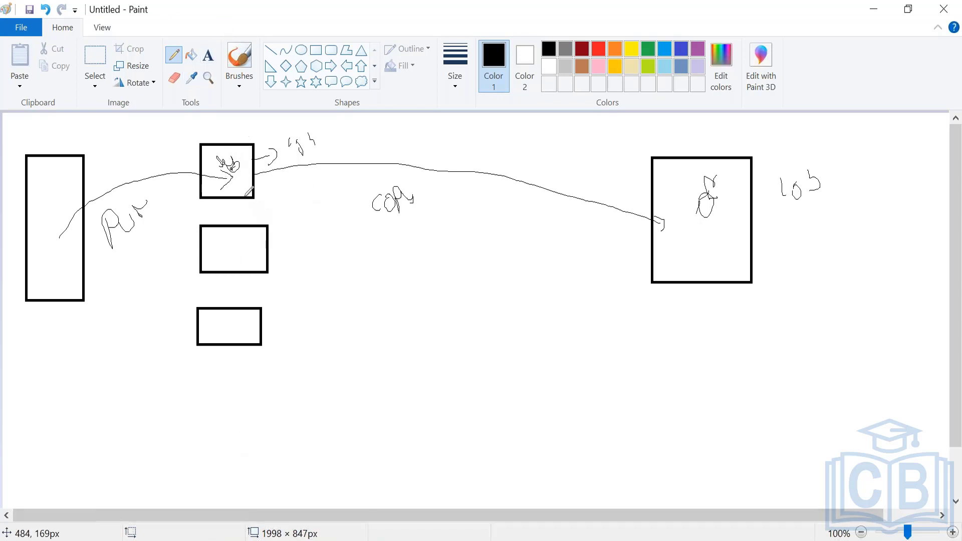
pyautogui.moveTo(53, 219)
pyautogui.mouseDown()
pyautogui.moveTo(64, 207)
pyautogui.moveTo(236, 176)
pyautogui.mouseUp()
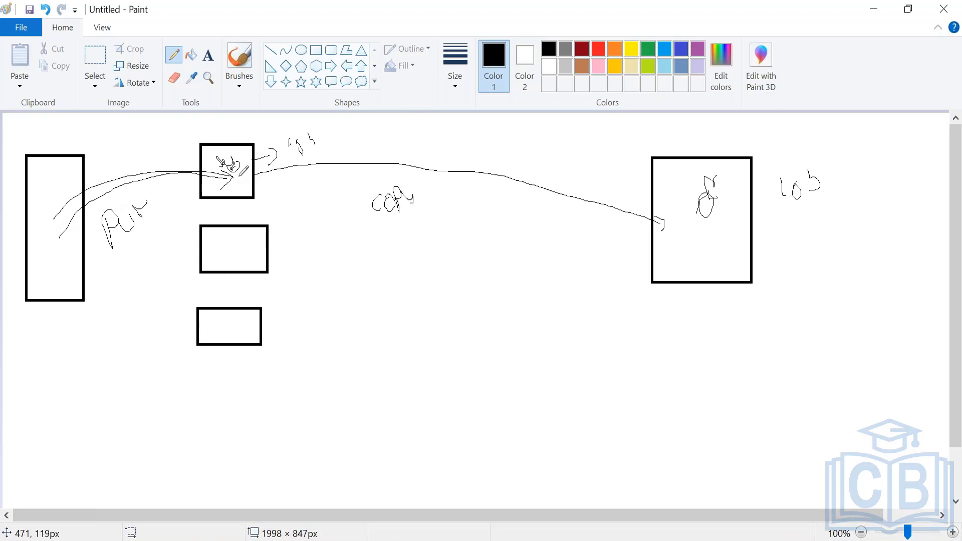
# - Switch to the Snowflake worksheet and review the purge copy statement alongside the listed my_stage files
pyautogui.click(265, 540)
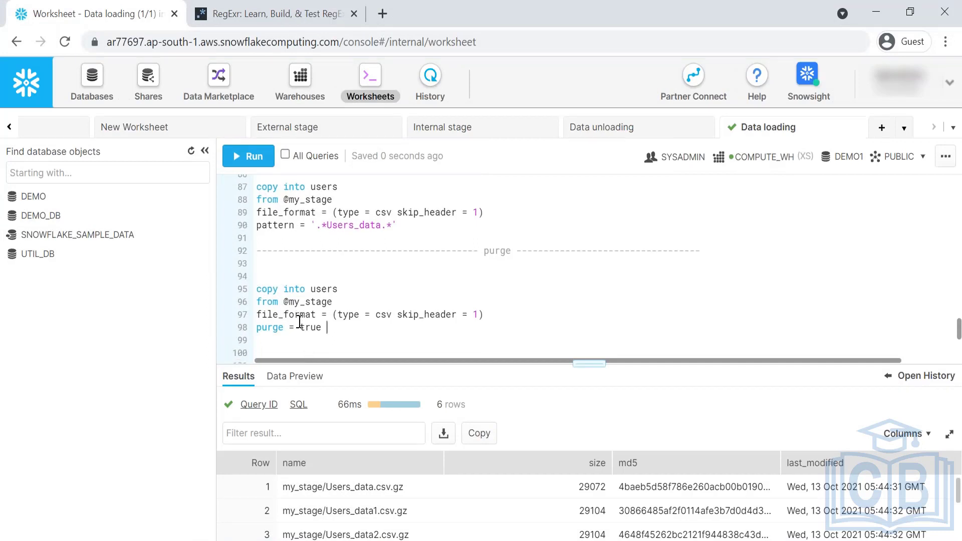
pyautogui.scroll(-3, 300, 321)
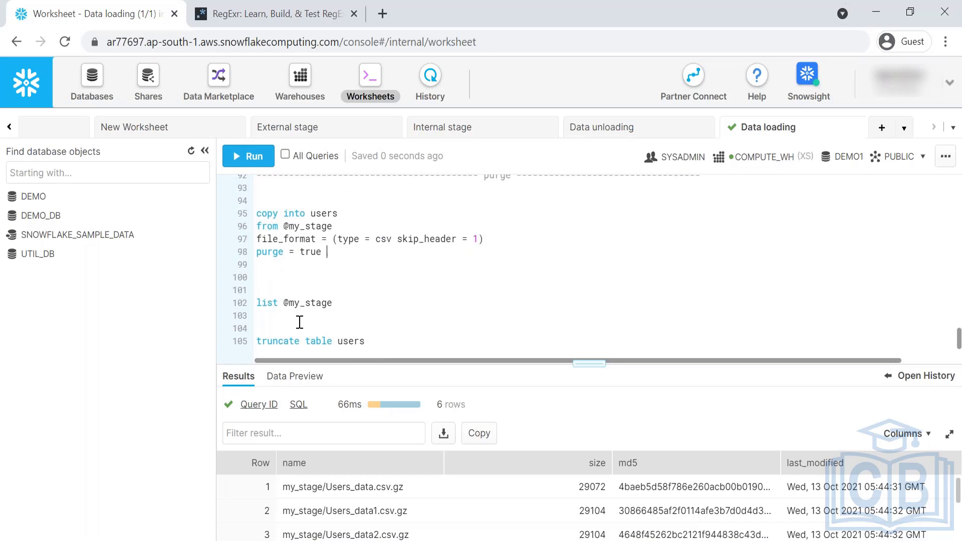
pyautogui.moveTo(257, 303); pyautogui.dragTo(295, 303)
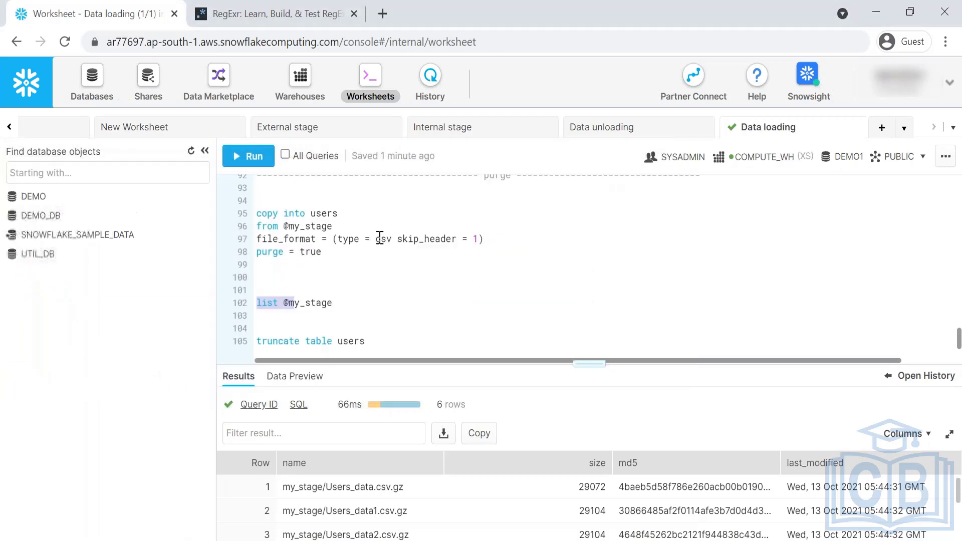
pyautogui.click(307, 303)
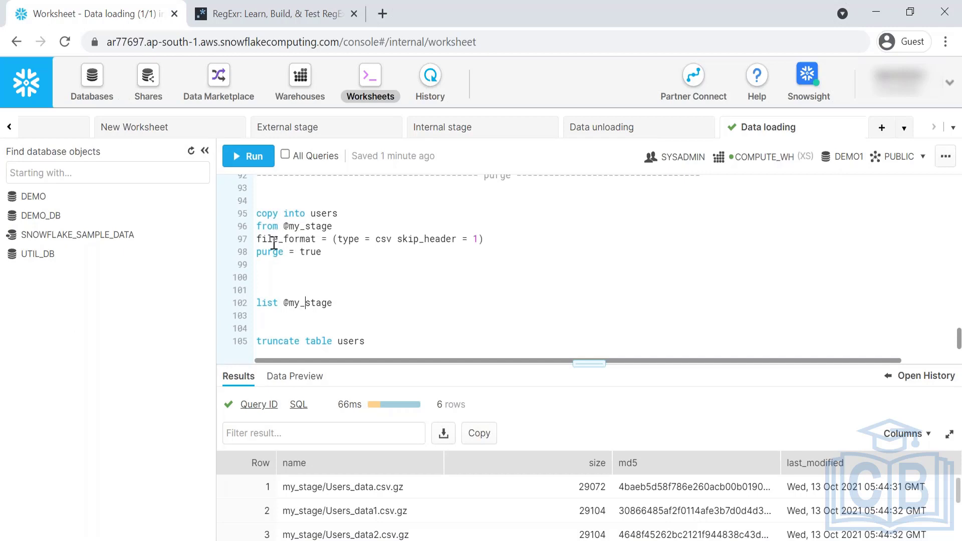
pyautogui.moveTo(365, 486); pyautogui.dragTo(365, 511)
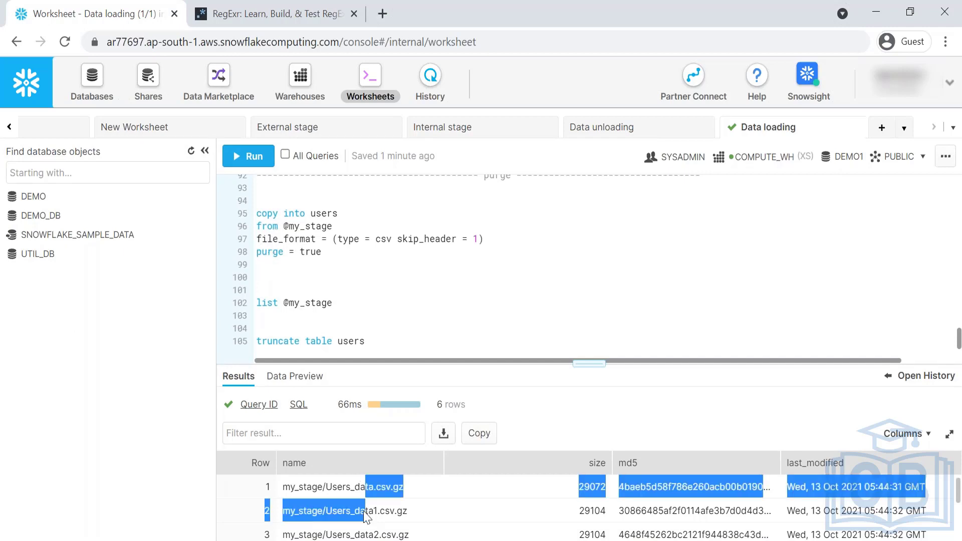
# - Truncate the users table and try to run the copy into users statement with purge = true
pyautogui.tripleClick(319, 341)
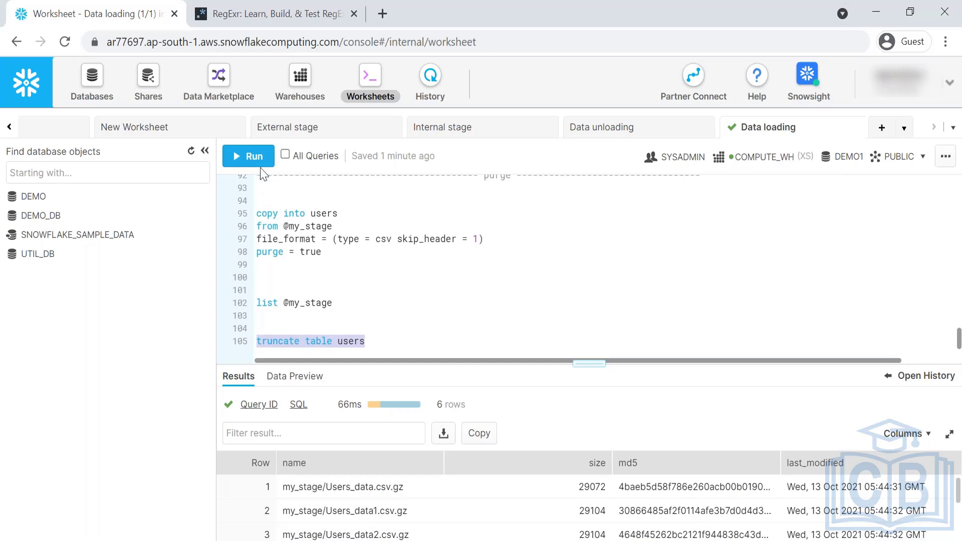
pyautogui.hotkey('ctrl', 'Return')
pyautogui.moveTo(341, 253); pyautogui.dragTo(251, 217)
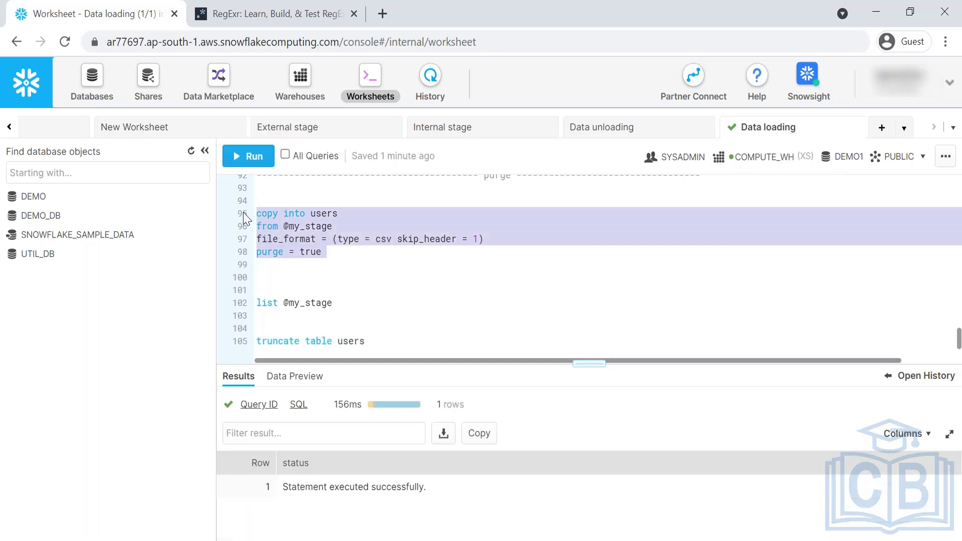
pyautogui.click(245, 161)
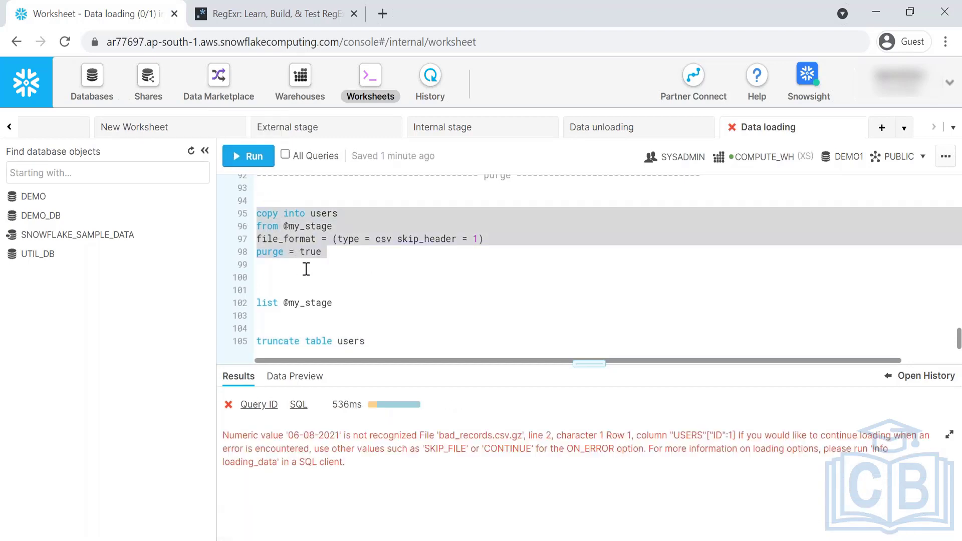
# - Add the line on_error = 'continue' above purge = true in the copy into users statement
pyautogui.click(331, 254)
pyautogui.press('Return')
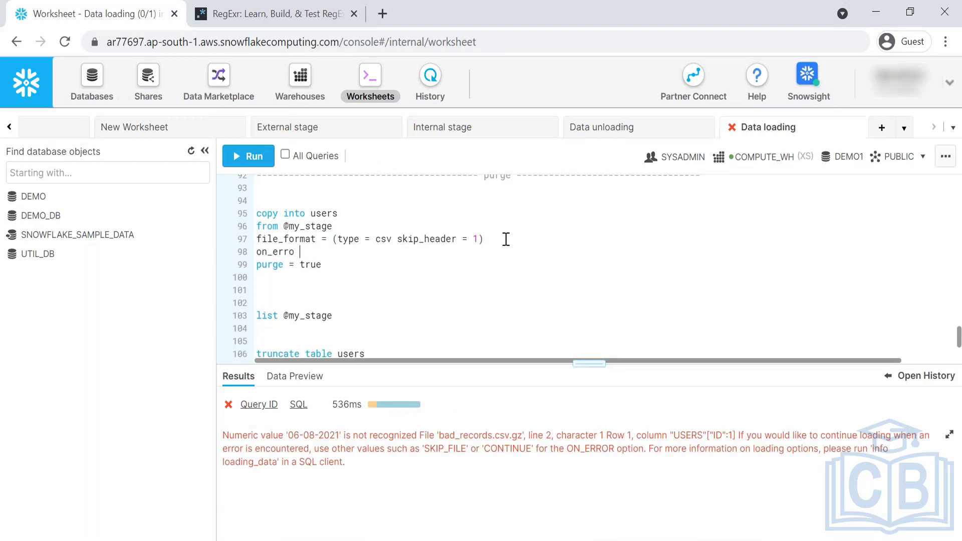
pyautogui.press('BackSpace')
pyautogui.press('BackSpace')
pyautogui.write("= 'continie")
pyautogui.press('BackSpace')
pyautogui.write('nu')
pyautogui.press('BackSpace')
pyautogui.press('BackSpace')
pyautogui.press('BackSpace')
pyautogui.write('ue')
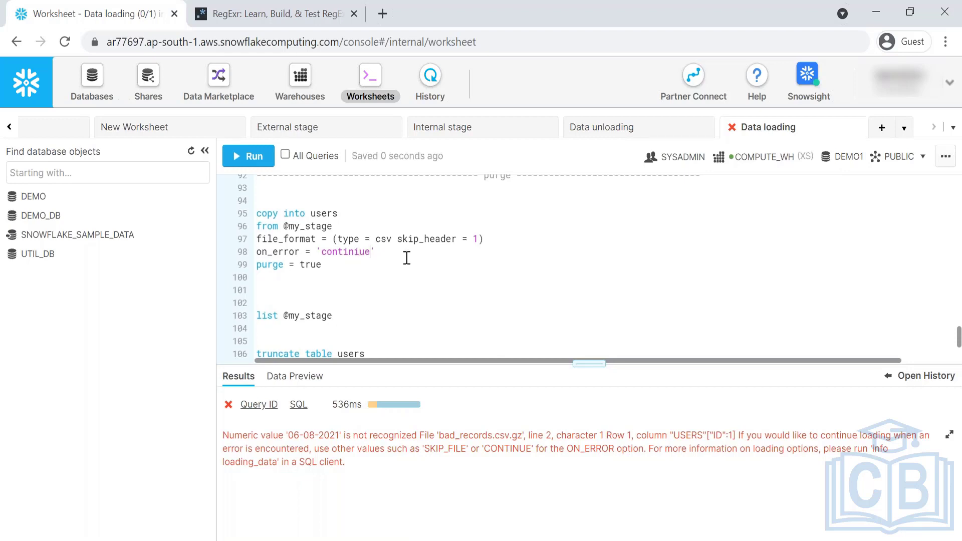
pyautogui.press('BackSpace')
pyautogui.press('BackSpace')
pyautogui.write('ue')
# - Run only the first four lines of the copy statement, up to on_error = 'continue' and without purge = true
pyautogui.moveTo(381, 251); pyautogui.dragTo(226, 212)
pyautogui.hotkey('ctrl', 'Return')
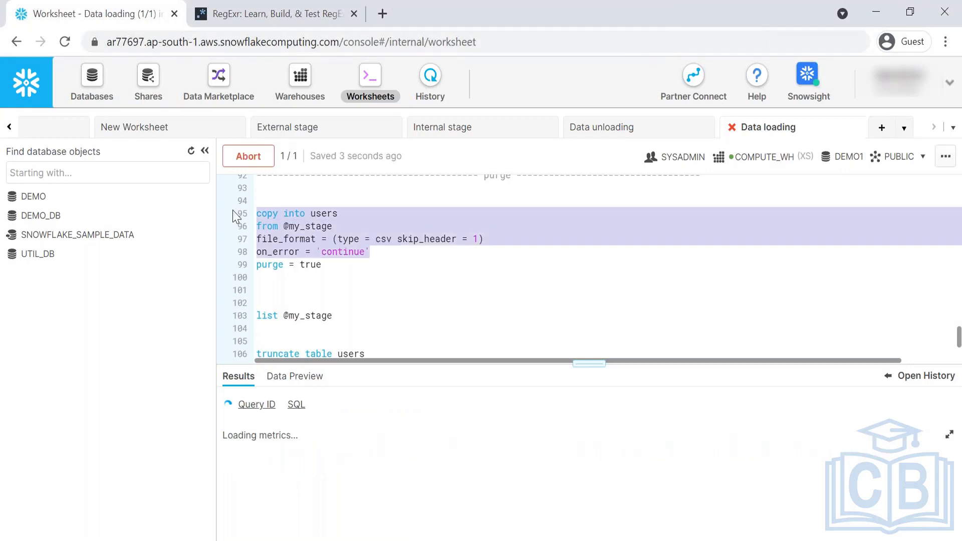
pyautogui.doubleClick(266, 313)
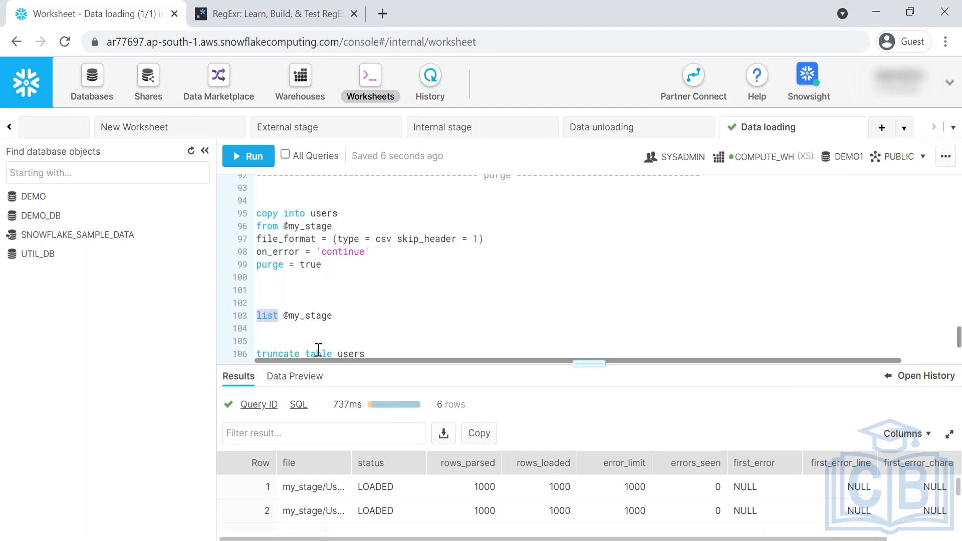
pyautogui.scroll(-1, 316, 351)
pyautogui.doubleClick(351, 341)
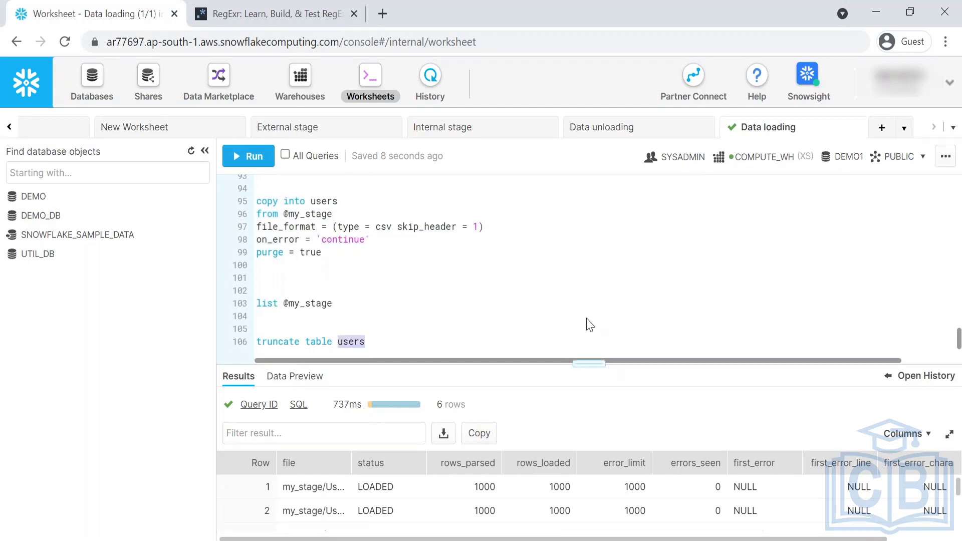
pyautogui.moveTo(257, 252); pyautogui.dragTo(321, 253)
pyautogui.moveTo(599, 359)
pyautogui.mouseDown()
pyautogui.moveTo(599, 223)
pyautogui.moveTo(598, 345)
pyautogui.mouseUp()
pyautogui.tripleClick(334, 308)
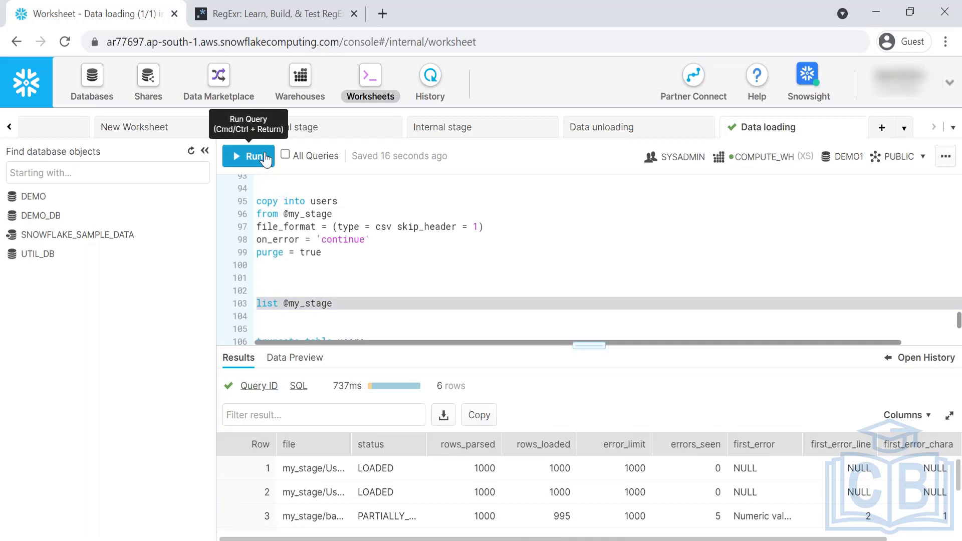
pyautogui.click(248, 156)
pyautogui.scroll(-1, 336, 296)
pyautogui.click(321, 309)
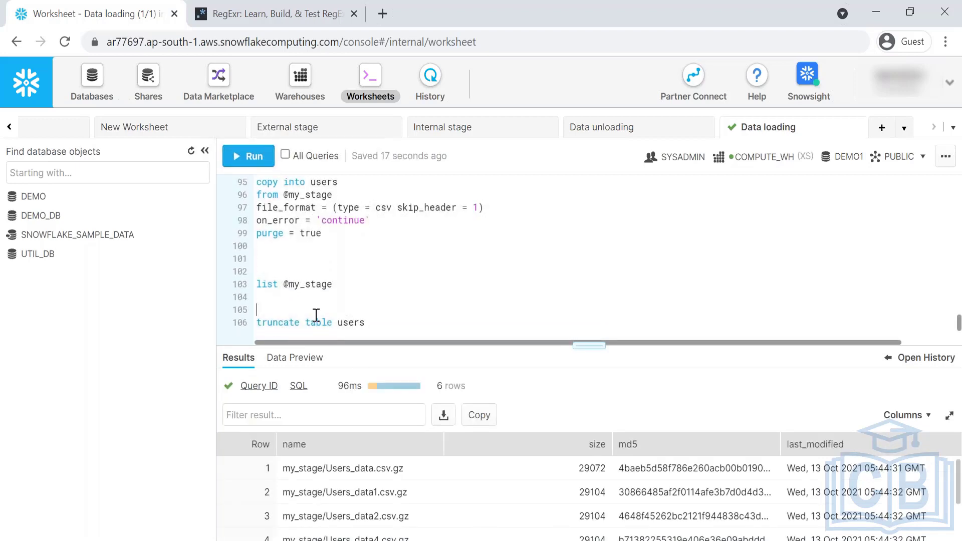
# - Truncate the users table and run the complete copy statement with on_error = 'continue' and purge = true
pyautogui.click(301, 338)
pyautogui.tripleClick(295, 321)
pyautogui.click(248, 157)
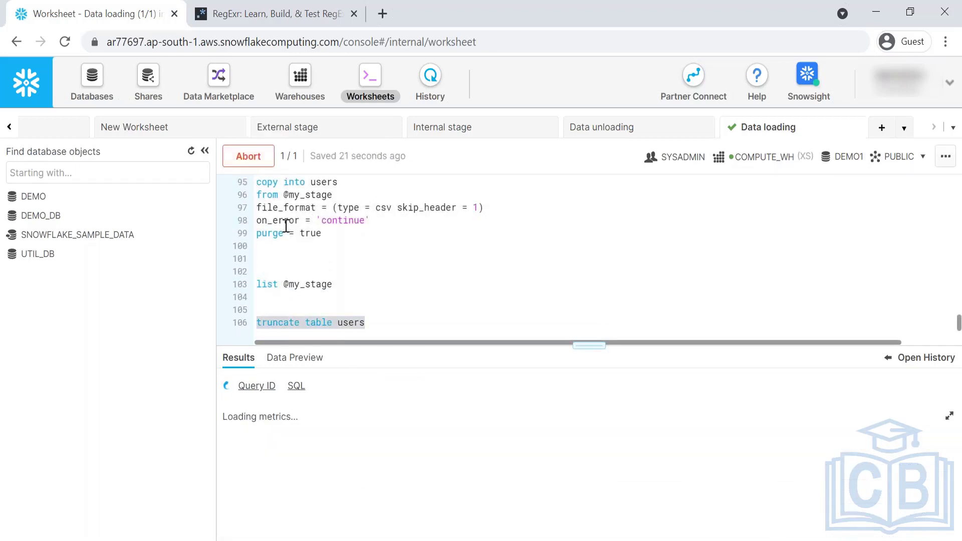
pyautogui.moveTo(333, 242); pyautogui.dragTo(243, 233)
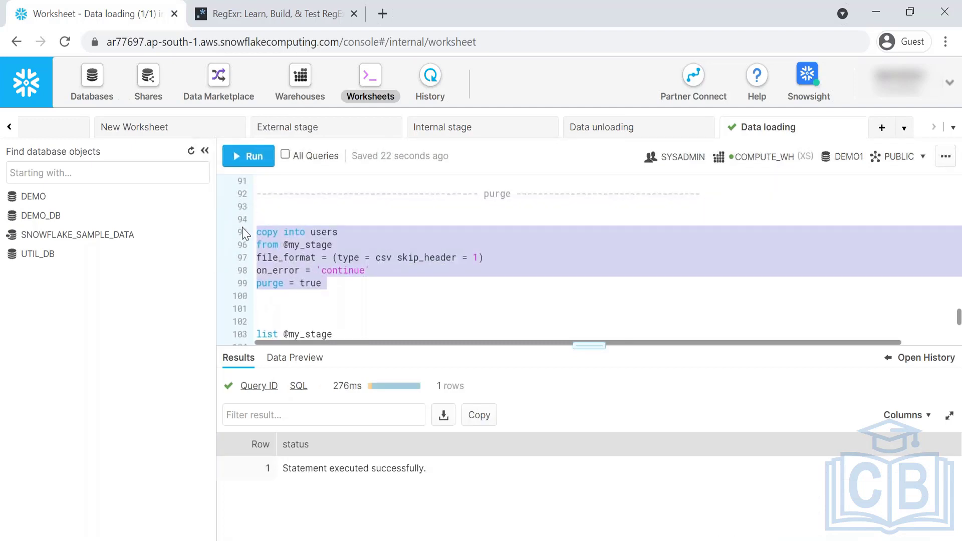
pyautogui.click(251, 157)
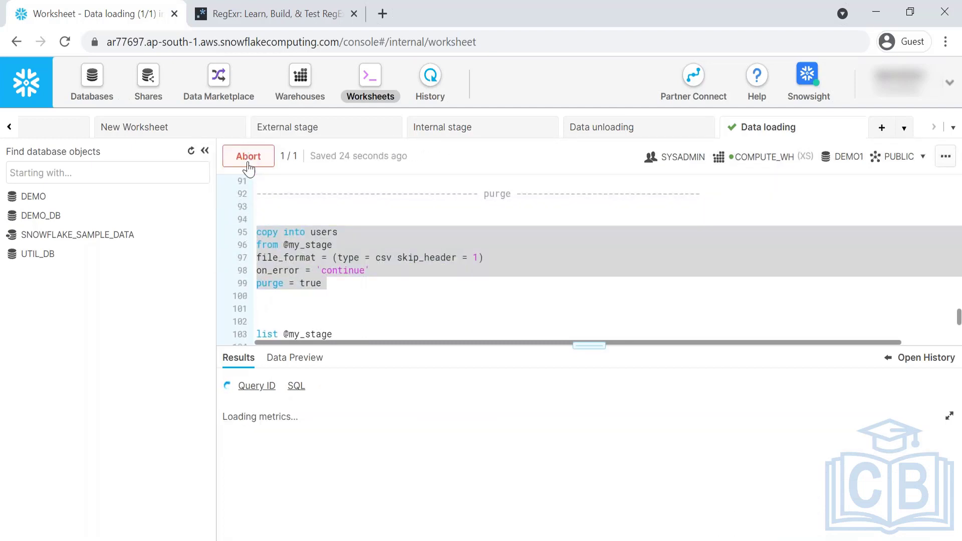
pyautogui.scroll(-1, 297, 254)
pyautogui.tripleClick(295, 284)
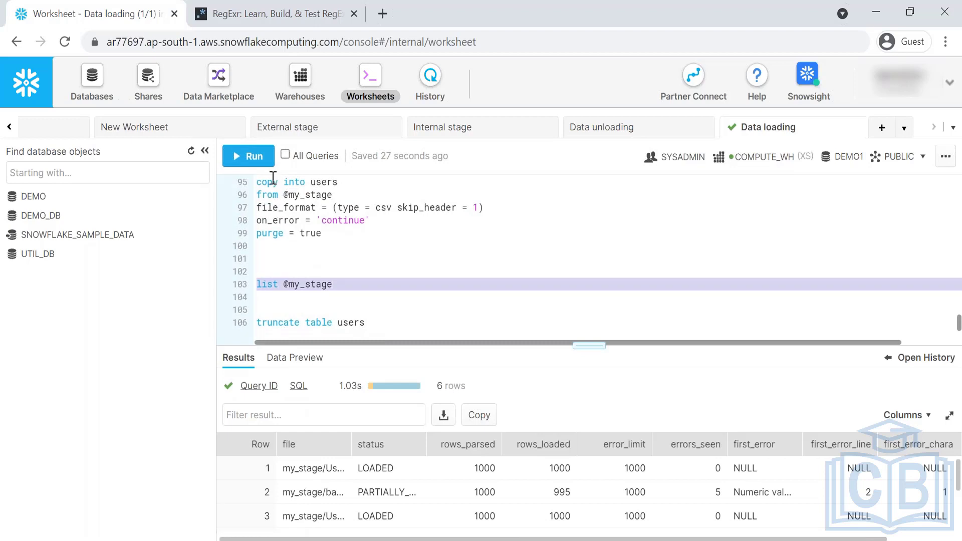
pyautogui.click(255, 157)
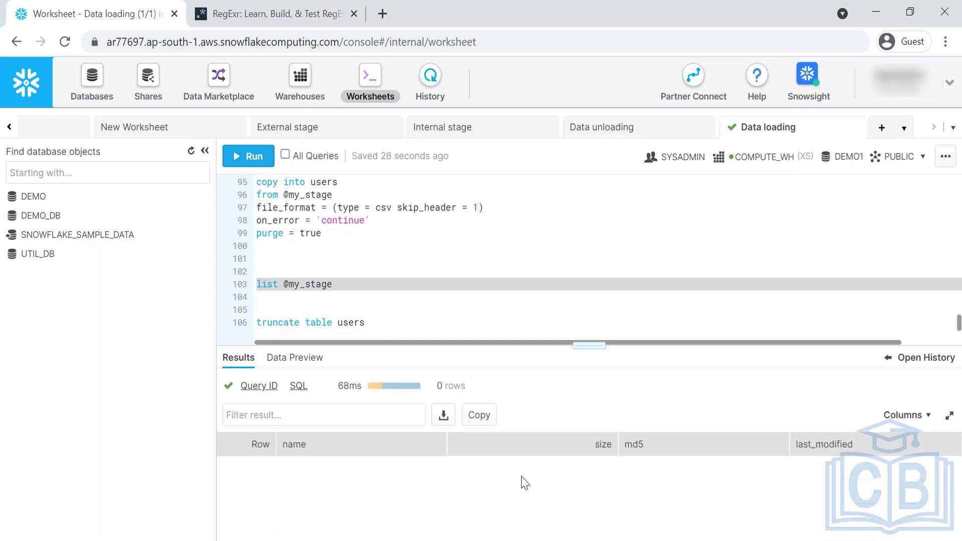
pyautogui.click(327, 247)
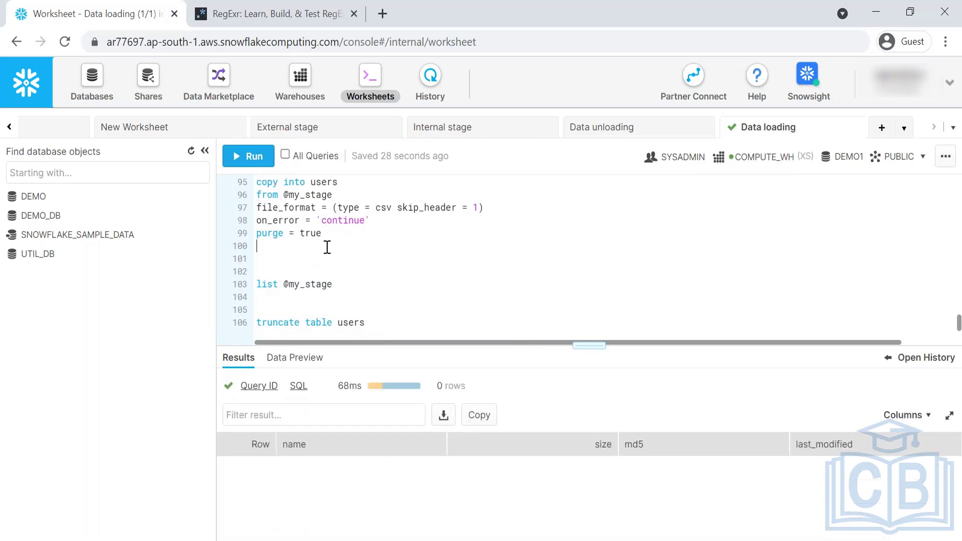
pyautogui.press('Delete')
pyautogui.press('Delete')
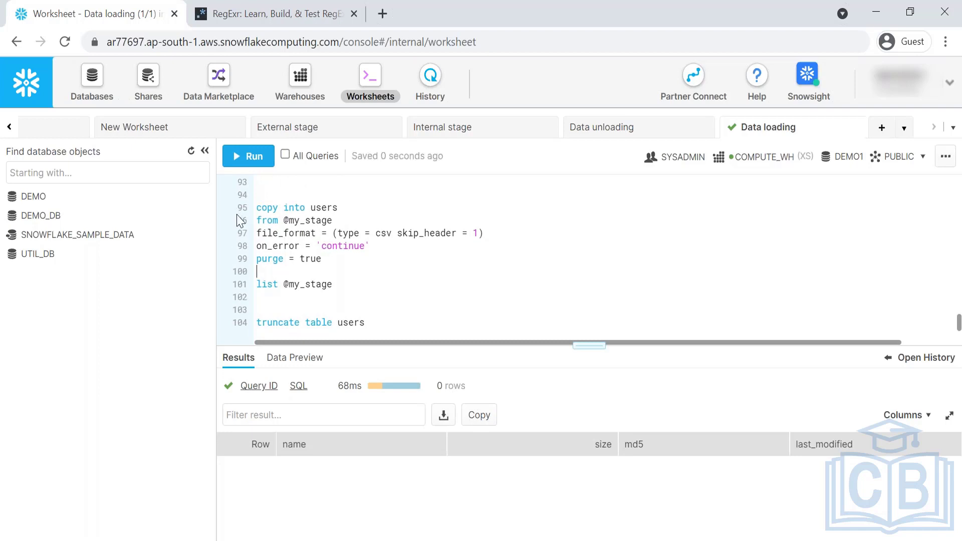
# - Switch to the Paint sketch, pencil a second curved arrow from the upper small rectangle to the large one, and scribble over the small rectangle's note
pyautogui.hotkey('alt', 'Tab')
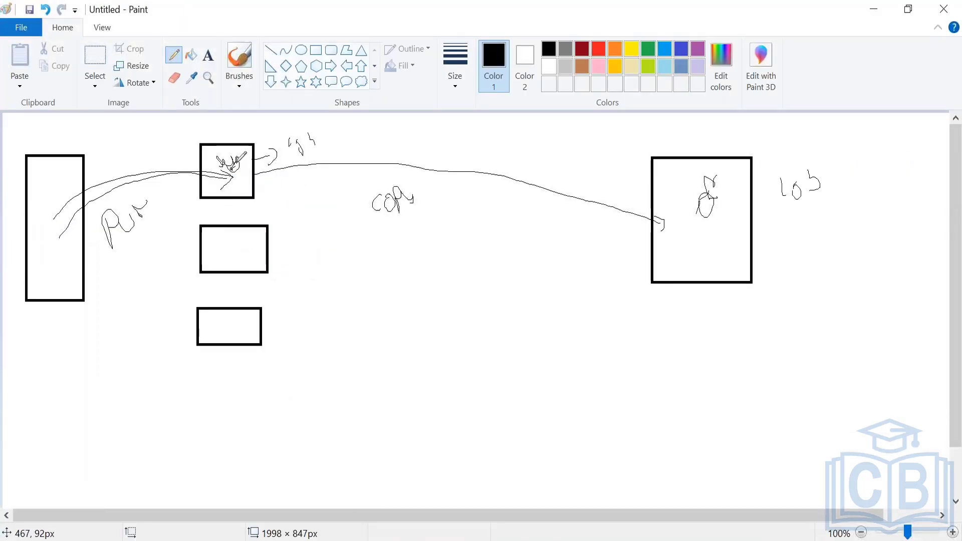
pyautogui.moveTo(241, 160)
pyautogui.mouseDown()
pyautogui.moveTo(276, 138)
pyautogui.moveTo(675, 186)
pyautogui.moveTo(656, 162)
pyautogui.mouseUp()
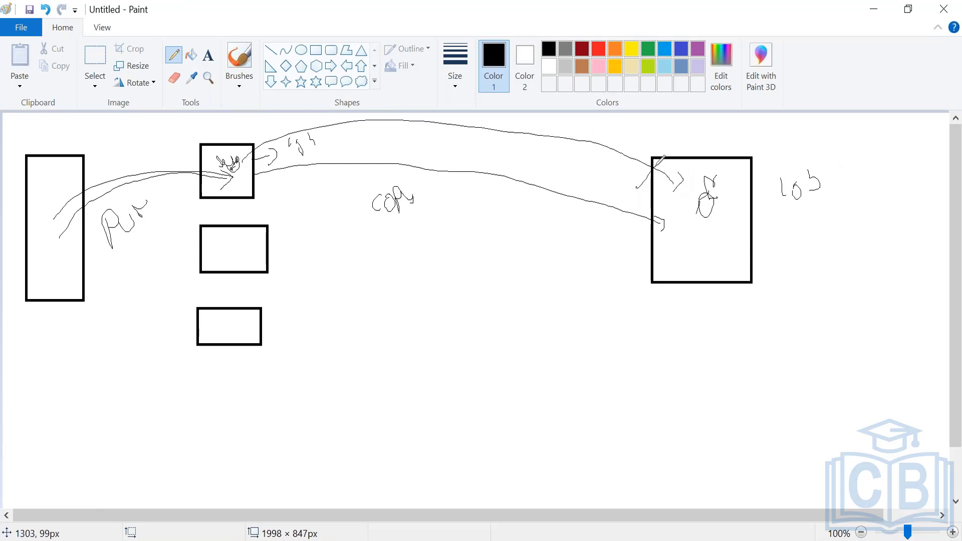
pyautogui.moveTo(234, 151)
pyautogui.mouseDown()
pyautogui.moveTo(237, 168)
pyautogui.moveTo(242, 160)
pyautogui.moveTo(230, 170)
pyautogui.mouseUp()
# - Cross out the upper small rectangle with two diagonal strokes and add a short outgoing arrow with a handwritten note beside it
pyautogui.moveTo(190, 131); pyautogui.dragTo(280, 239)
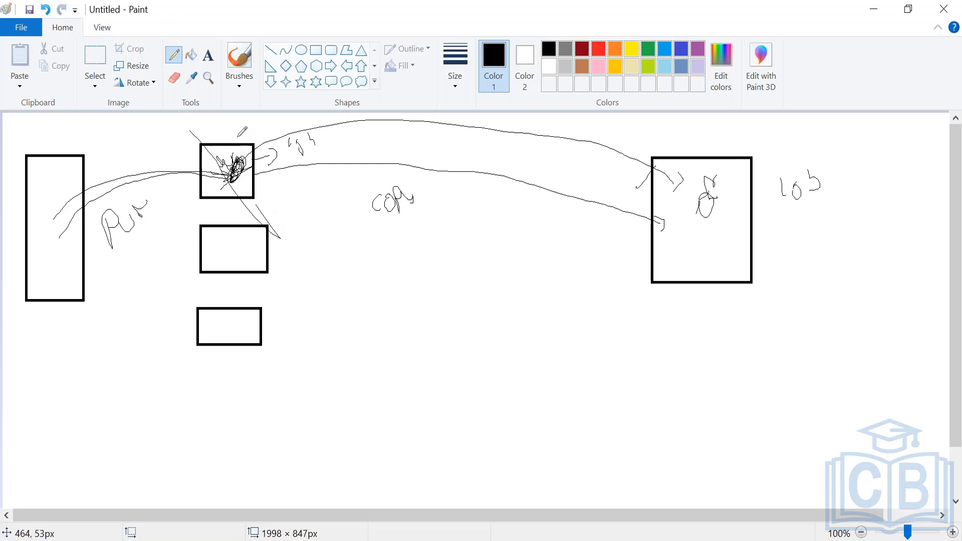
pyautogui.moveTo(232, 133); pyautogui.dragTo(187, 202)
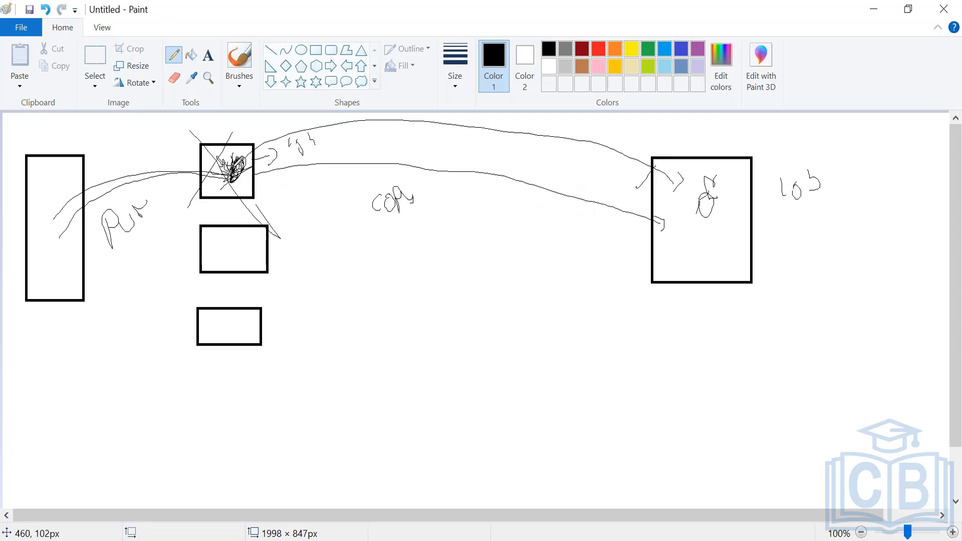
pyautogui.moveTo(260, 196)
pyautogui.mouseDown()
pyautogui.moveTo(279, 212)
pyautogui.moveTo(329, 204)
pyautogui.mouseUp()
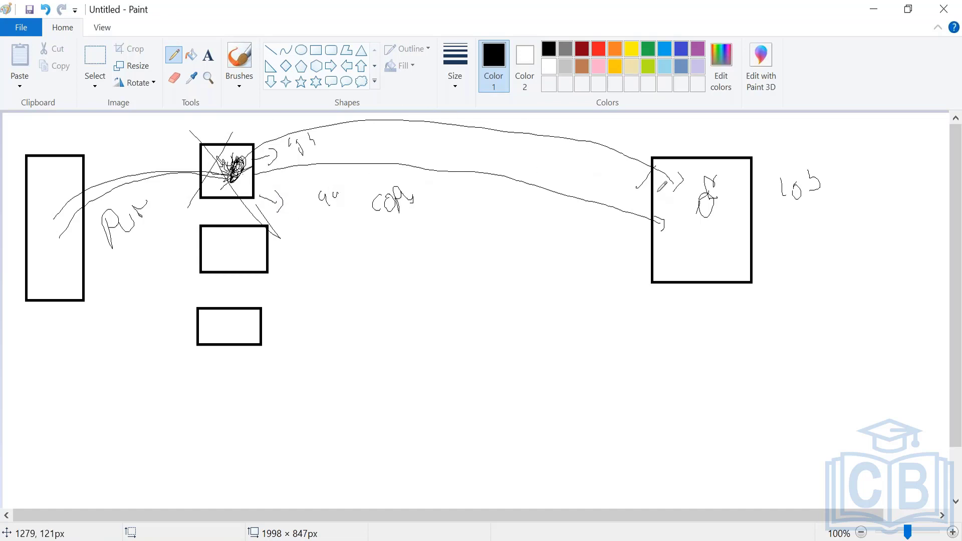
# - Start a new blank drawing and discard the current sketch without saving
pyautogui.moveTo(169, 6); pyautogui.dragTo(178, 179)
pyautogui.click(678, 182)
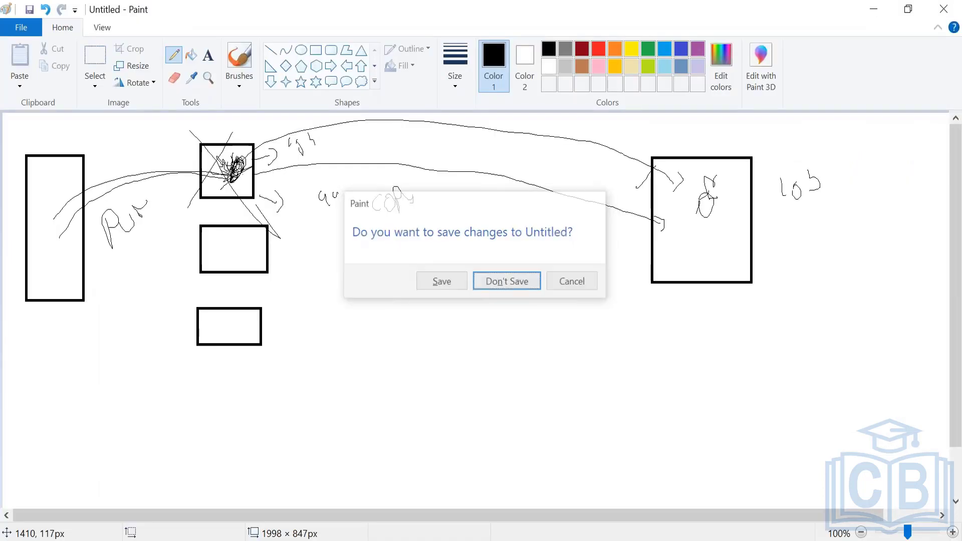
pyautogui.click(505, 279)
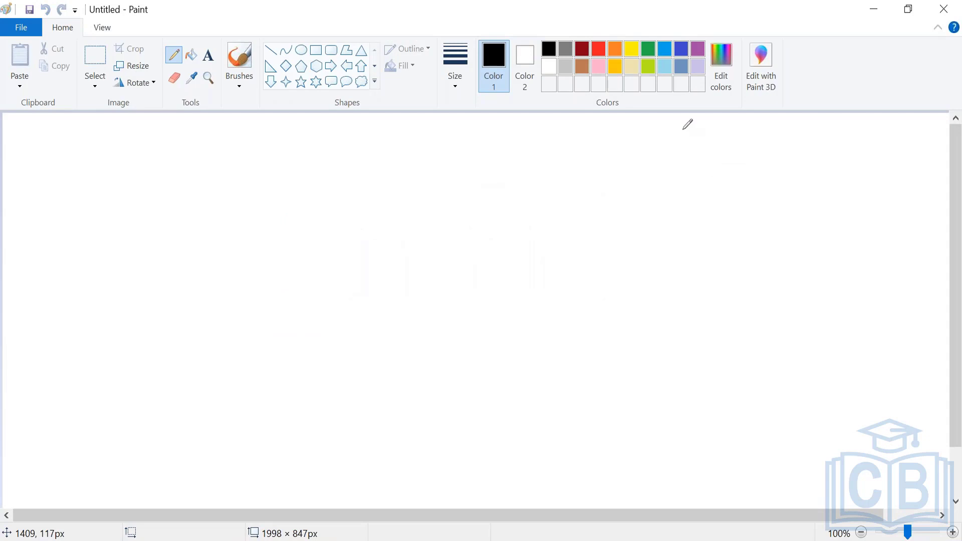
# - Draw a rectangle about 130 × 238 px, a larger one about 165 × 337 px far to its right, and a third below the first
pyautogui.click(316, 53)
pyautogui.moveTo(127, 138); pyautogui.dragTo(232, 346)
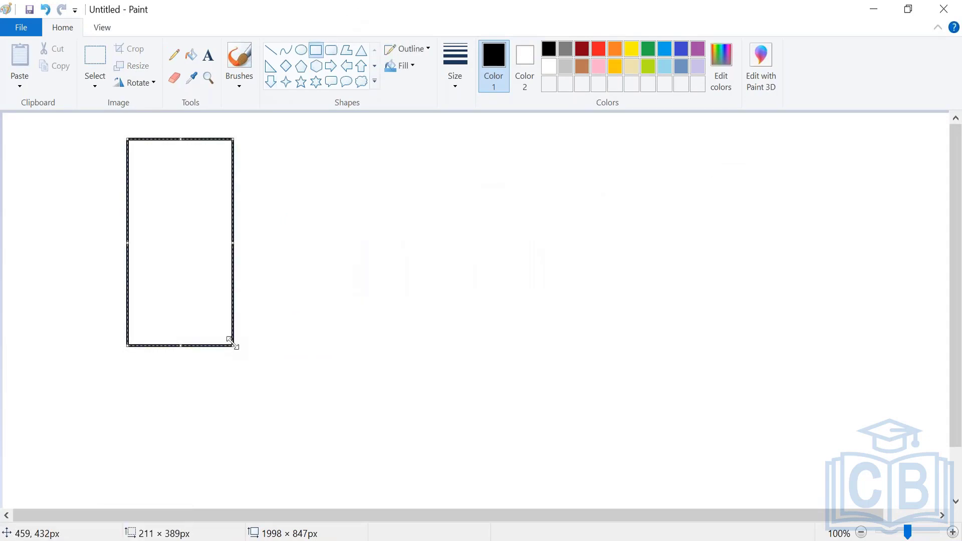
pyautogui.hotkey('ctrl', 'z')
pyautogui.moveTo(250, 192); pyautogui.dragTo(314, 319)
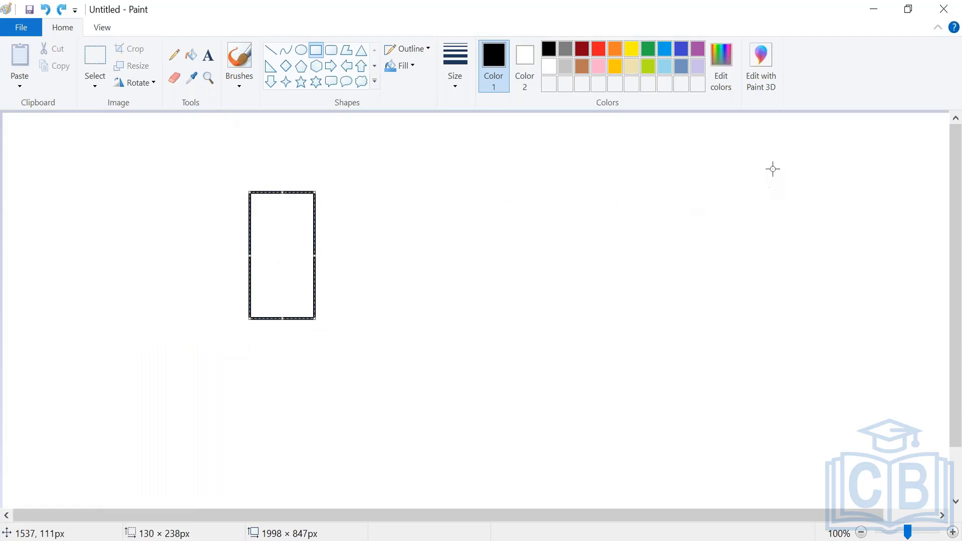
pyautogui.moveTo(772, 158); pyautogui.dragTo(855, 337)
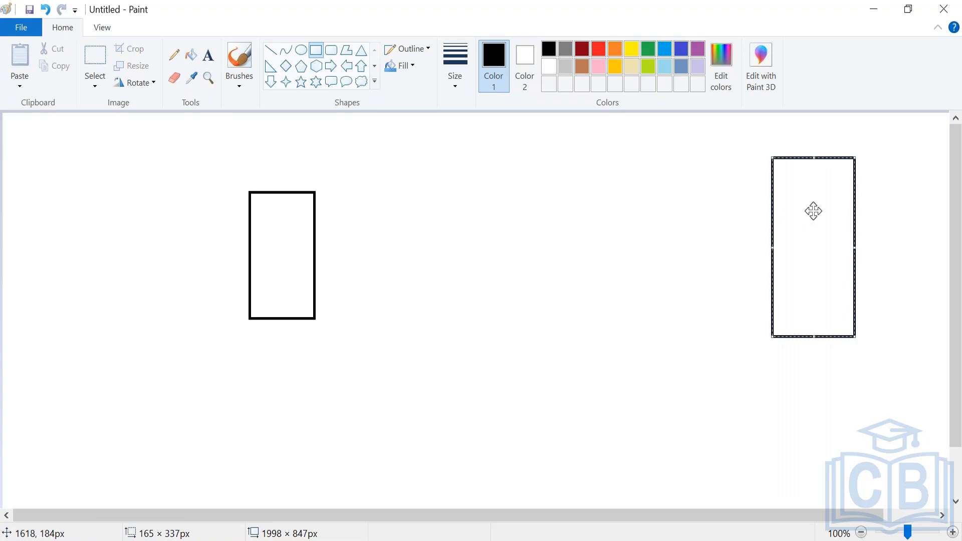
pyautogui.moveTo(242, 348); pyautogui.dragTo(320, 441)
# - Pencil one incoming line from the left into each of the two stacked rectangles
pyautogui.click(174, 55)
pyautogui.moveTo(139, 185)
pyautogui.mouseDown()
pyautogui.moveTo(223, 224)
pyautogui.moveTo(253, 250)
pyautogui.mouseUp()
pyautogui.moveTo(155, 379)
pyautogui.mouseDown()
pyautogui.moveTo(233, 415)
pyautogui.moveTo(251, 411)
pyautogui.mouseUp()
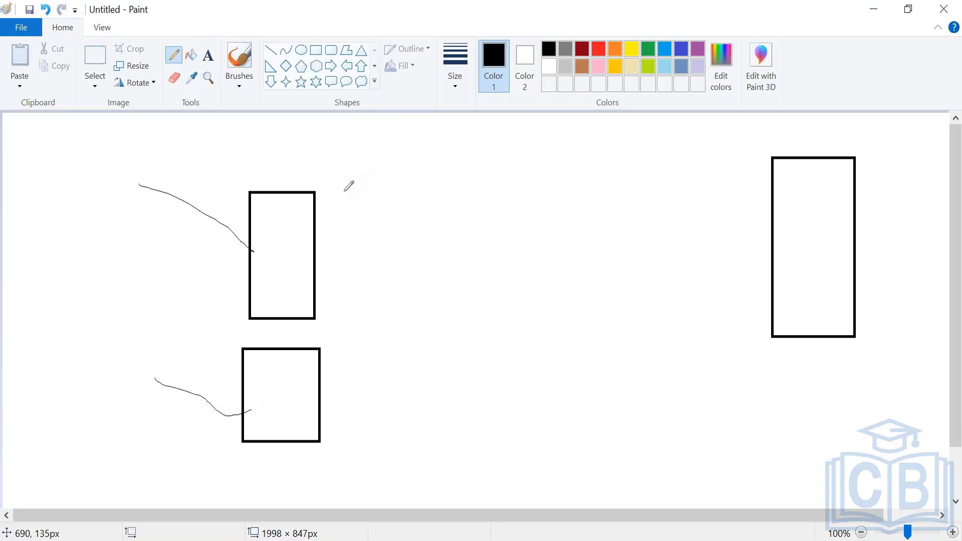
# - Handwrite four short dashes and a "1000 /" note beside the upper stacked rectangle, and "copy" in the gap before the large rectangle
pyautogui.moveTo(339, 197)
pyautogui.mouseDown()
pyautogui.moveTo(353, 195)
pyautogui.moveTo(363, 274)
pyautogui.moveTo(381, 274)
pyautogui.moveTo(392, 256)
pyautogui.moveTo(412, 258)
pyautogui.moveTo(420, 243)
pyautogui.mouseUp()
pyautogui.moveTo(440, 224)
pyautogui.mouseDown()
pyautogui.moveTo(434, 273)
pyautogui.moveTo(451, 238)
pyautogui.moveTo(455, 259)
pyautogui.mouseUp()
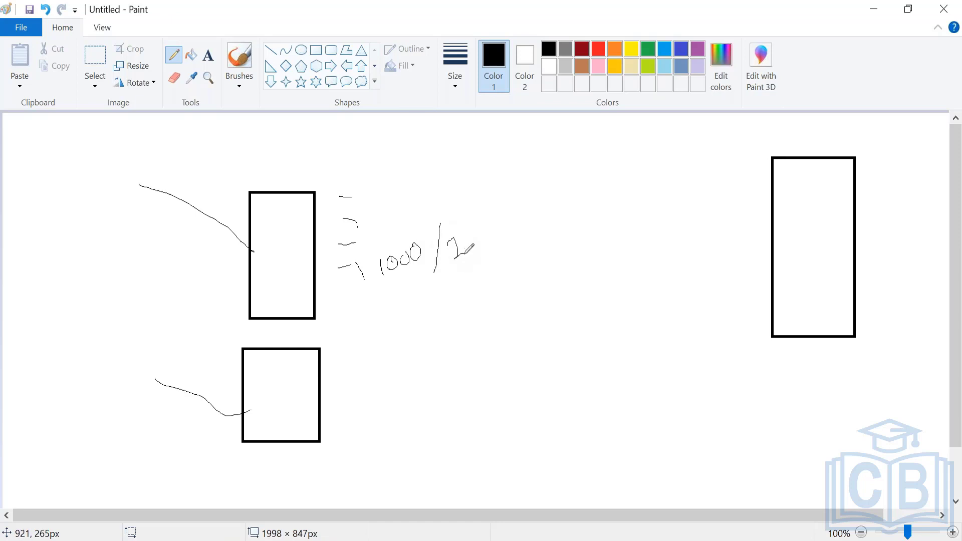
pyautogui.moveTo(549, 261)
pyautogui.mouseDown()
pyautogui.moveTo(551, 275)
pyautogui.moveTo(565, 259)
pyautogui.moveTo(589, 264)
pyautogui.mouseUp()
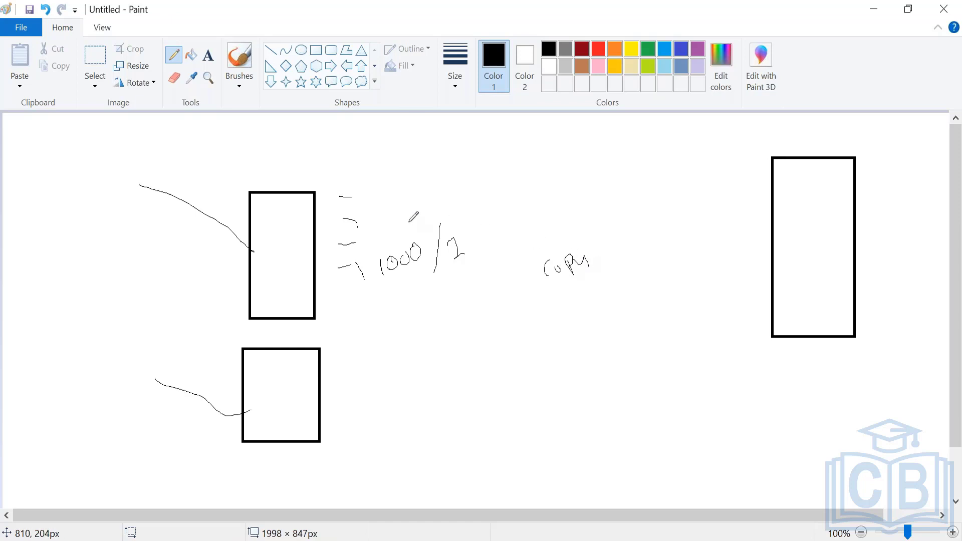
# - Pencil a curved arrow from the upper stacked rectangle to the large one, add "pu" and "999" notes, cross out "1000 / 1", and mark the upper rectangle
pyautogui.moveTo(305, 243)
pyautogui.mouseDown()
pyautogui.moveTo(394, 134)
pyautogui.moveTo(774, 197)
pyautogui.moveTo(740, 230)
pyautogui.mouseUp()
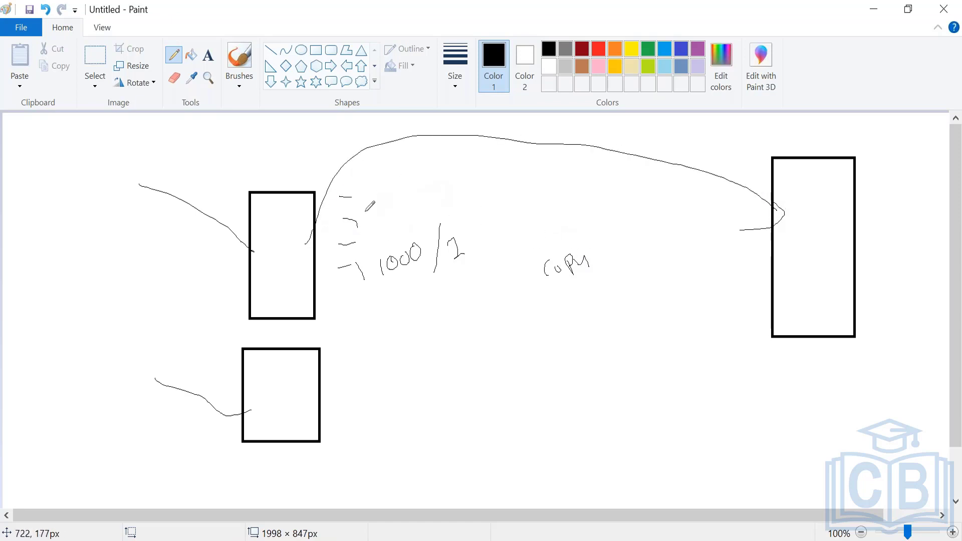
pyautogui.moveTo(556, 304)
pyautogui.mouseDown()
pyautogui.moveTo(556, 318)
pyautogui.moveTo(585, 298)
pyautogui.mouseUp()
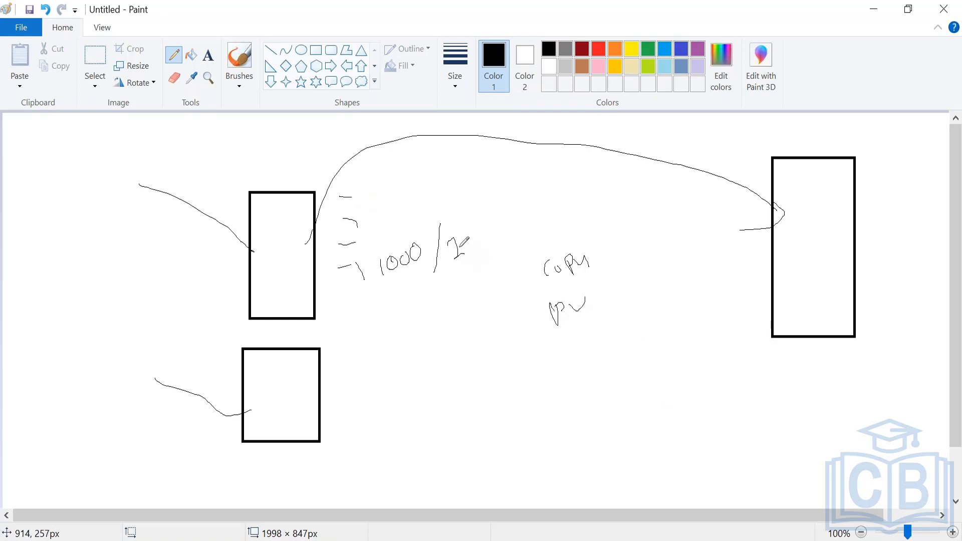
pyautogui.moveTo(397, 290); pyautogui.dragTo(516, 258)
pyautogui.moveTo(500, 215)
pyautogui.mouseDown()
pyautogui.moveTo(511, 233)
pyautogui.moveTo(524, 233)
pyautogui.moveTo(537, 216)
pyautogui.moveTo(715, 206)
pyautogui.mouseUp()
pyautogui.moveTo(409, 249)
pyautogui.mouseDown()
pyautogui.moveTo(462, 234)
pyautogui.moveTo(458, 250)
pyautogui.mouseUp()
pyautogui.moveTo(274, 266); pyautogui.dragTo(274, 263)
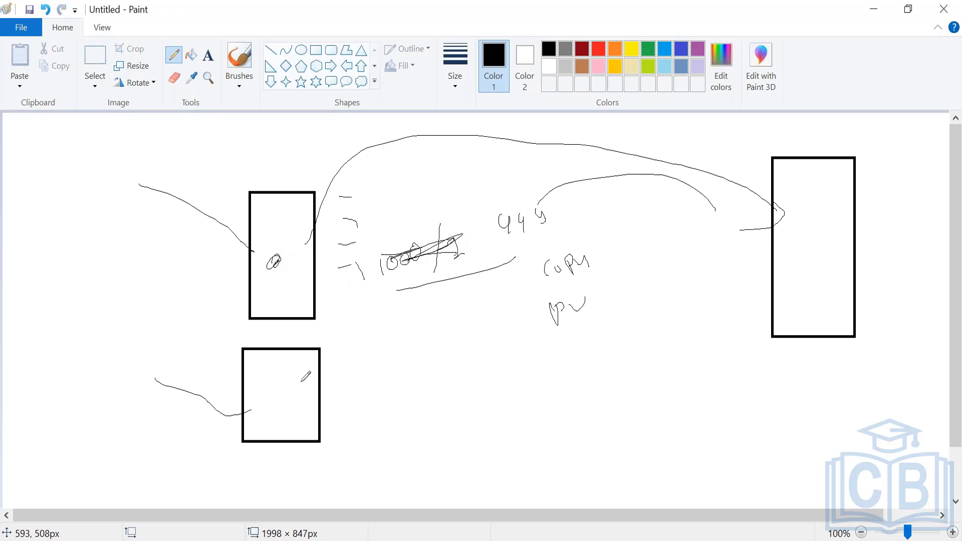
# - Scribble in the lower stacked rectangle, add a dashed "2" row with ditto marks and an underline, and a short arc in the large rectangle
pyautogui.moveTo(282, 380)
pyautogui.mouseDown()
pyautogui.moveTo(284, 395)
pyautogui.moveTo(303, 397)
pyautogui.moveTo(290, 387)
pyautogui.moveTo(285, 406)
pyautogui.mouseUp()
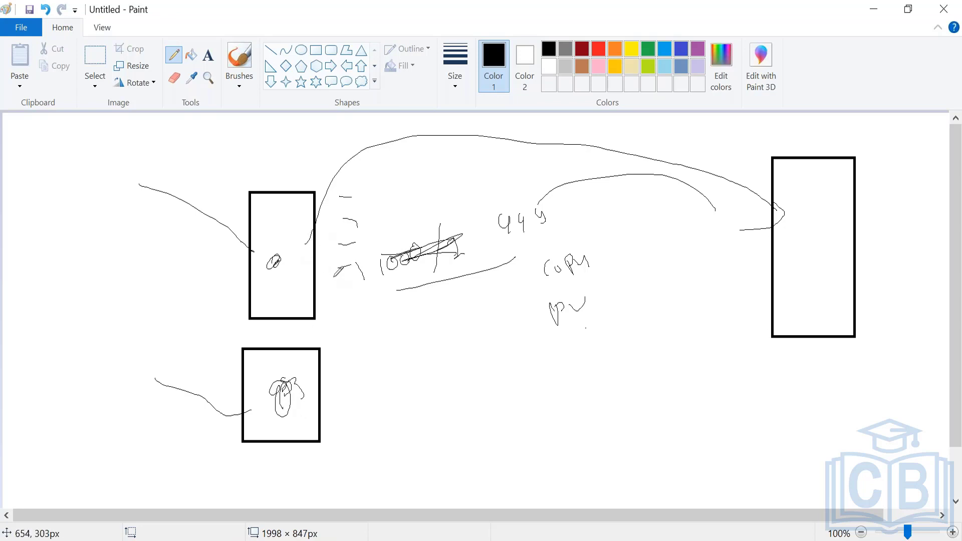
pyautogui.moveTo(331, 305)
pyautogui.mouseDown()
pyautogui.moveTo(353, 303)
pyautogui.moveTo(376, 318)
pyautogui.mouseUp()
pyautogui.moveTo(432, 299); pyautogui.dragTo(434, 306)
pyautogui.moveTo(852, 273); pyautogui.dragTo(826, 275)
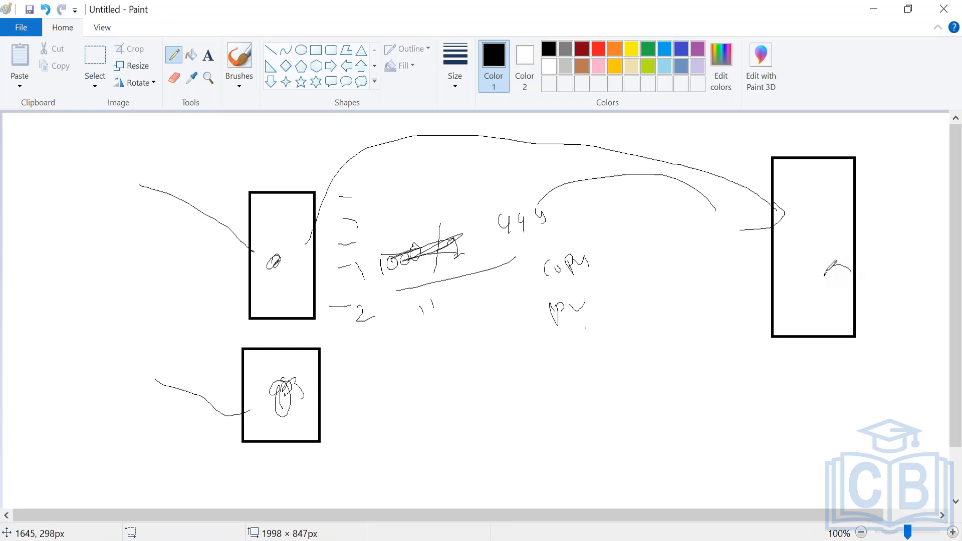
pyautogui.moveTo(345, 322); pyautogui.dragTo(531, 318)
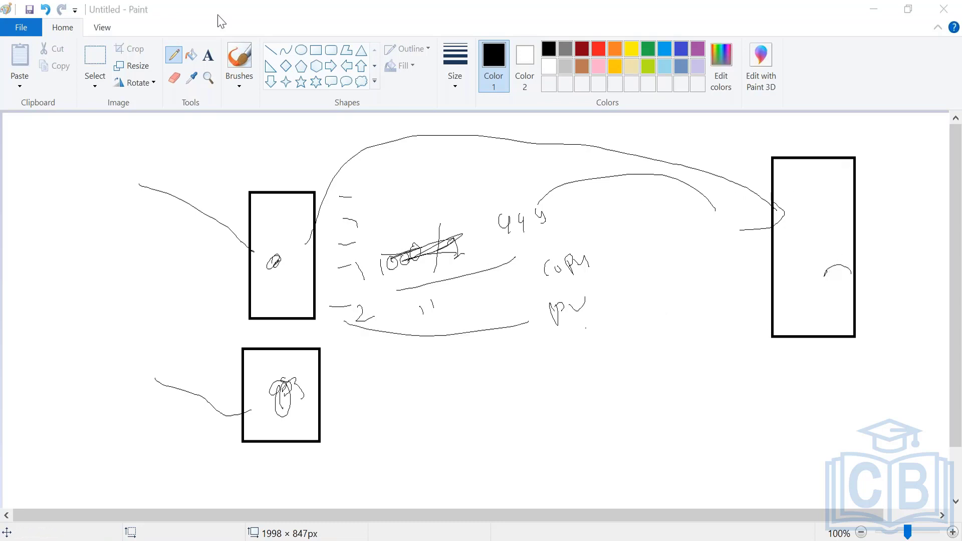
# - Close the sketch without saving and return to the Snowflake worksheet
pyautogui.moveTo(207, 16); pyautogui.dragTo(132, 187)
pyautogui.click(666, 181)
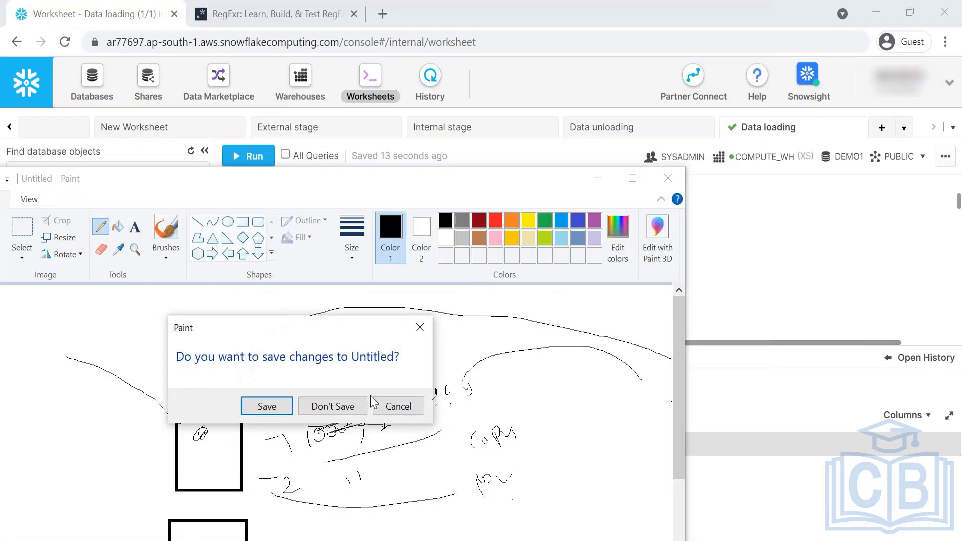
pyautogui.click(331, 406)
# - Review the worksheet's copy option examples and its topic list, focusing on collecting invalid records and reading data from the stage
pyautogui.scroll(-15, 343, 287)
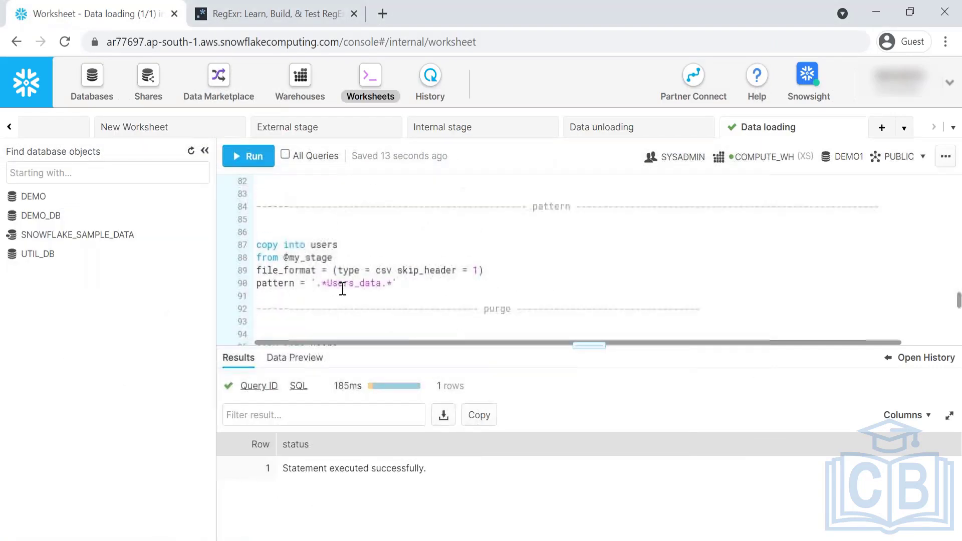
pyautogui.scroll(3, 344, 290)
pyautogui.scroll(-2, 344, 290)
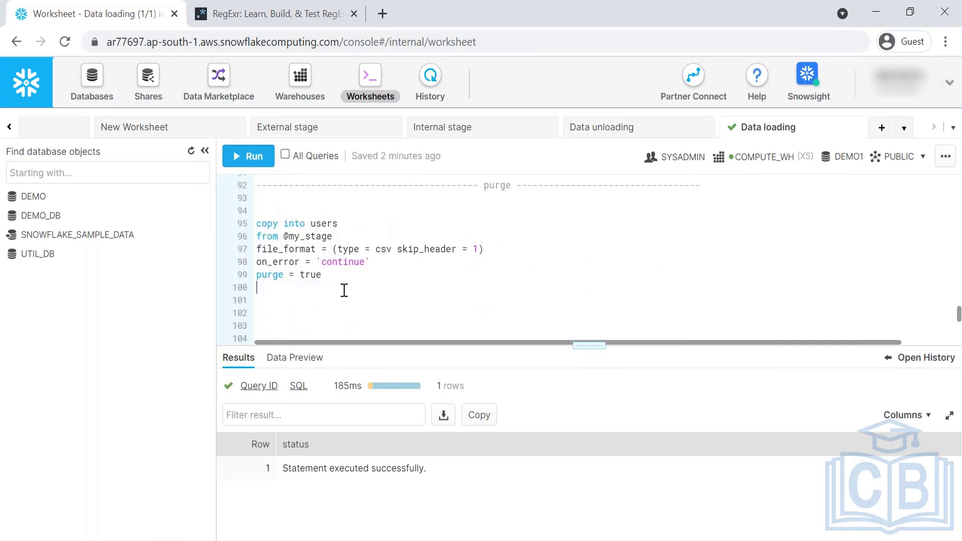
pyautogui.write('list @my_stage   truncate table users')
pyautogui.scroll(1, 344, 290)
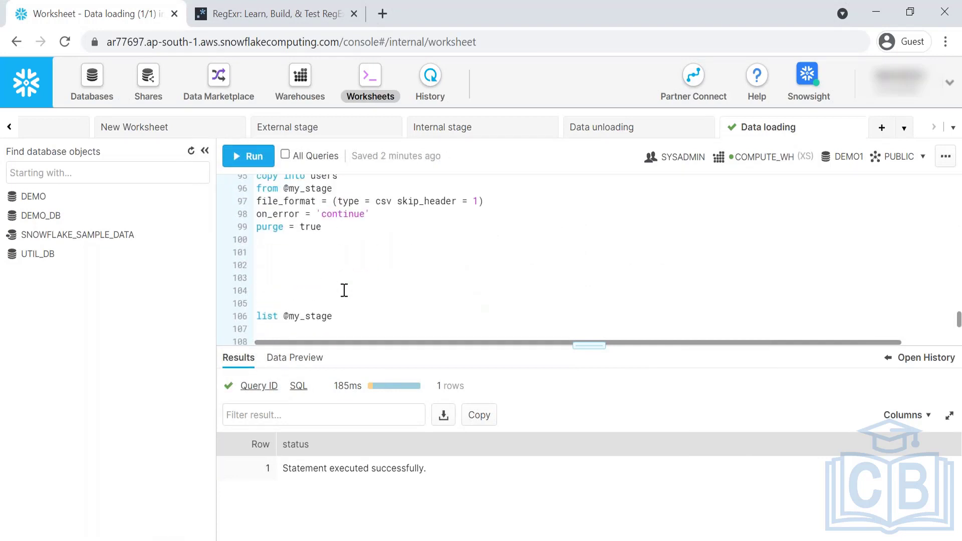
pyautogui.scroll(5, 344, 290)
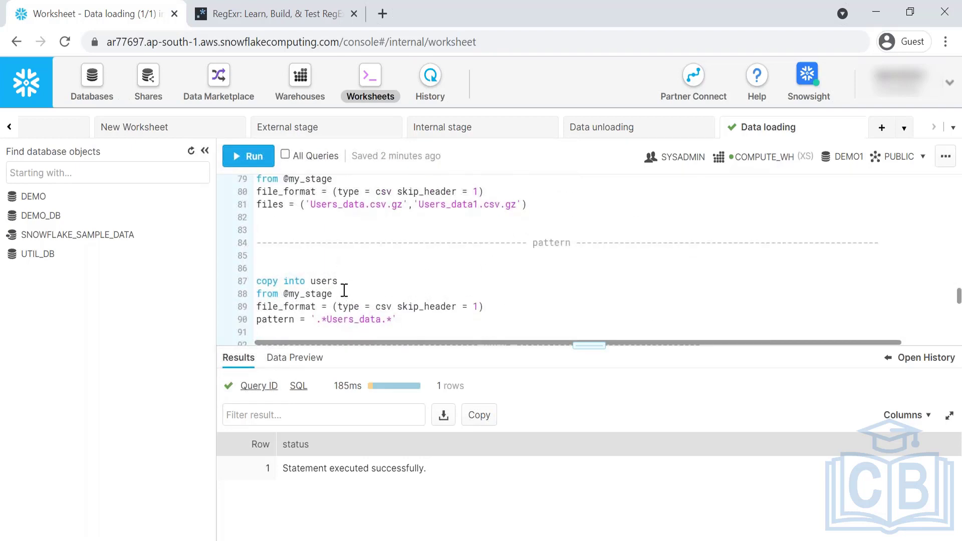
pyautogui.scroll(-2, 344, 291)
pyautogui.scroll(20, 344, 290)
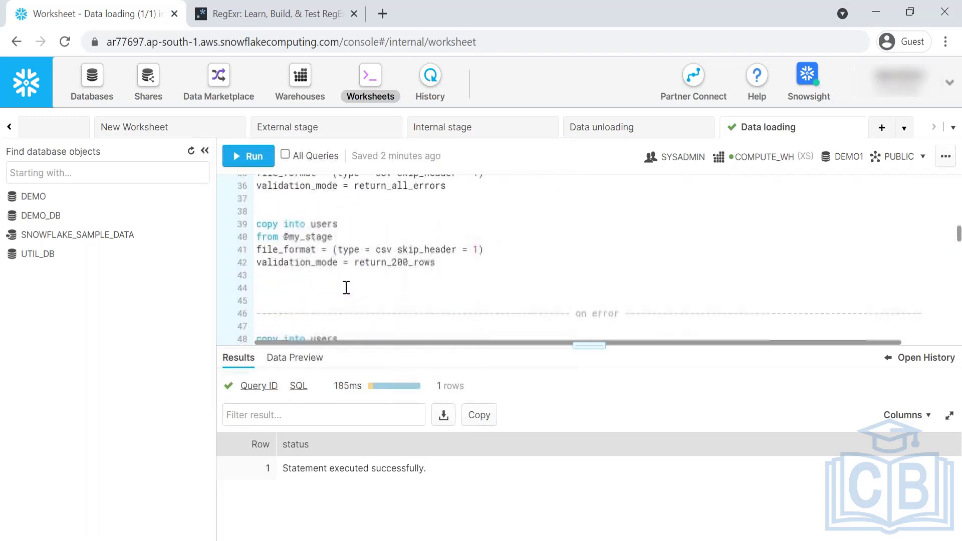
pyautogui.scroll(4, 345, 288)
pyautogui.scroll(-4, 344, 286)
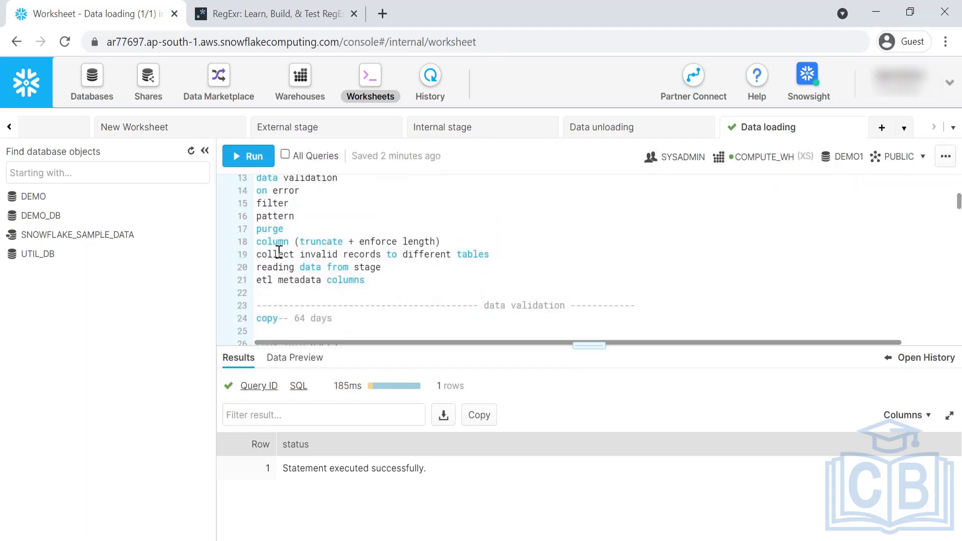
pyautogui.moveTo(257, 253); pyautogui.dragTo(366, 266)
pyautogui.scroll(-10, 361, 283)
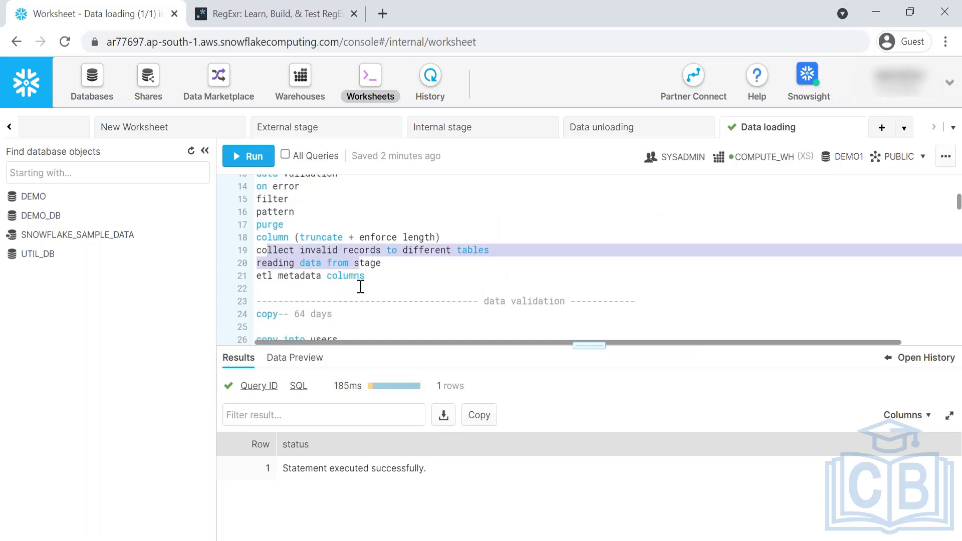
pyautogui.scroll(-14, 362, 285)
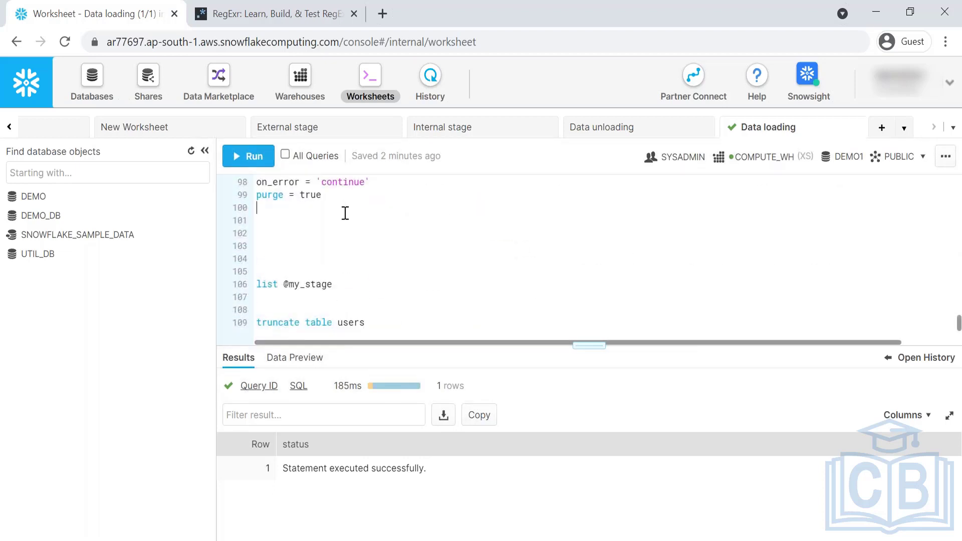
# - Add a dashed comment heading "collect rejected records" below the purge copy statement, followed by blank lines
pyautogui.press('Return')
pyautogui.press('Return')
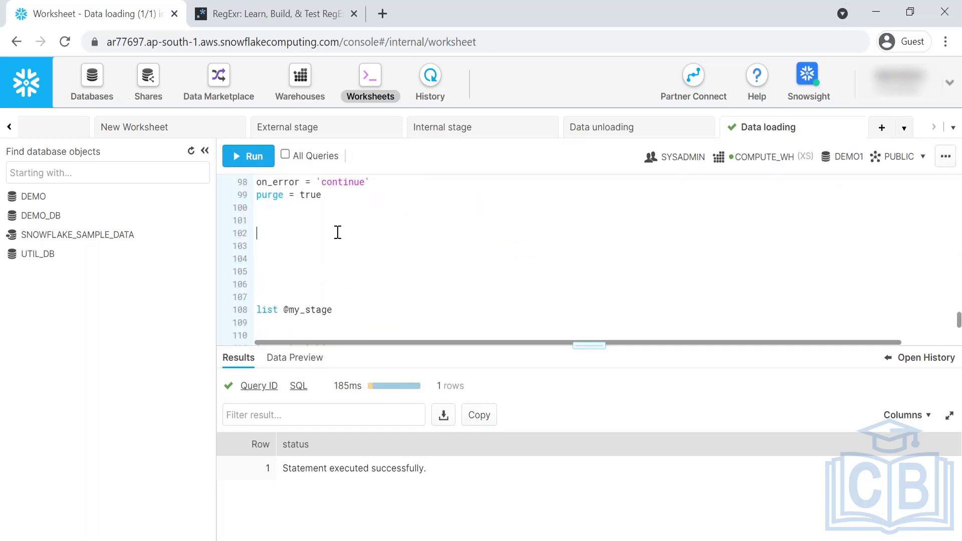
pyautogui.write('-------------- collect r')
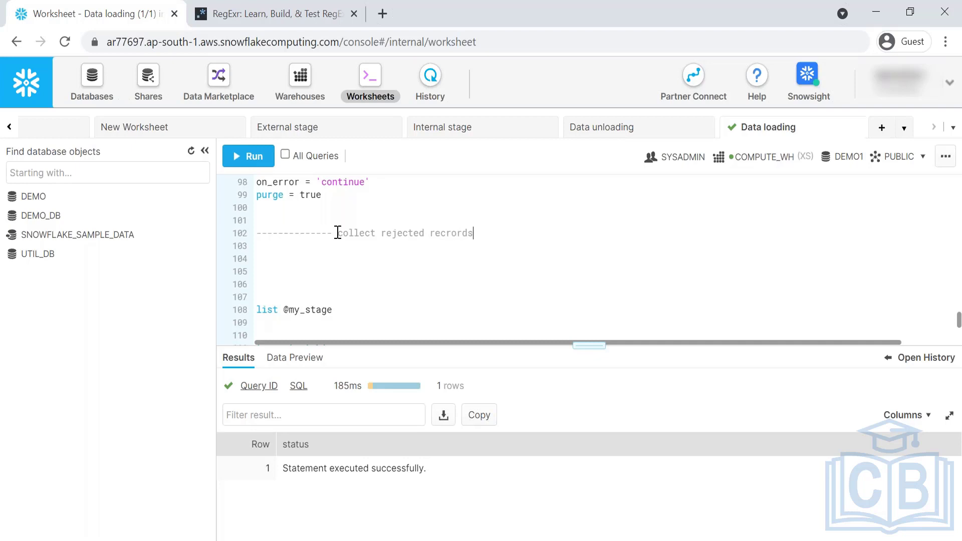
pyautogui.write('ejected records ----------------------')
pyautogui.press('Return')
pyautogui.press('Return')
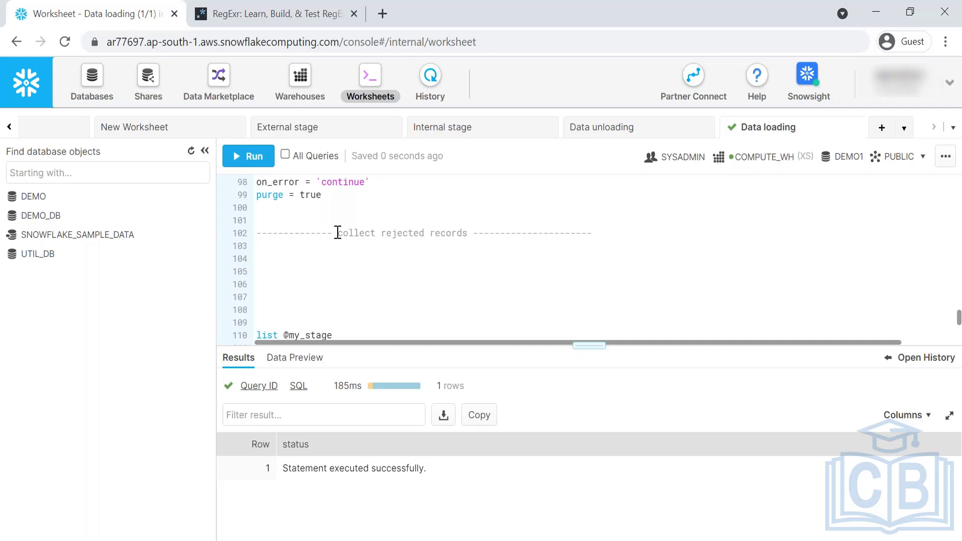
# - Duplicate the purge section's copy into users statement under the collect rejected records heading, through on_error = 'continue' and without the purge line
pyautogui.scroll(2, 411, 255)
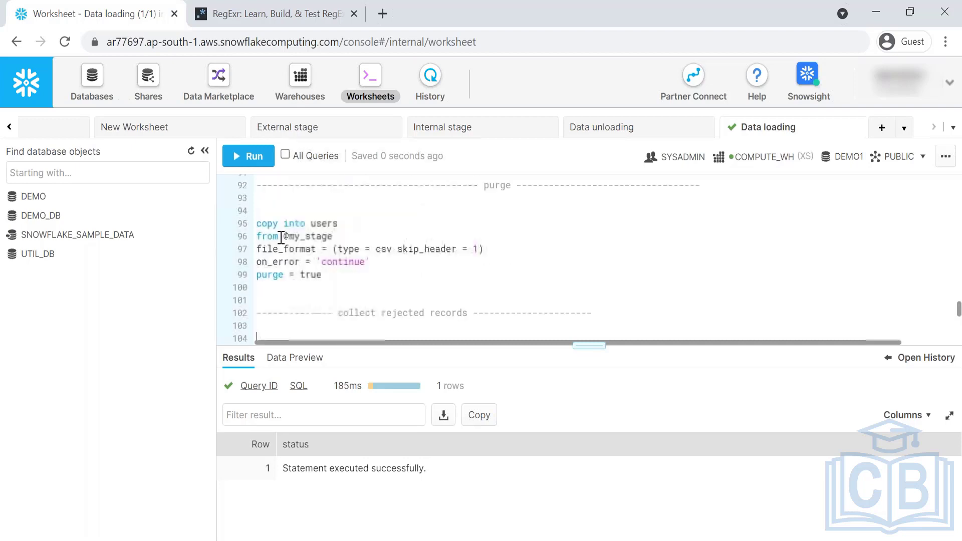
pyautogui.moveTo(335, 249); pyautogui.dragTo(256, 223)
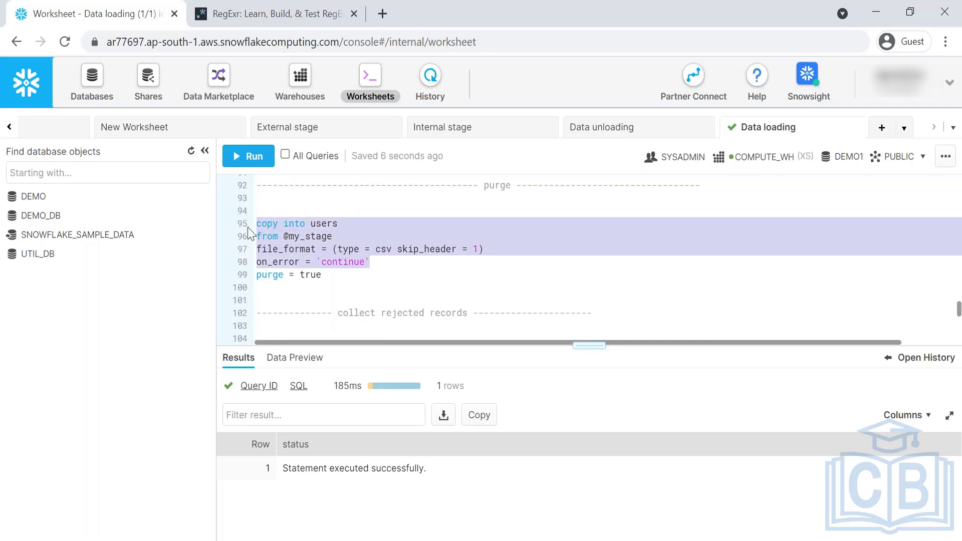
pyautogui.scroll(-1, 353, 211)
pyautogui.hotkey('ctrl', 'c')
pyautogui.scroll(-3, 353, 211)
pyautogui.click(320, 217)
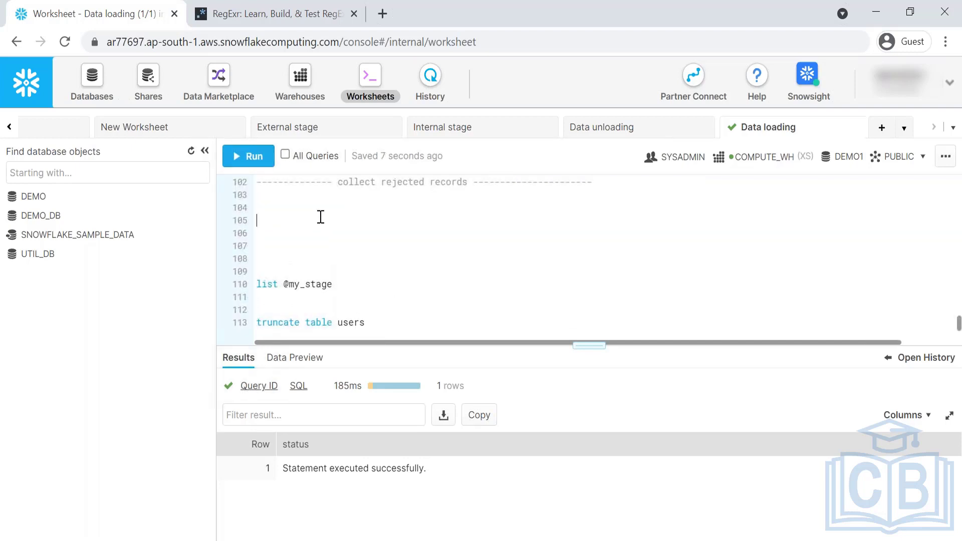
pyautogui.hotkey('ctrl', 'v')
pyautogui.scroll(-1, 296, 328)
pyautogui.scroll(-1, 296, 328)
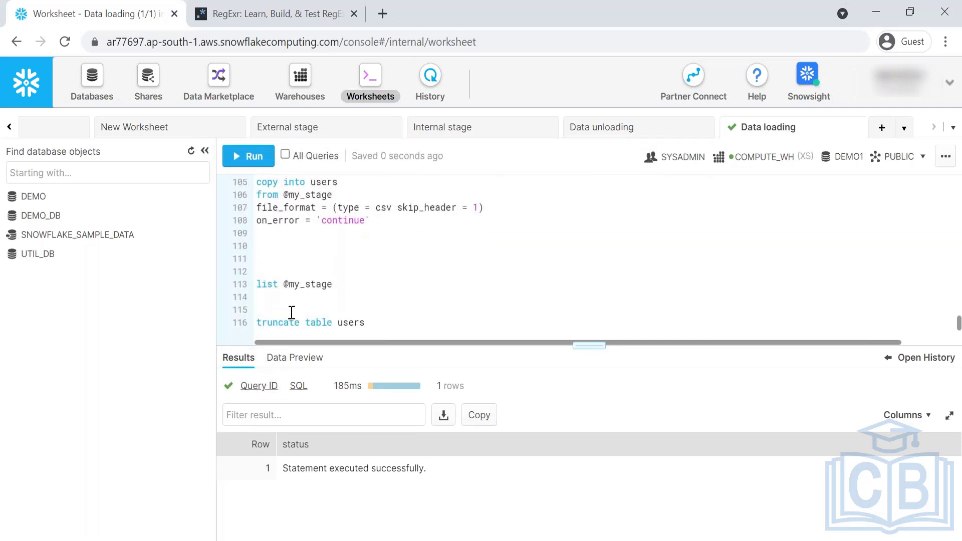
# - Truncate the users table and run the copy into users statement from the collect rejected records section
pyautogui.tripleClick(292, 323)
pyautogui.click(259, 159)
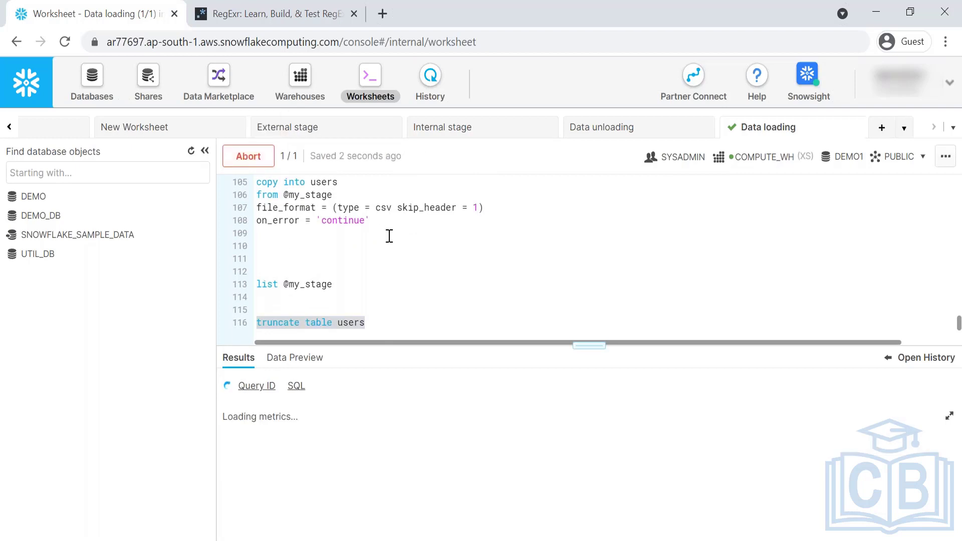
pyautogui.moveTo(389, 236); pyautogui.dragTo(253, 183)
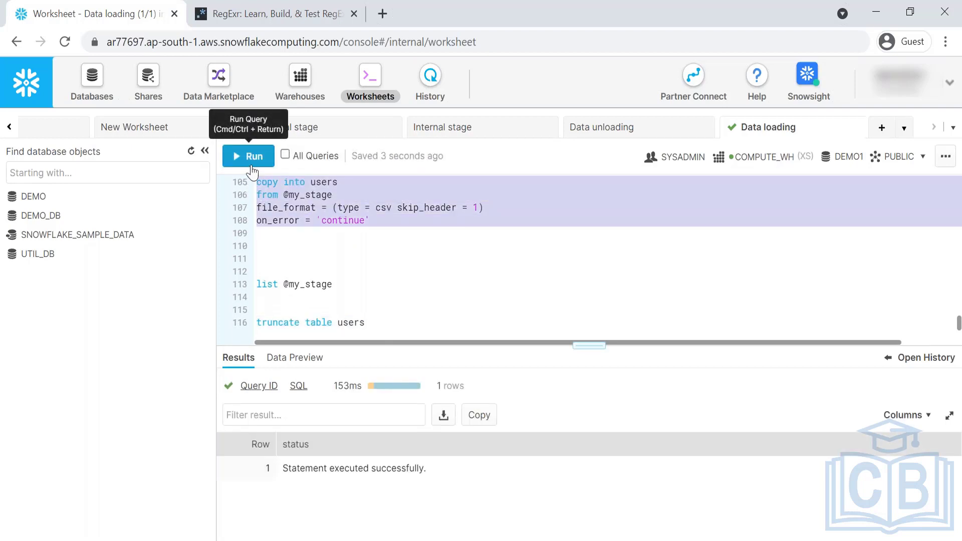
pyautogui.click(252, 164)
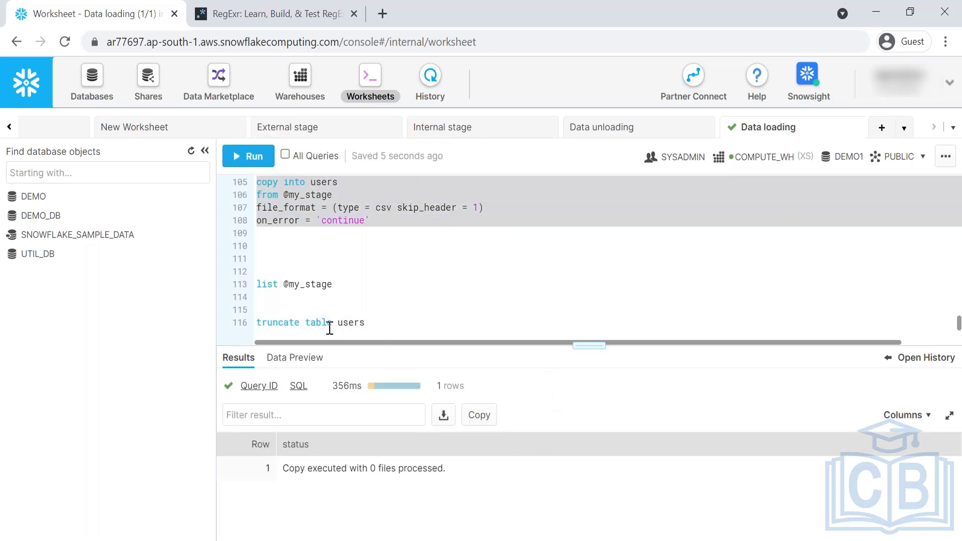
pyautogui.tripleClick(330, 325)
pyautogui.click(251, 157)
pyautogui.scroll(1, 355, 300)
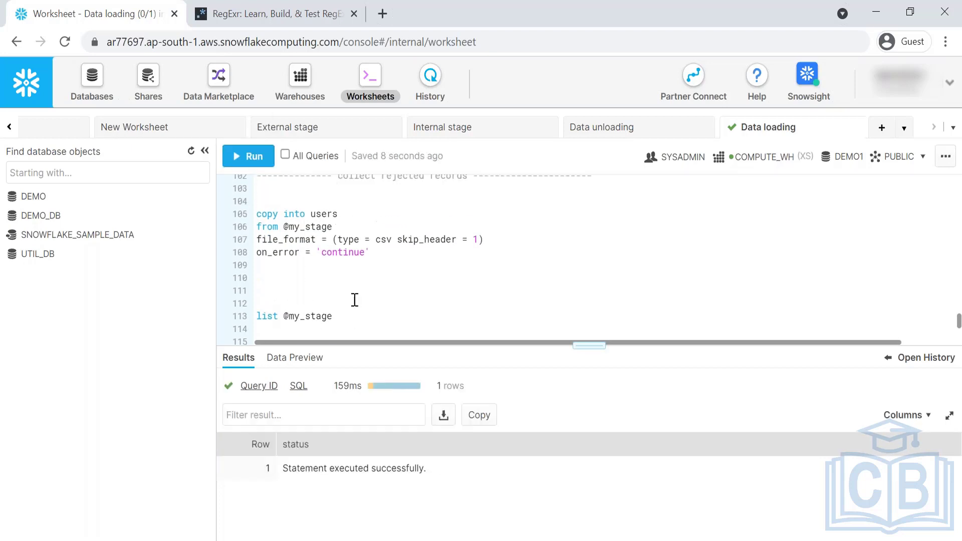
pyautogui.scroll(1, 355, 300)
pyautogui.scroll(-2, 354, 294)
pyautogui.click(348, 239)
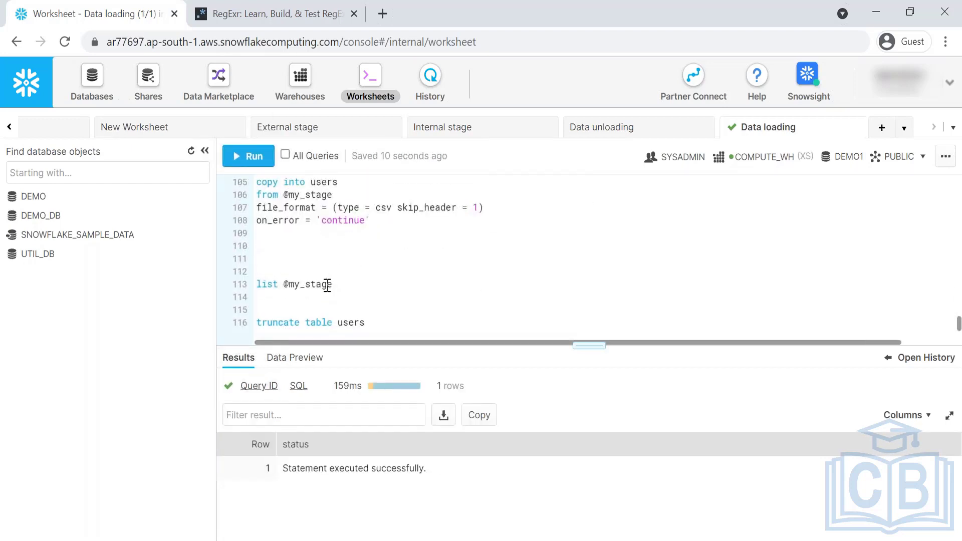
pyautogui.doubleClick(327, 284)
pyautogui.tripleClick(271, 284)
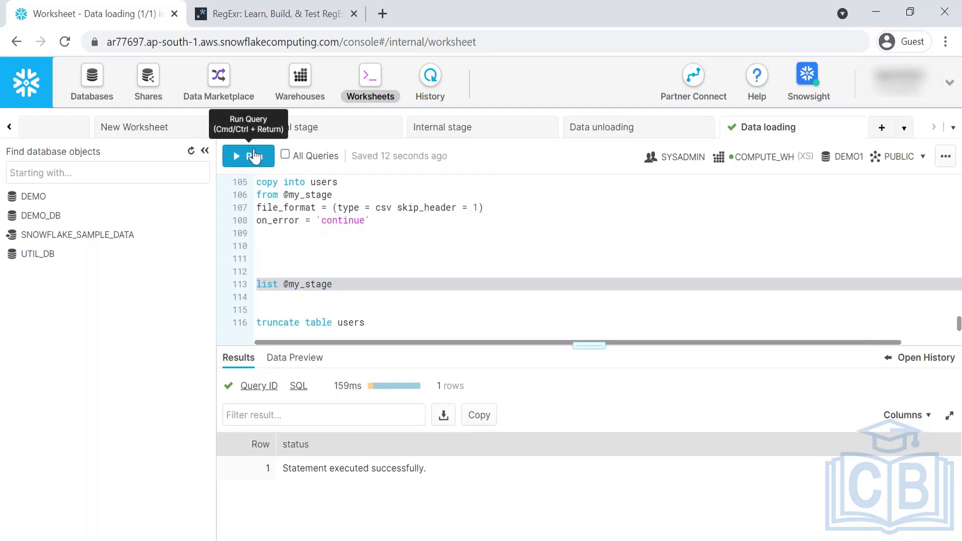
pyautogui.click(251, 156)
pyautogui.hotkey('alt', 'Tab')
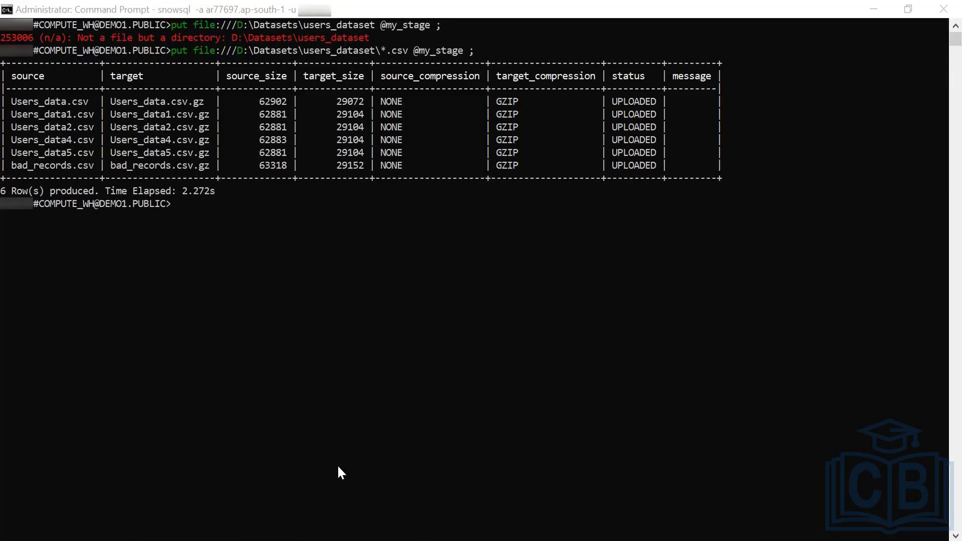
pyautogui.press('Up')
pyautogui.press('Return')
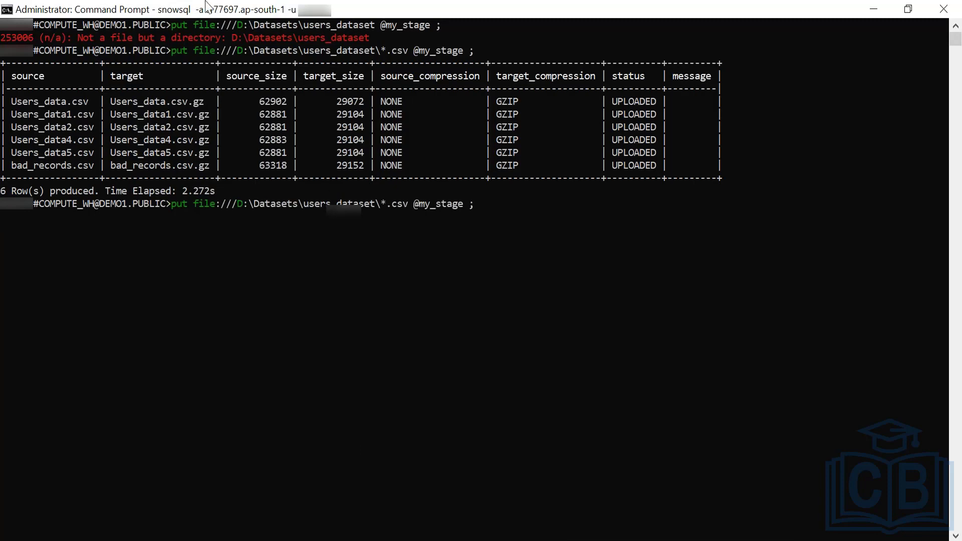
pyautogui.moveTo(211, 7); pyautogui.dragTo(232, 223)
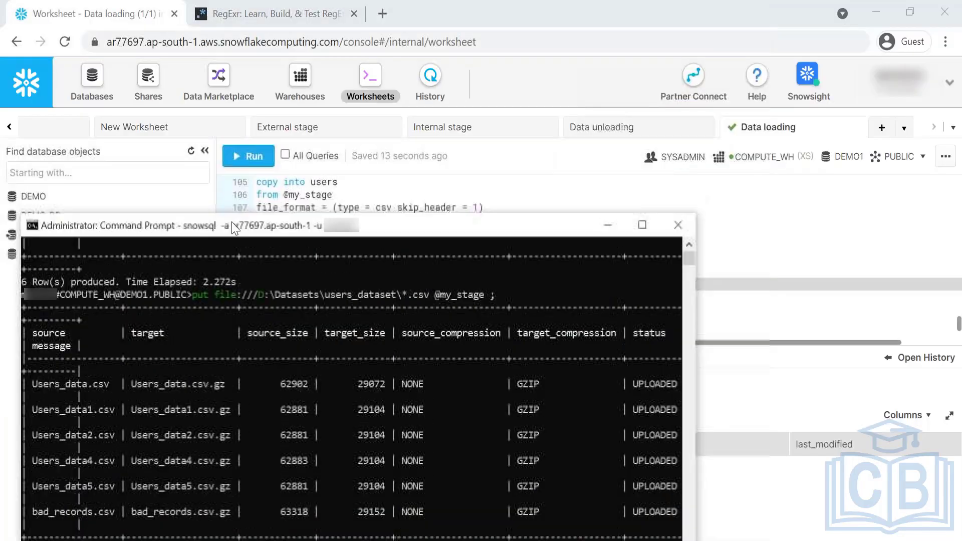
pyautogui.click(591, 241)
pyautogui.click(609, 226)
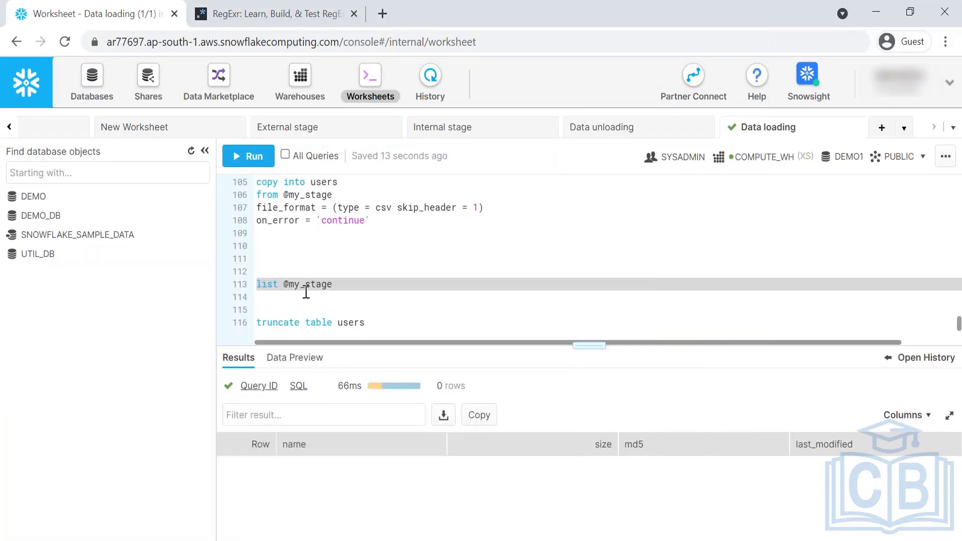
# - Run the copy into users statement under collect rejected records and check the partially loaded file's rows_loaded and errors_seen values
pyautogui.scroll(3, 302, 259)
pyautogui.moveTo(370, 301); pyautogui.dragTo(259, 263)
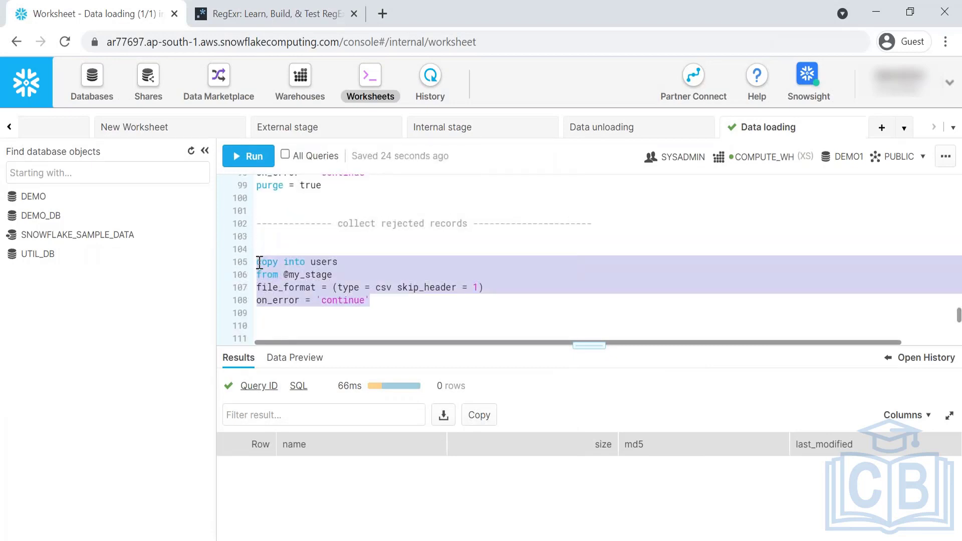
pyautogui.click(253, 162)
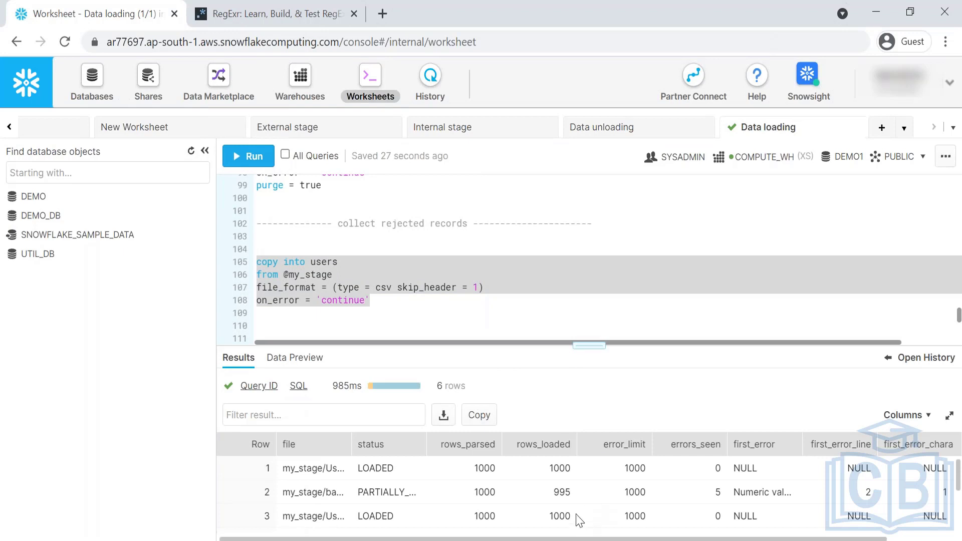
pyautogui.doubleClick(560, 493)
pyautogui.click(720, 492)
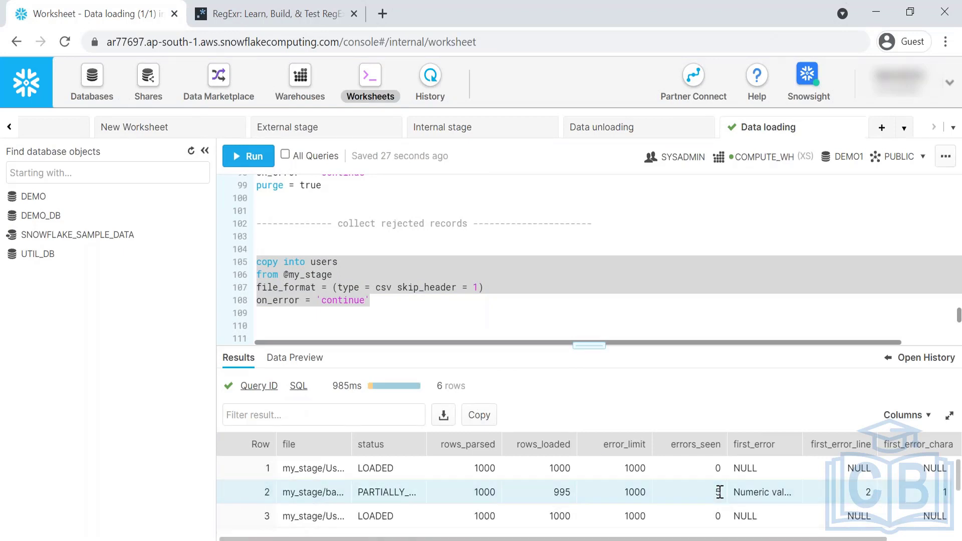
# - Open the details of the latest copy into users query in the query history and copy its query ID
pyautogui.click(430, 82)
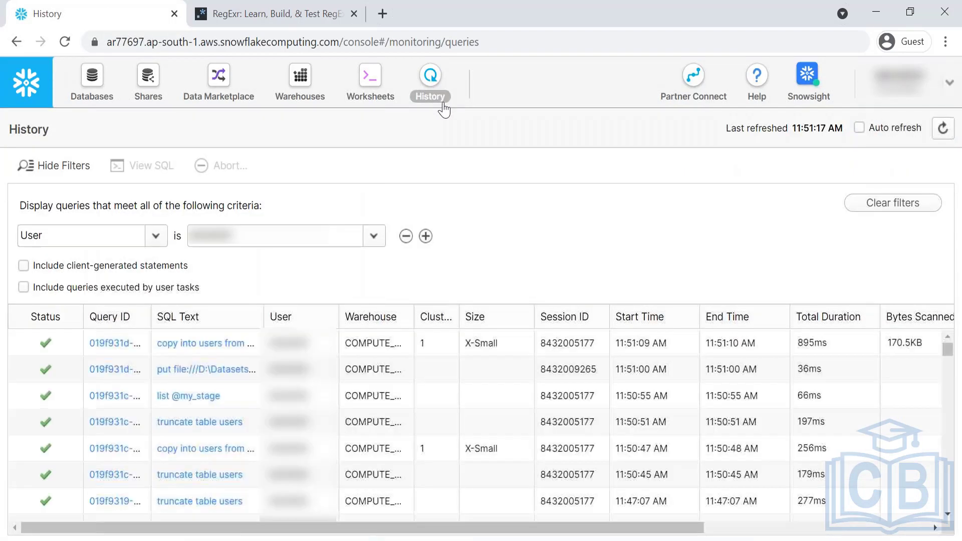
pyautogui.click(104, 346)
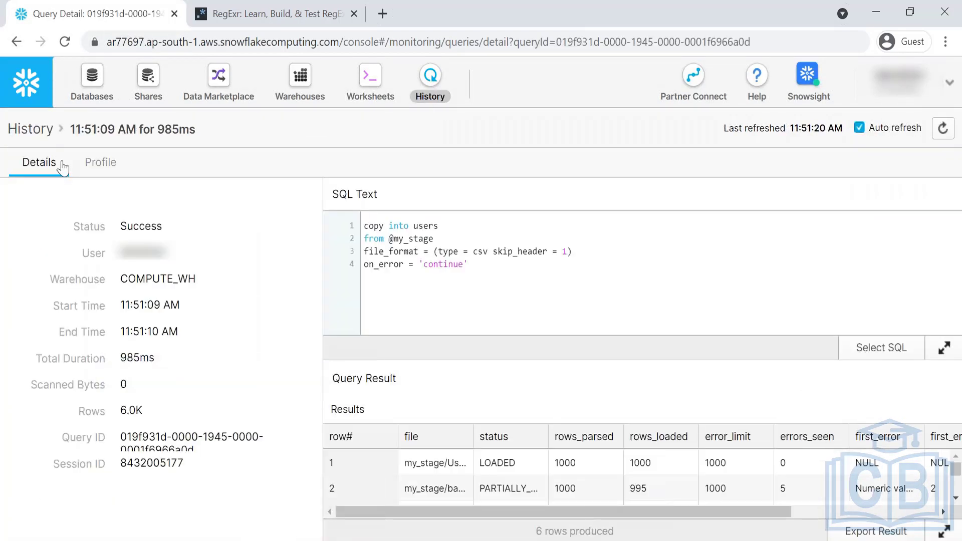
pyautogui.moveTo(123, 442); pyautogui.dragTo(200, 456)
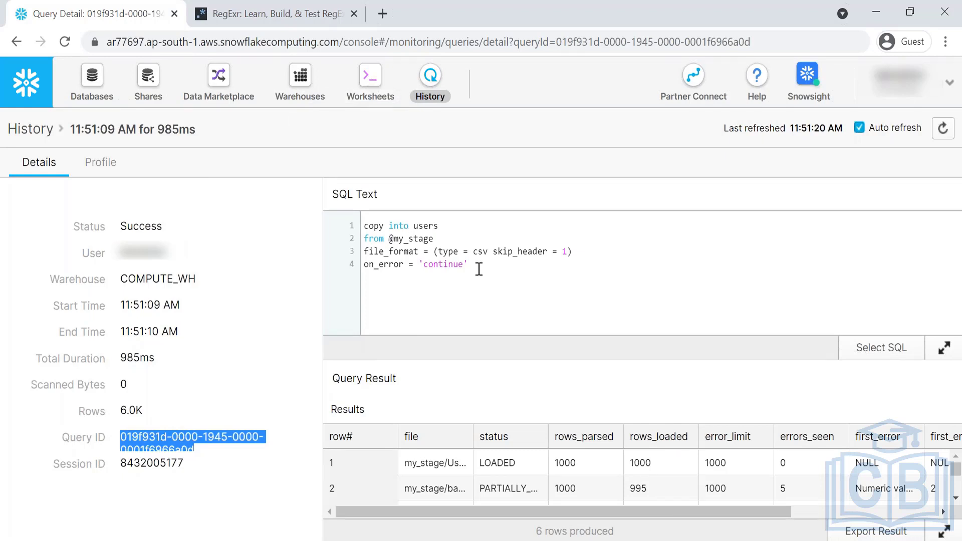
pyautogui.moveTo(500, 283); pyautogui.dragTo(319, 219)
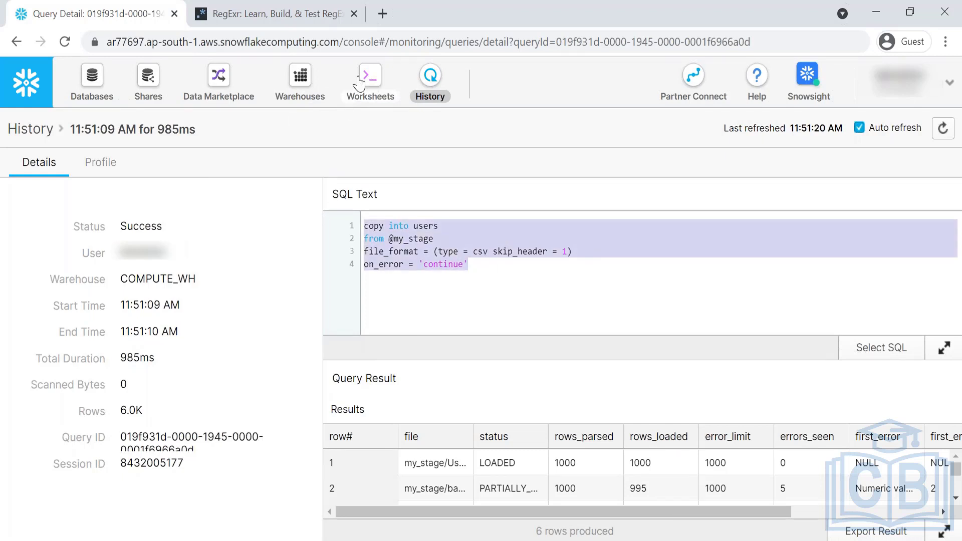
# - Return to the Data loading worksheet and paste the query ID as a -- comment below the copy into users statement
pyautogui.click(360, 83)
pyautogui.click(371, 315)
pyautogui.press('Return')
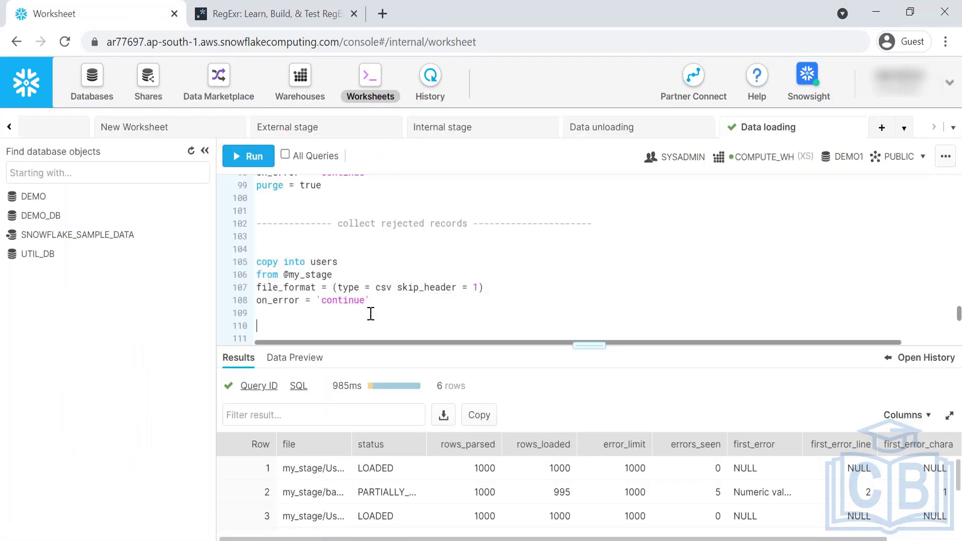
pyautogui.write('--')
pyautogui.hotkey('ctrl', 'v')
pyautogui.press('Return')
pyautogui.press('Return')
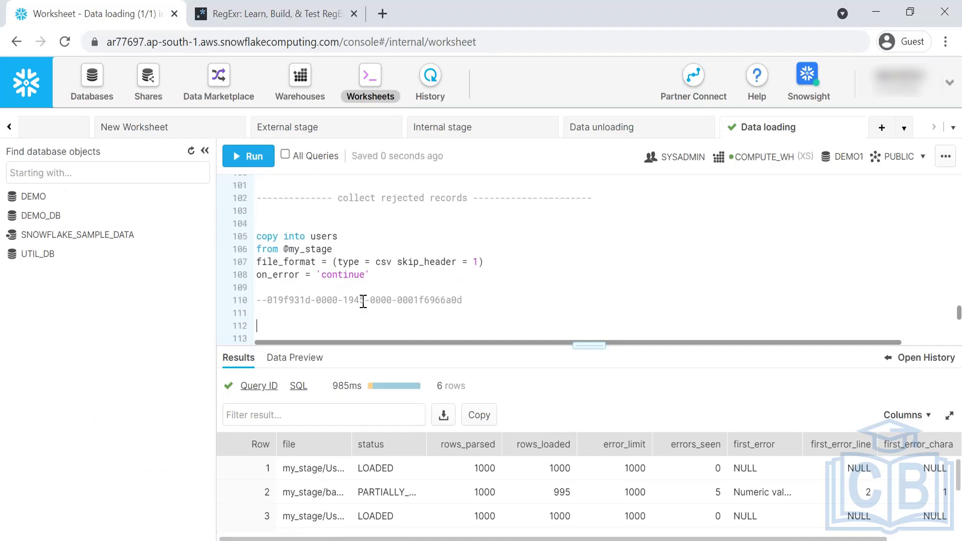
# - Below the query ID comment, write select * from table(validate(users))
pyautogui.moveTo(289, 243); pyautogui.dragTo(333, 260)
pyautogui.click(307, 314)
pyautogui.write('s')
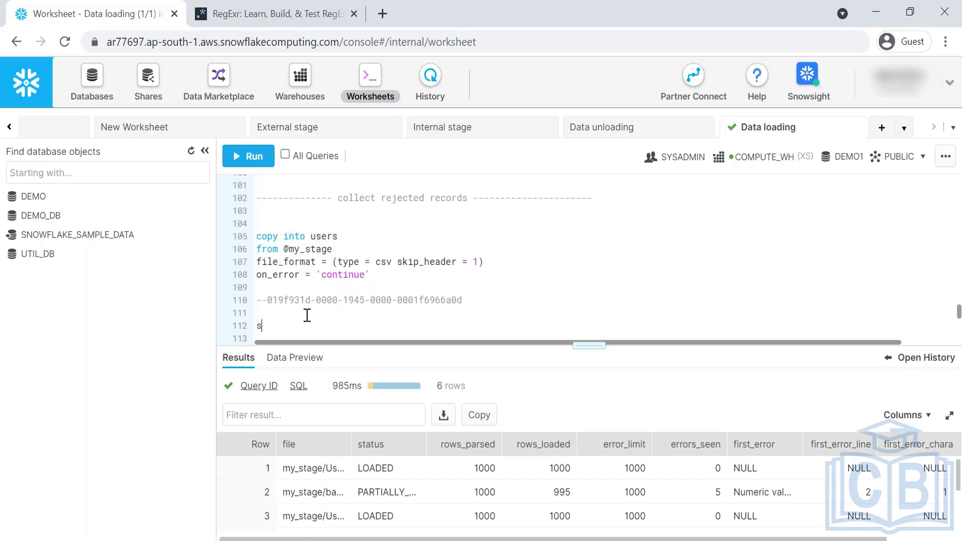
pyautogui.write('elect ')
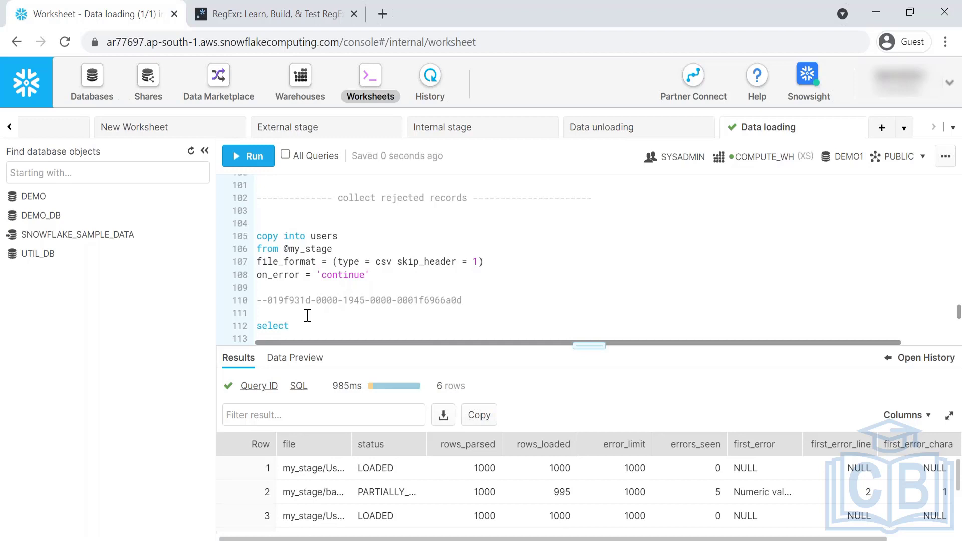
pyautogui.write('* from table(validat')
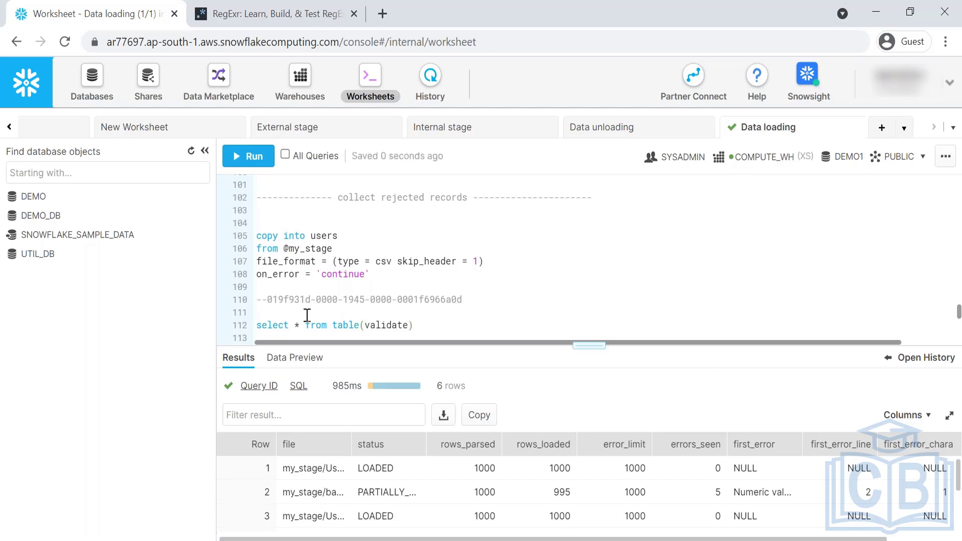
pyautogui.write('e(')
pyautogui.doubleClick(328, 235)
pyautogui.hotkey('ctrl', 'c')
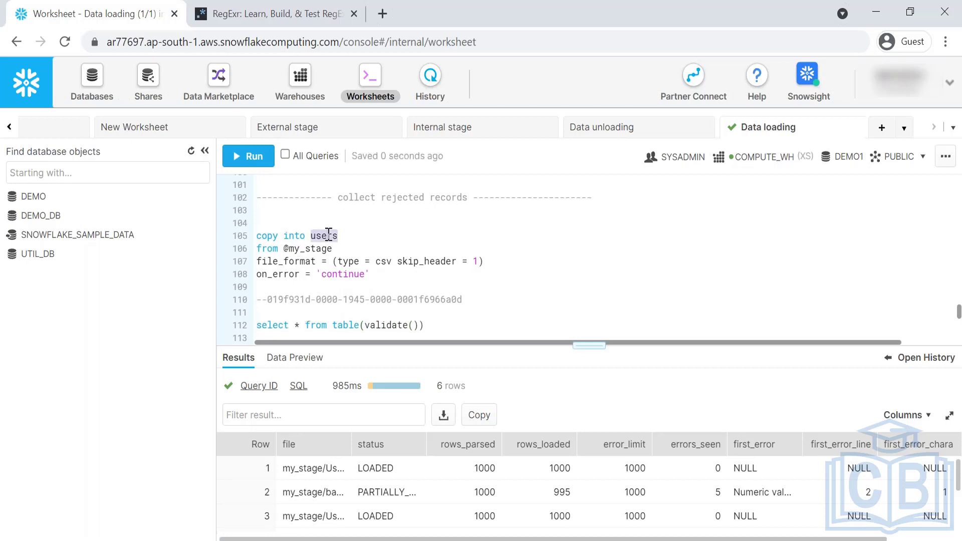
pyautogui.click(410, 326)
pyautogui.hotkey('ctrl', 'v')
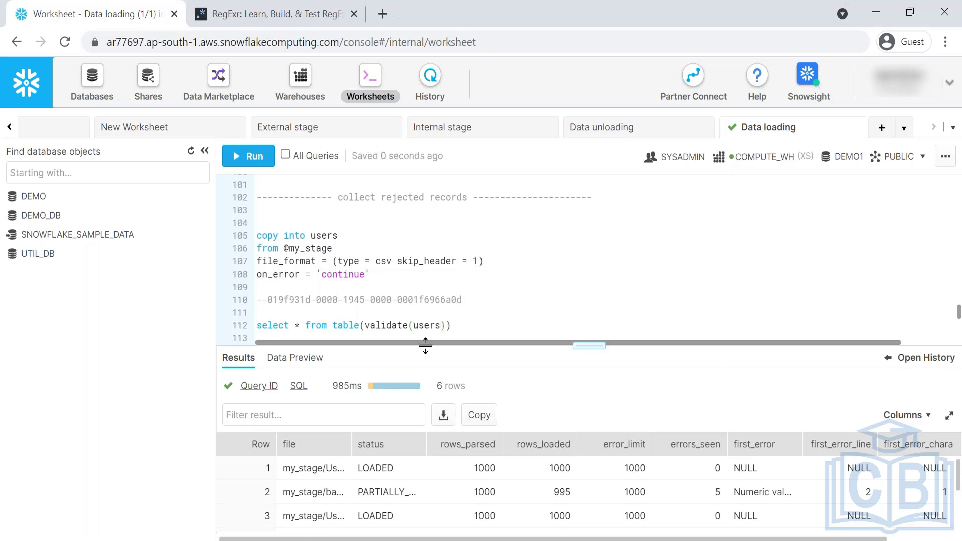
# - Add a job_id=> argument after users in the validate call, with the commented query ID as its quoted value
pyautogui.write(',job')
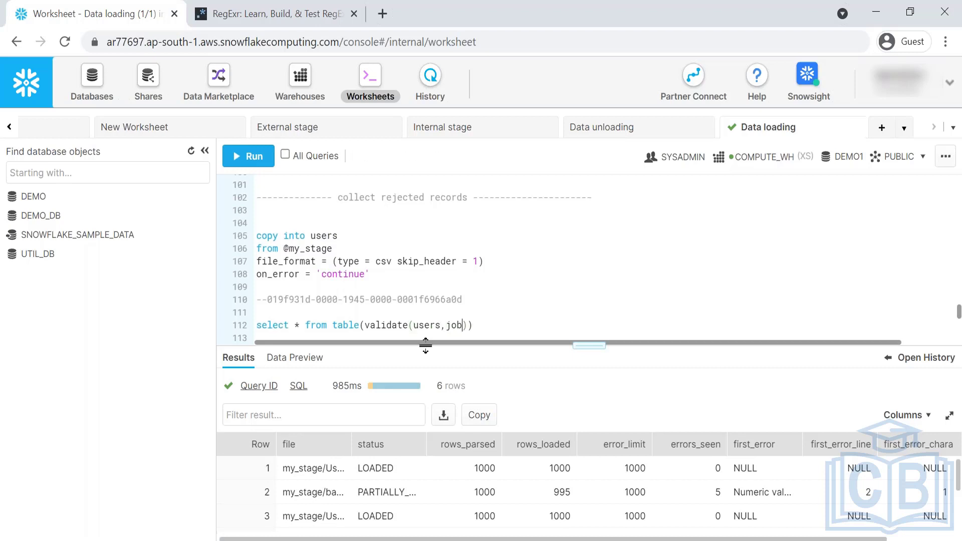
pyautogui.write('_id ')
pyautogui.write('>')
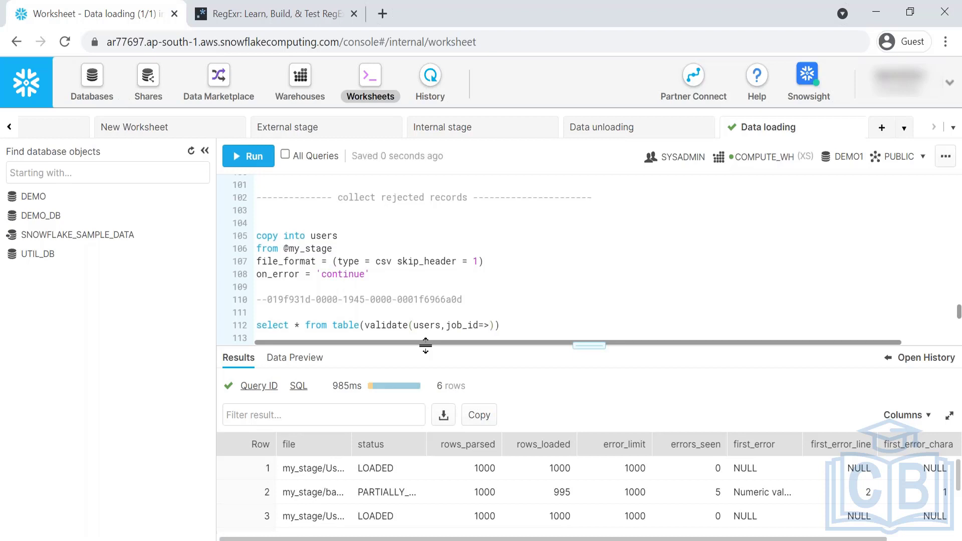
pyautogui.write("'")
pyautogui.moveTo(269, 300); pyautogui.dragTo(471, 297)
pyautogui.hotkey('ctrl', 'c')
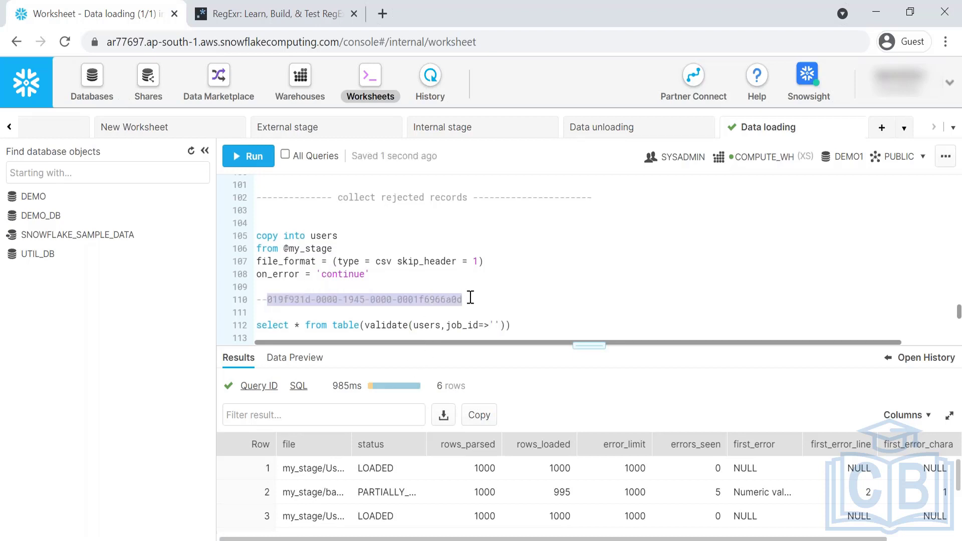
pyautogui.click(493, 326)
pyautogui.hotkey('ctrl', 'v')
# - Run the select from table(validate(...)) statement to retrieve the records rejected by the copy
pyautogui.tripleClick(493, 326)
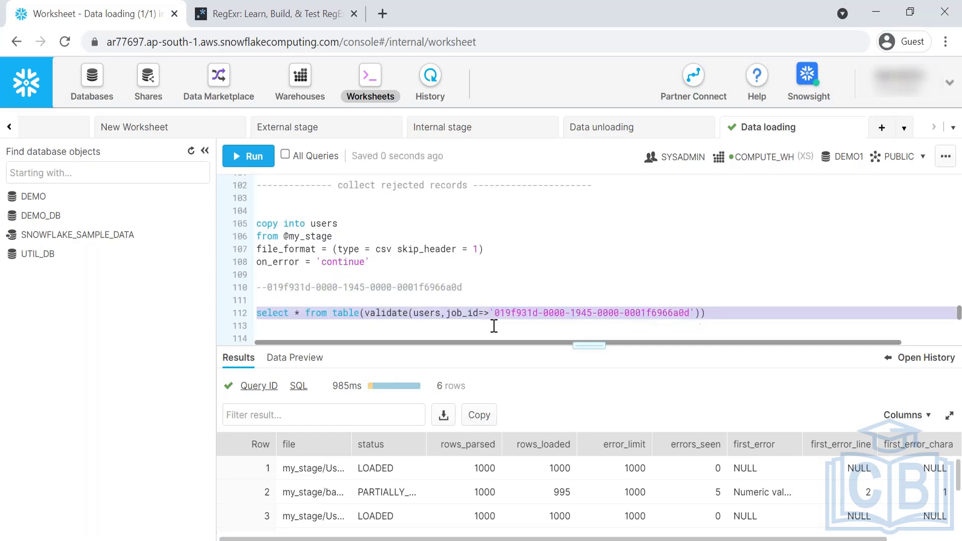
pyautogui.hotkey('ctrl', 'Return')
pyautogui.scroll(-3, 498, 275)
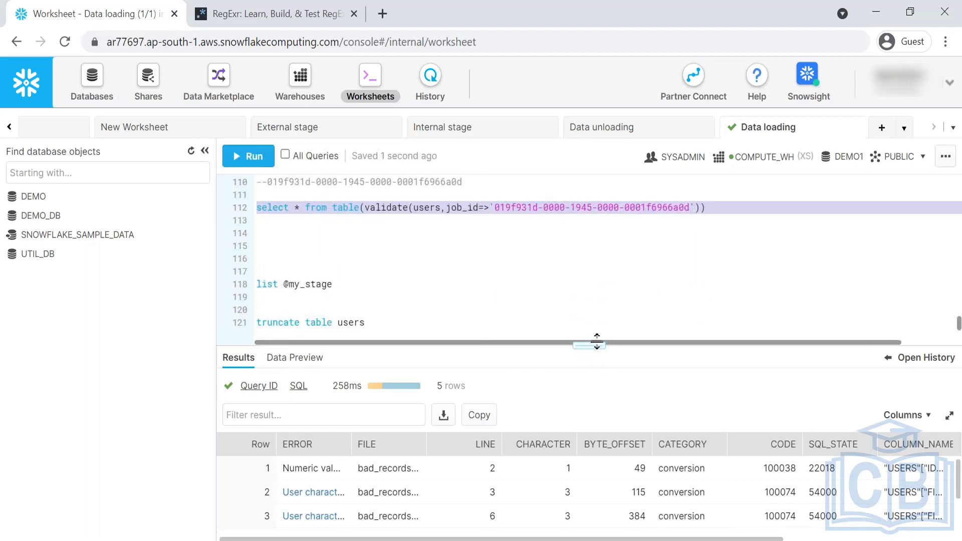
# - Enlarge the results area, widen the FILE and ERROR columns, and examine the error messages through to the rejected record column
pyautogui.moveTo(595, 345); pyautogui.dragTo(590, 253)
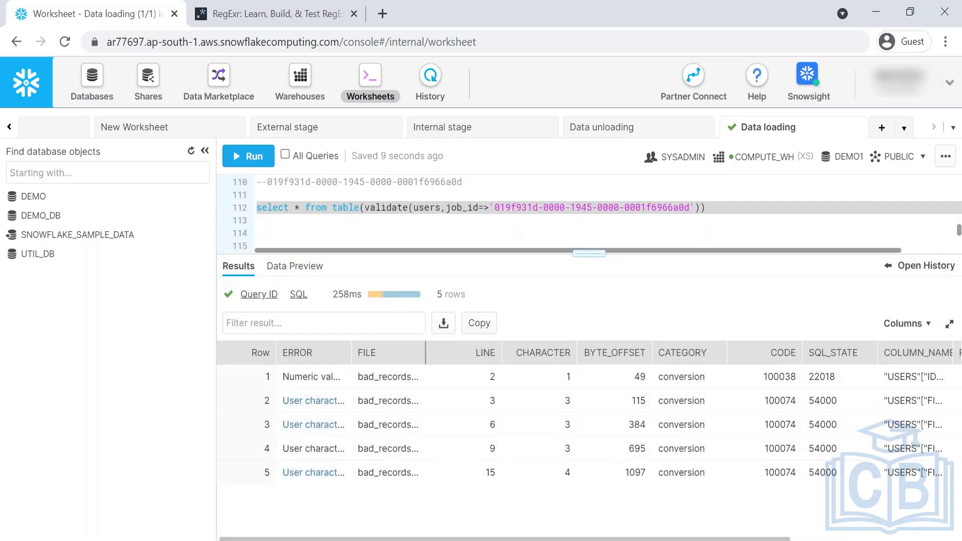
pyautogui.moveTo(385, 353); pyautogui.dragTo(466, 353)
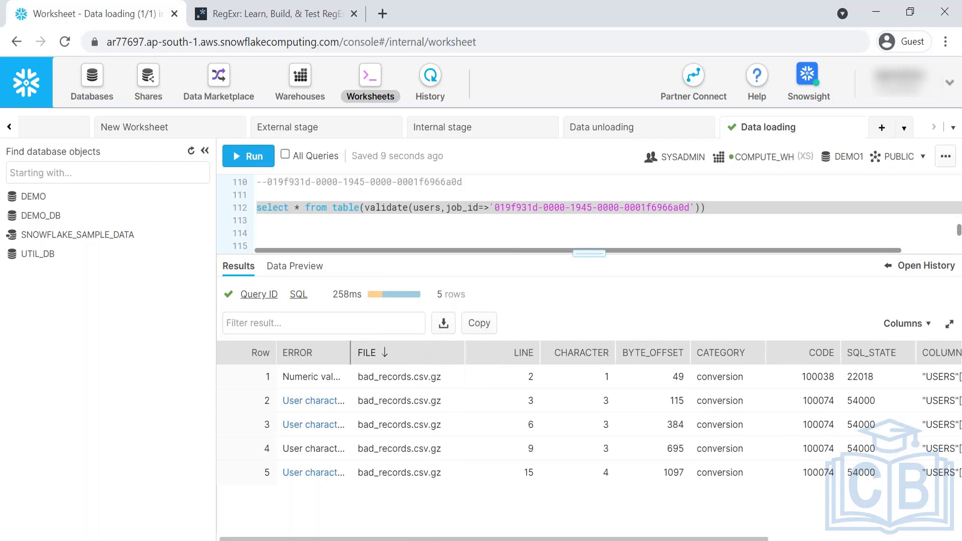
pyautogui.doubleClick(346, 350)
pyautogui.doubleClick(333, 377)
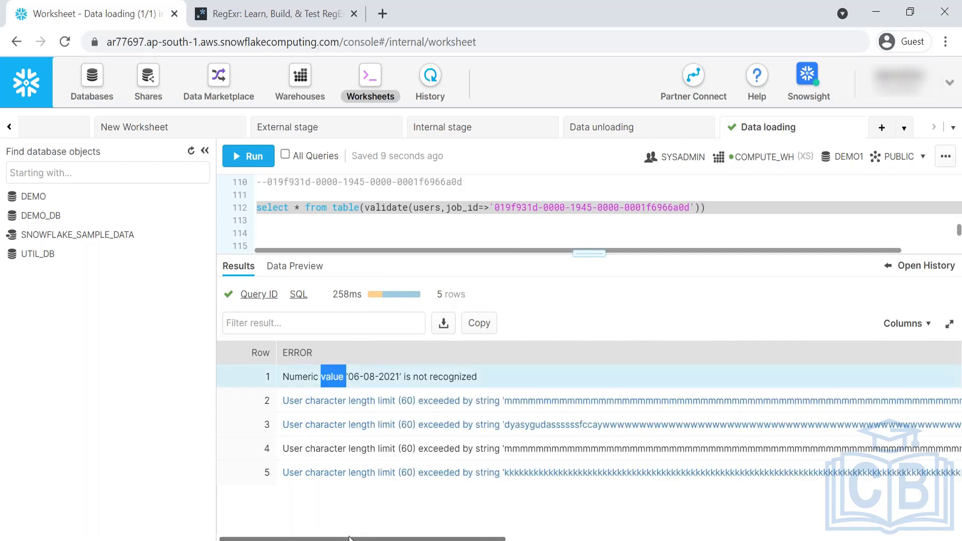
pyautogui.moveTo(349, 538); pyautogui.dragTo(849, 532)
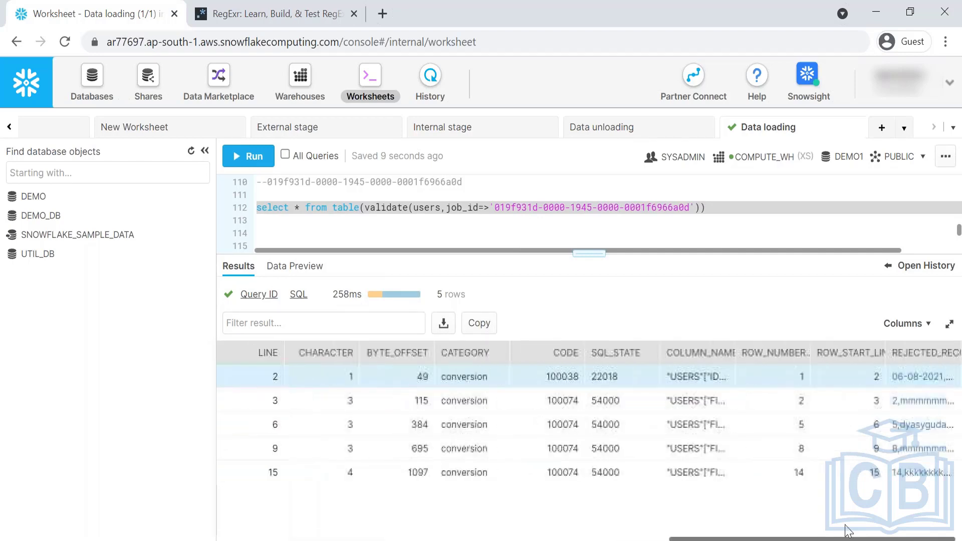
pyautogui.click(928, 381)
pyautogui.press('Escape')
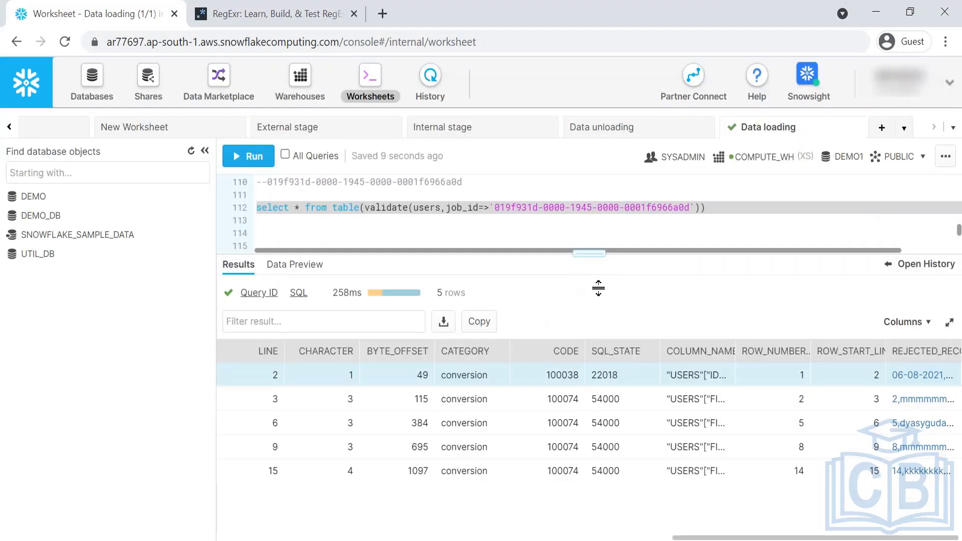
# - Open the first row's rejected record details, highlight its leading ID value, and close the details
pyautogui.moveTo(598, 288); pyautogui.dragTo(561, 451)
pyautogui.click(344, 307)
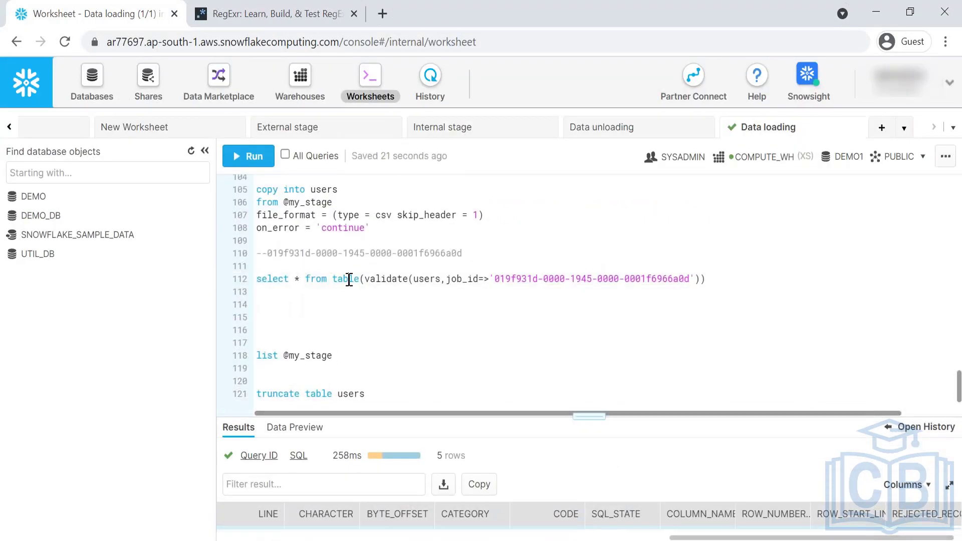
pyautogui.doubleClick(350, 279)
pyautogui.click(324, 314)
pyautogui.moveTo(596, 418); pyautogui.dragTo(557, 248)
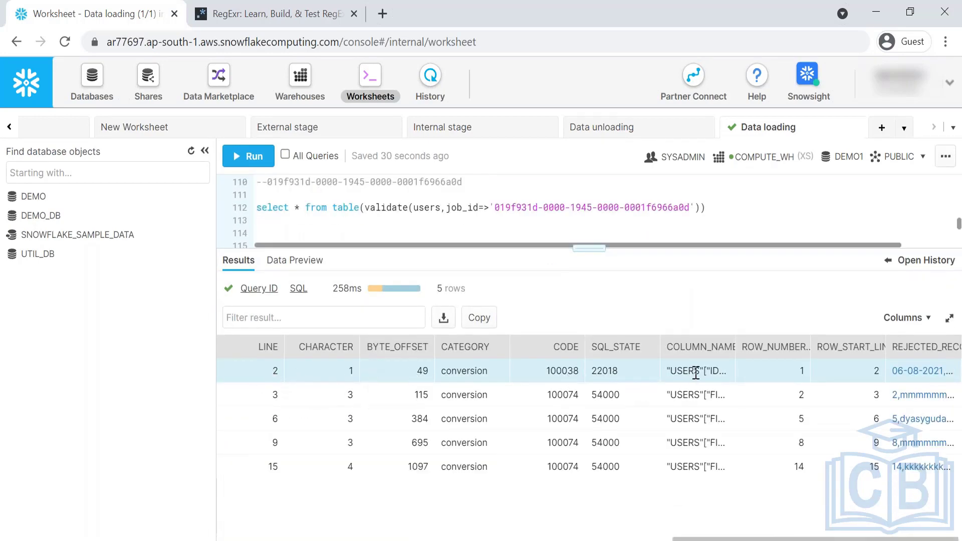
pyautogui.click(910, 372)
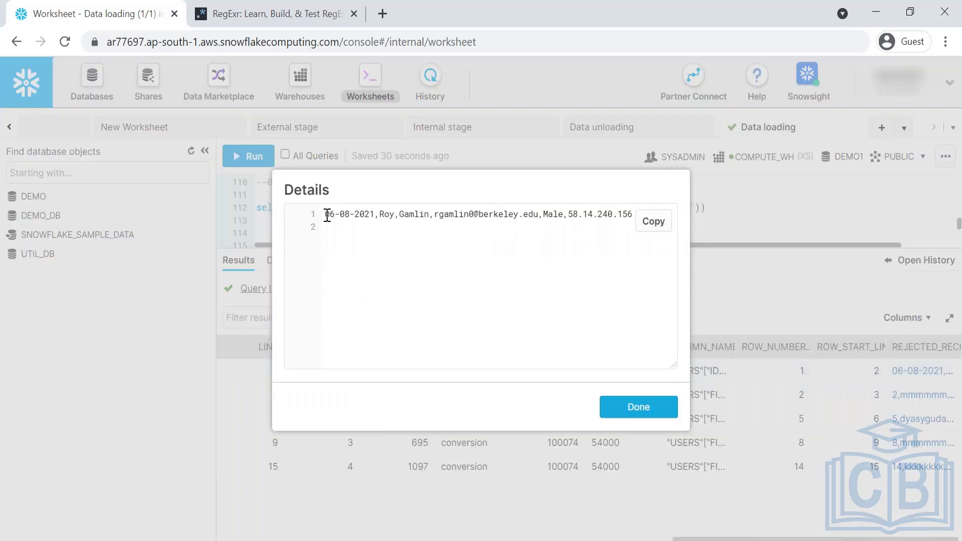
pyautogui.moveTo(325, 215); pyautogui.dragTo(370, 212)
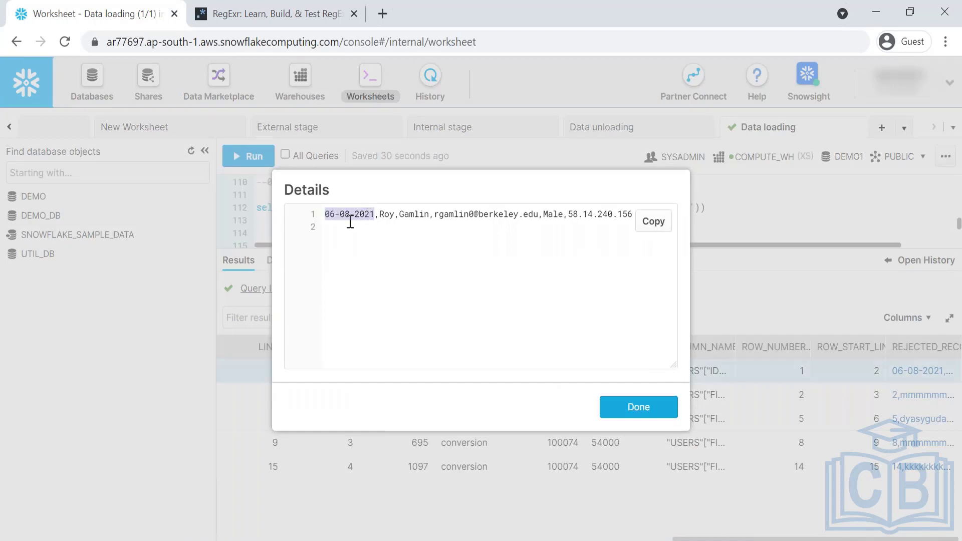
pyautogui.click(625, 413)
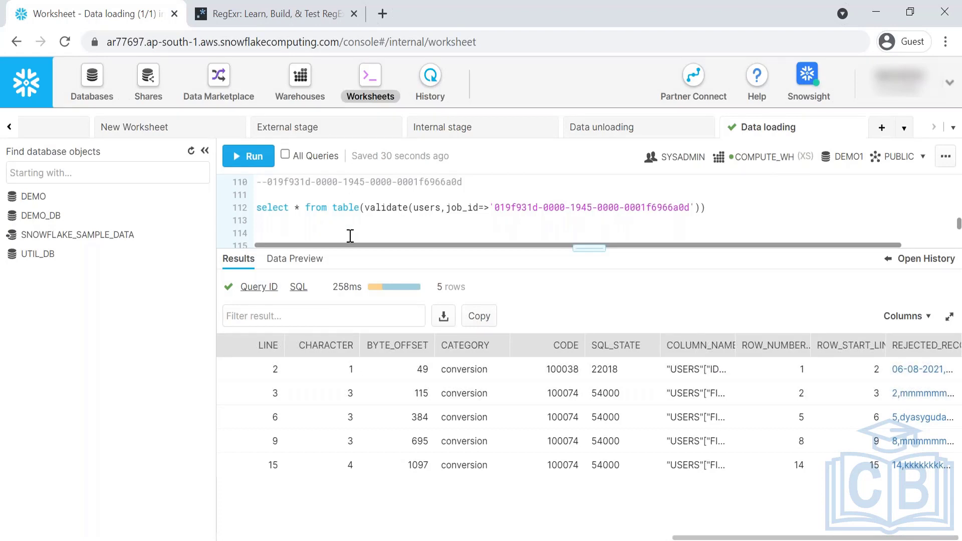
pyautogui.moveTo(350, 248); pyautogui.dragTo(354, 295)
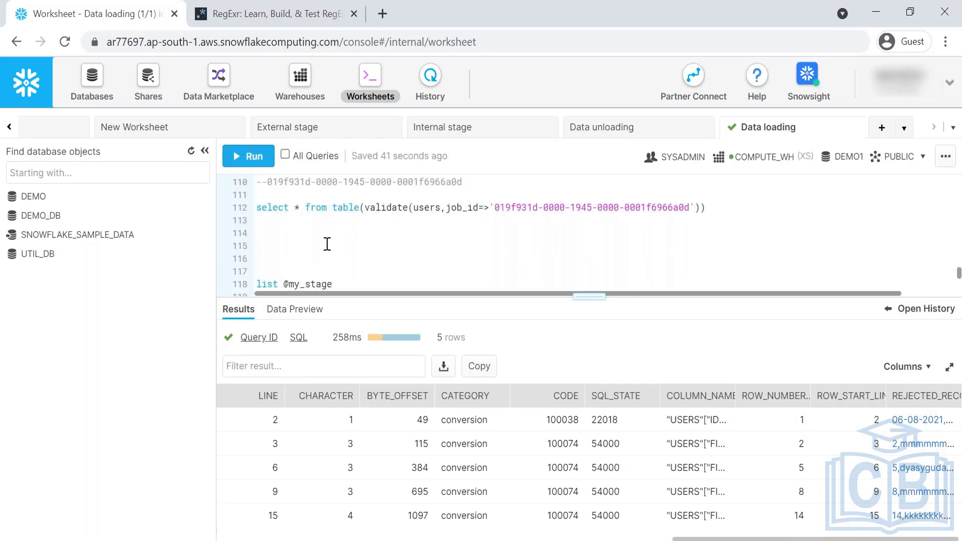
pyautogui.tripleClick(306, 208)
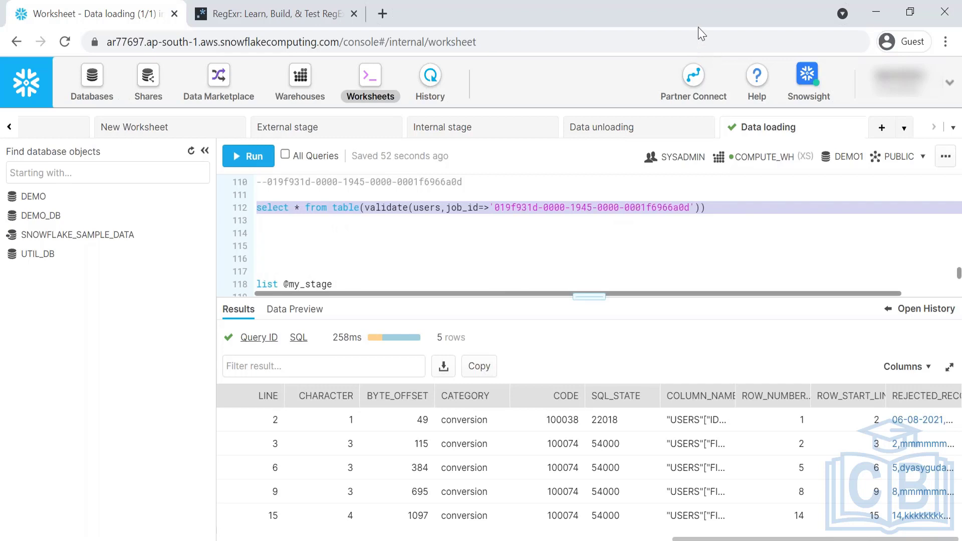
pyautogui.hotkey('alt', 'Tab')
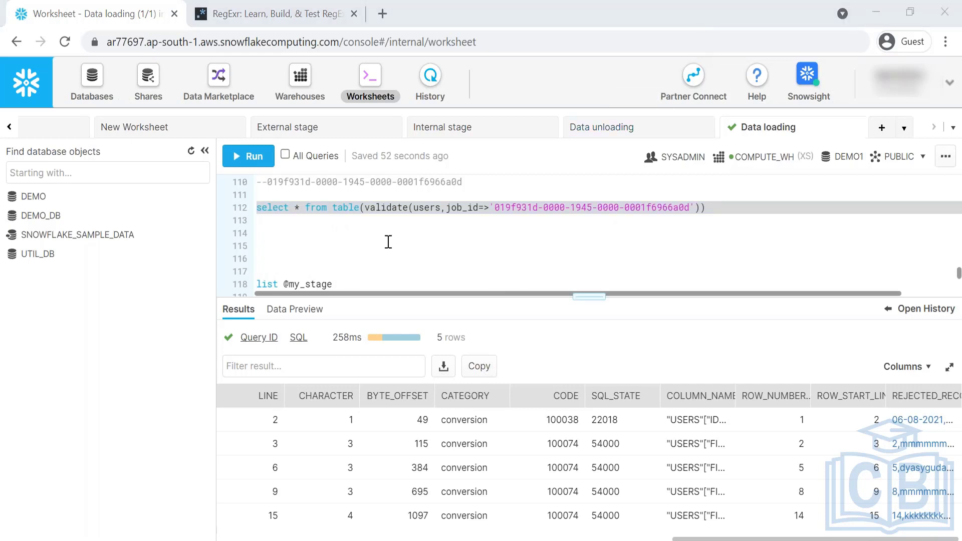
pyautogui.doubleClick(375, 211)
pyautogui.click(374, 210)
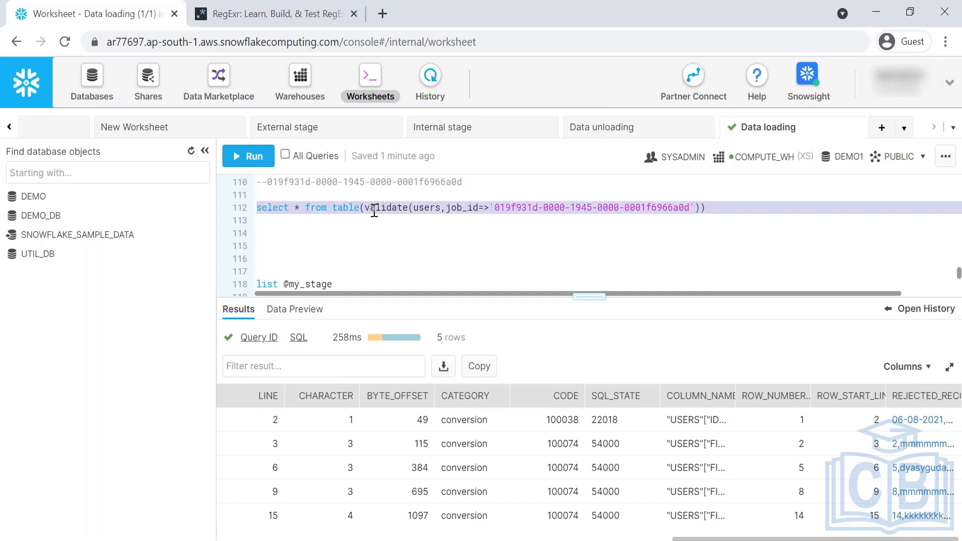
pyautogui.click(404, 208)
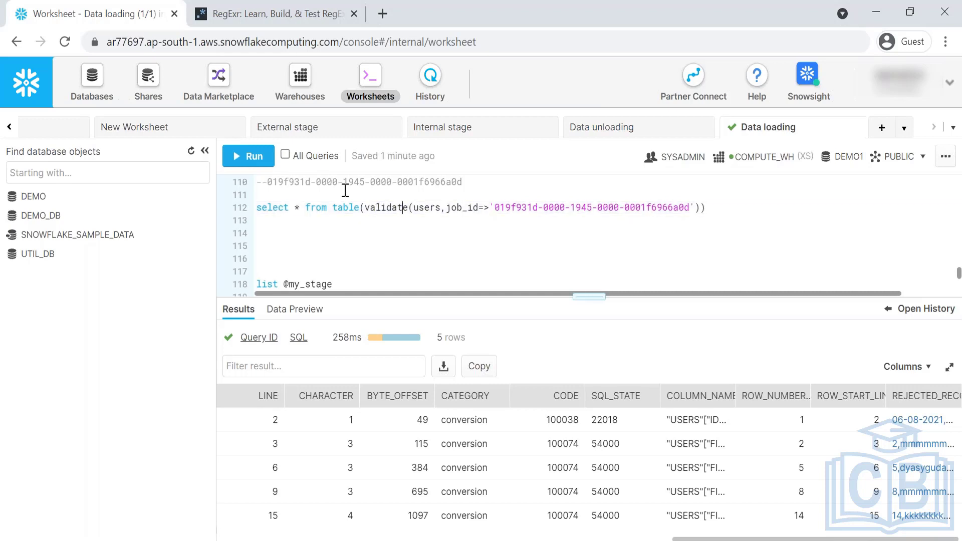
pyautogui.click(400, 242)
pyautogui.moveTo(273, 217); pyautogui.dragTo(451, 258)
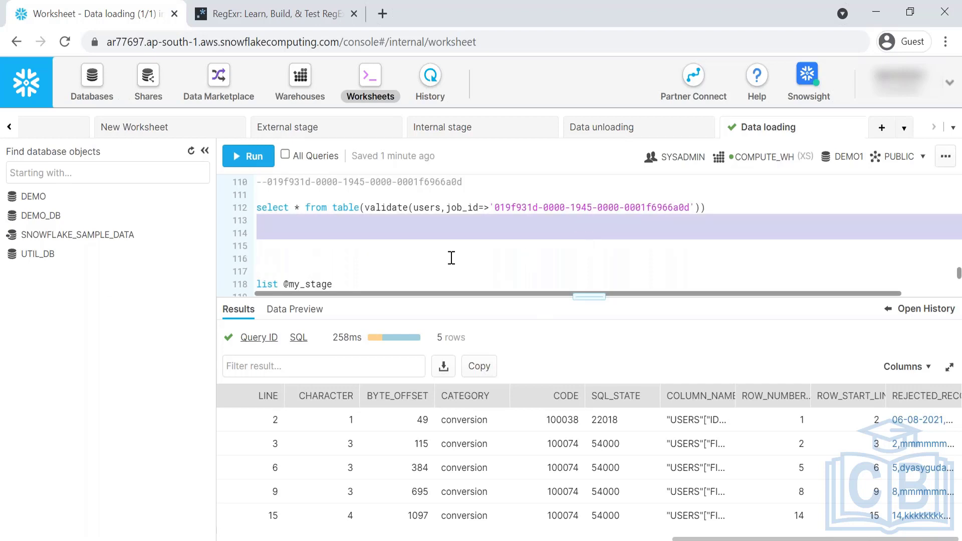
pyautogui.click(432, 256)
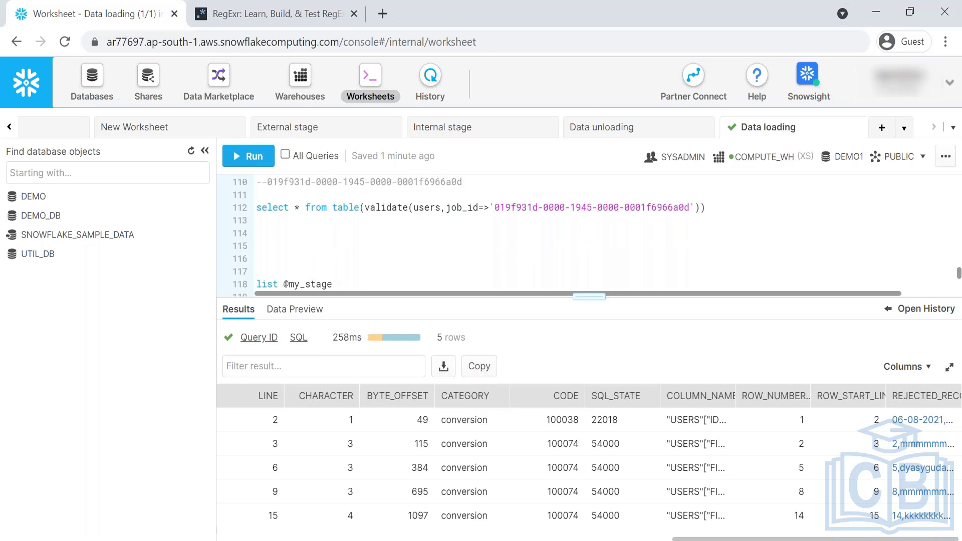
# - Run the validate query on line 112 again
pyautogui.click(293, 242)
pyautogui.click(303, 208)
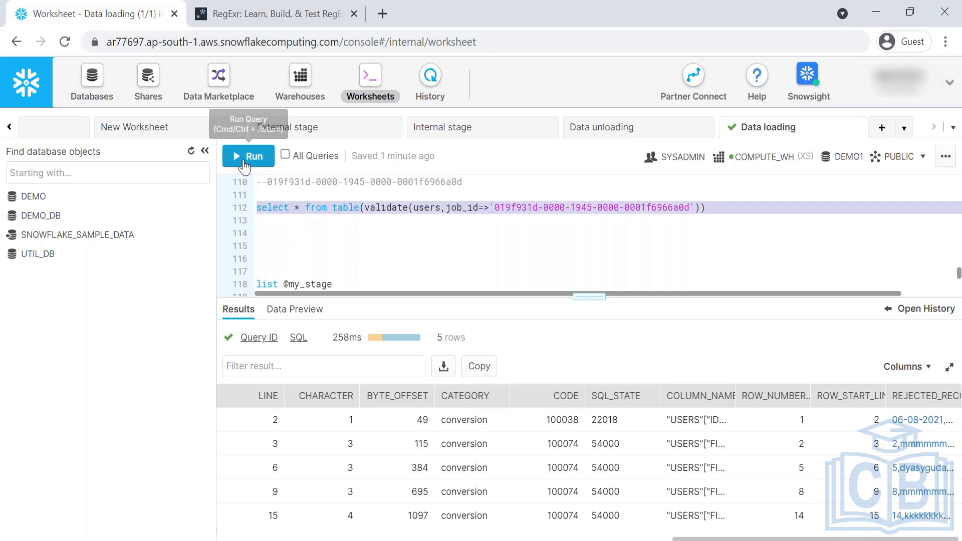
pyautogui.click(244, 160)
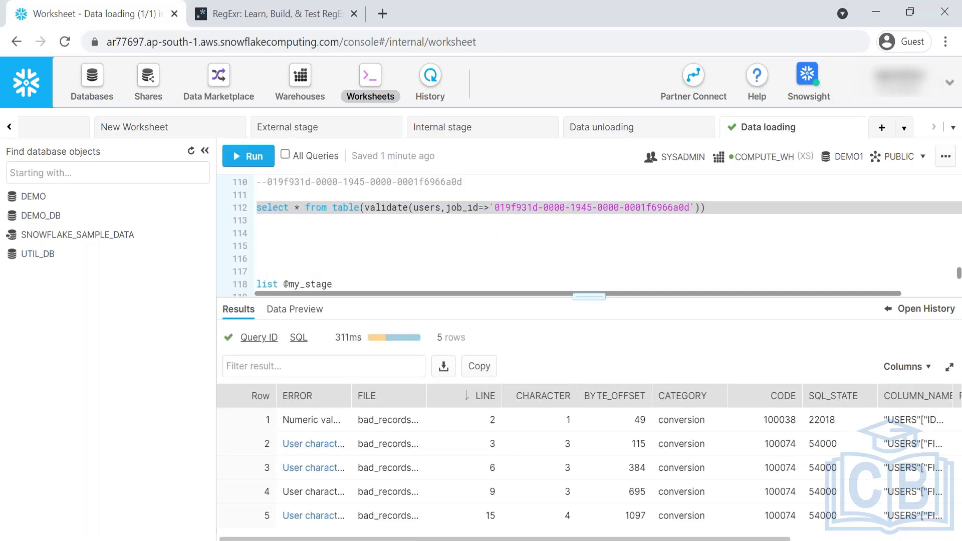
# - Write "create table users_rejected_records as" on line 114, below the validate query, and start a new line beneath it
pyautogui.click(307, 241)
pyautogui.write('create')
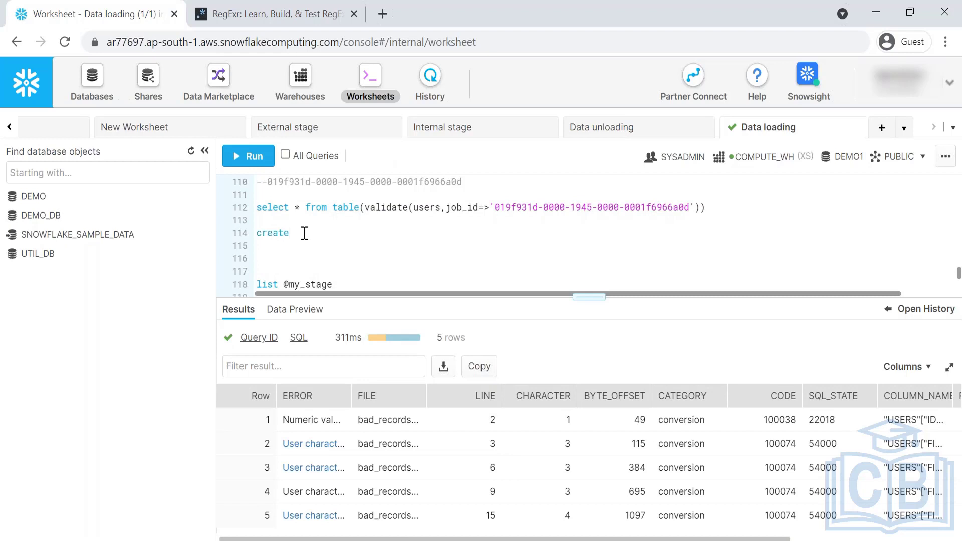
pyautogui.write(' table users_rejecr')
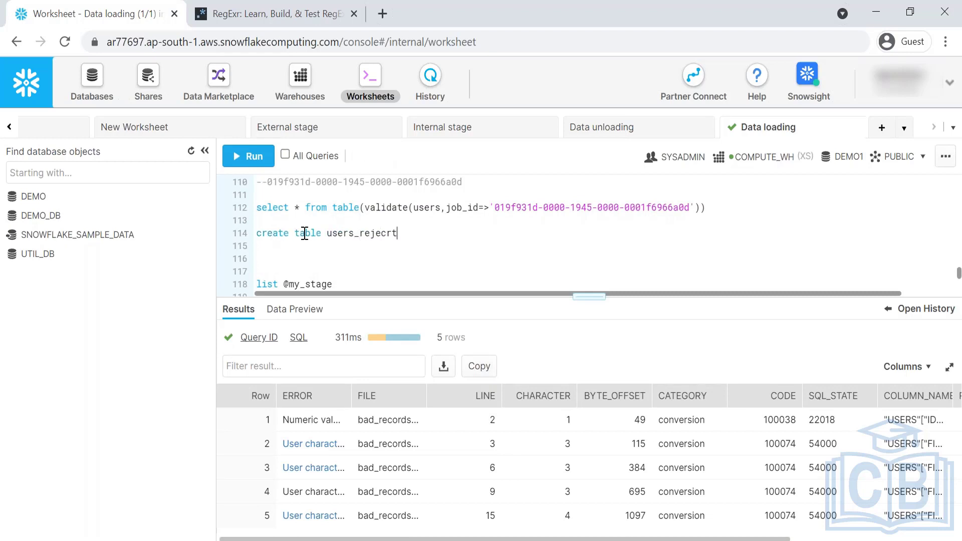
pyautogui.press('BackSpace')
pyautogui.write('ted_records as')
pyautogui.press('Return')
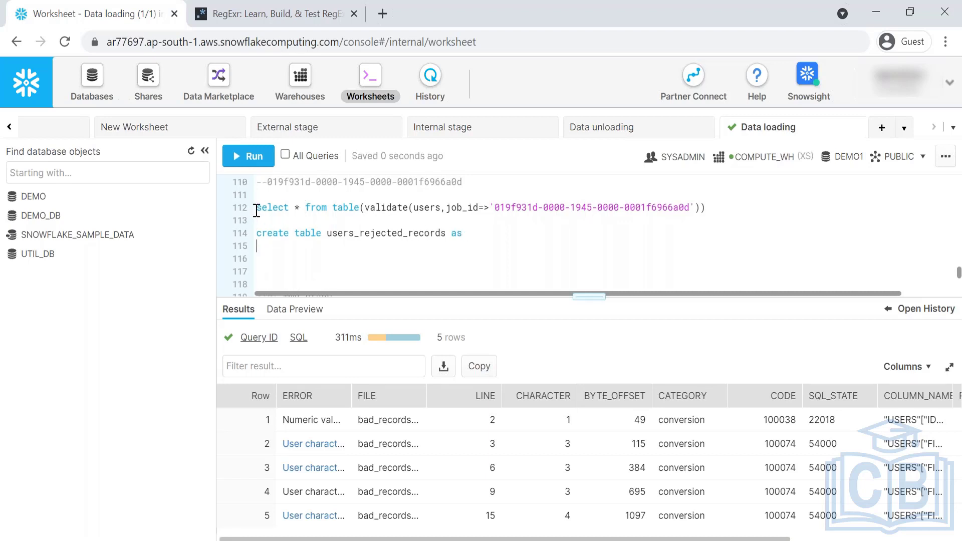
# - Move the validate select statement from line 112 to directly under the create table line and run the combined statement
pyautogui.moveTo(256, 210); pyautogui.dragTo(707, 207)
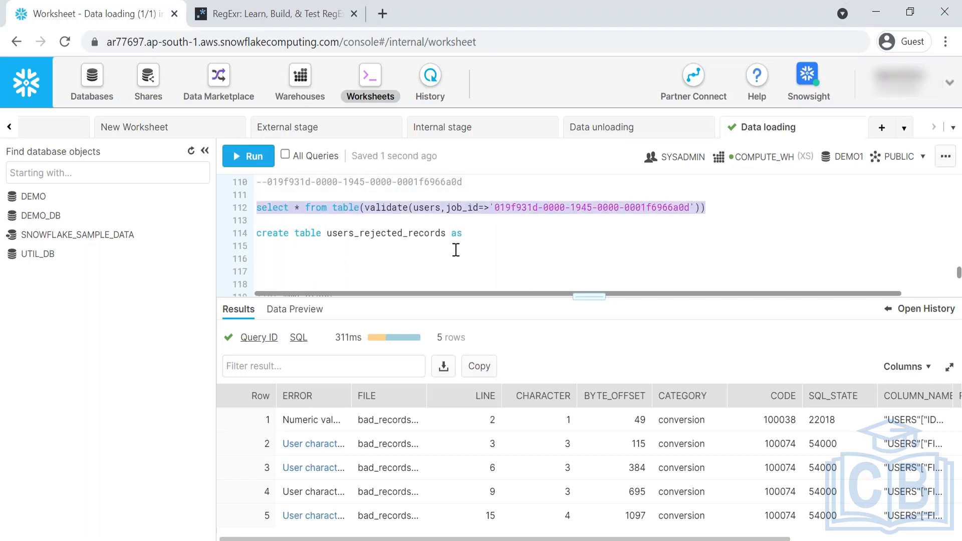
pyautogui.hotkey('ctrl', 'x')
pyautogui.click(329, 246)
pyautogui.hotkey('ctrl', 'v')
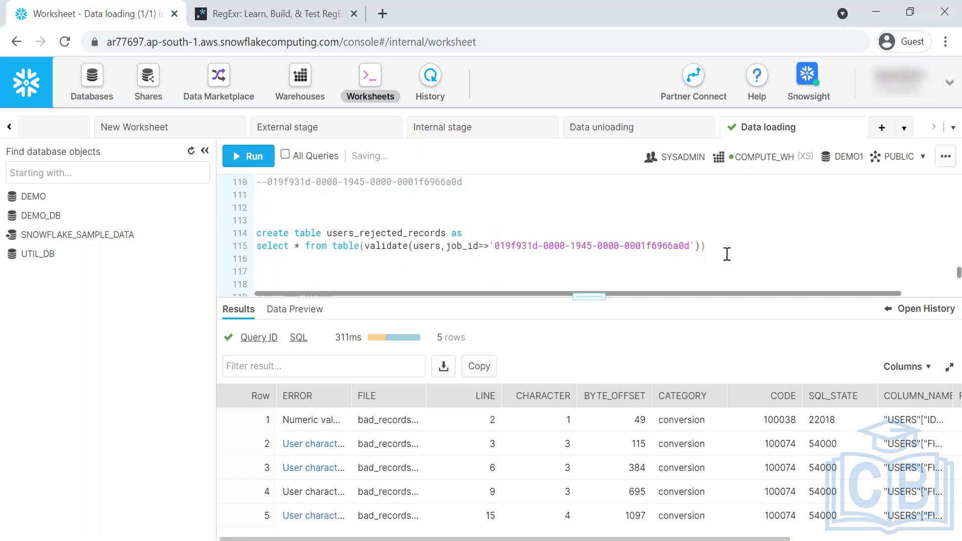
pyautogui.moveTo(727, 254); pyautogui.dragTo(172, 226)
pyautogui.click(232, 159)
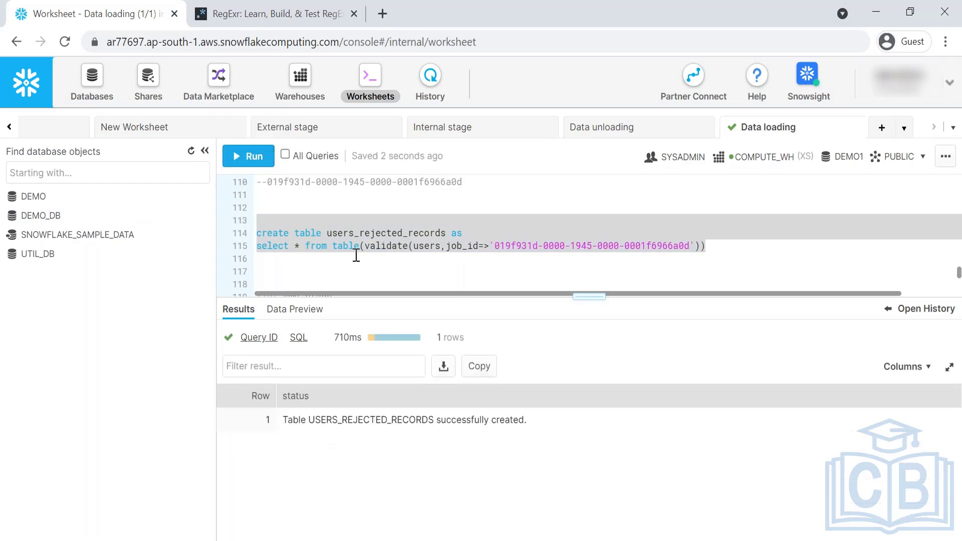
# - Write "select * from users_rejected_records" on line 117, run it, and highlight the table name in the query
pyautogui.doubleClick(374, 233)
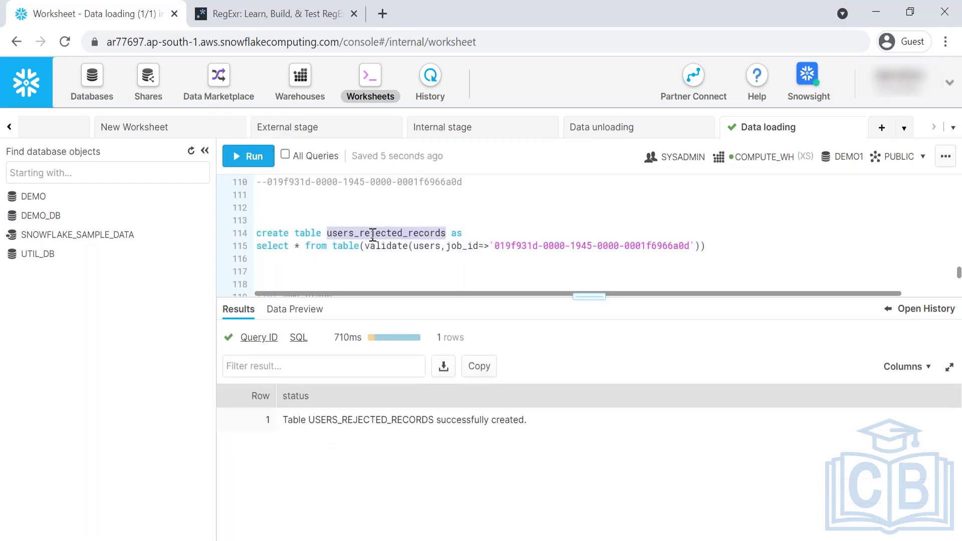
pyautogui.click(347, 276)
pyautogui.write('select')
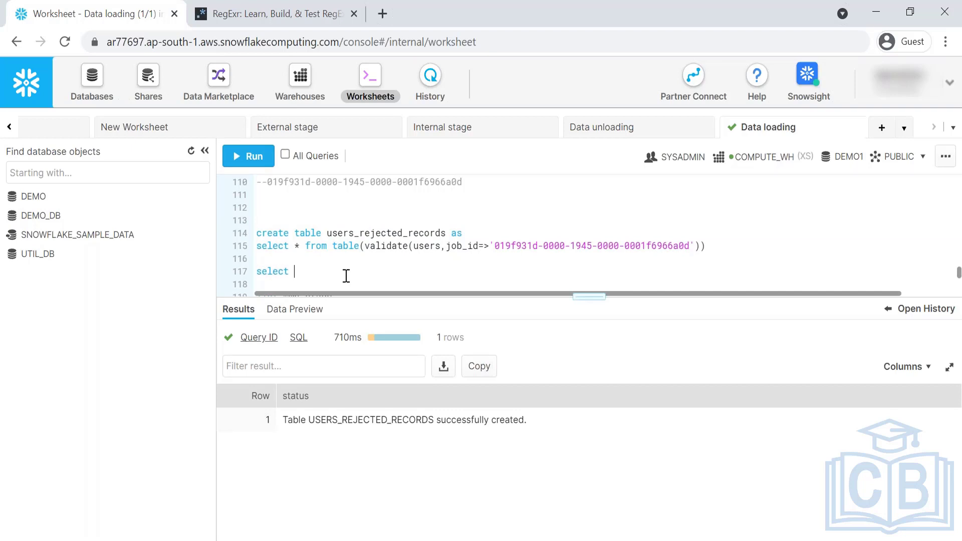
pyautogui.write(' * from')
pyautogui.hotkey('ctrl', 'v')
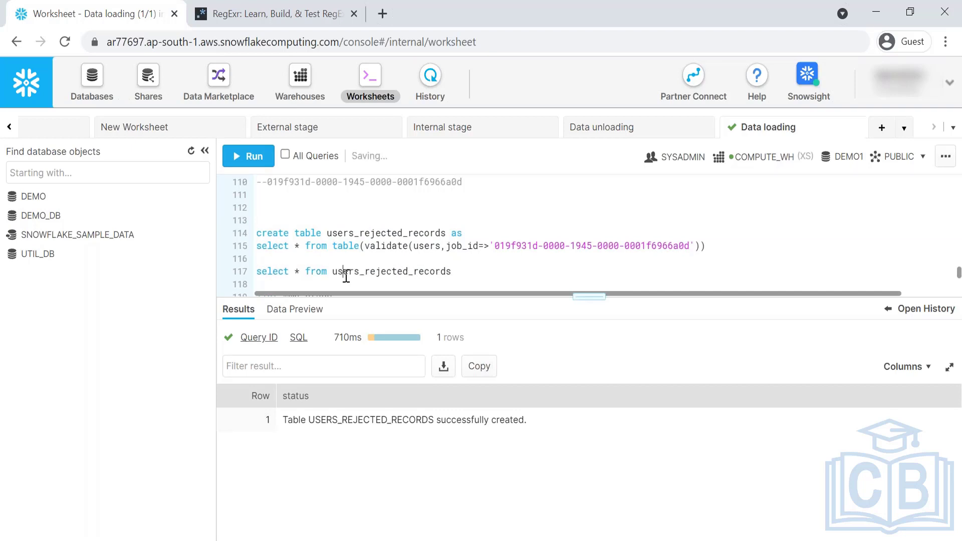
pyautogui.tripleClick(346, 276)
pyautogui.hotkey('ctrl', 'Return')
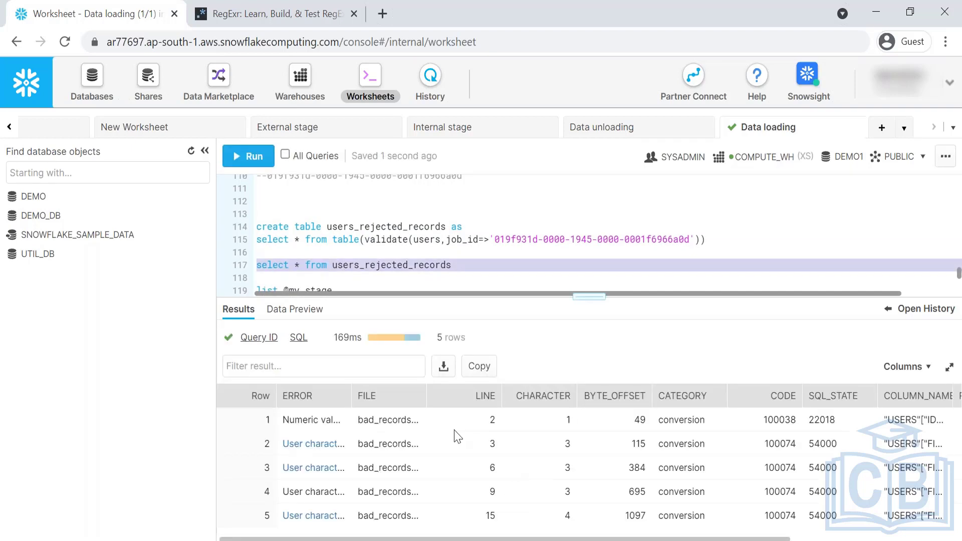
pyautogui.doubleClick(361, 265)
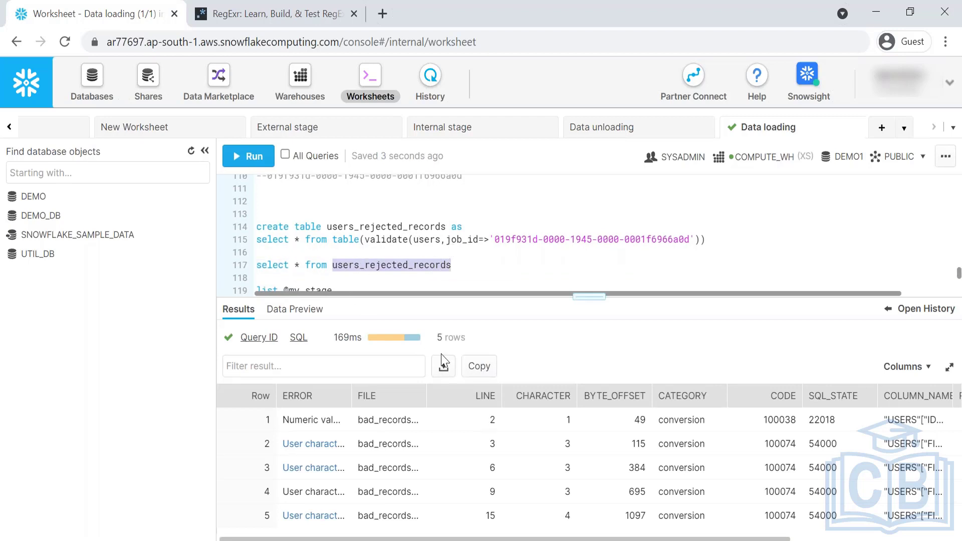
pyautogui.moveTo(388, 440); pyautogui.dragTo(412, 489)
pyautogui.click(453, 270)
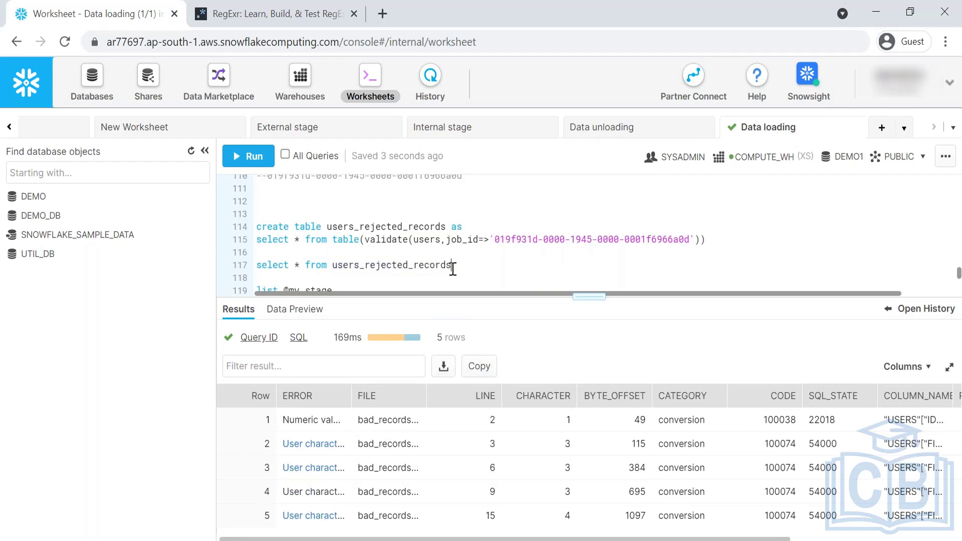
# - Enlarge the editor area and change the section comment on line 102 to read "collecting rejected records"
pyautogui.scroll(-1, 453, 271)
pyautogui.scroll(-1, 453, 271)
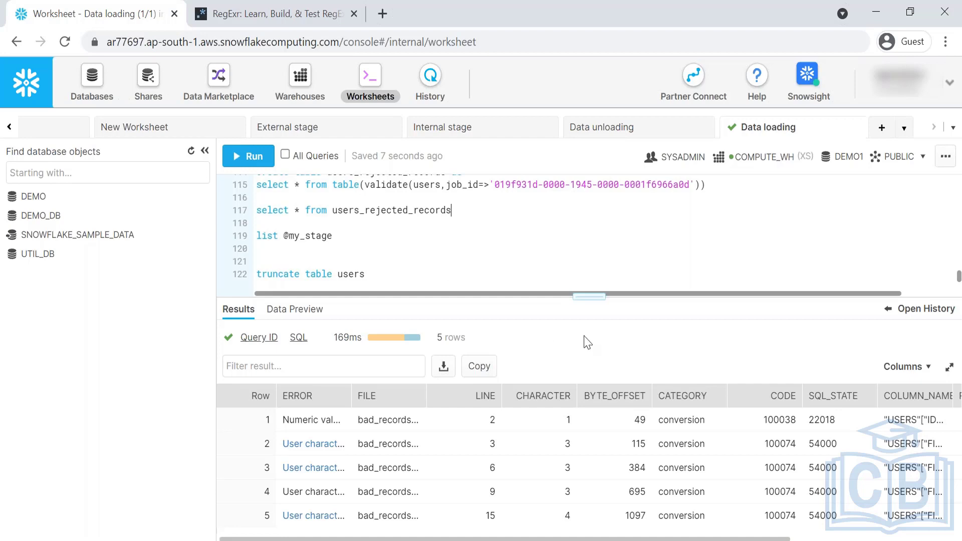
pyautogui.moveTo(587, 296); pyautogui.dragTo(576, 417)
pyautogui.scroll(1, 423, 320)
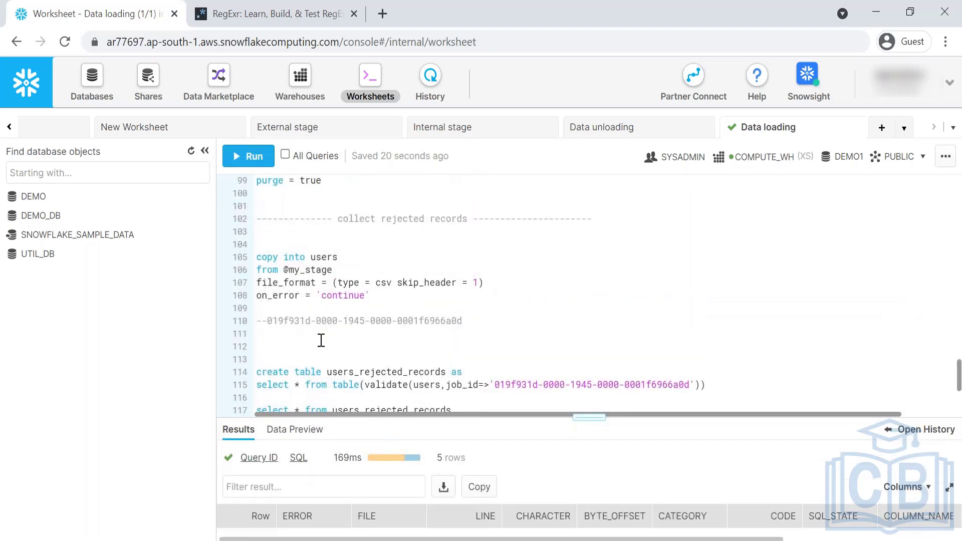
pyautogui.click(372, 219)
pyautogui.write('ing')
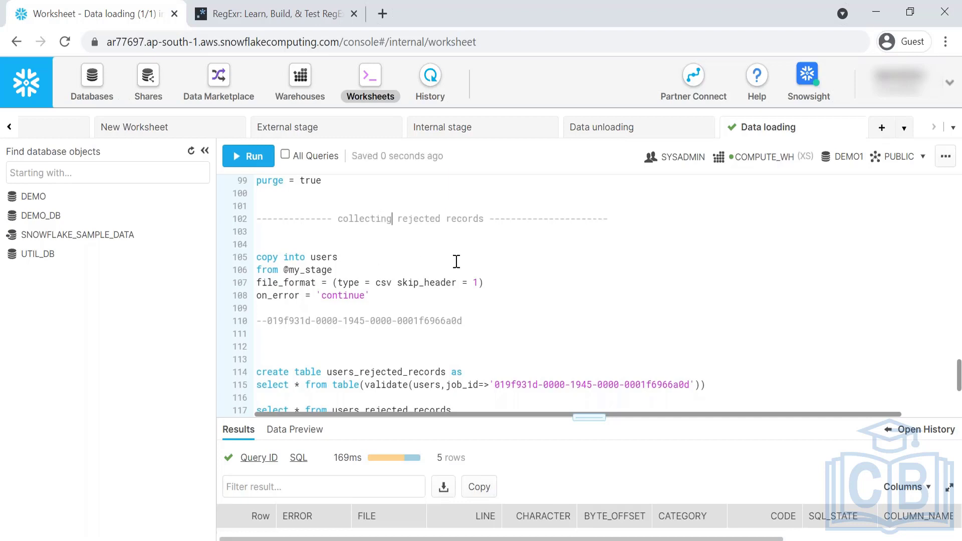
# - Review the rejected records section, highlighting the copy into users statement with on_error = 'continue' and continuing through to the create table query
pyautogui.scroll(-2, 449, 273)
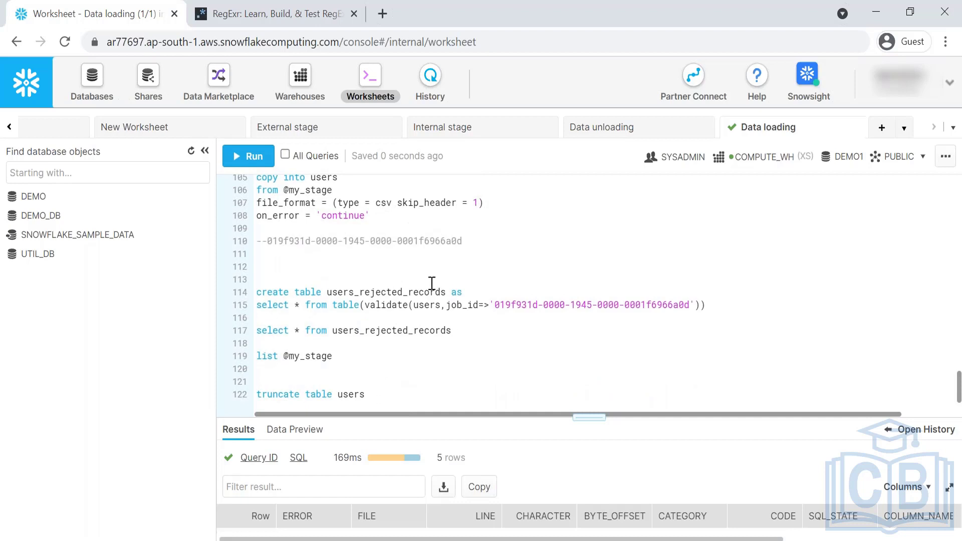
pyautogui.scroll(2, 369, 290)
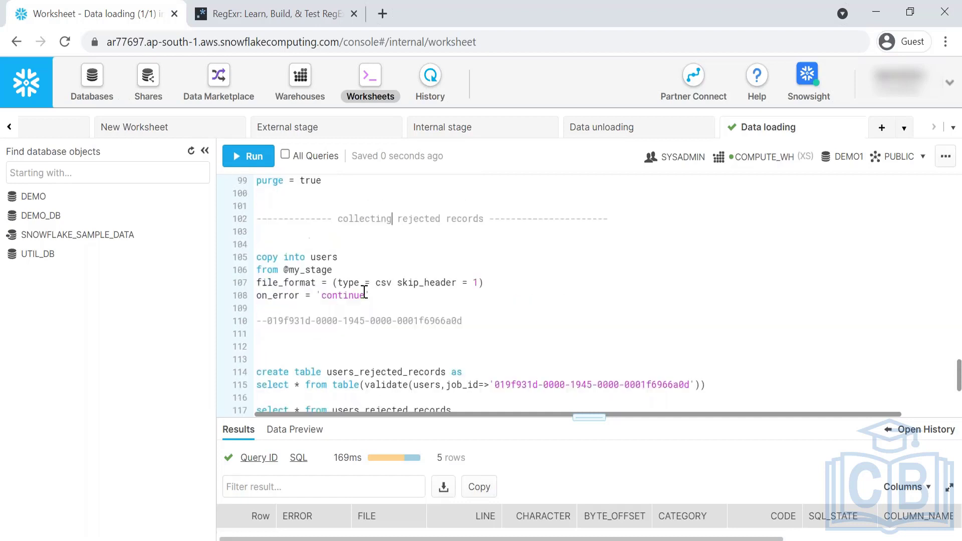
pyautogui.moveTo(371, 296); pyautogui.dragTo(255, 261)
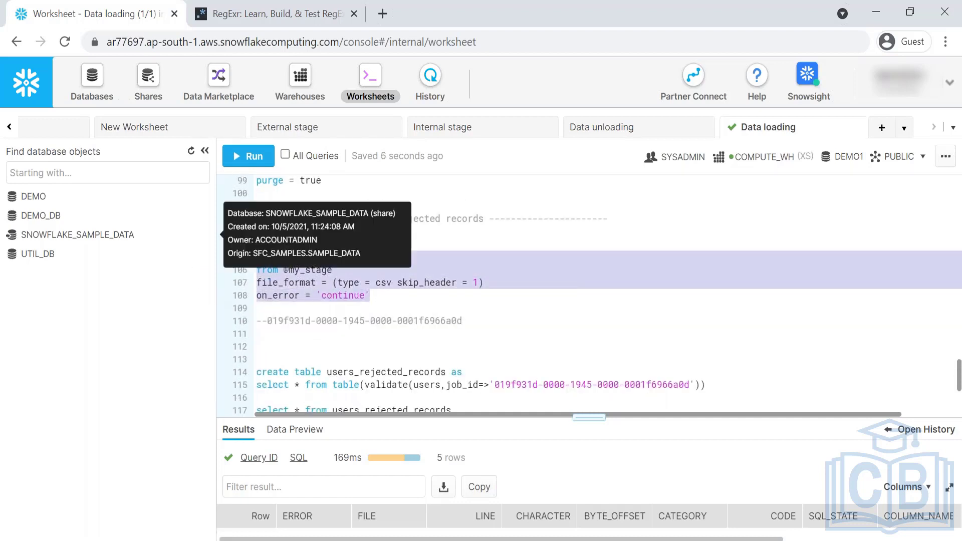
pyautogui.scroll(-1, 370, 290)
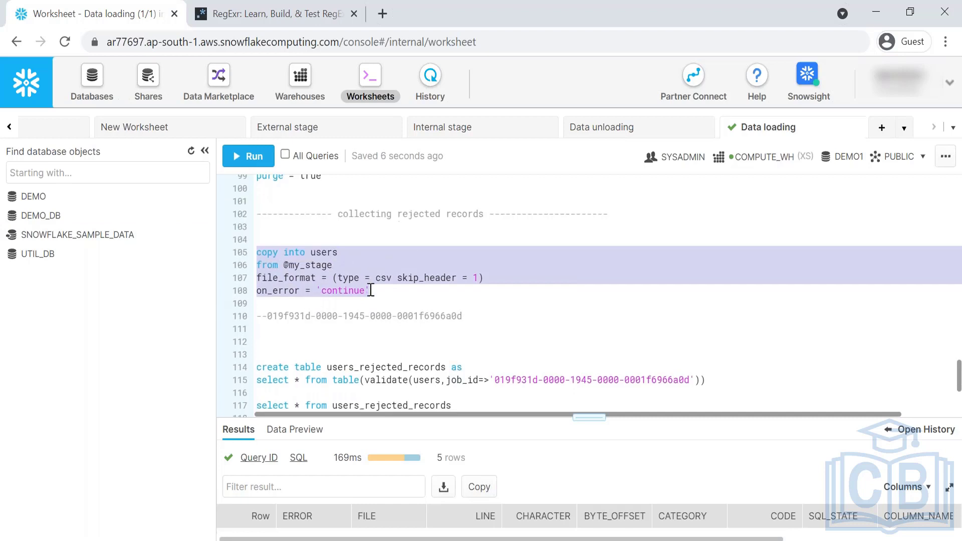
pyautogui.scroll(-2, 371, 291)
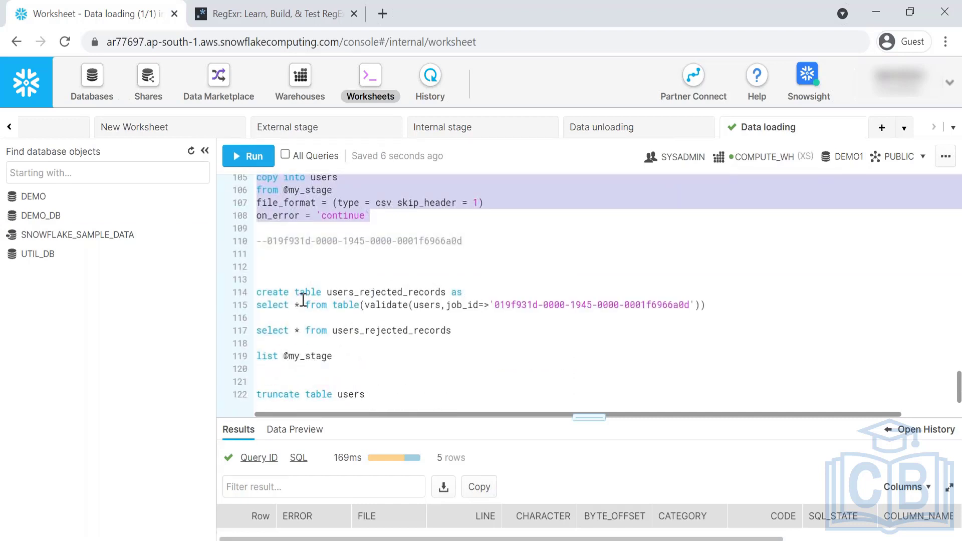